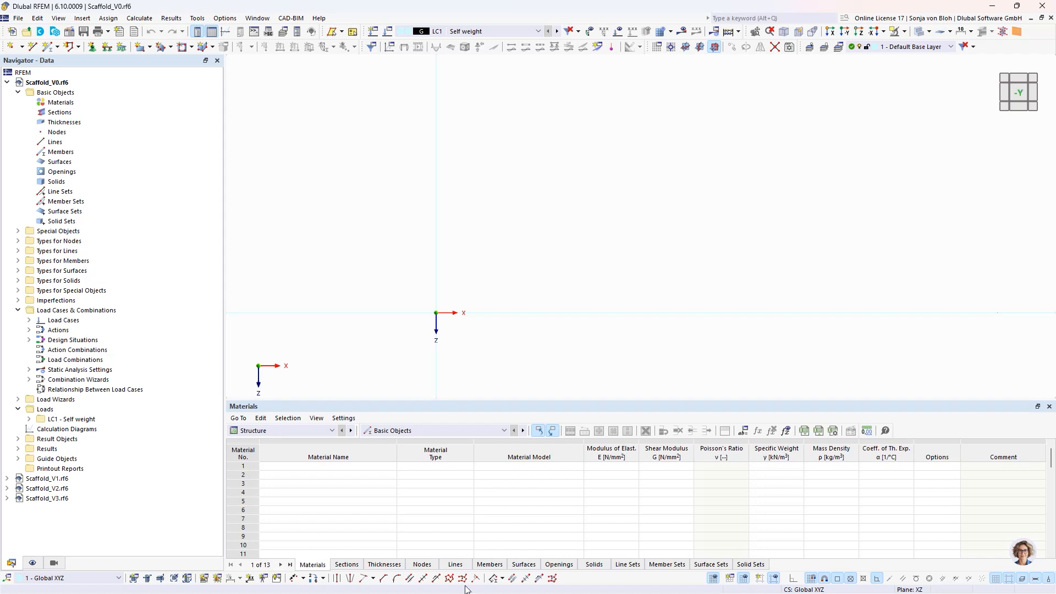
- Examine the settings for creating a new Cartesian building grid without adding one
{"action": "left_click", "coordinate": [19, 459]}
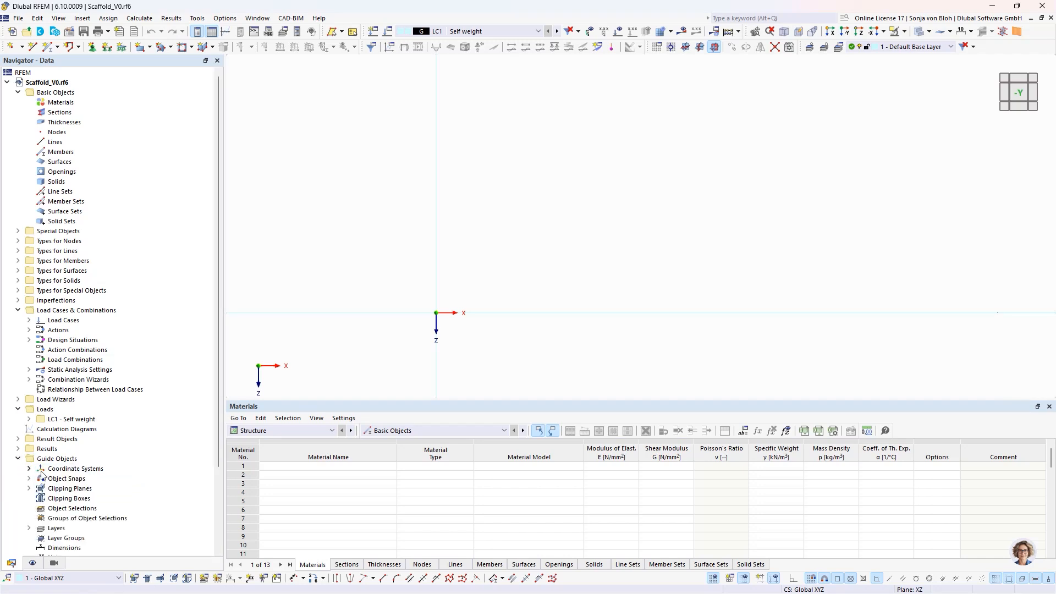
{"action": "scroll", "coordinate": [65, 502], "scroll_direction": "down", "scroll_amount": 1}
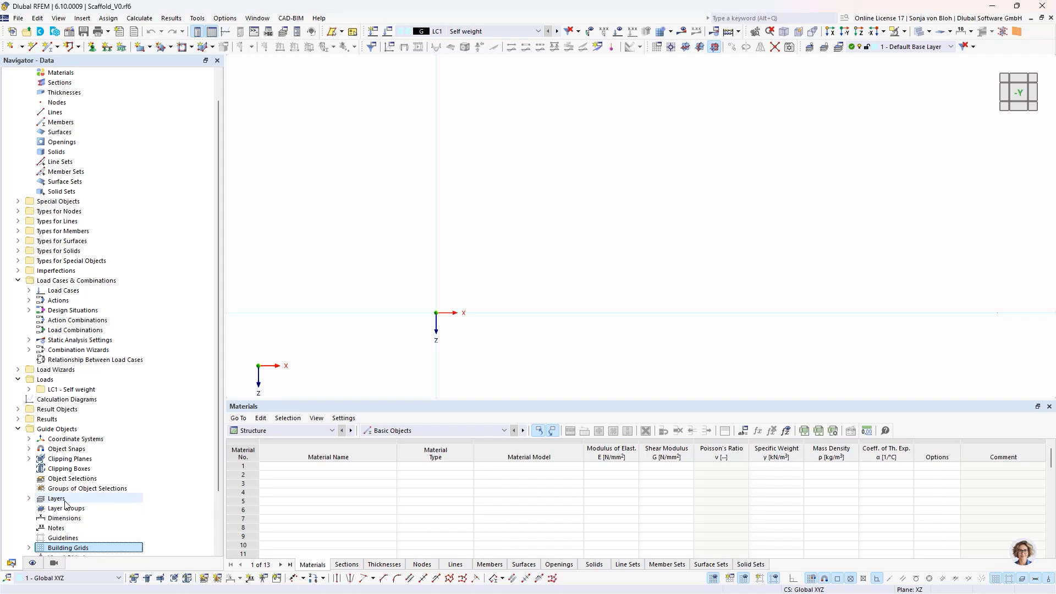
{"action": "scroll", "coordinate": [66, 501], "scroll_direction": "down", "scroll_amount": 1}
{"action": "right_click", "coordinate": [63, 518]}
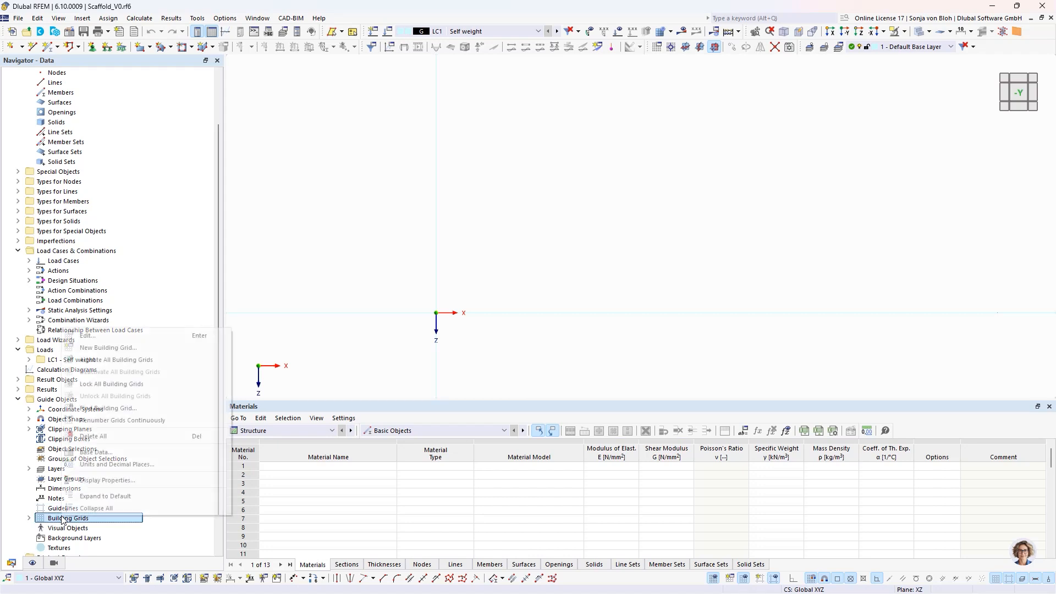
{"action": "left_click", "coordinate": [121, 349]}
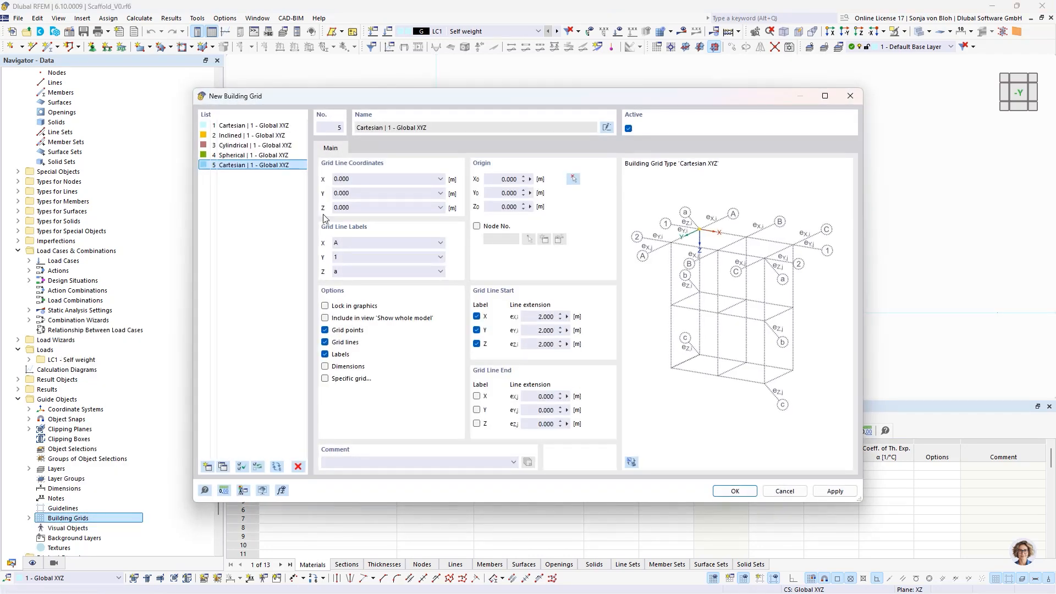
{"action": "left_click", "coordinate": [368, 181]}
{"action": "left_click", "coordinate": [777, 492]}
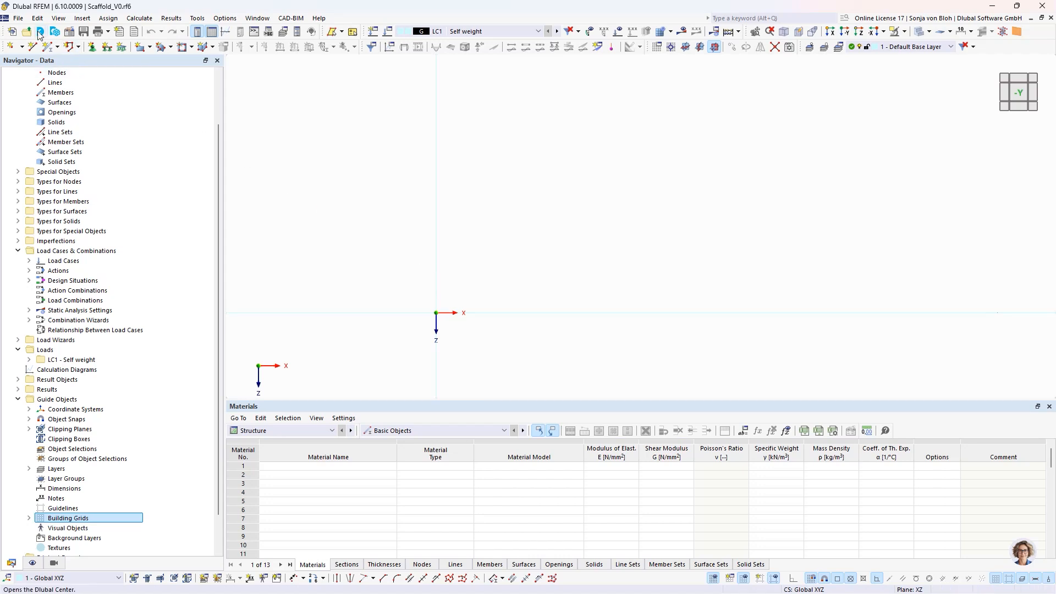
- Examine the file formats available for importing a model
{"action": "left_click", "coordinate": [20, 19]}
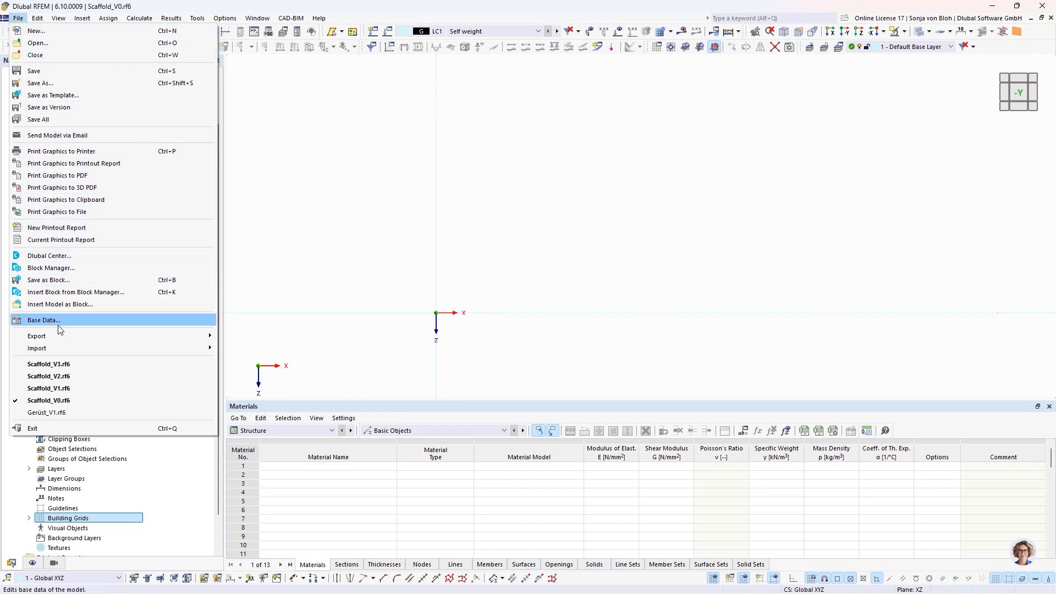
{"action": "mouse_move", "coordinate": [58, 350]}
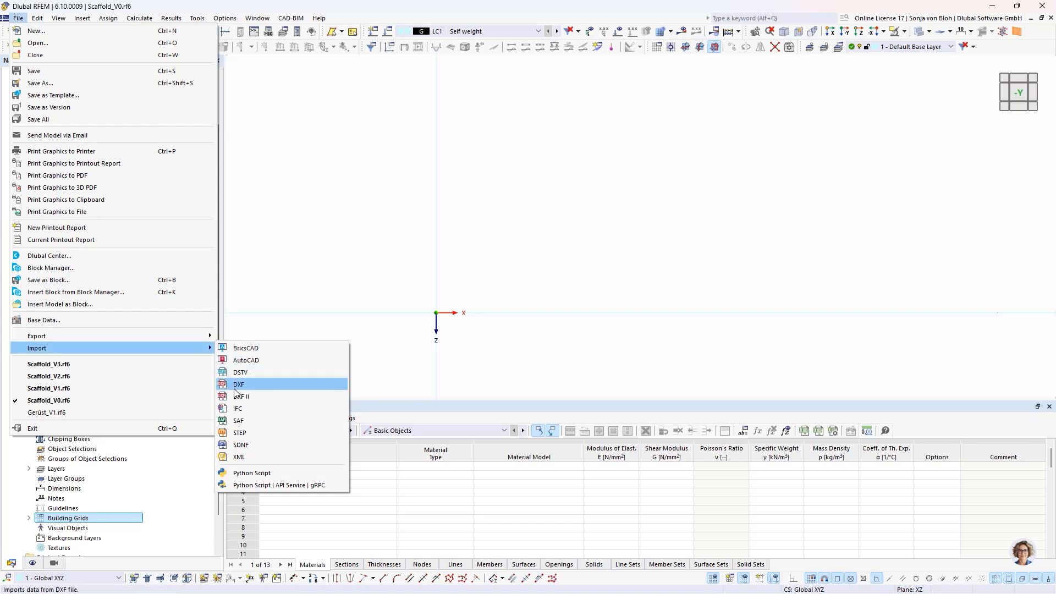
{"action": "left_click", "coordinate": [523, 289]}
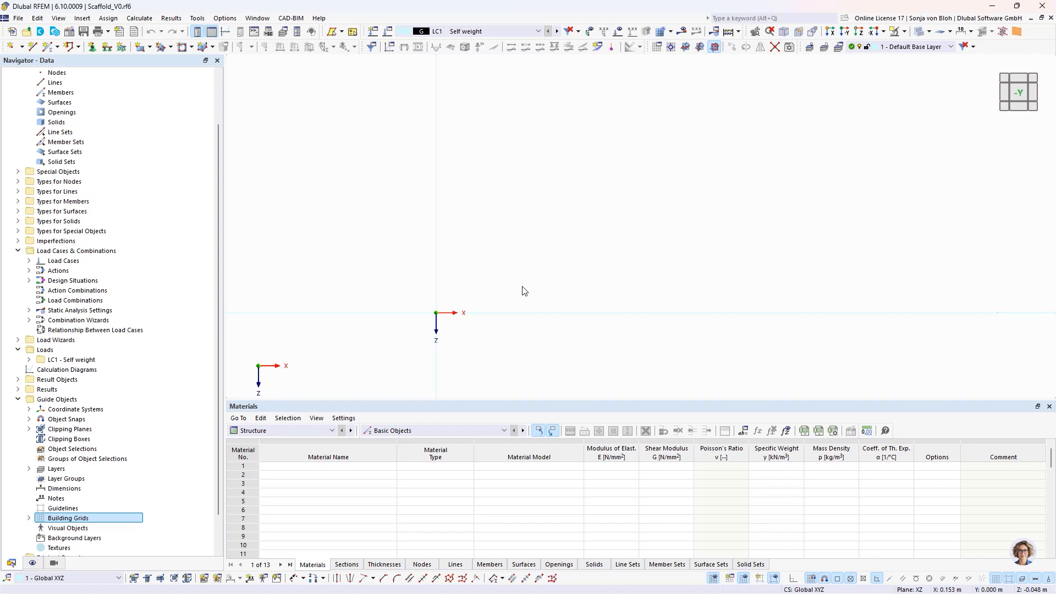
- Browse the single-span beam and column blocks in the Block Manager
{"action": "left_click", "coordinate": [57, 33]}
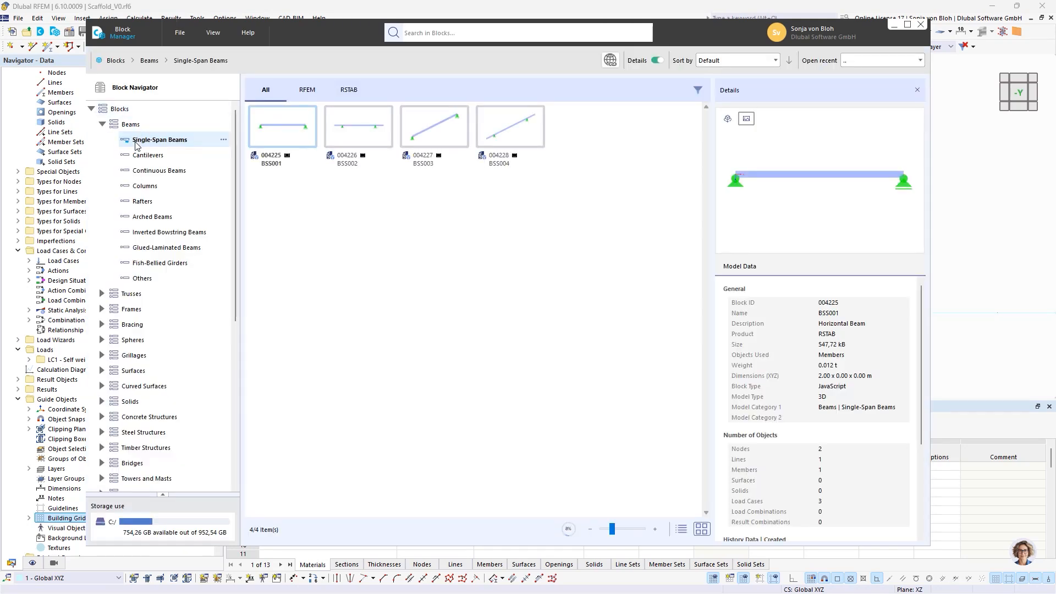
{"action": "left_click", "coordinate": [138, 187]}
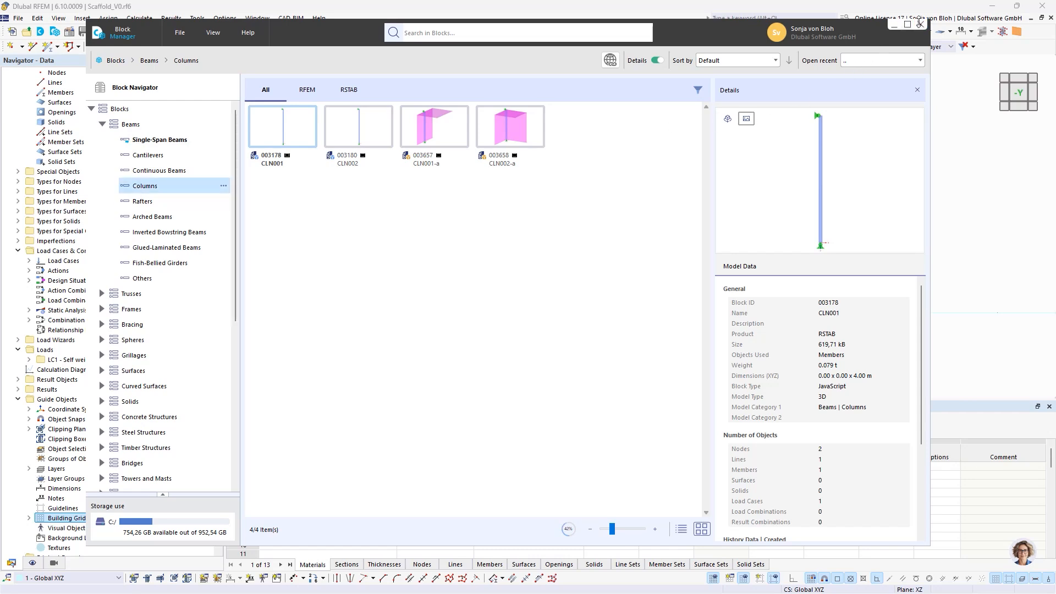
{"action": "left_click", "coordinate": [920, 24]}
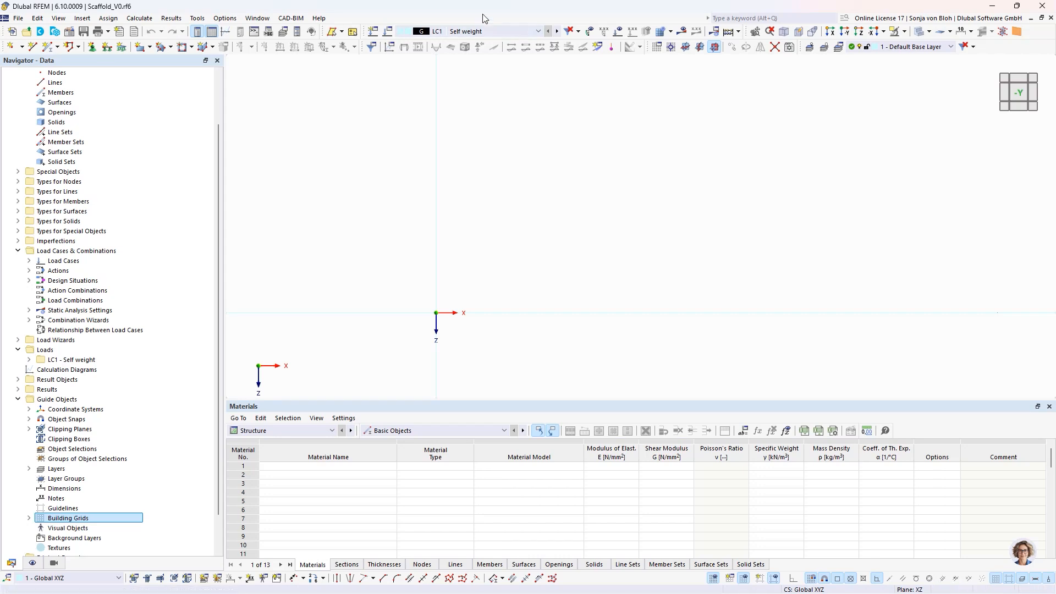
- Create a new material from the library: aluminum EN AW-6082 (EP) T5 according to EN 1999-1-1:2007
{"action": "scroll", "coordinate": [116, 167], "scroll_direction": "up", "scroll_amount": 2}
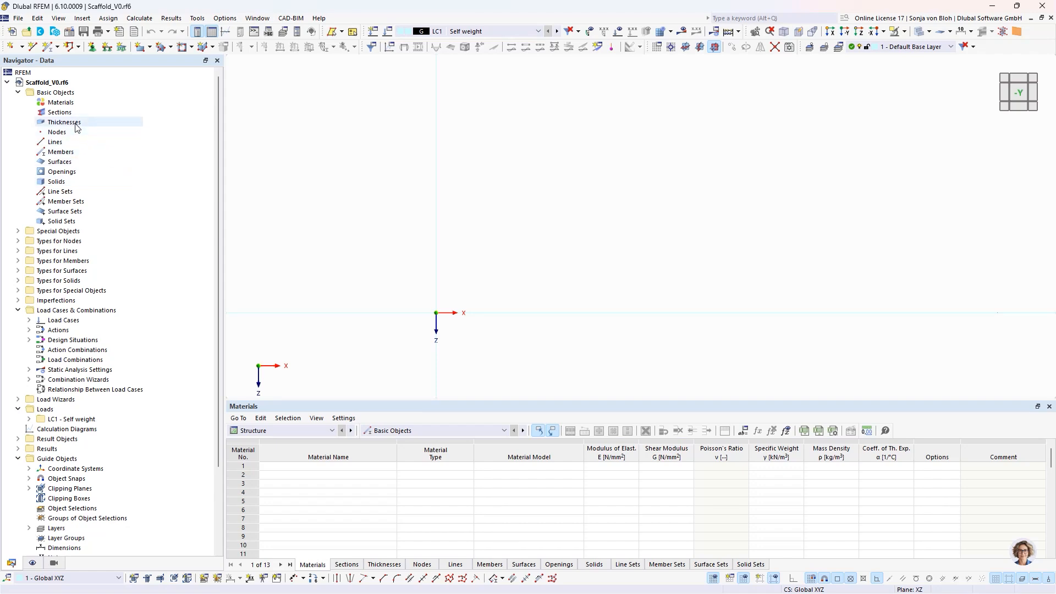
{"action": "right_click", "coordinate": [72, 103]}
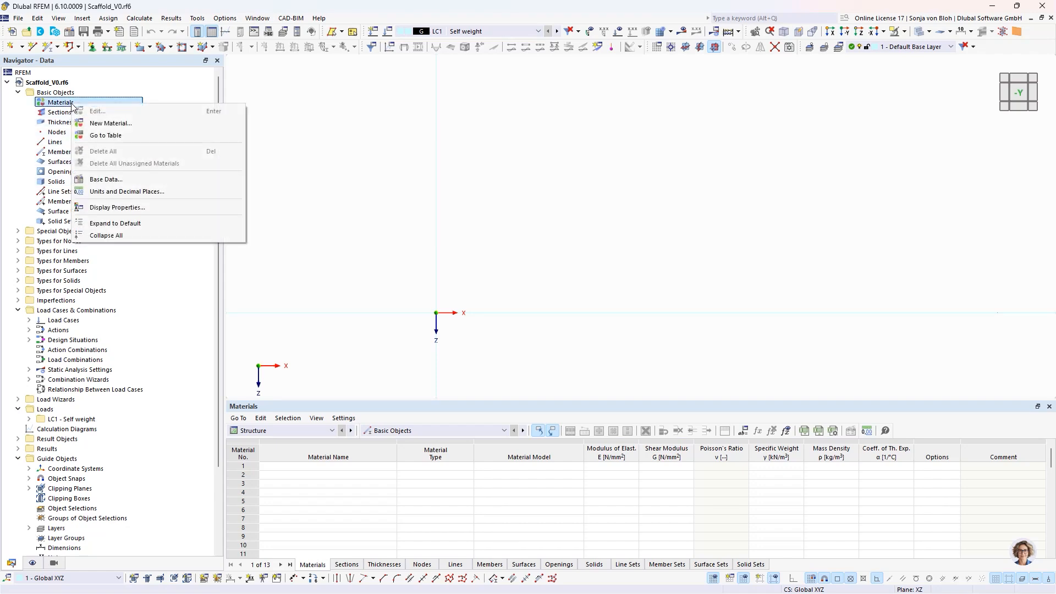
{"action": "left_click", "coordinate": [108, 123]}
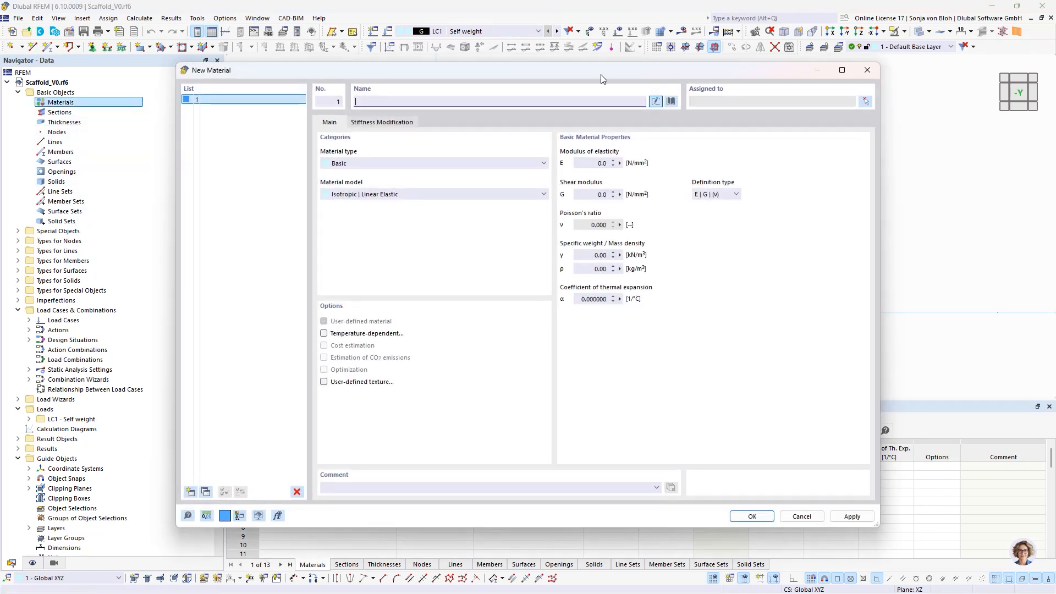
{"action": "left_click", "coordinate": [671, 101]}
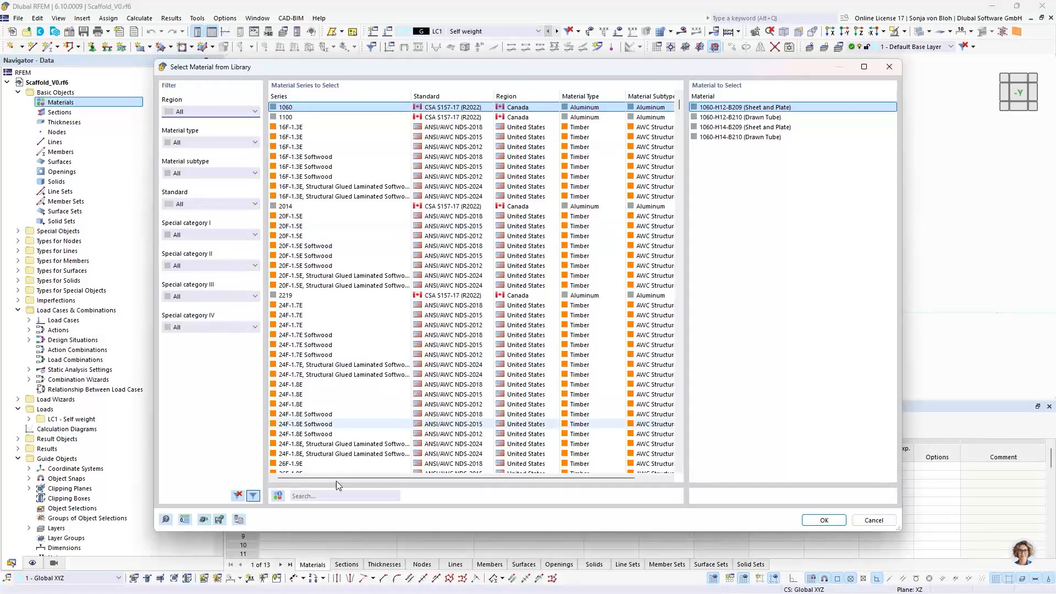
{"action": "left_click", "coordinate": [318, 495]}
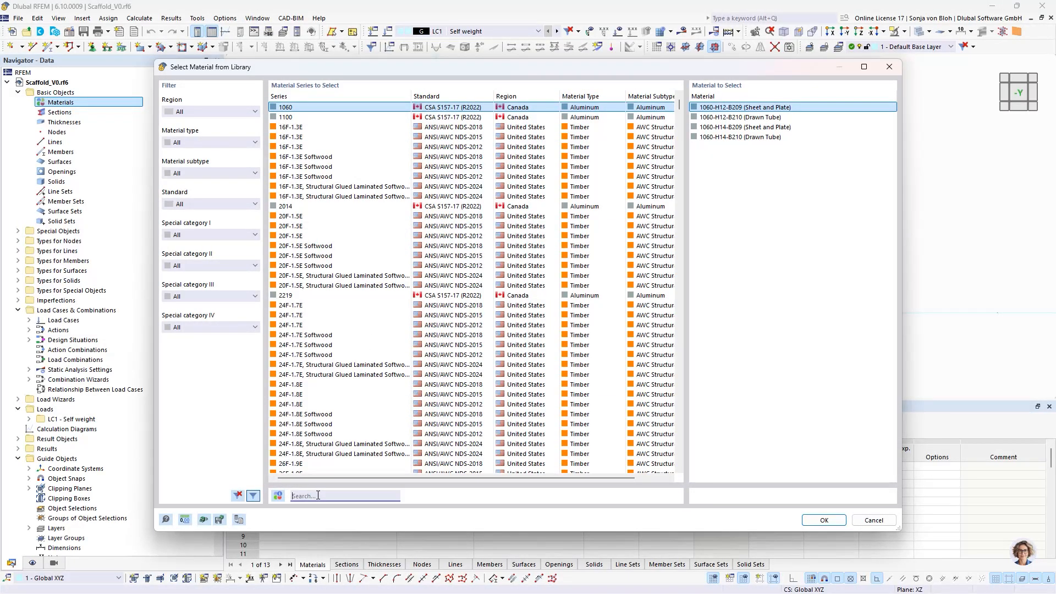
{"action": "type", "text": "60"}
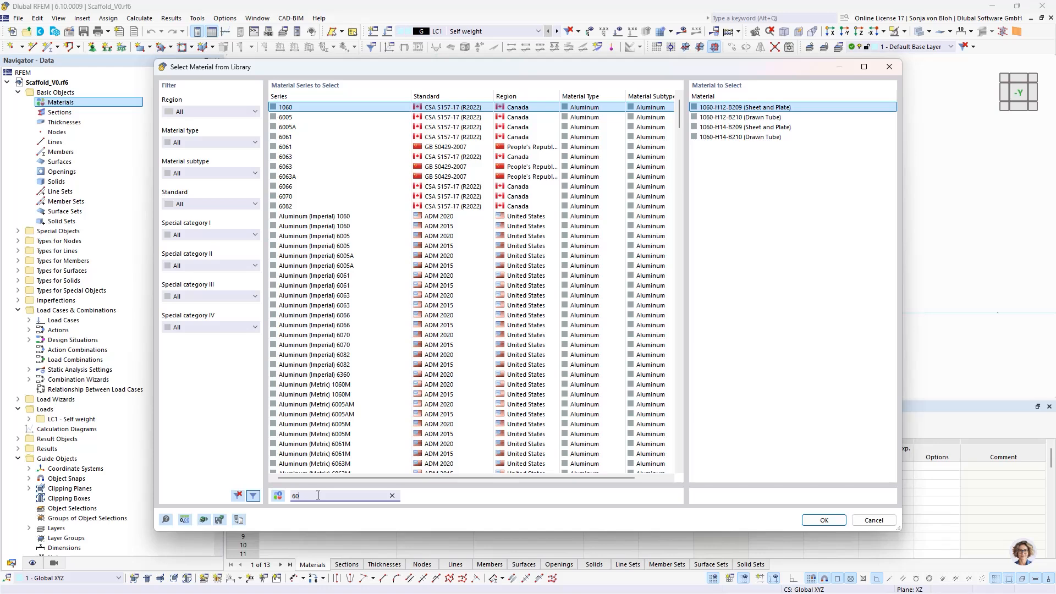
{"action": "type", "text": "82"}
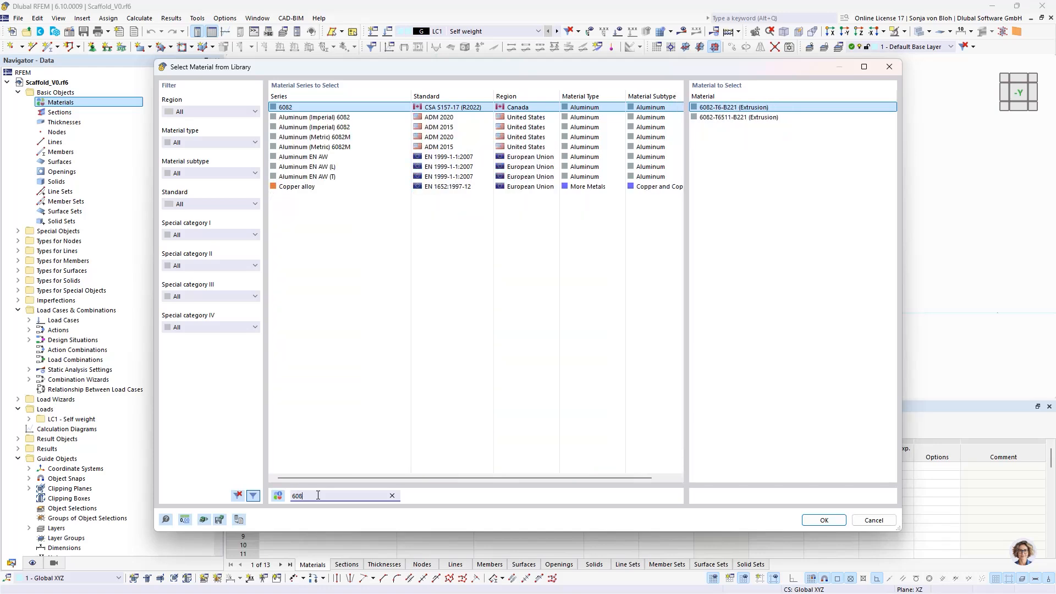
{"action": "left_click", "coordinate": [447, 156]}
{"action": "left_click", "coordinate": [713, 177]}
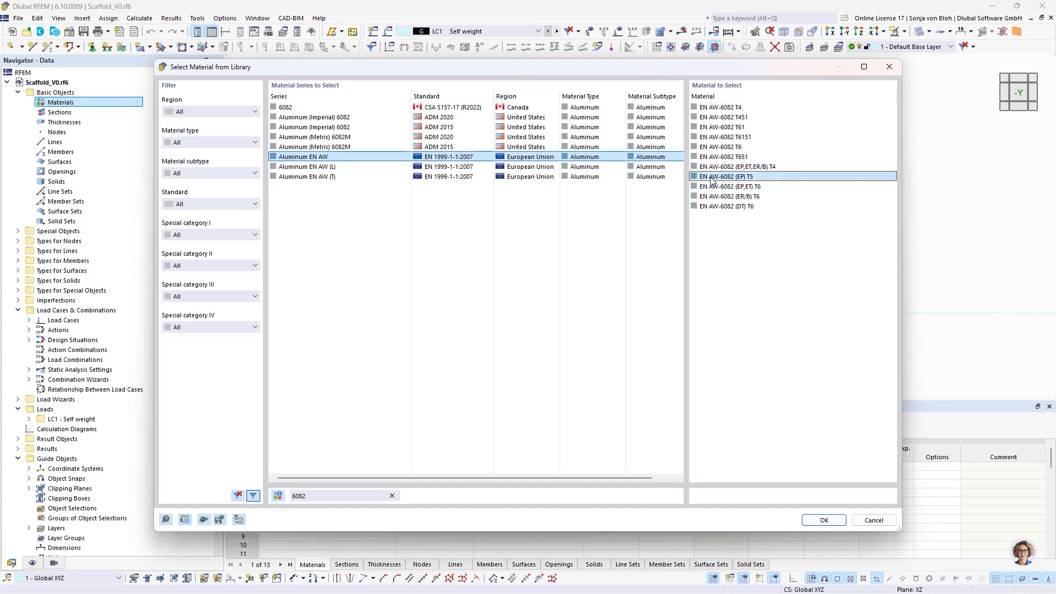
{"action": "left_click", "coordinate": [824, 520]}
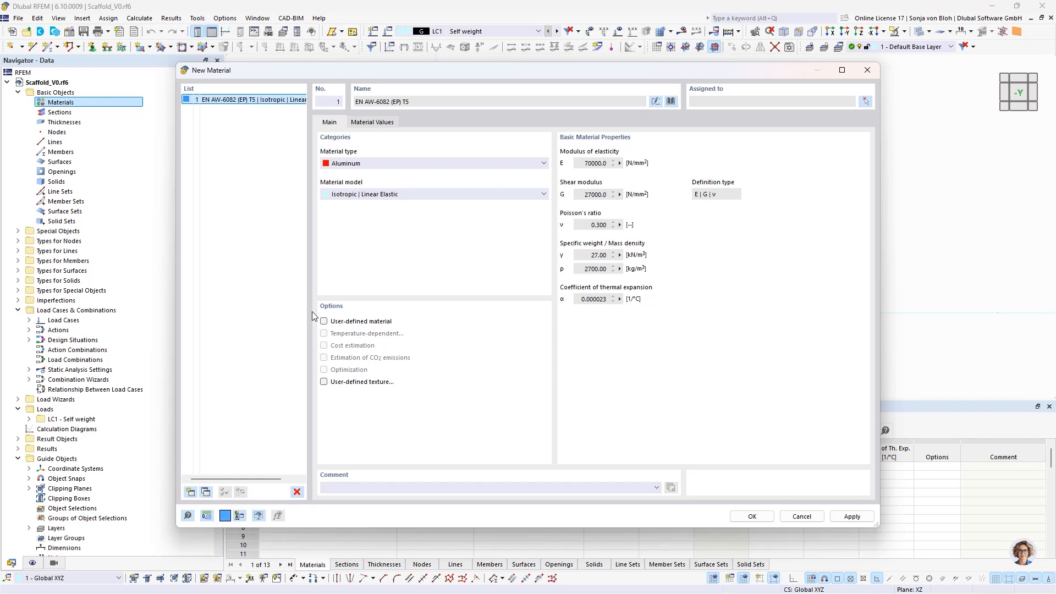
- Add a second material from the library: steel S235 according to EN 1993-1-1:2005-05
{"action": "left_click", "coordinate": [190, 492]}
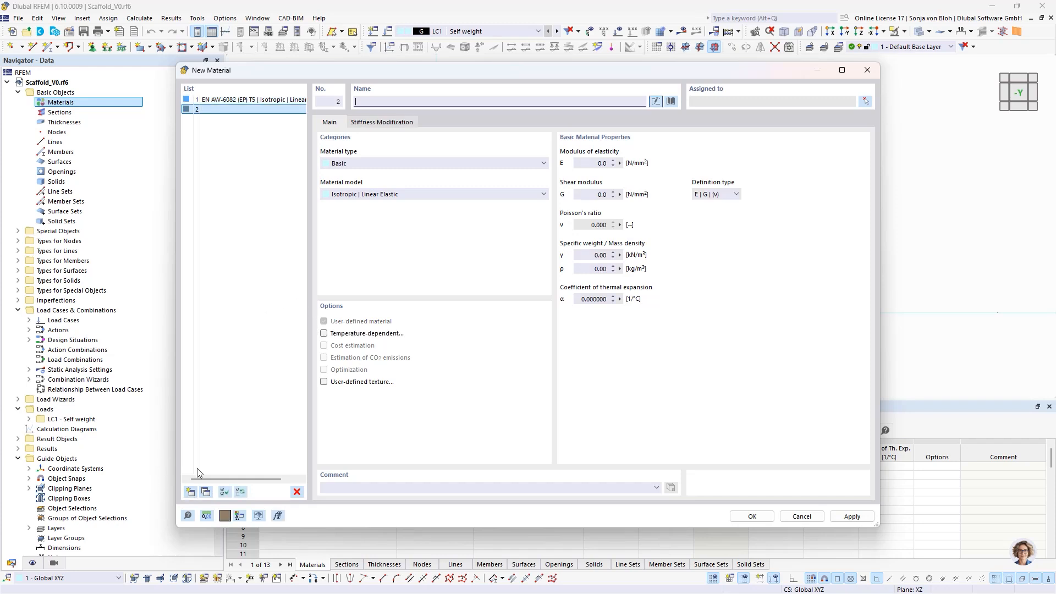
{"action": "left_click", "coordinate": [671, 101]}
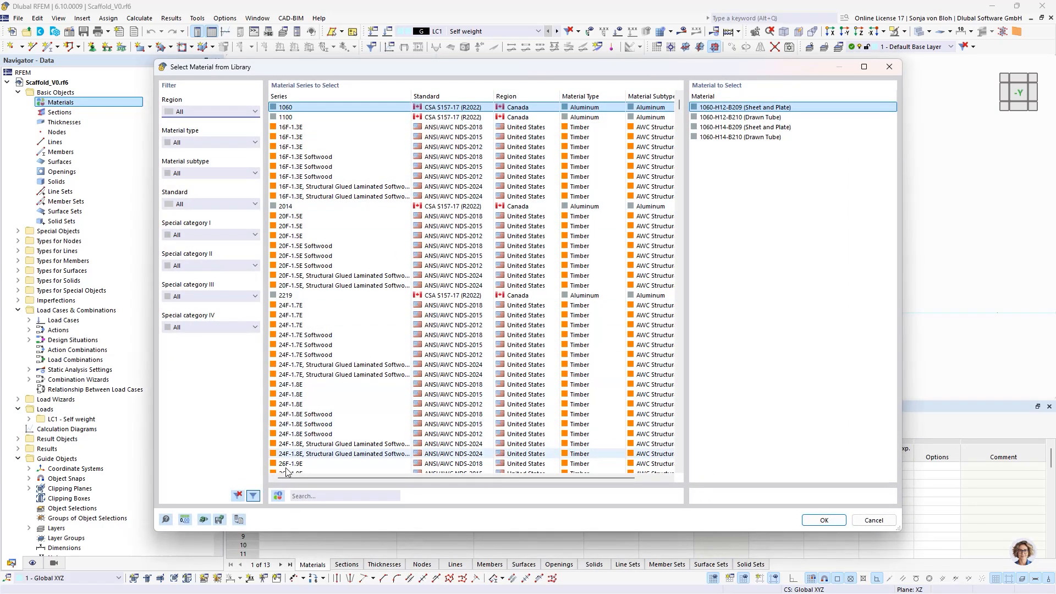
{"action": "left_click", "coordinate": [302, 496]}
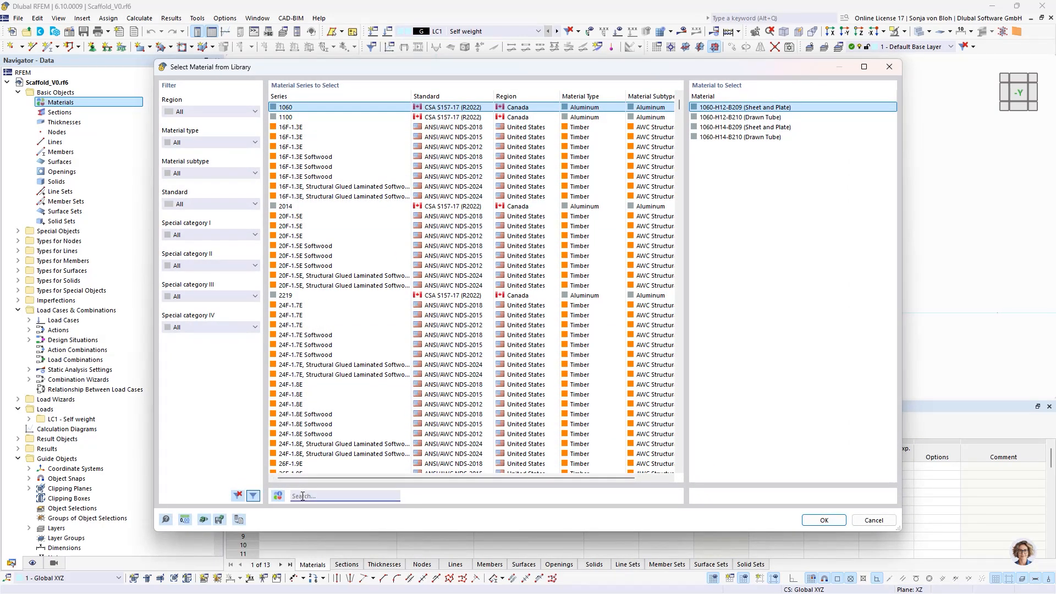
{"action": "type", "text": "s235"}
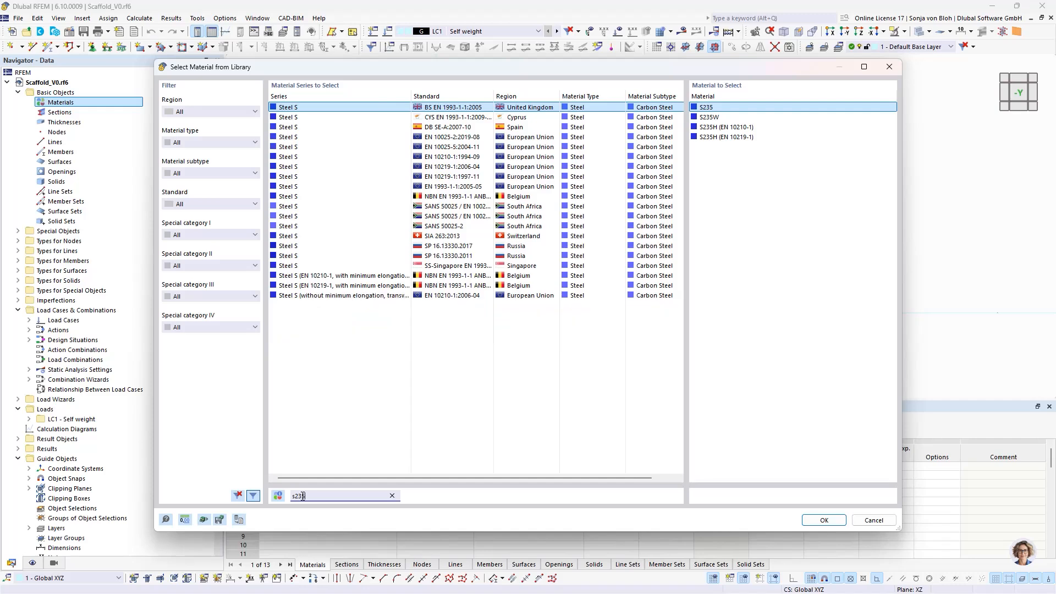
{"action": "left_click", "coordinate": [472, 188]}
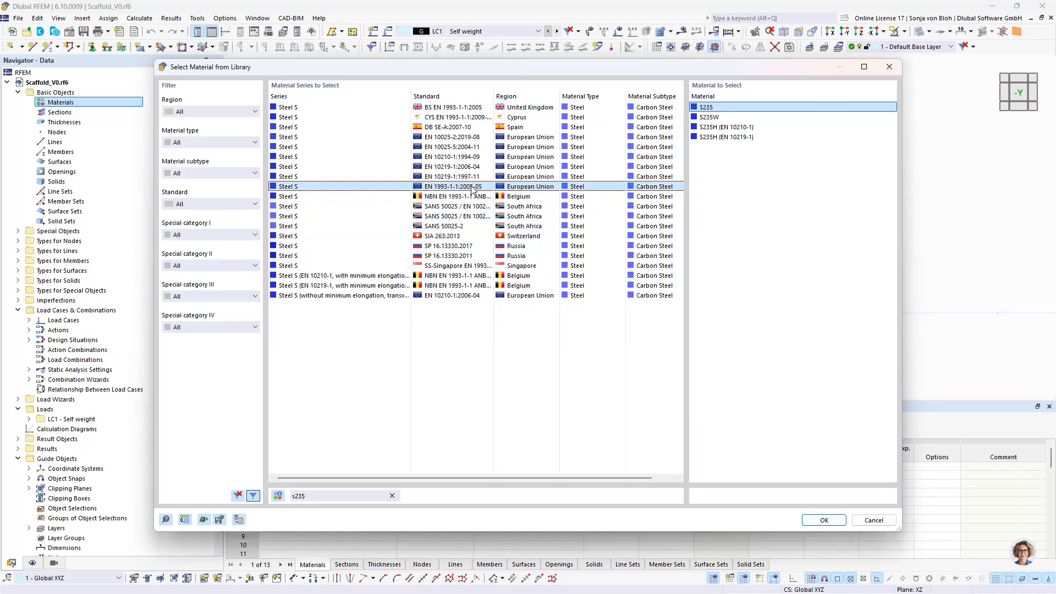
{"action": "left_click", "coordinate": [823, 521]}
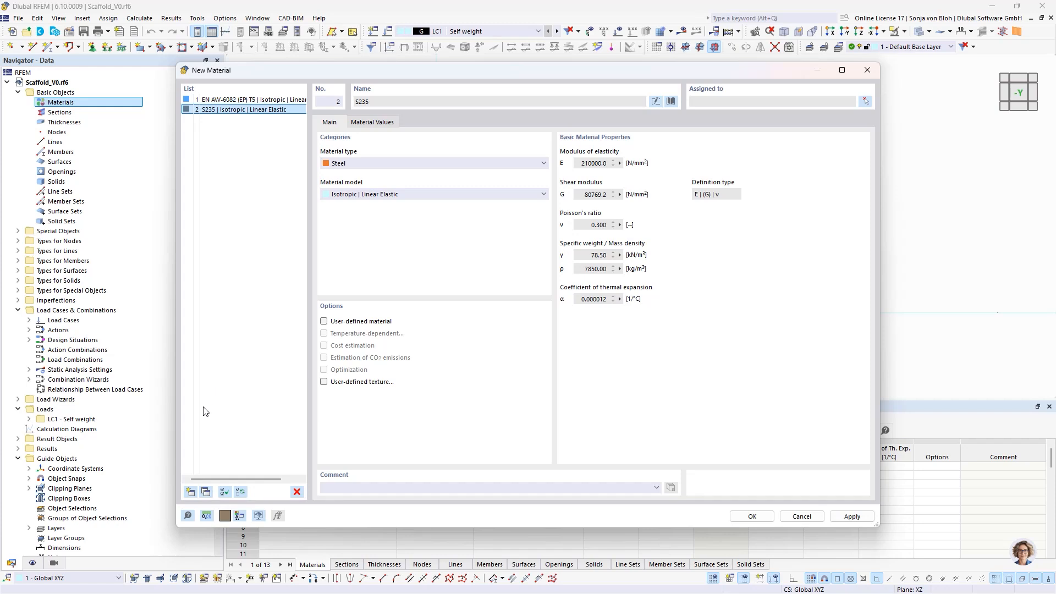
- Add softwood timber C24 according to EN 338:2016-04 as the third material and save the material list
{"action": "left_click", "coordinate": [190, 491]}
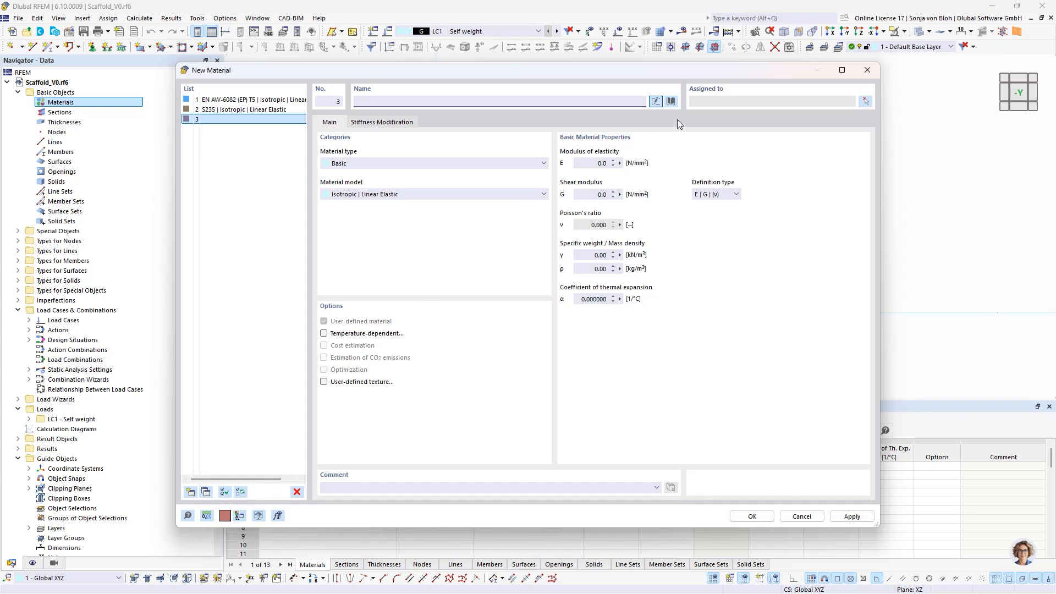
{"action": "left_click", "coordinate": [672, 103]}
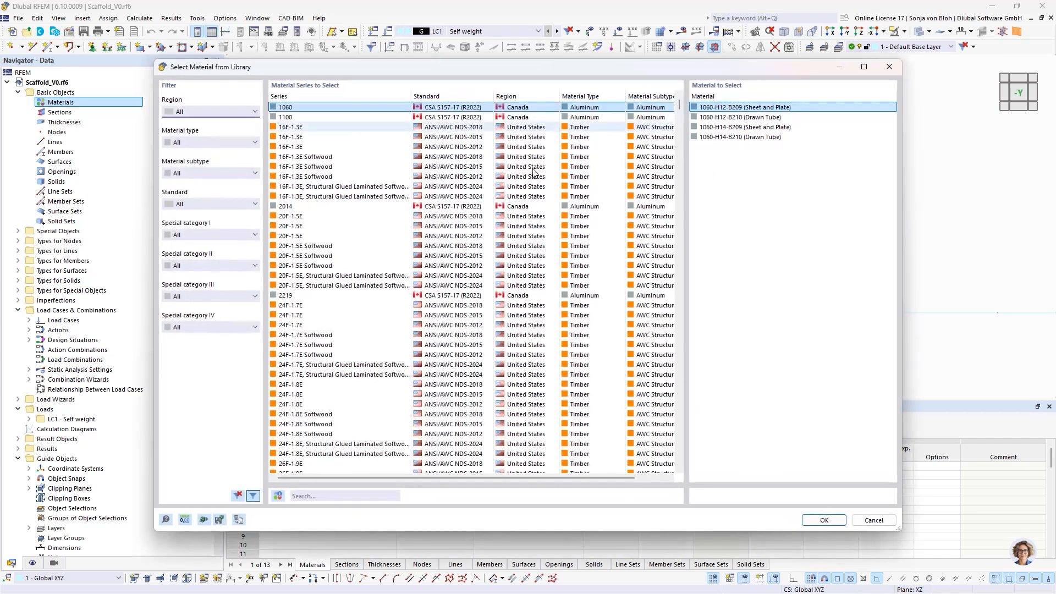
{"action": "type", "text": "d"}
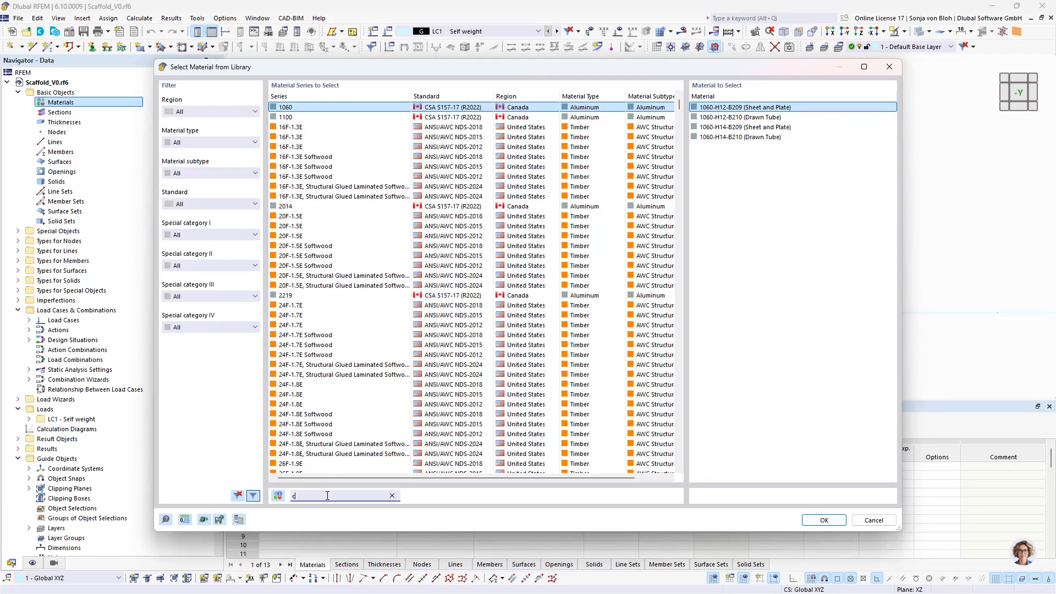
{"action": "type", "text": "24"}
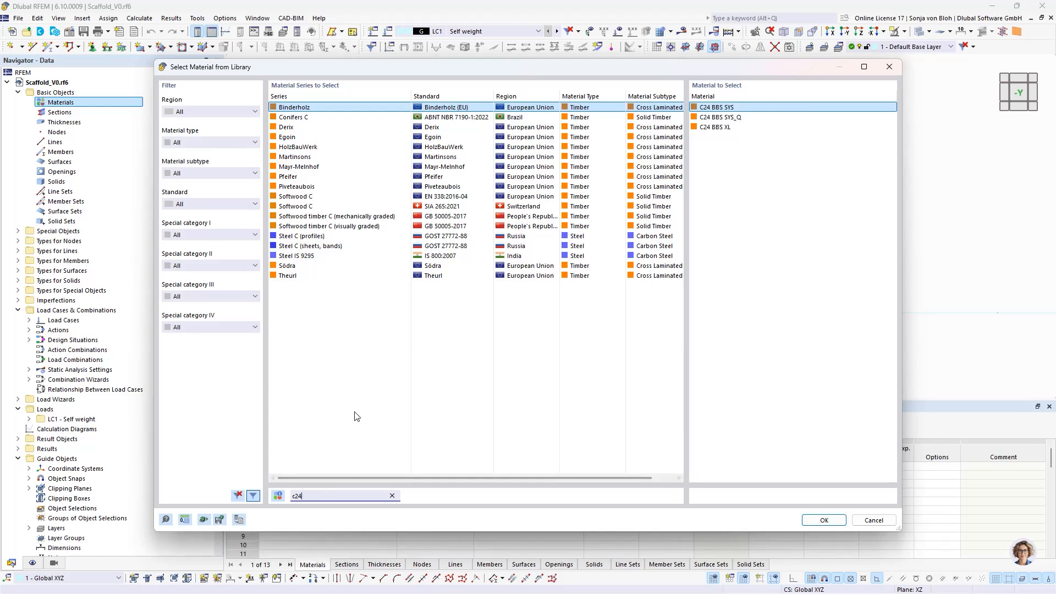
{"action": "left_click", "coordinate": [447, 196]}
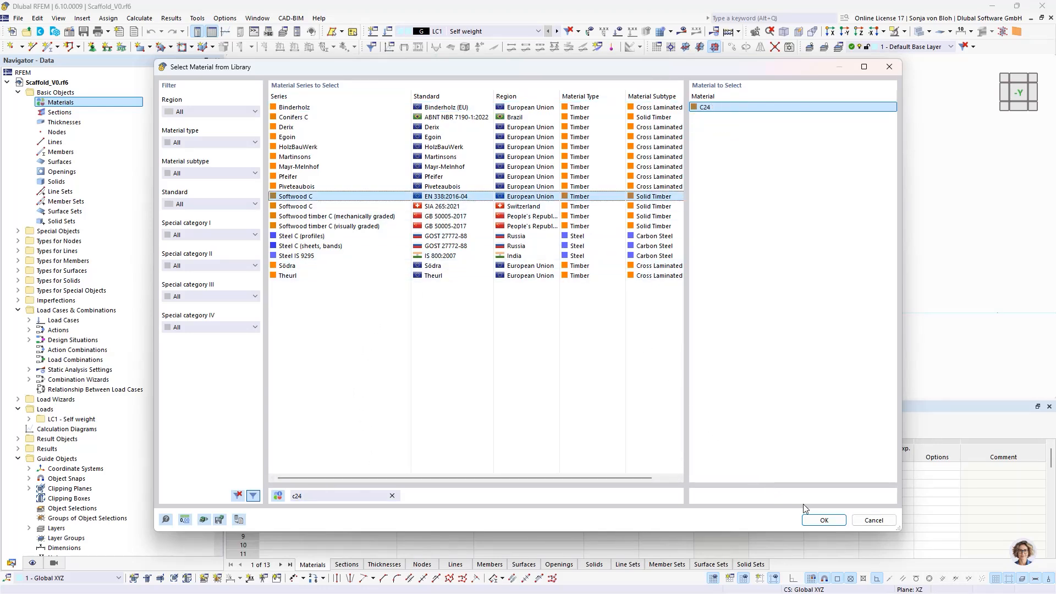
{"action": "left_click", "coordinate": [815, 520]}
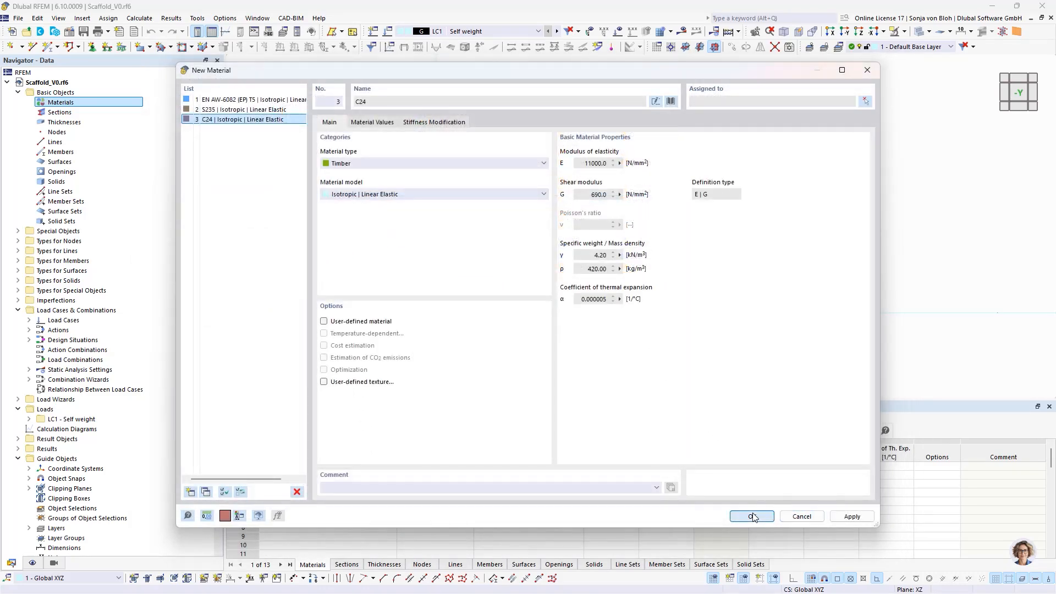
{"action": "left_click", "coordinate": [753, 516]}
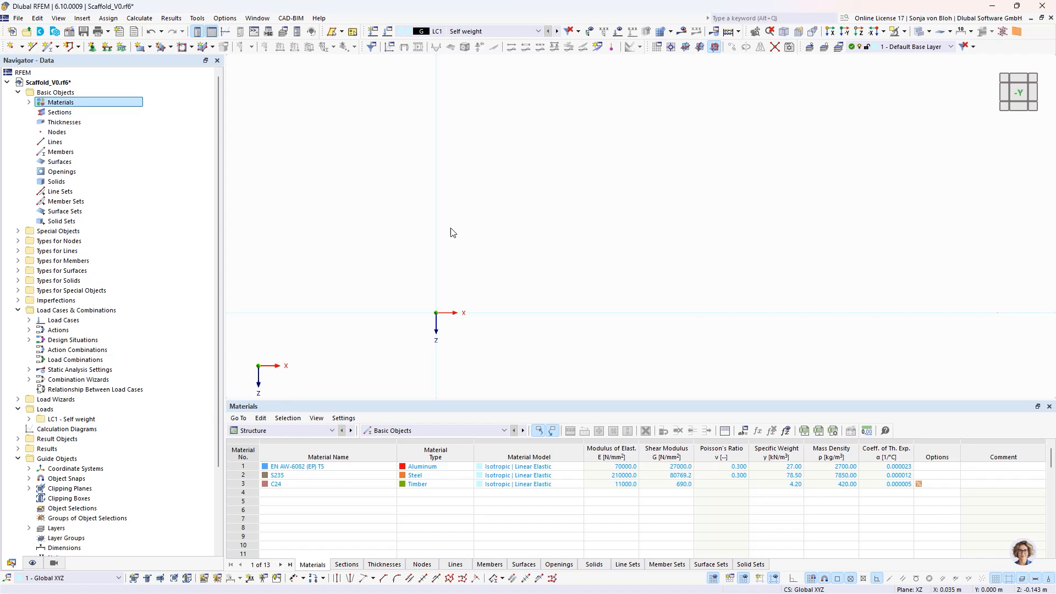
- Create a new section from the standardized steel library: circular hollow section Celsius 355 CHS 48.3x4 in material EN AW-6082 (EP) T5
{"action": "right_click", "coordinate": [73, 113]}
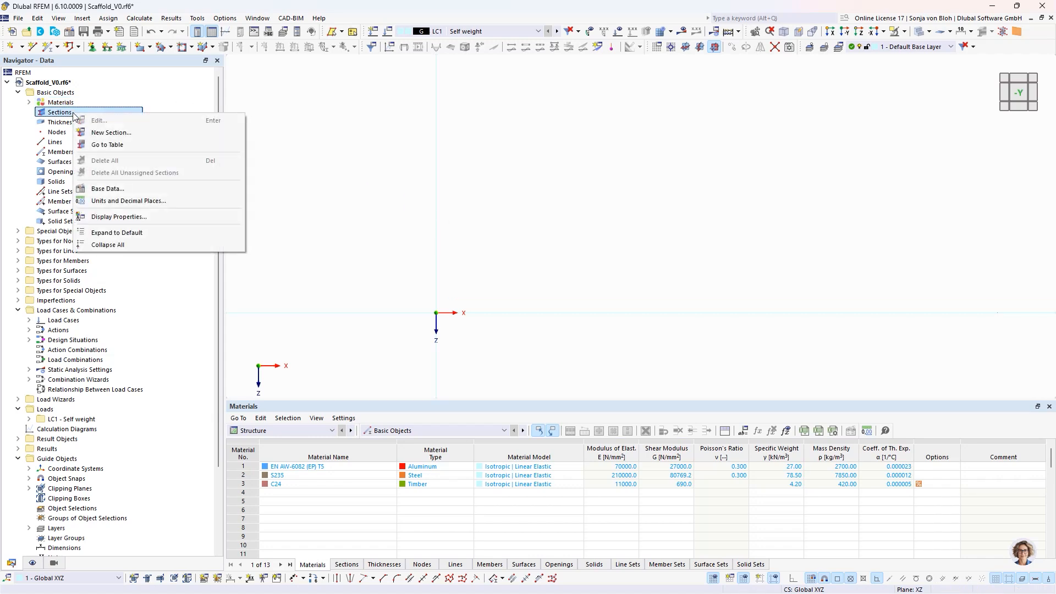
{"action": "left_click", "coordinate": [98, 133]}
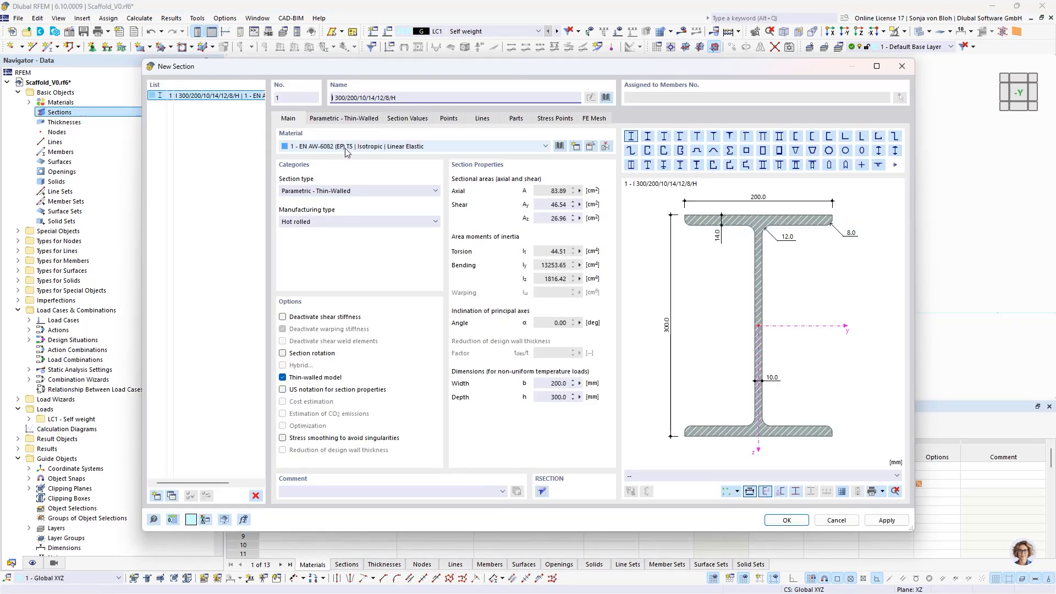
{"action": "left_click", "coordinate": [606, 98]}
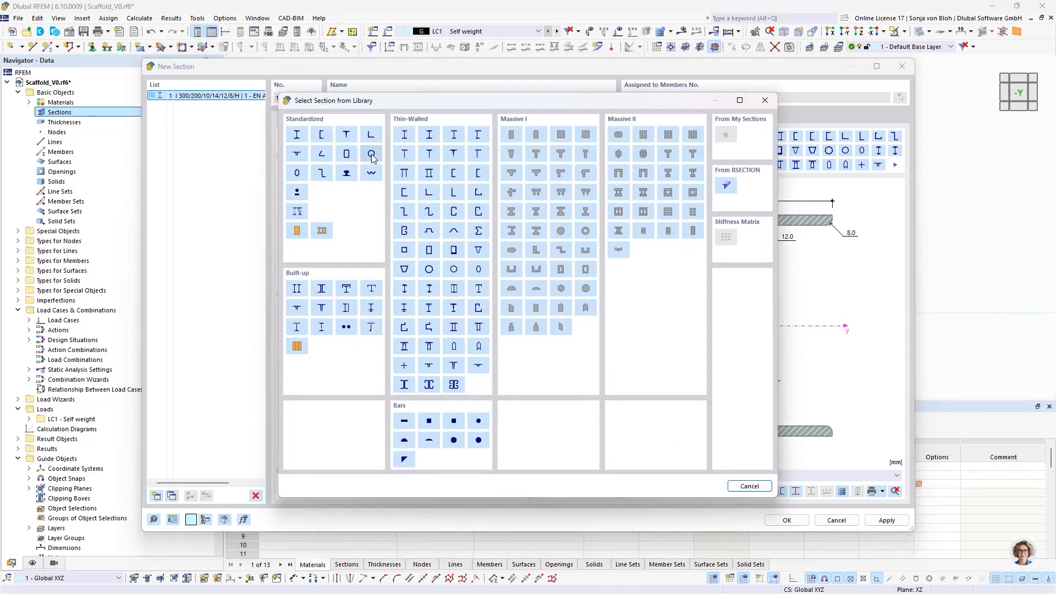
{"action": "left_click", "coordinate": [372, 157]}
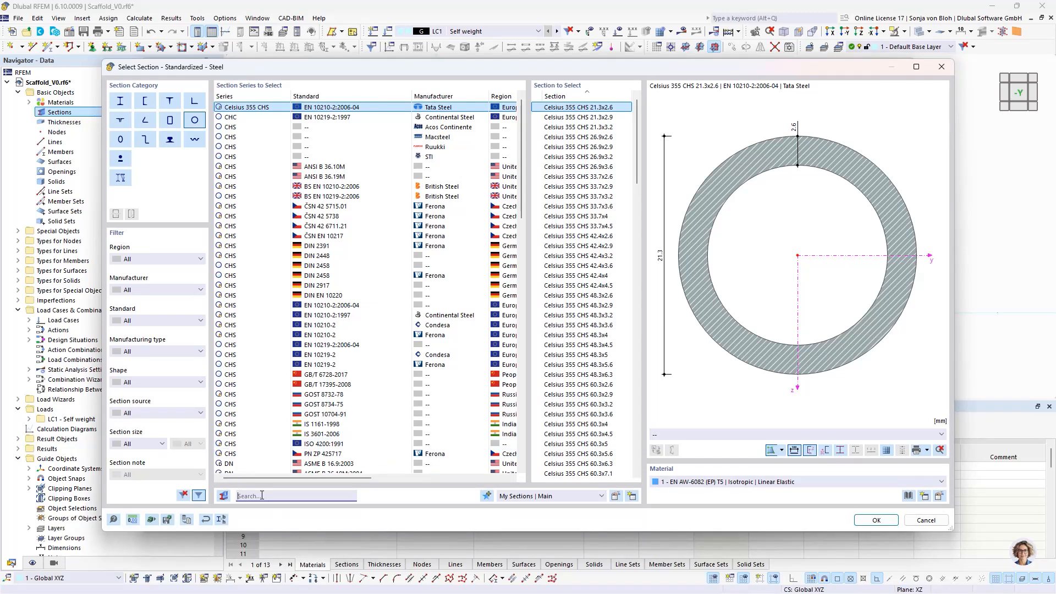
{"action": "type", "text": "48.3"}
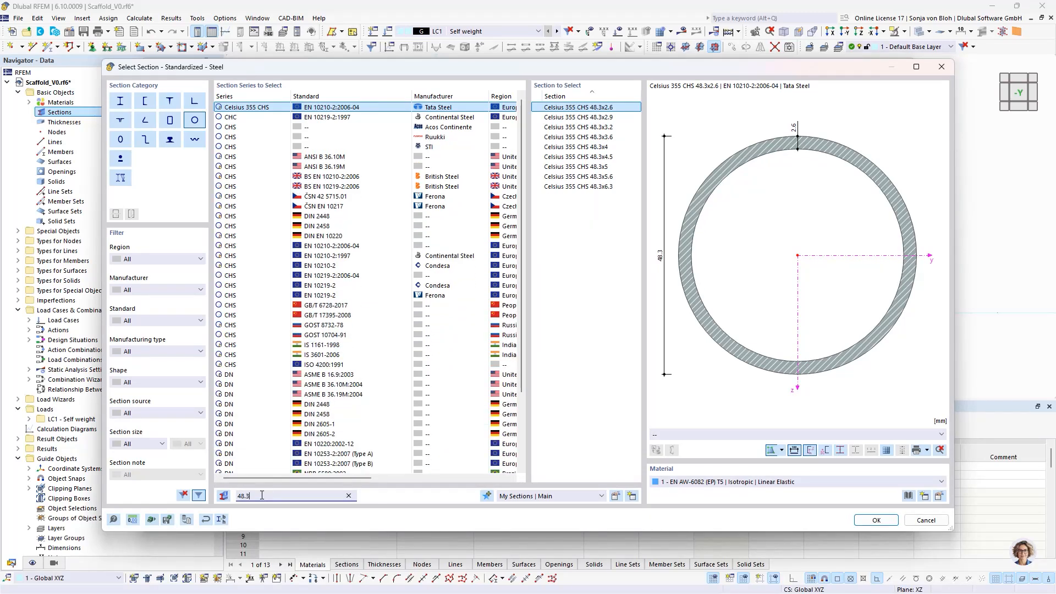
{"action": "type", "text": "x4"}
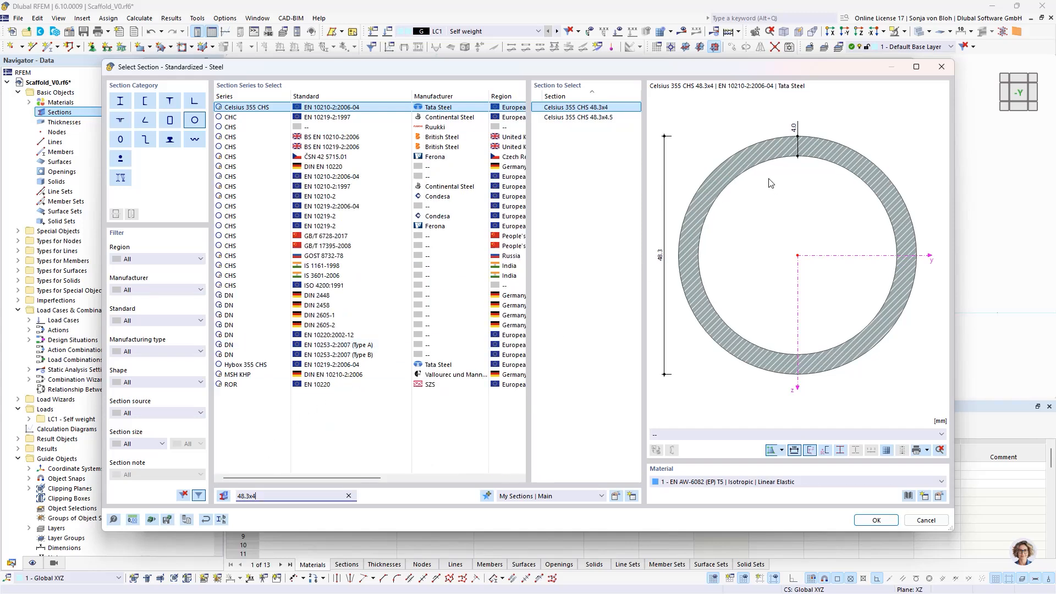
{"action": "left_click", "coordinate": [876, 520]}
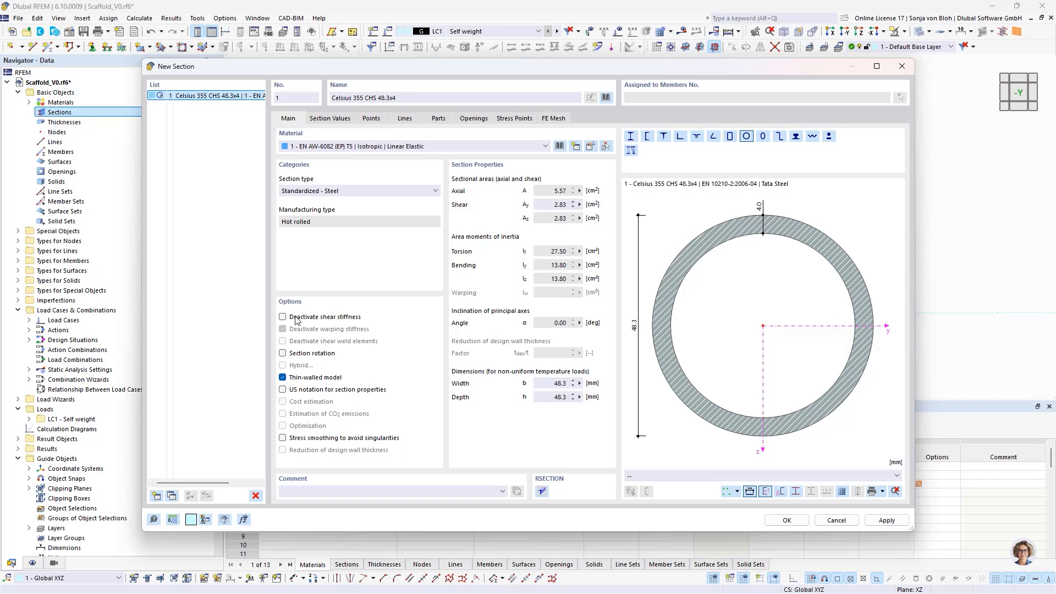
- Add a second section from the standardized library: circular hollow section Celsius 355 CHS 48.3x3.2 in material EN AW-6082 (EP) T5
{"action": "left_click", "coordinate": [155, 496]}
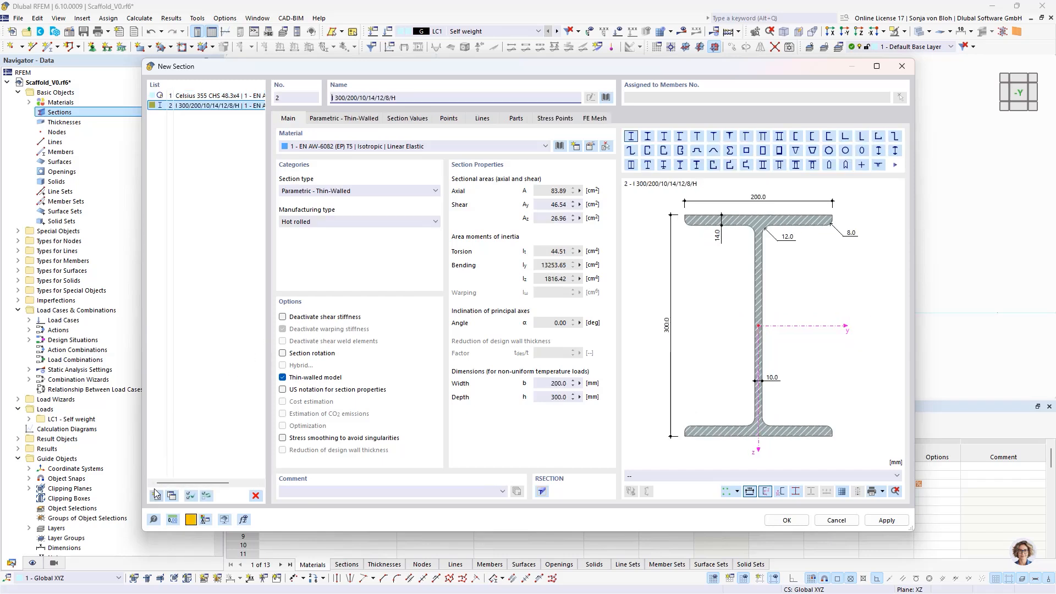
{"action": "left_click", "coordinate": [606, 98]}
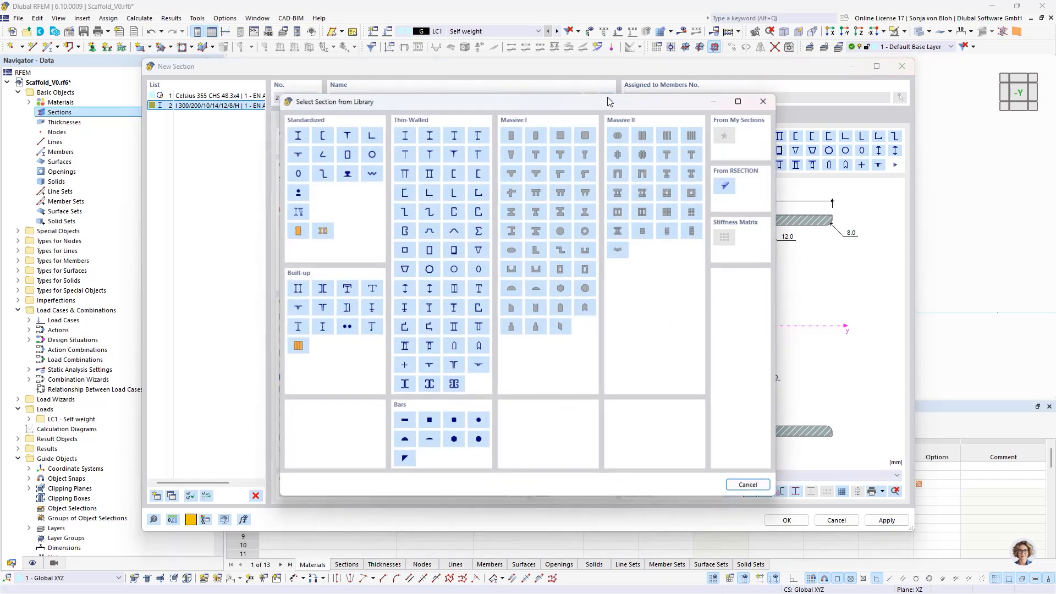
{"action": "left_click", "coordinate": [372, 154]}
{"action": "left_click", "coordinate": [255, 496]}
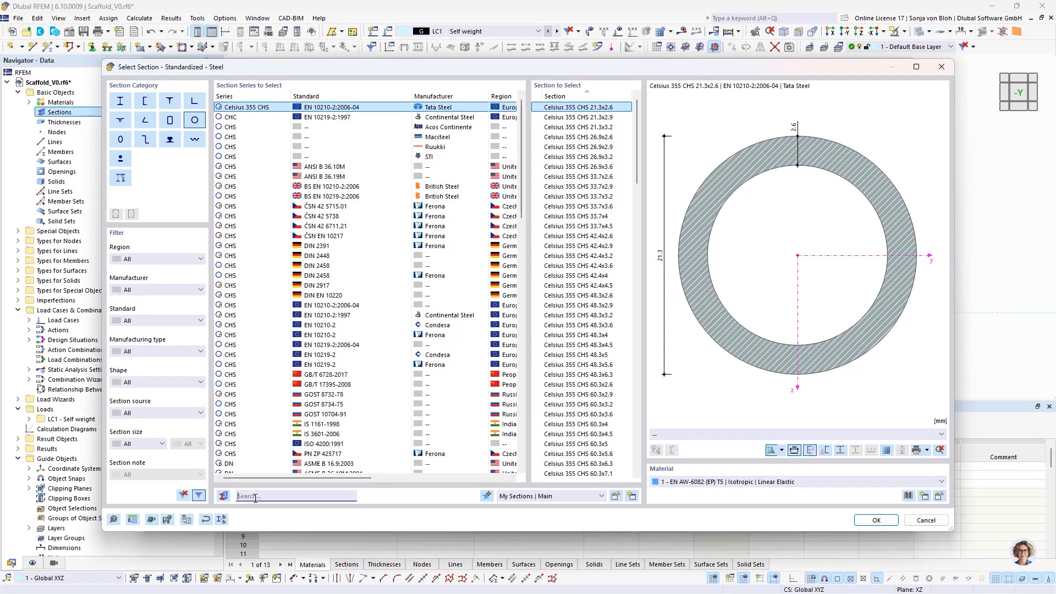
{"action": "type", "text": "48"}
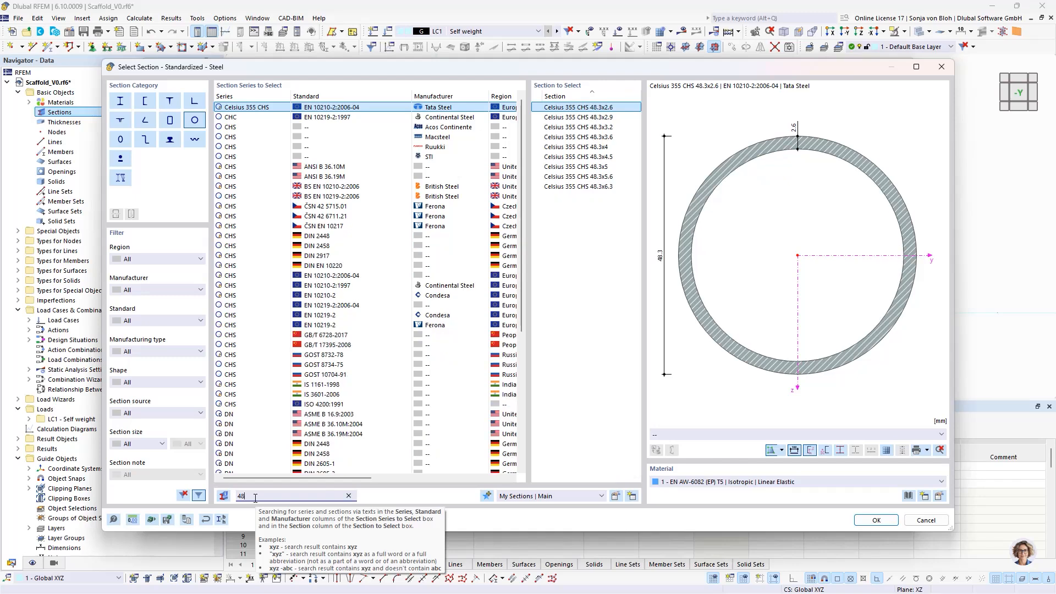
{"action": "type", "text": "."}
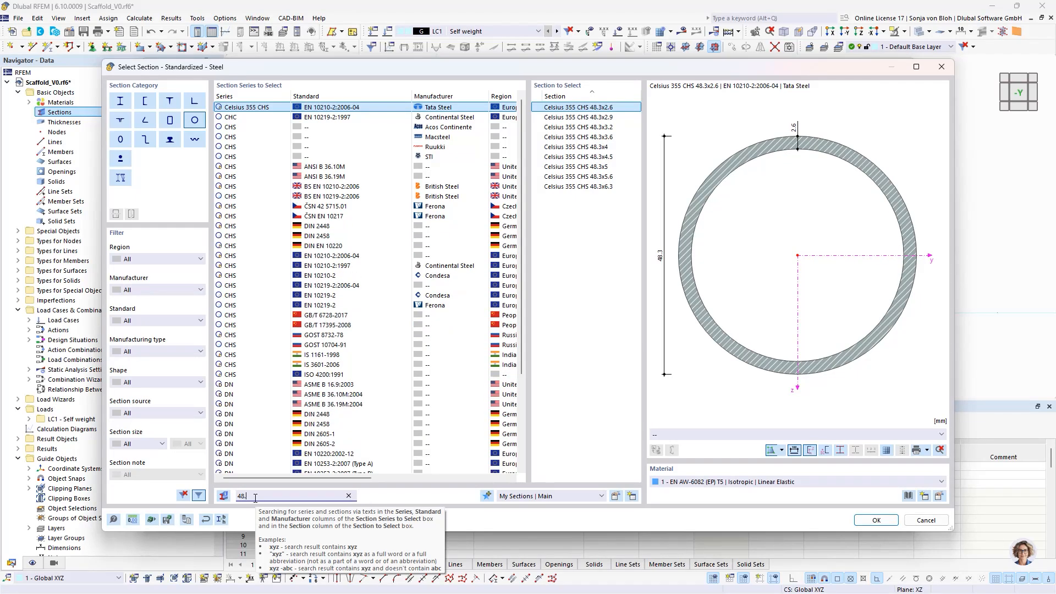
{"action": "type", "text": "3x"}
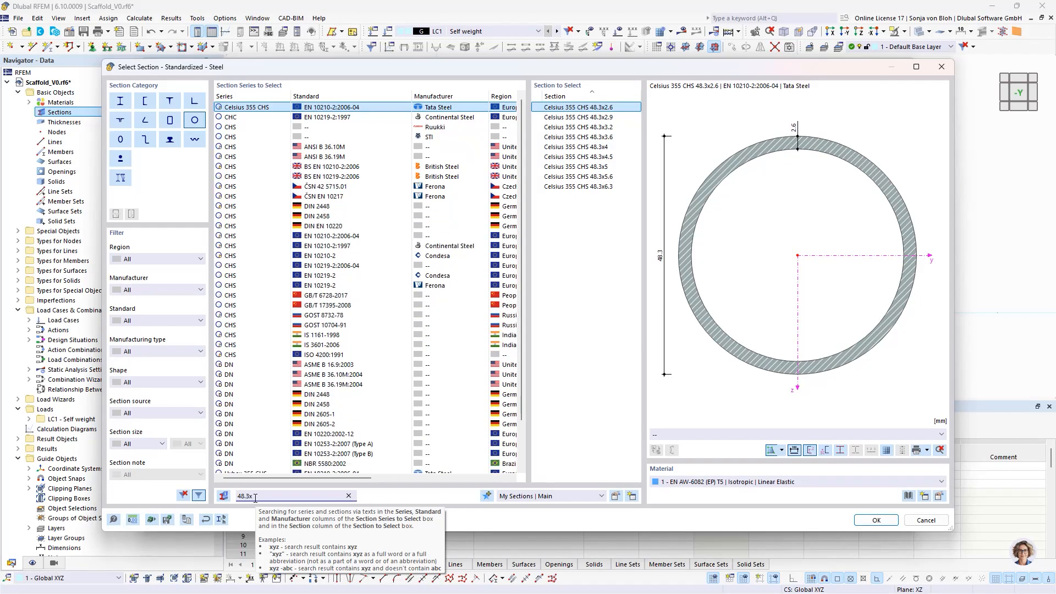
{"action": "type", "text": "3.2"}
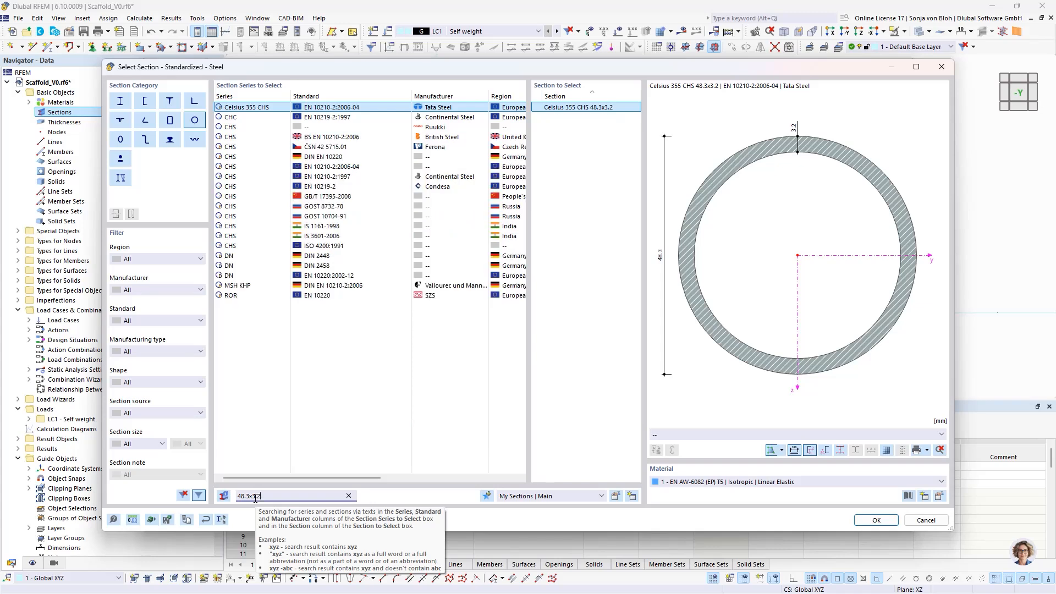
{"action": "left_click", "coordinate": [875, 520]}
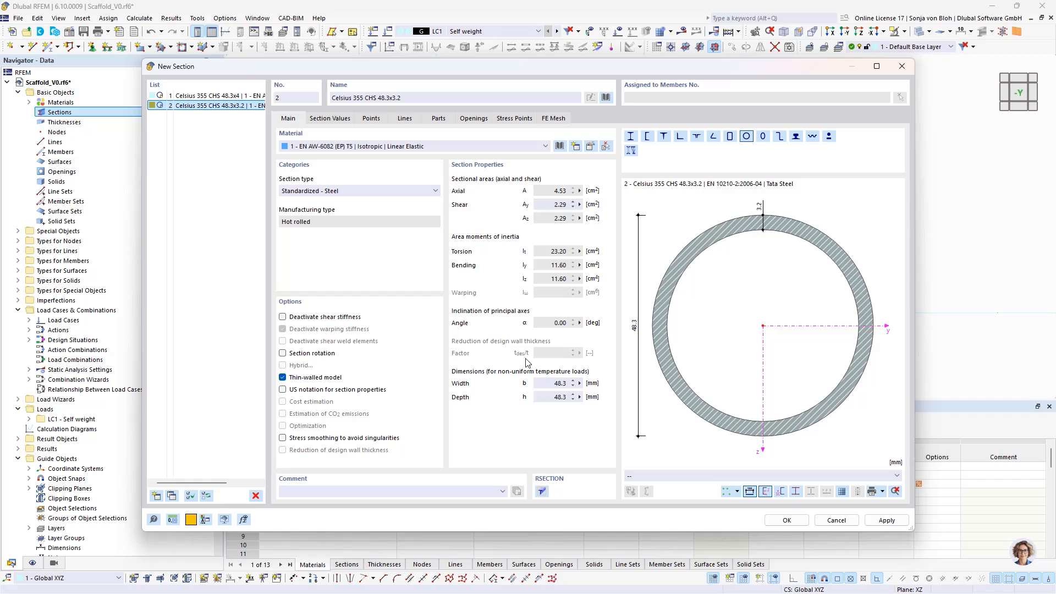
- Add a third section with material S235, using the parametric thin-walled circular hollow section from the library
{"action": "left_click", "coordinate": [155, 497]}
{"action": "left_click", "coordinate": [312, 147]}
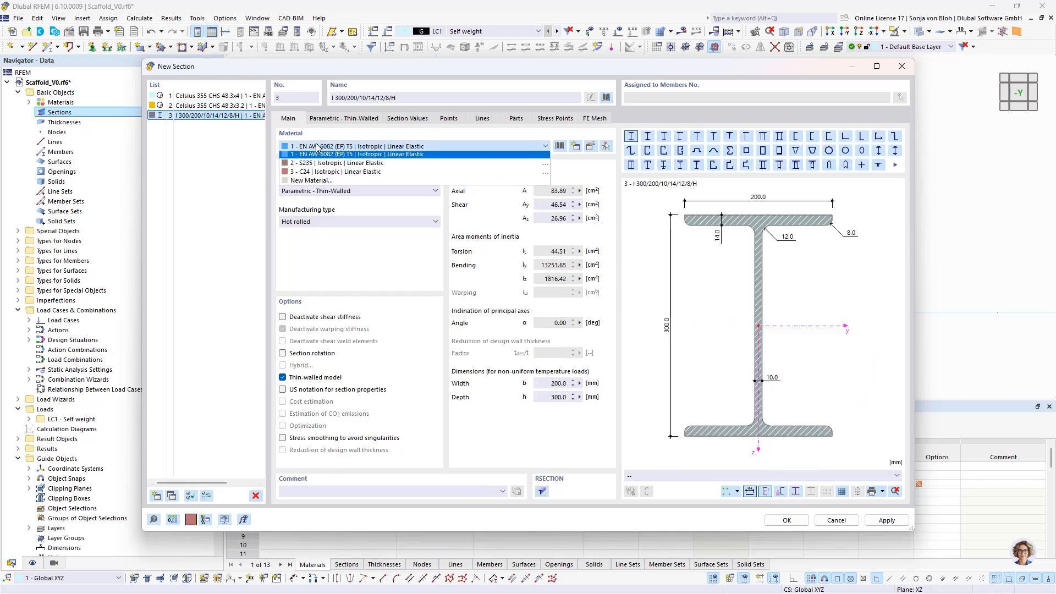
{"action": "left_click", "coordinate": [305, 165]}
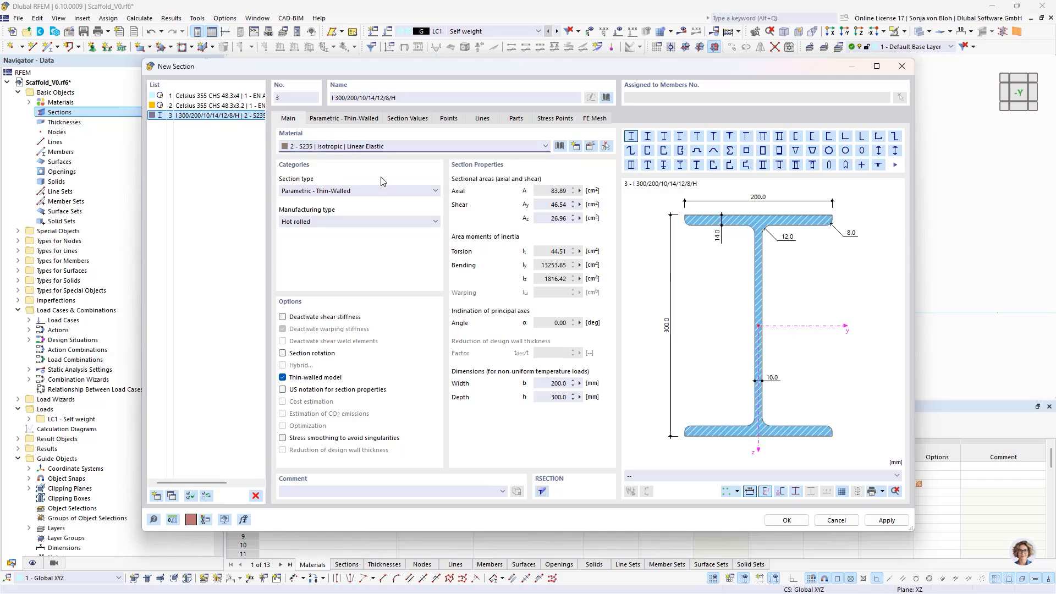
{"action": "left_click", "coordinate": [606, 98]}
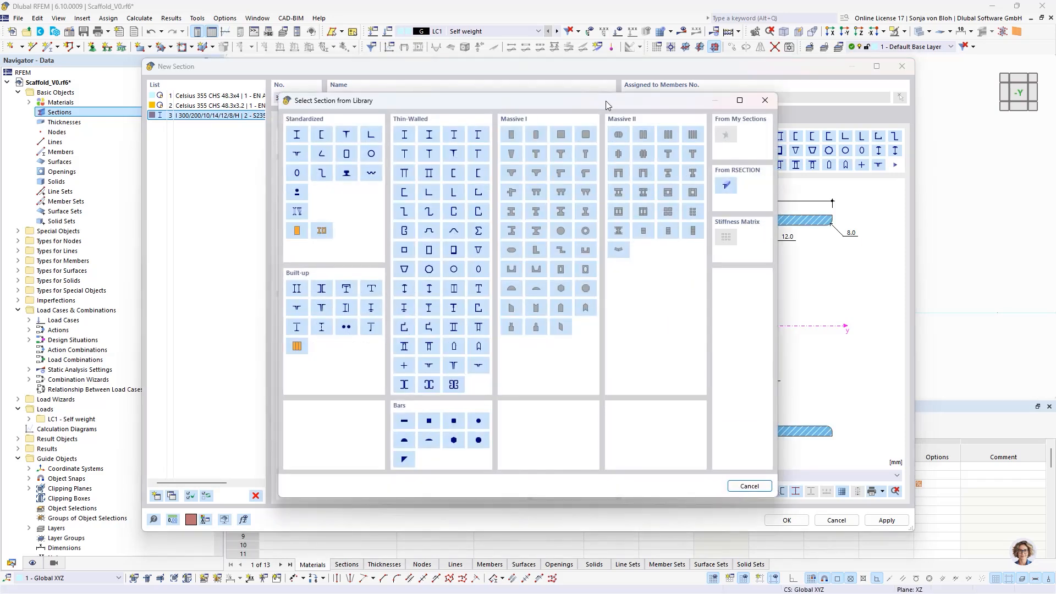
{"action": "left_click", "coordinate": [454, 269]}
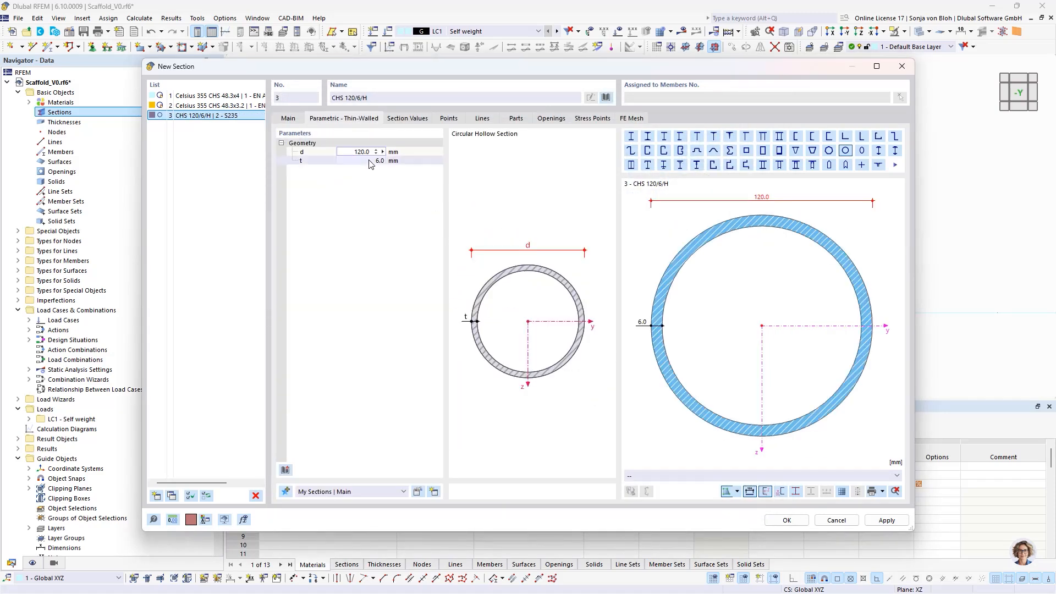
- Set the S235 circular hollow section's diameter to 38 mm, its wall thickness to 4 mm and its manufacturing type to cold formed
{"action": "left_click", "coordinate": [350, 151]}
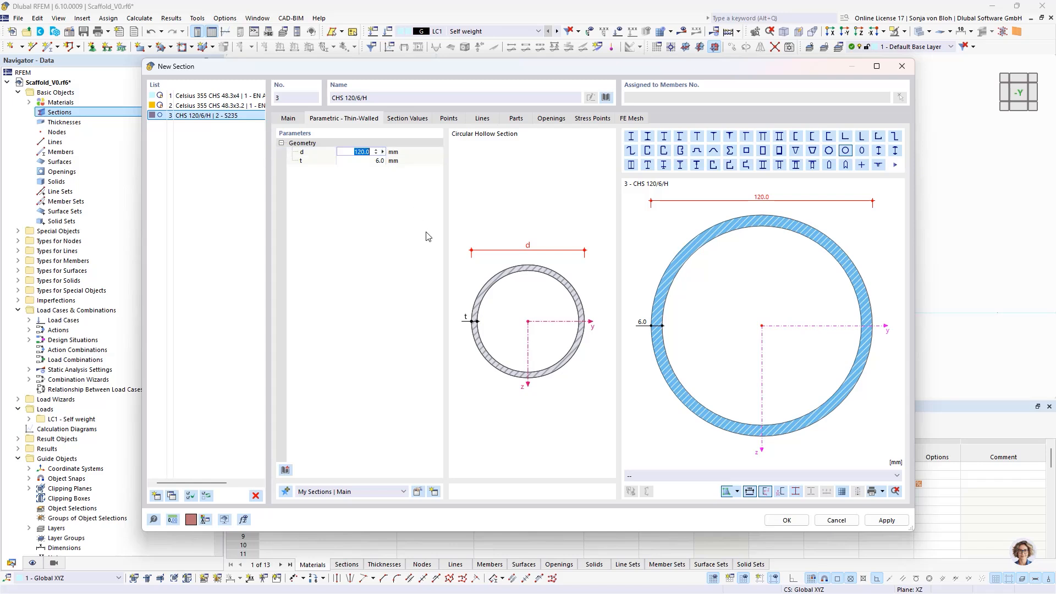
{"action": "type", "text": "38"}
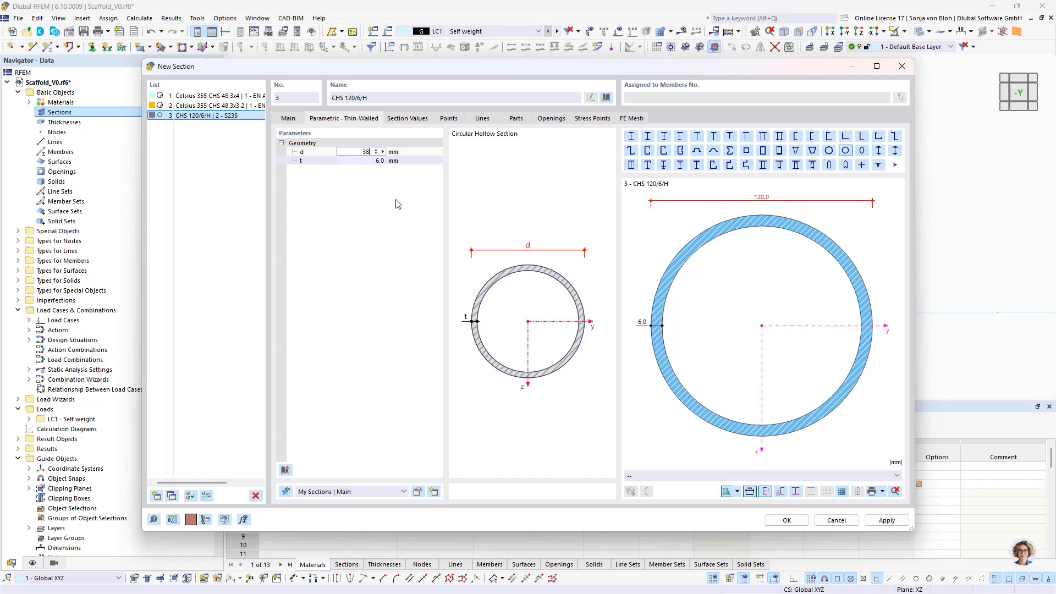
{"action": "key", "text": "Tab"}
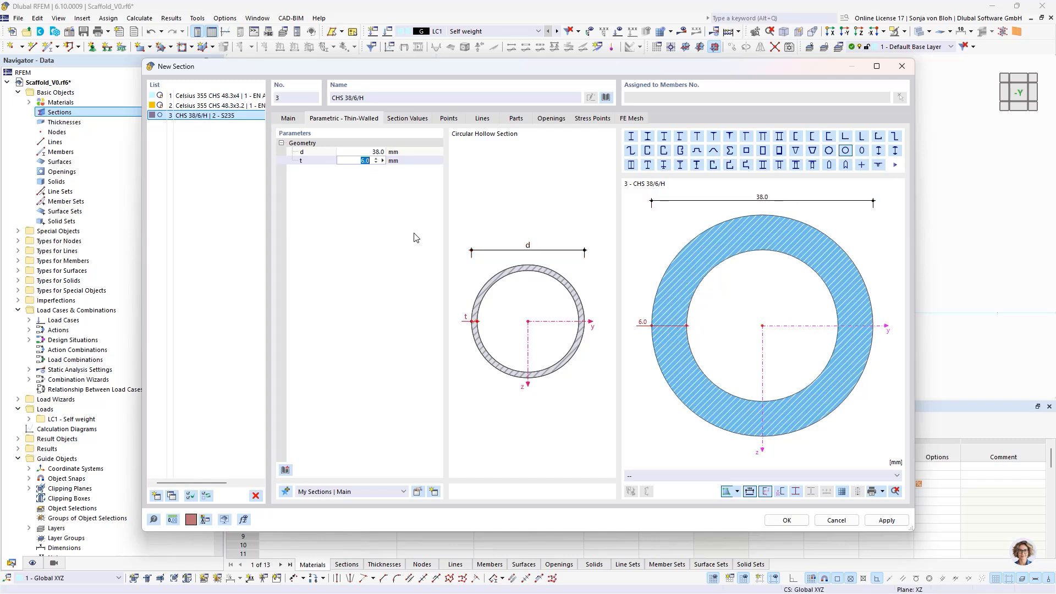
{"action": "type", "text": "4"}
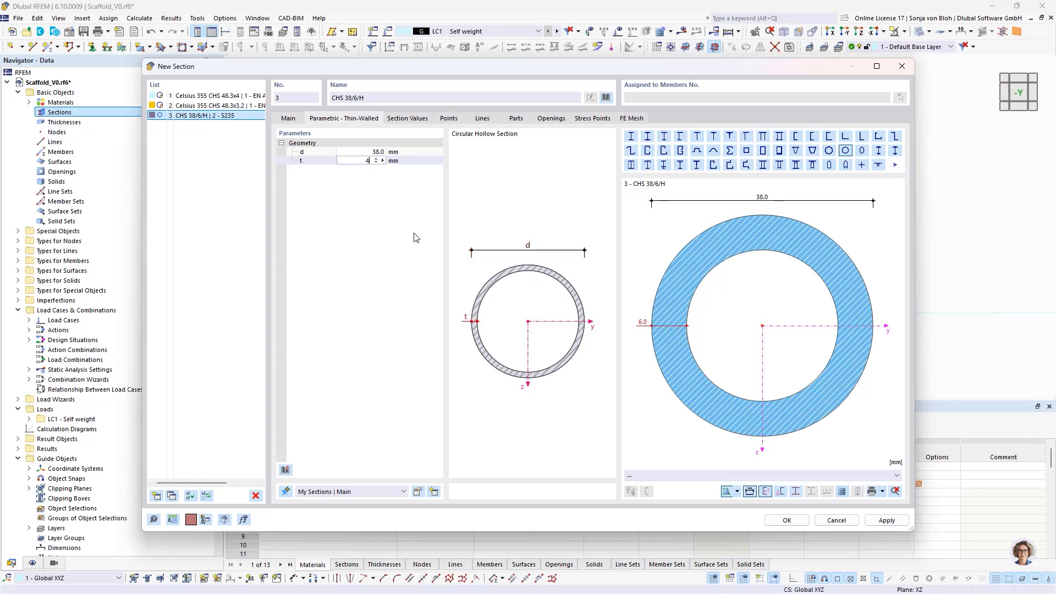
{"action": "left_click", "coordinate": [288, 119]}
{"action": "left_click", "coordinate": [317, 222]}
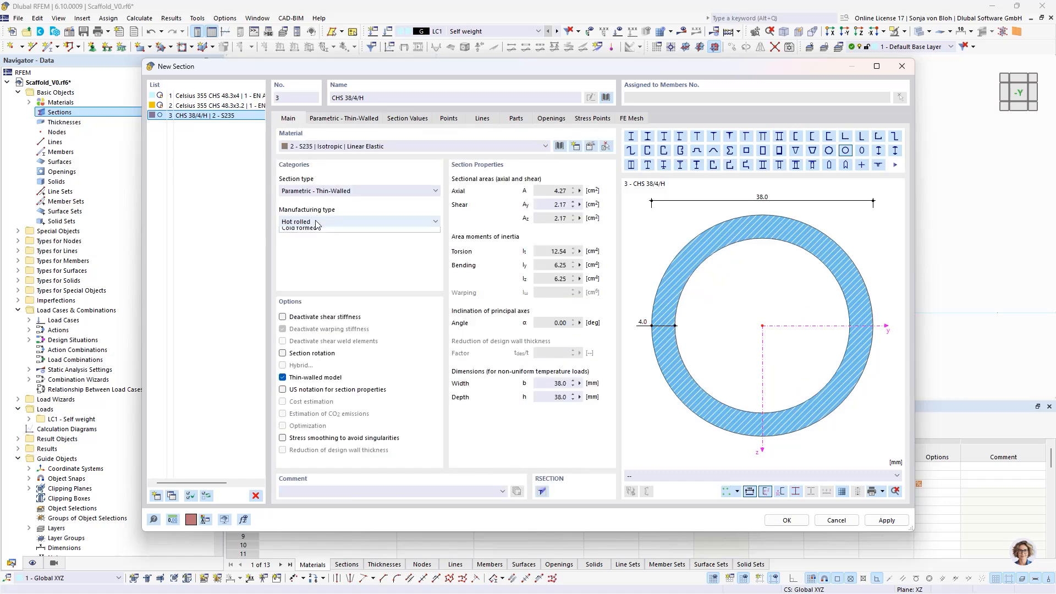
{"action": "left_click", "coordinate": [308, 239]}
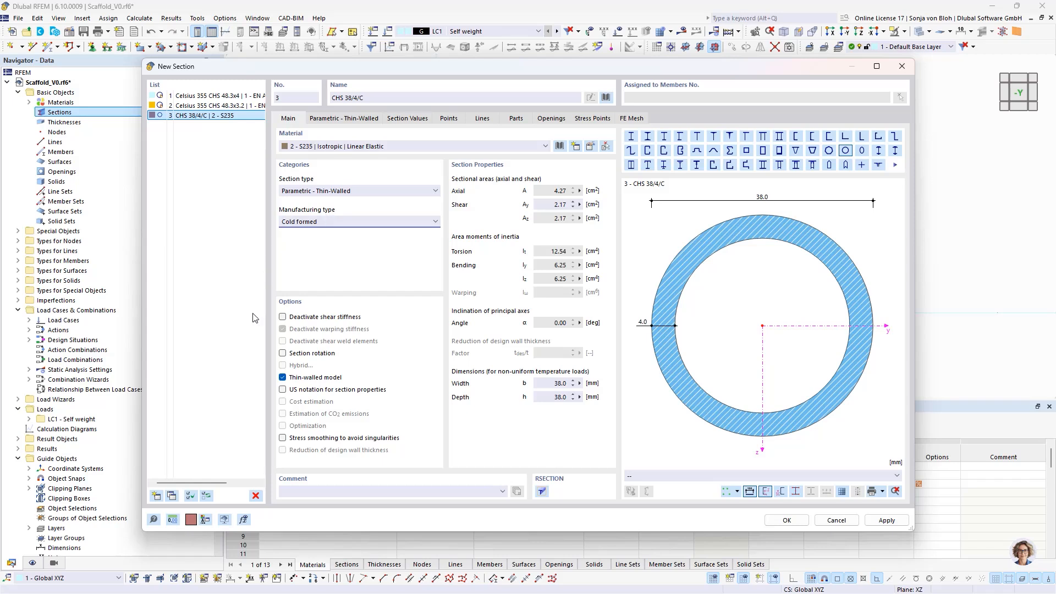
- Add a fourth section with timber material C24, using the parametric massive rectangle from the library
{"action": "left_click", "coordinate": [157, 497]}
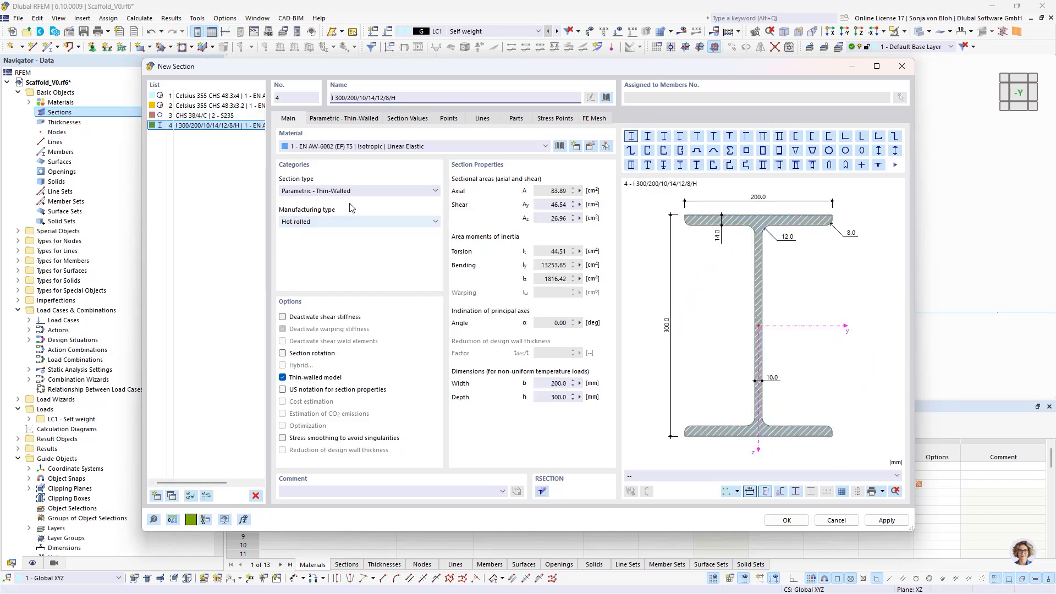
{"action": "left_click", "coordinate": [347, 146]}
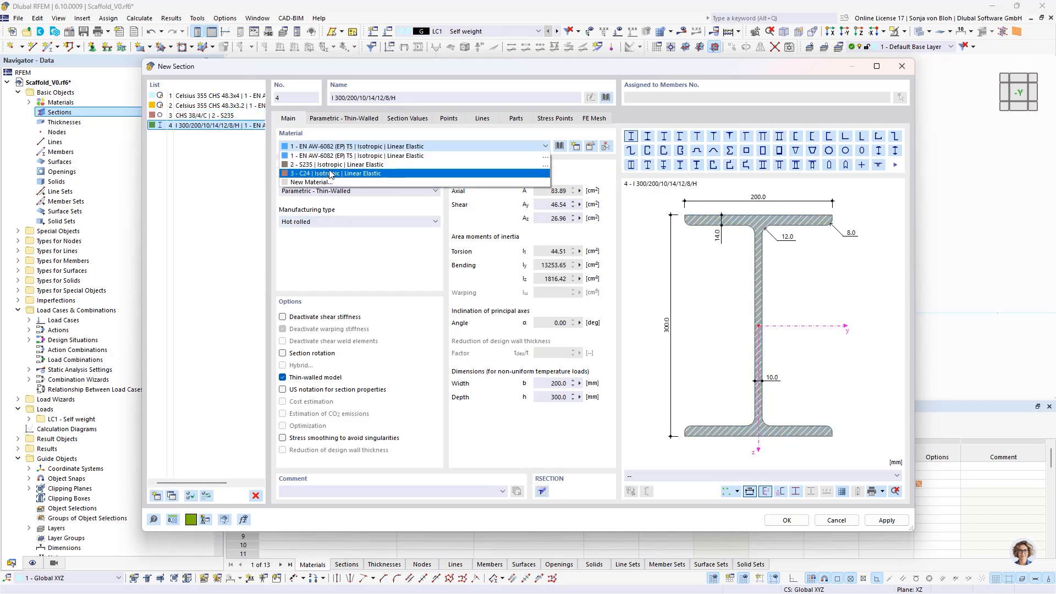
{"action": "left_click", "coordinate": [327, 174]}
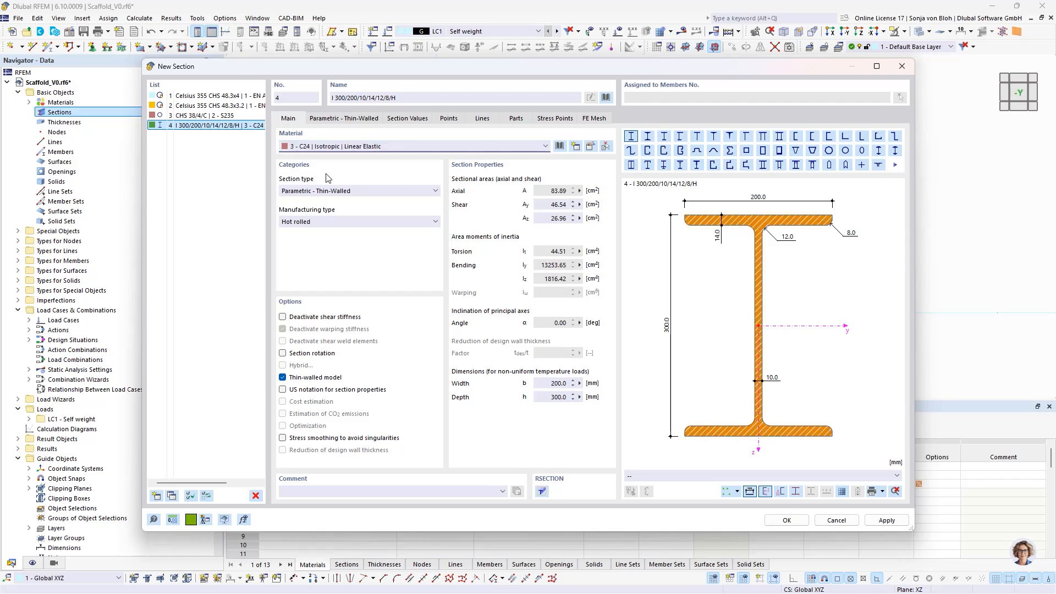
{"action": "left_click", "coordinate": [606, 98]}
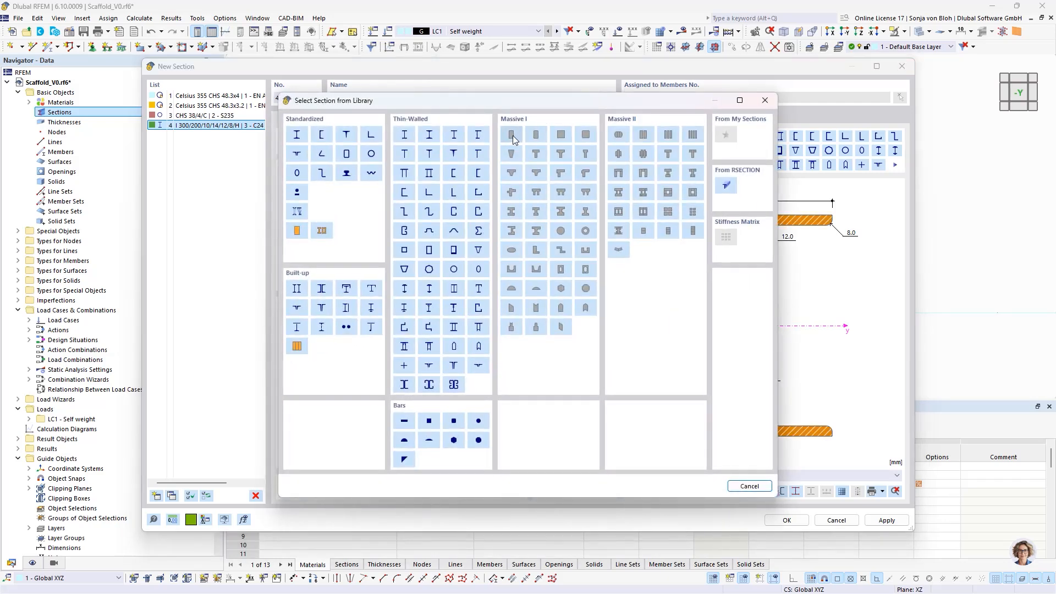
{"action": "key", "text": "Escape"}
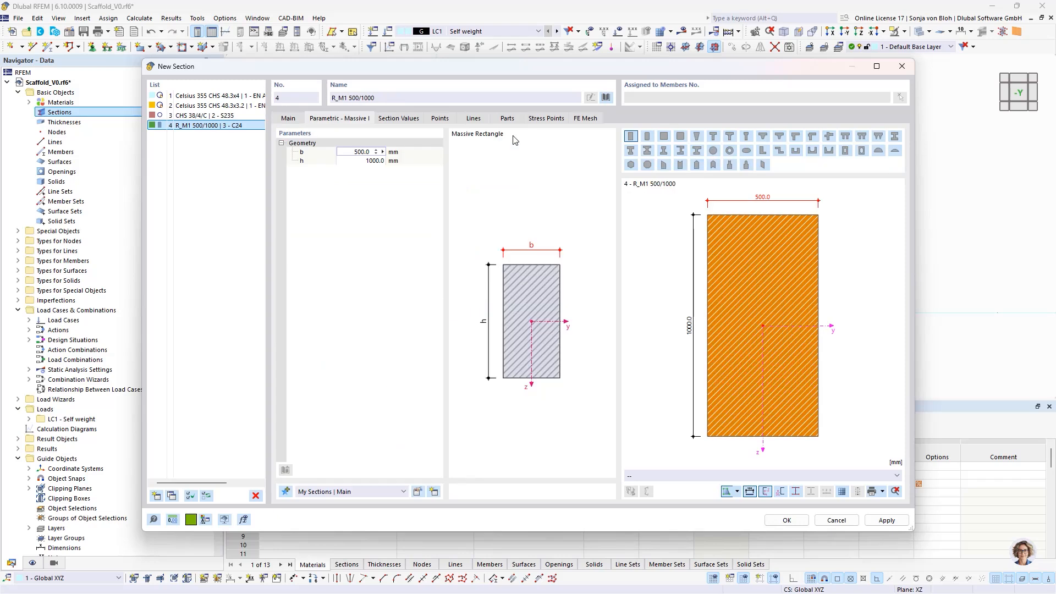
- Set the C24 rectangular section's width b to 320 mm and its height h to 40 mm
{"action": "left_click_drag", "start_coordinate": [354, 152], "coordinate": [374, 151]}
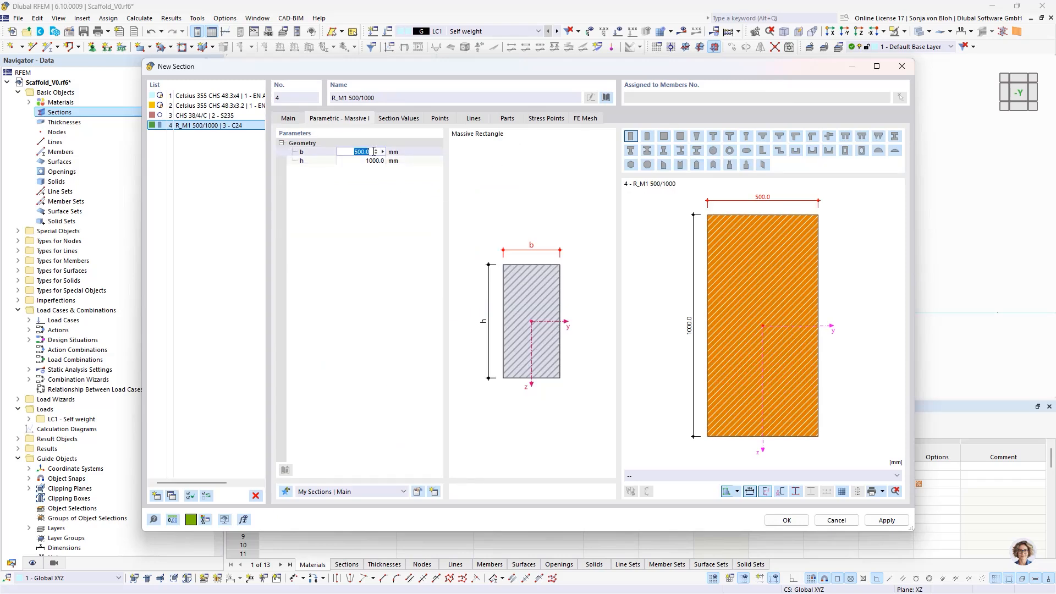
{"action": "type", "text": "320"}
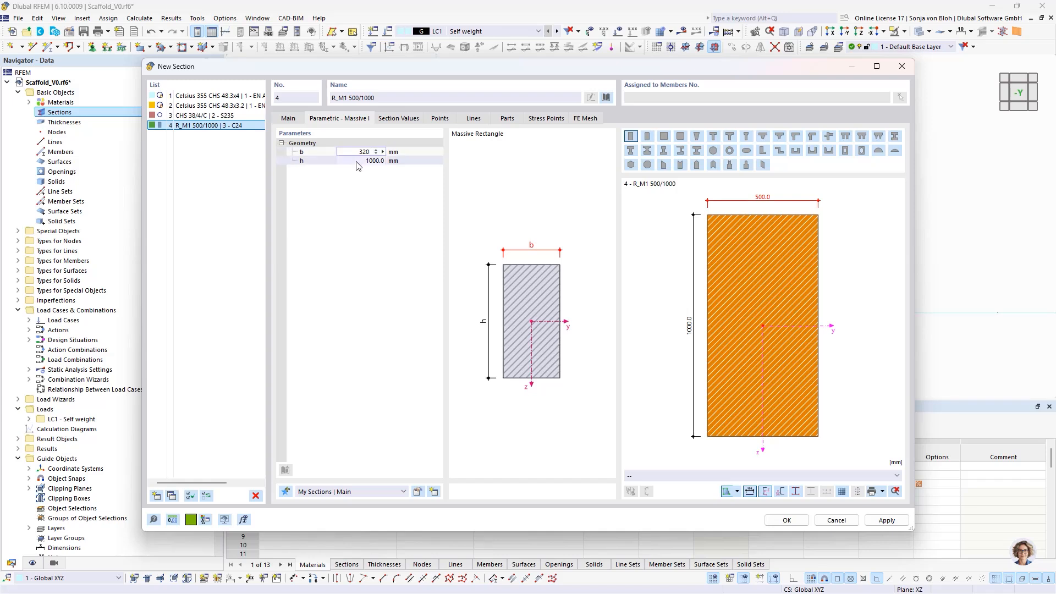
{"action": "key", "text": "Tab"}
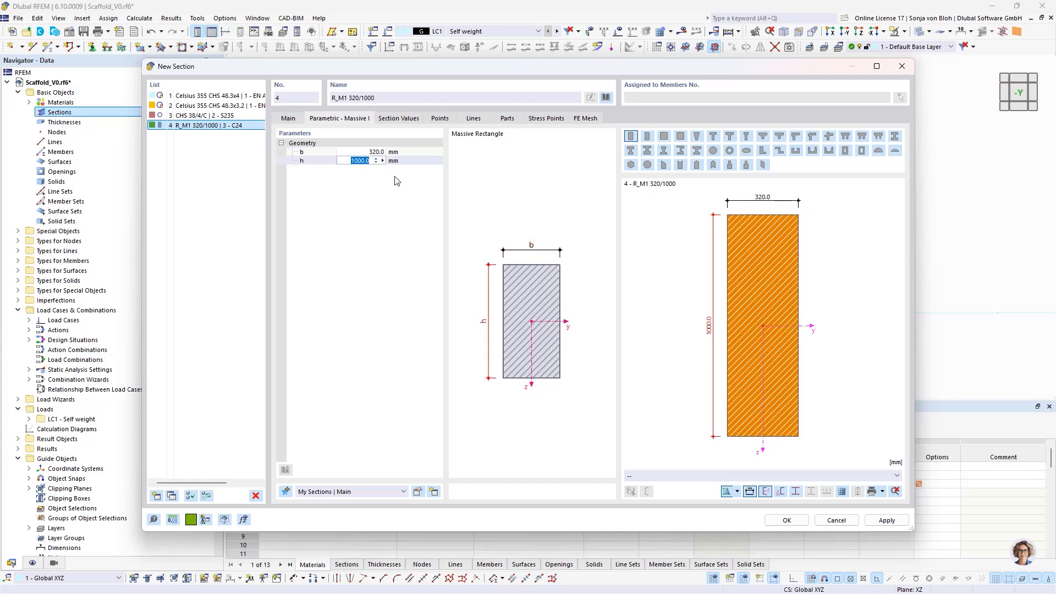
{"action": "type", "text": "40"}
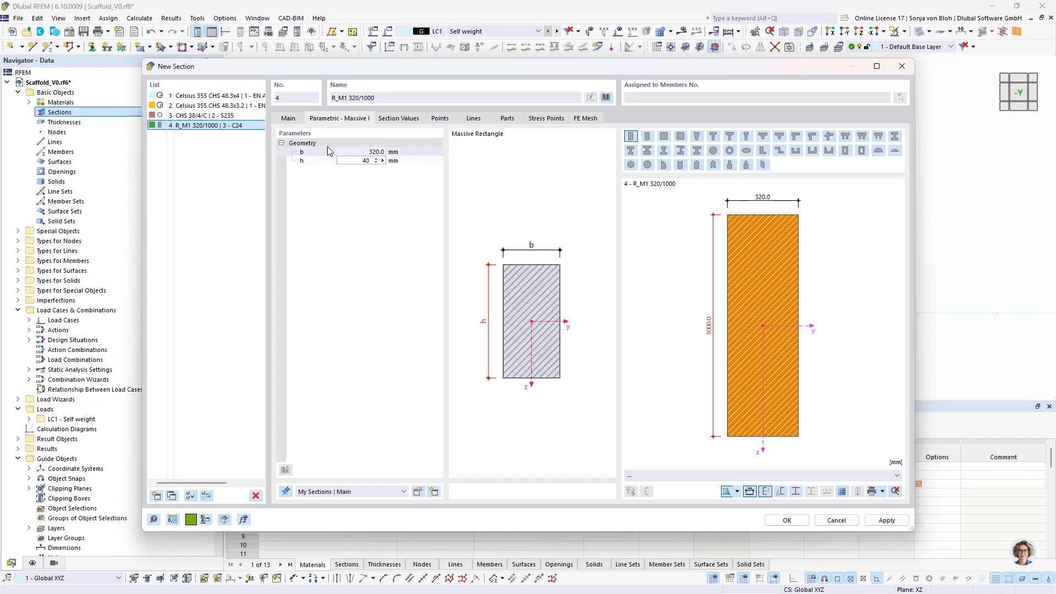
{"action": "key", "text": "Return"}
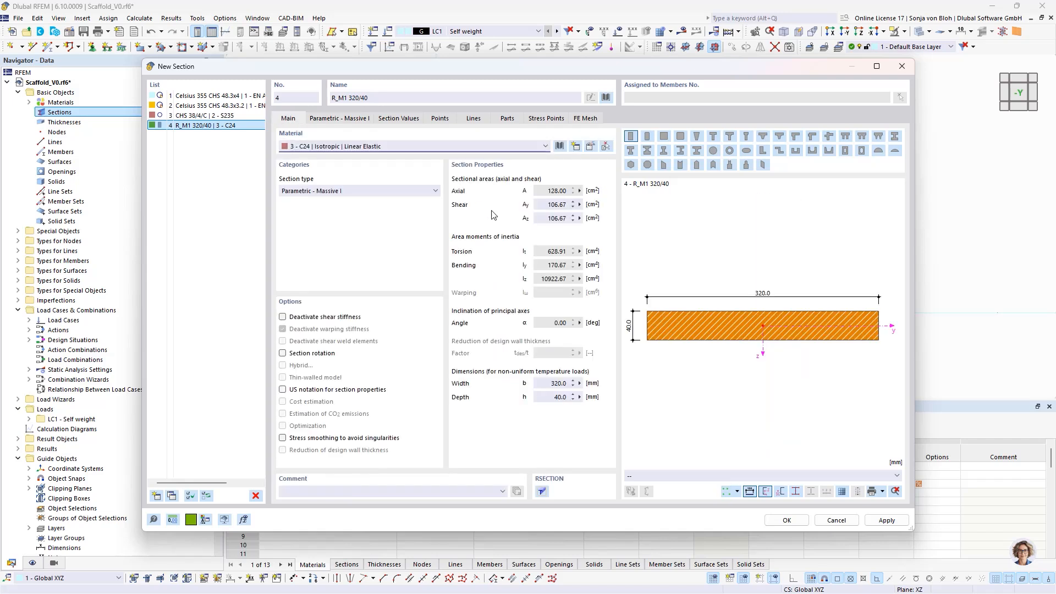
- Accept the new sections and start a general single beam member with the comment Base Jack
{"action": "left_click", "coordinate": [785, 520]}
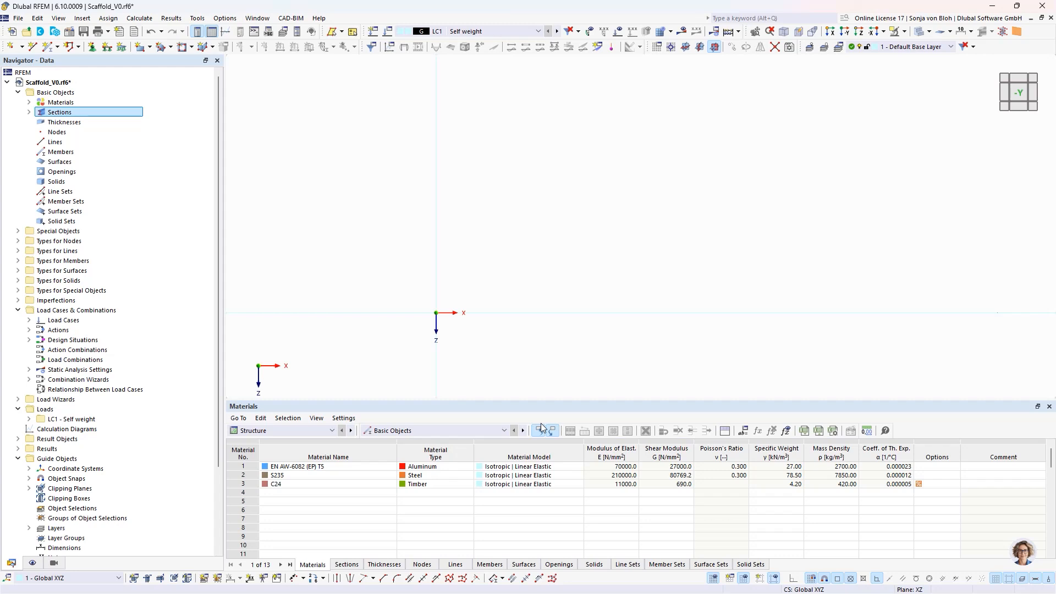
{"action": "left_click", "coordinate": [59, 47]}
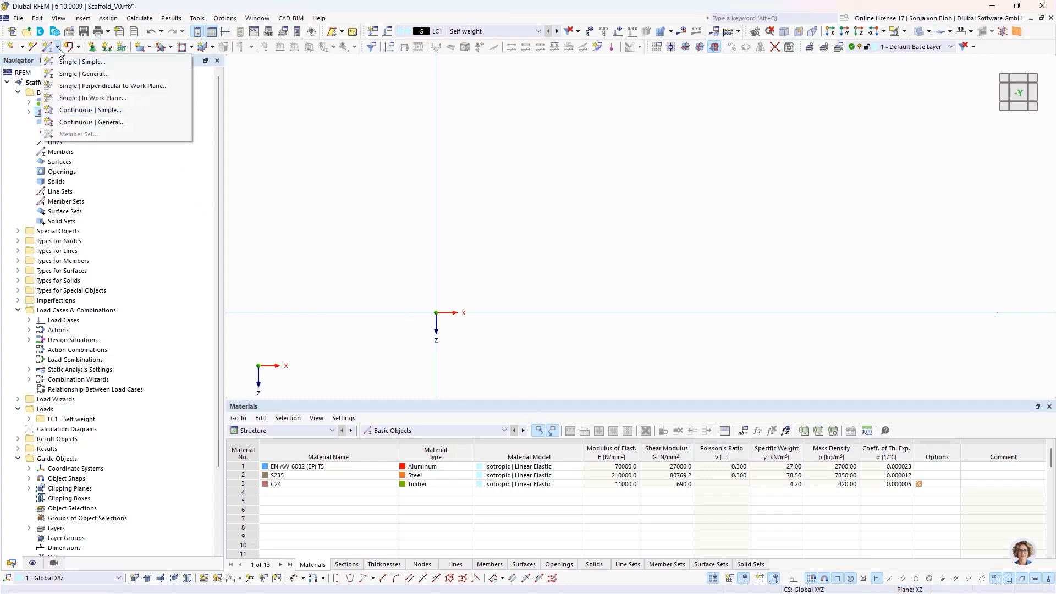
{"action": "left_click", "coordinate": [63, 74]}
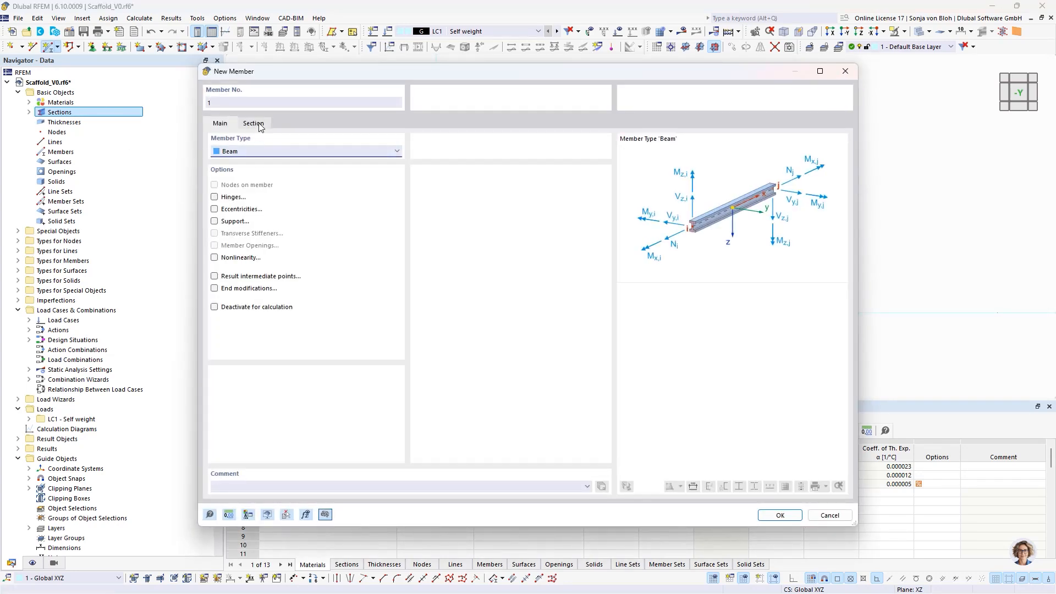
{"action": "left_click", "coordinate": [224, 485]}
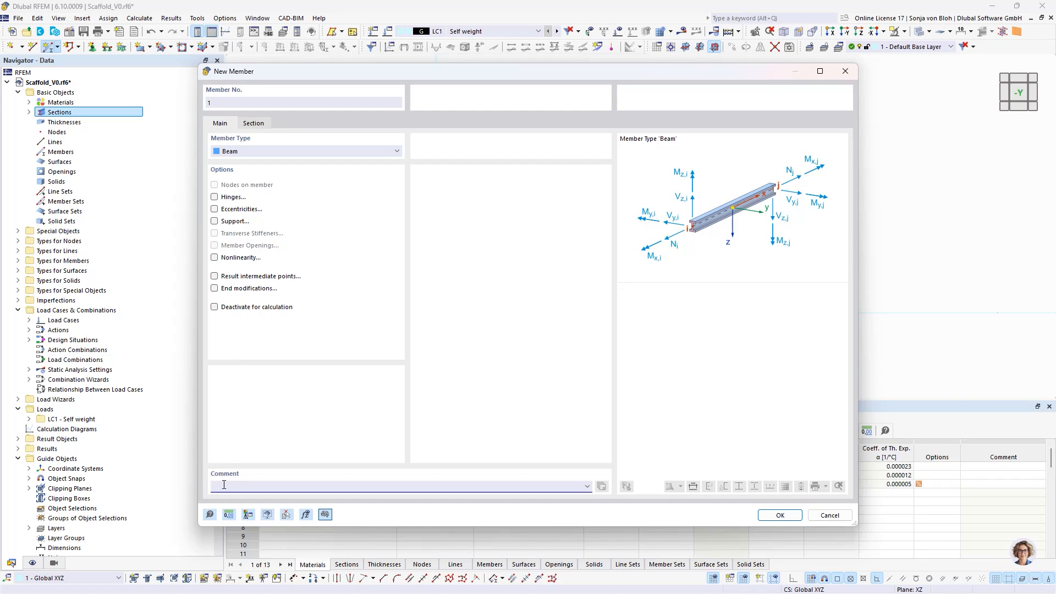
{"action": "type", "text": "Base Jack"}
- Assign section 3 - CHS 38/4/C with S235 at the start of the Base Jack member and confirm its definition
{"action": "left_click", "coordinate": [254, 123]}
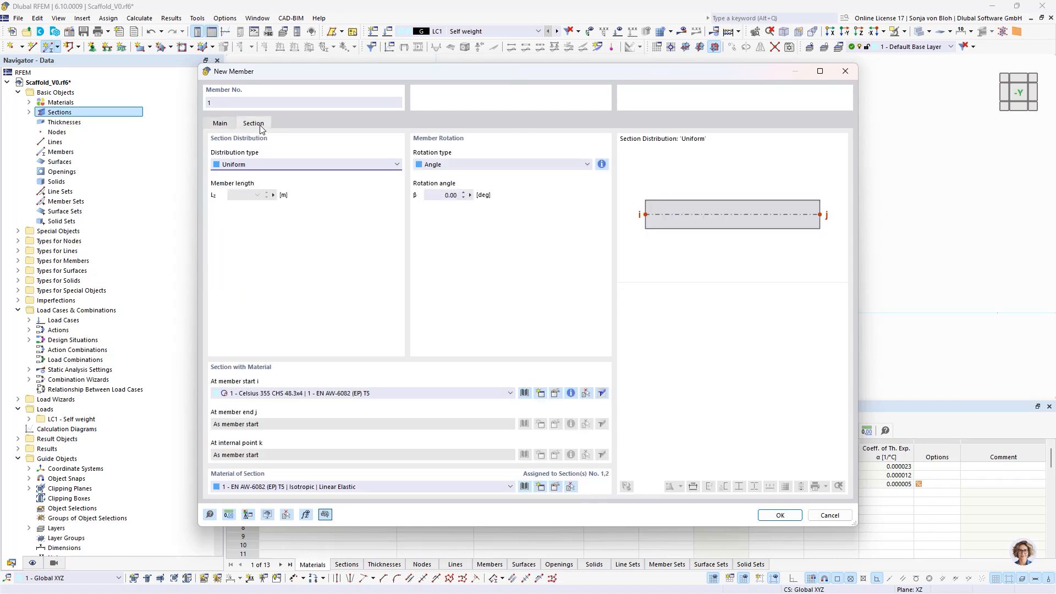
{"action": "left_click", "coordinate": [351, 393]}
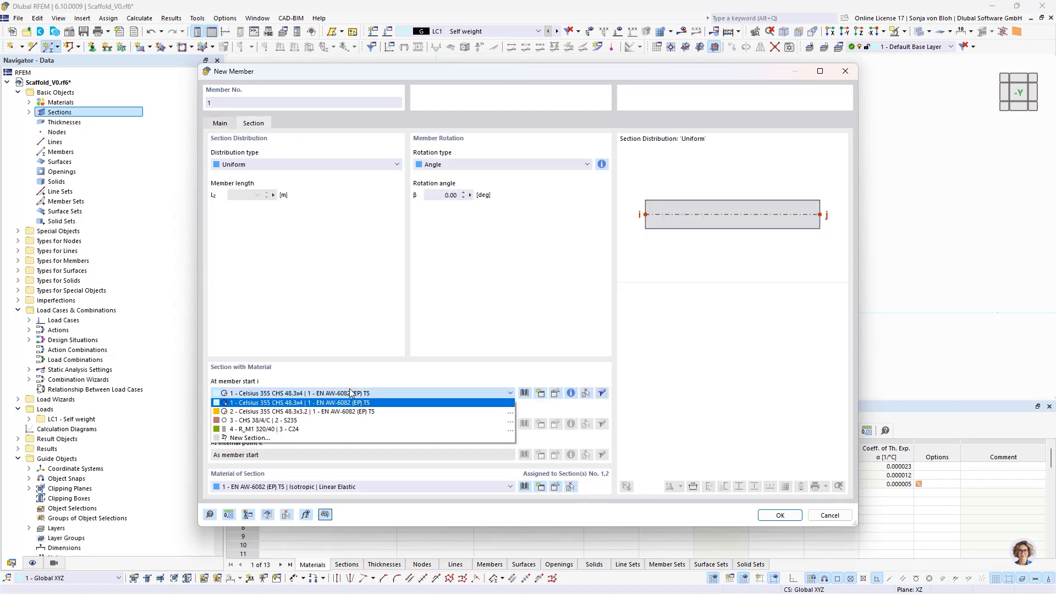
{"action": "left_click", "coordinate": [305, 420]}
{"action": "left_click", "coordinate": [781, 515]}
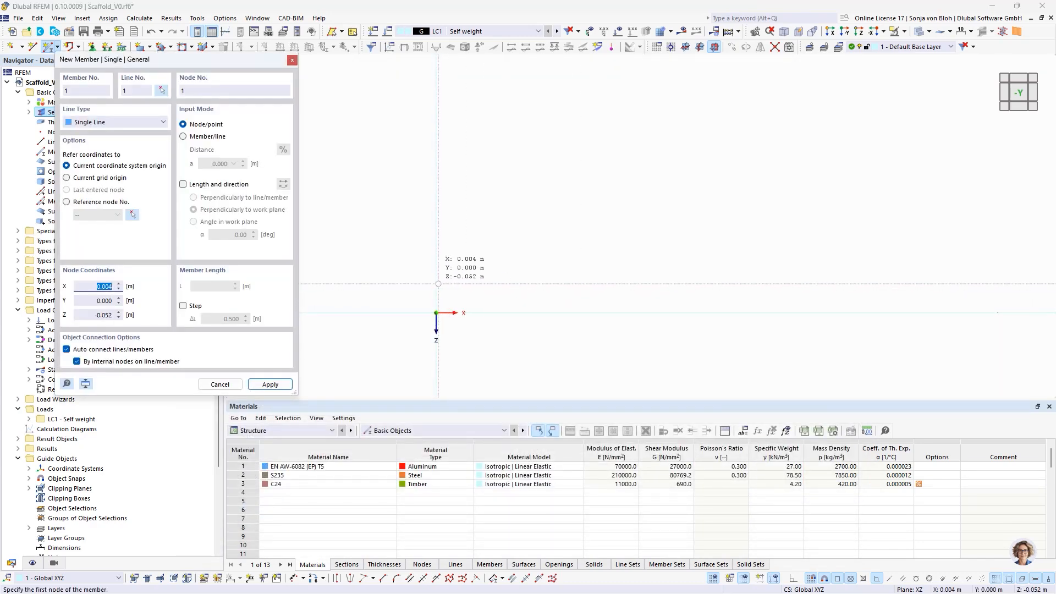
- Place the base jack member vertically upward from the origin, defined by length and angle in work plane, with a length of 0.4 m
{"action": "left_click", "coordinate": [183, 185]}
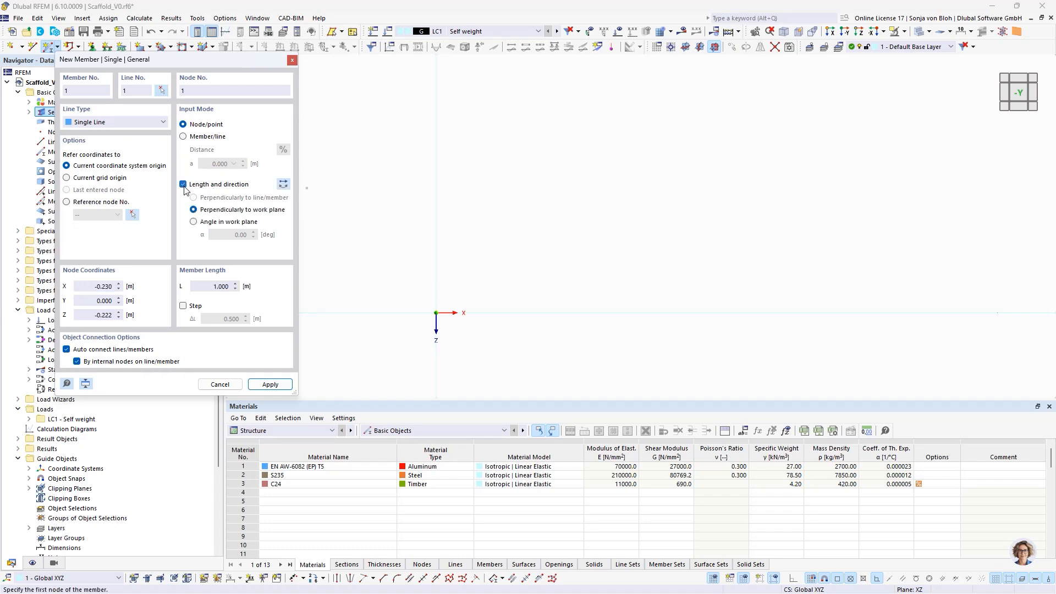
{"action": "left_click", "coordinate": [194, 222]}
{"action": "left_click_drag", "start_coordinate": [203, 287], "coordinate": [251, 290]}
{"action": "type", "text": "0,4"}
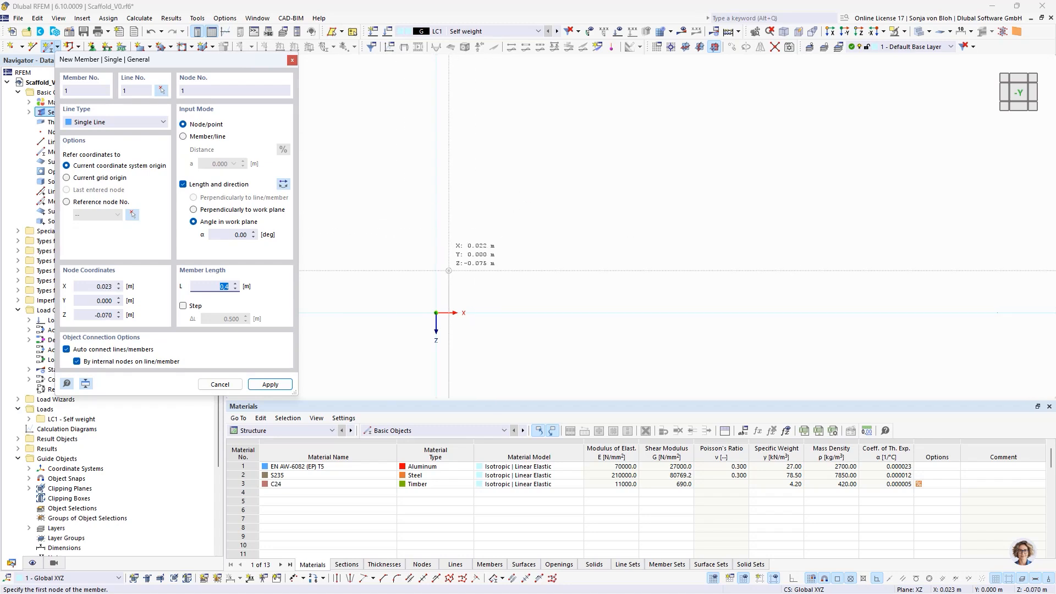
{"action": "left_click", "coordinate": [282, 187]}
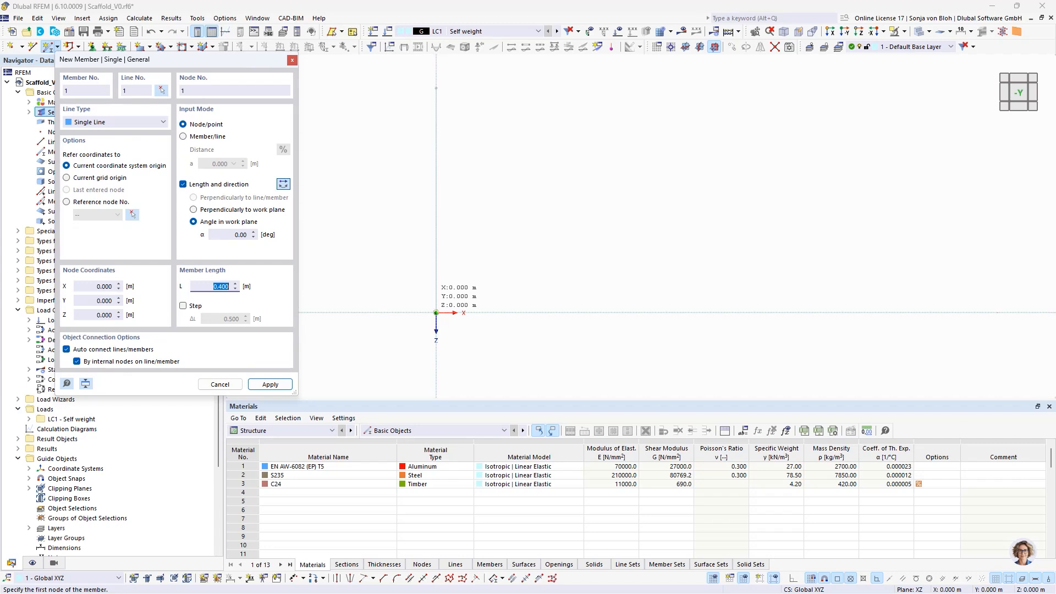
{"action": "left_click", "coordinate": [436, 313]}
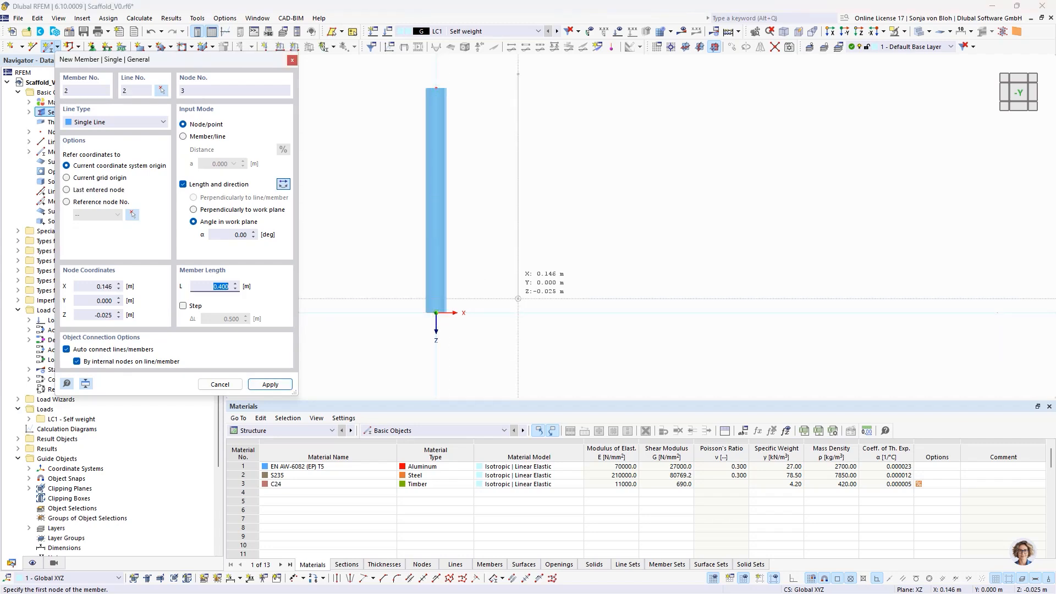
{"action": "key", "text": "Escape"}
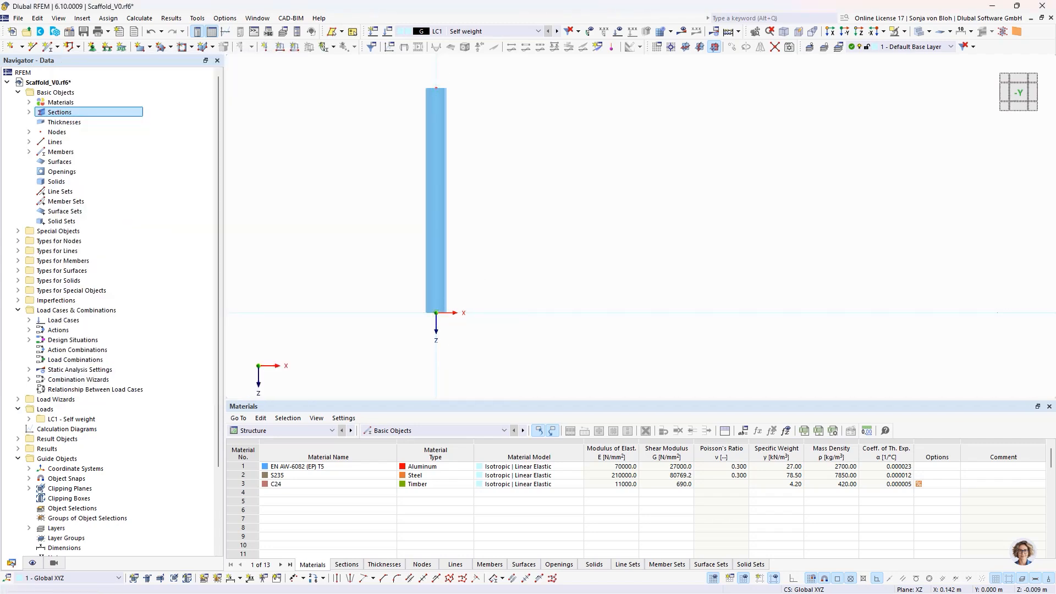
- Create a nodal support at the member's base node with the uZ nonlinearity Failure all if negative PZ
{"action": "double_click", "coordinate": [437, 312]}
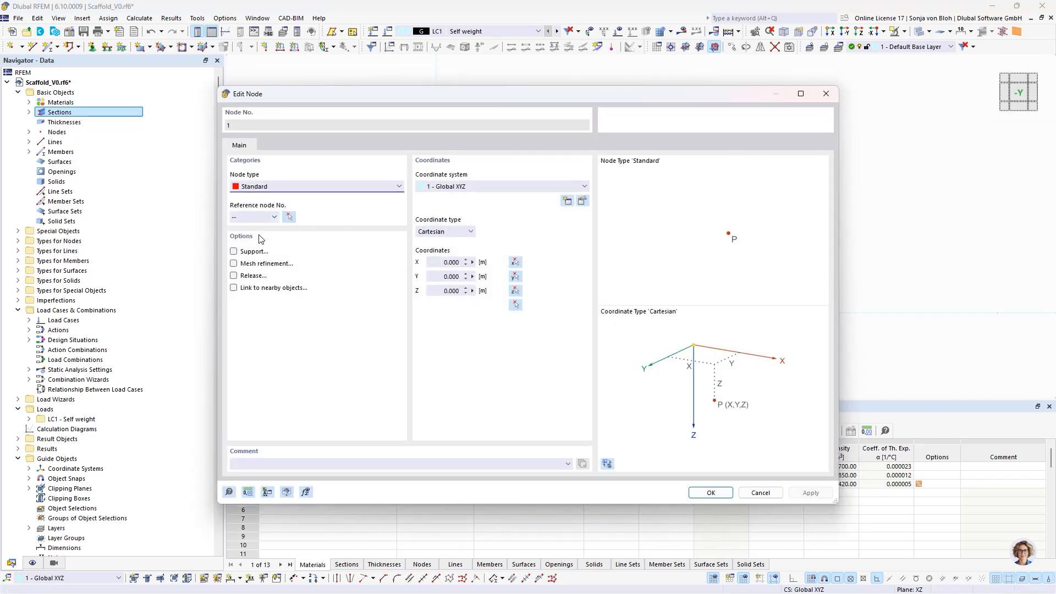
{"action": "left_click", "coordinate": [234, 252]}
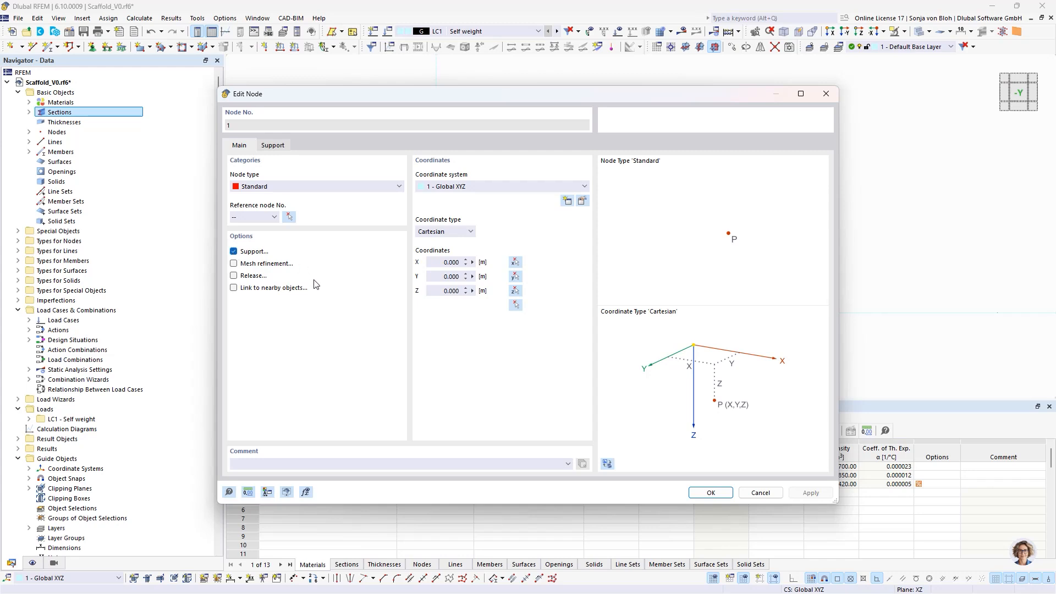
{"action": "left_click", "coordinate": [272, 146]}
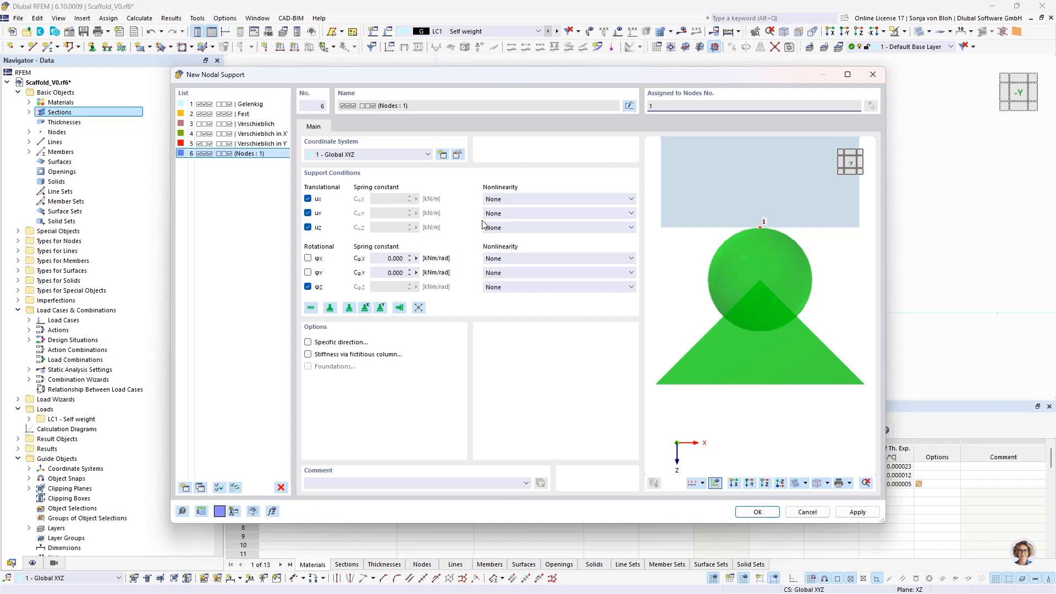
{"action": "left_click", "coordinate": [593, 227]}
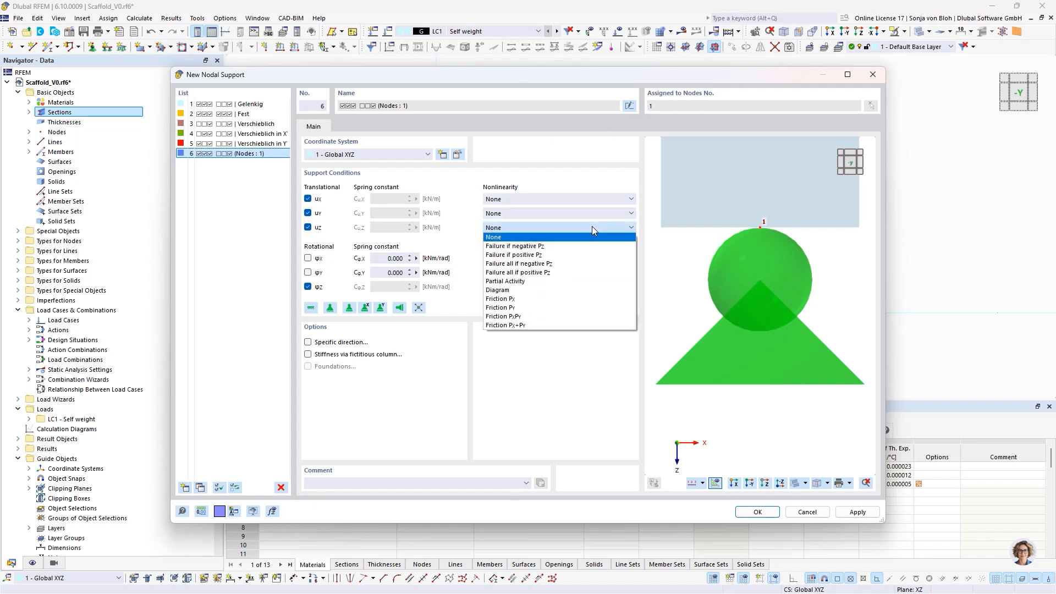
{"action": "left_click", "coordinate": [564, 264]}
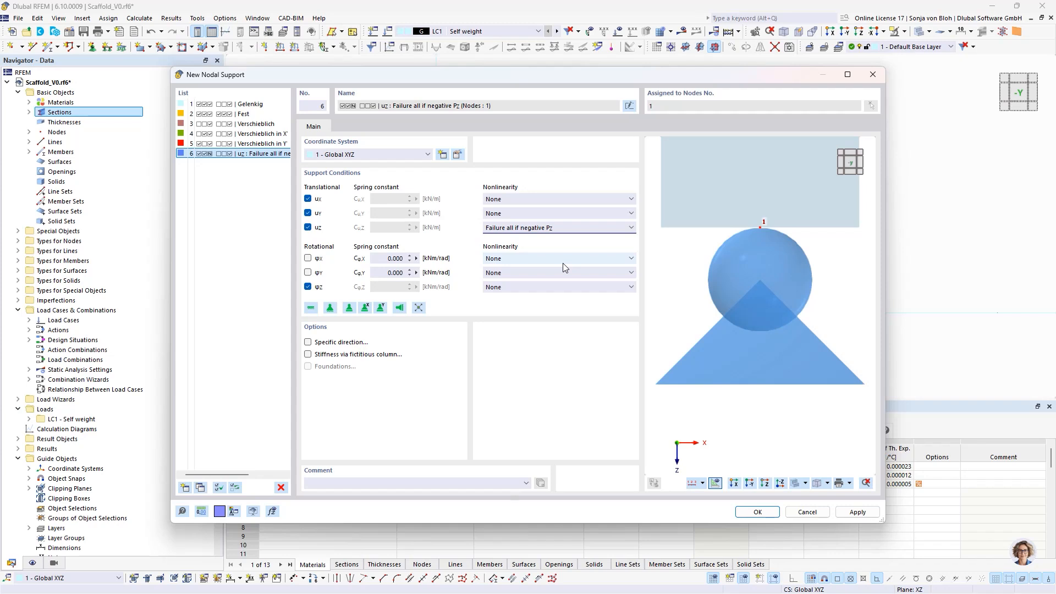
- Set the support's uX and uY nonlinearities to Friction PZ
{"action": "left_click", "coordinate": [594, 200]}
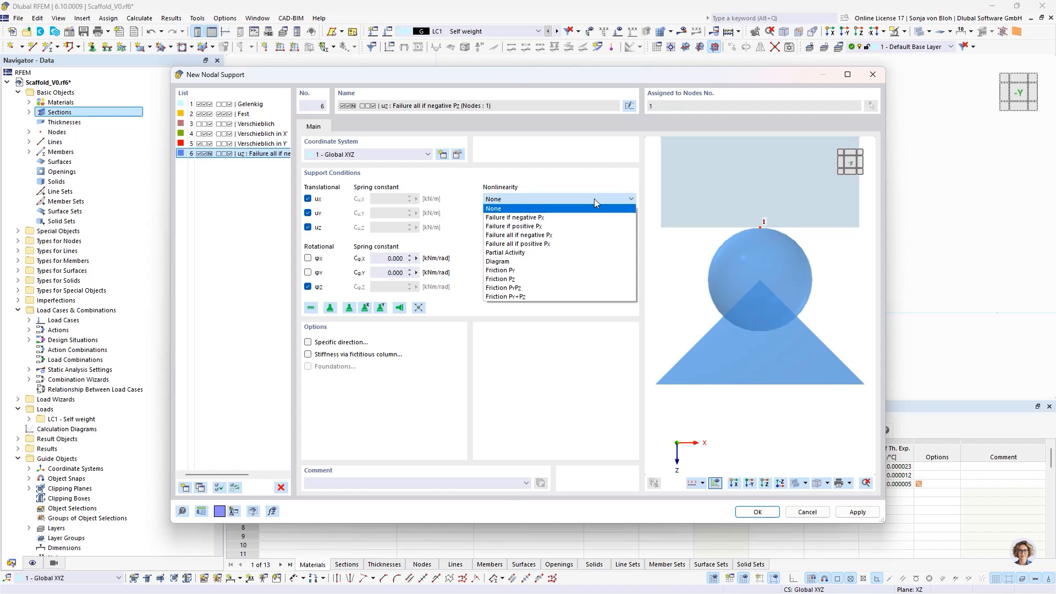
{"action": "left_click", "coordinate": [550, 279]}
{"action": "left_click", "coordinate": [531, 214]}
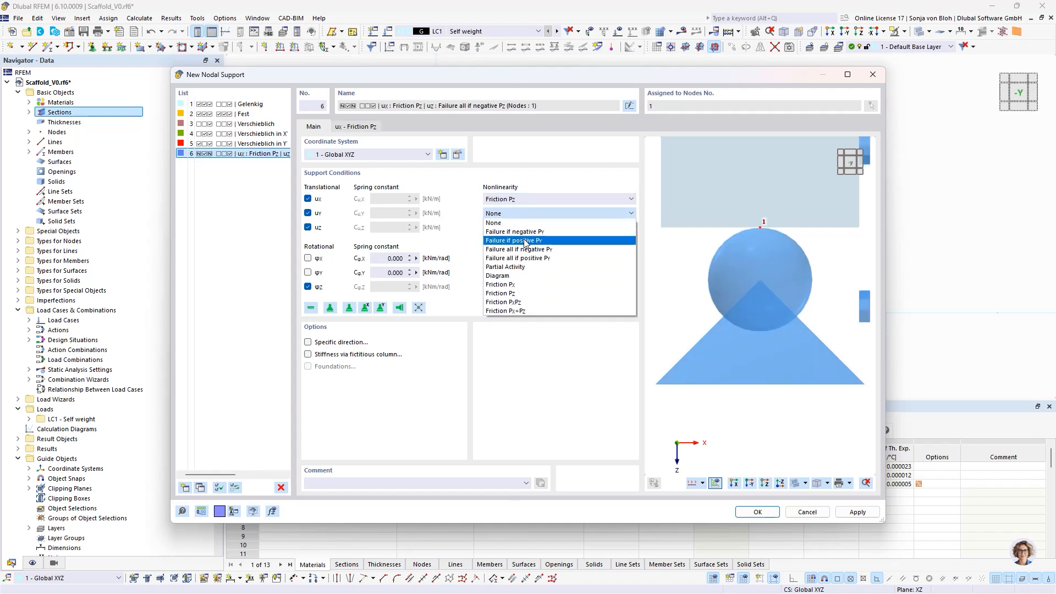
{"action": "left_click", "coordinate": [517, 293]}
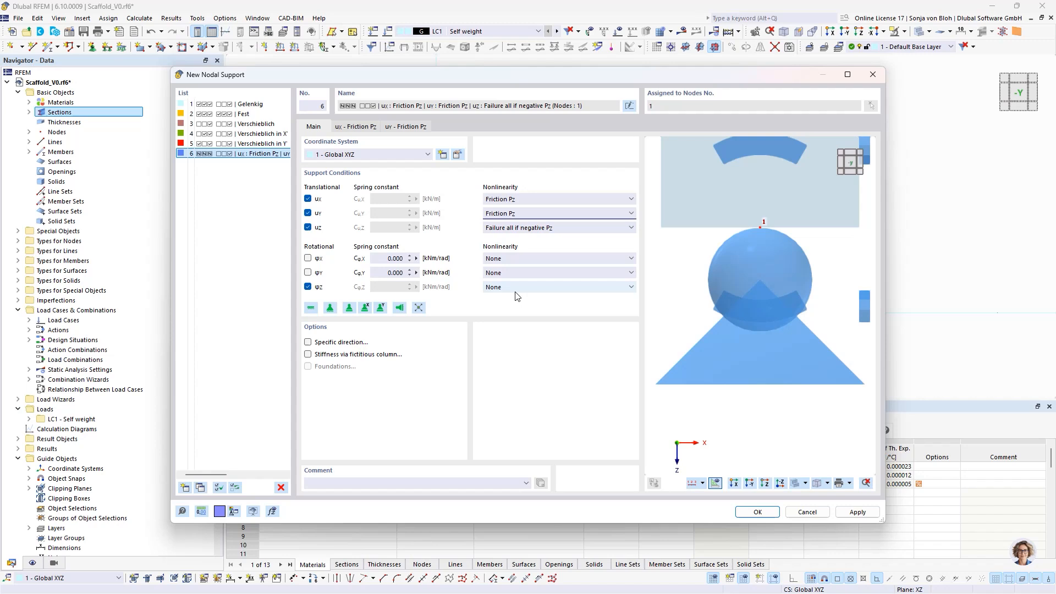
- Set the support's friction coefficients μX and μY to 0.85 each
{"action": "left_click", "coordinate": [360, 127]}
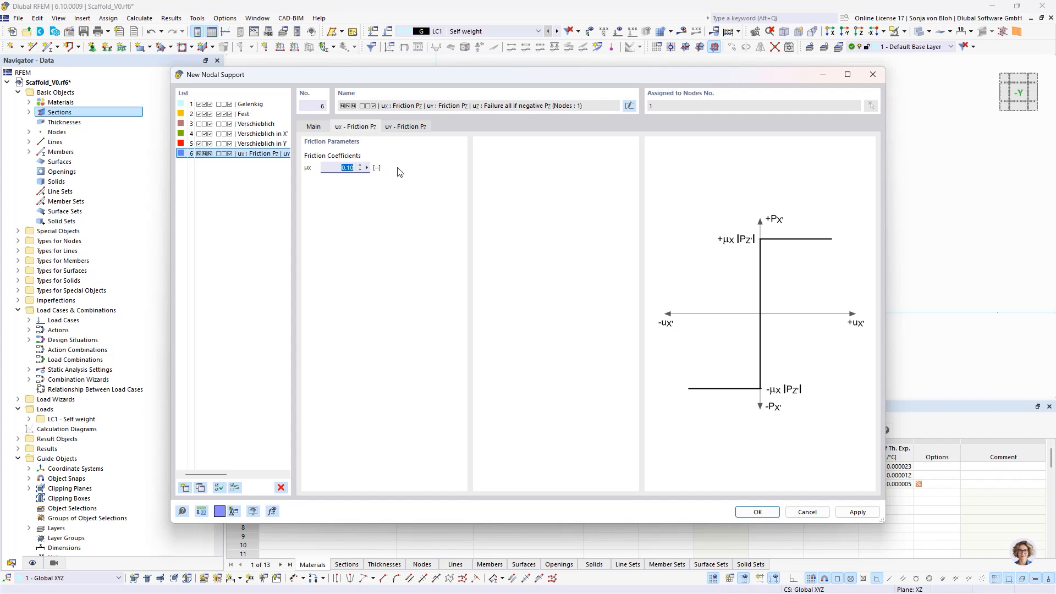
{"action": "type", "text": "0,85"}
{"action": "left_click", "coordinate": [408, 127]}
{"action": "type", "text": "0,8"}
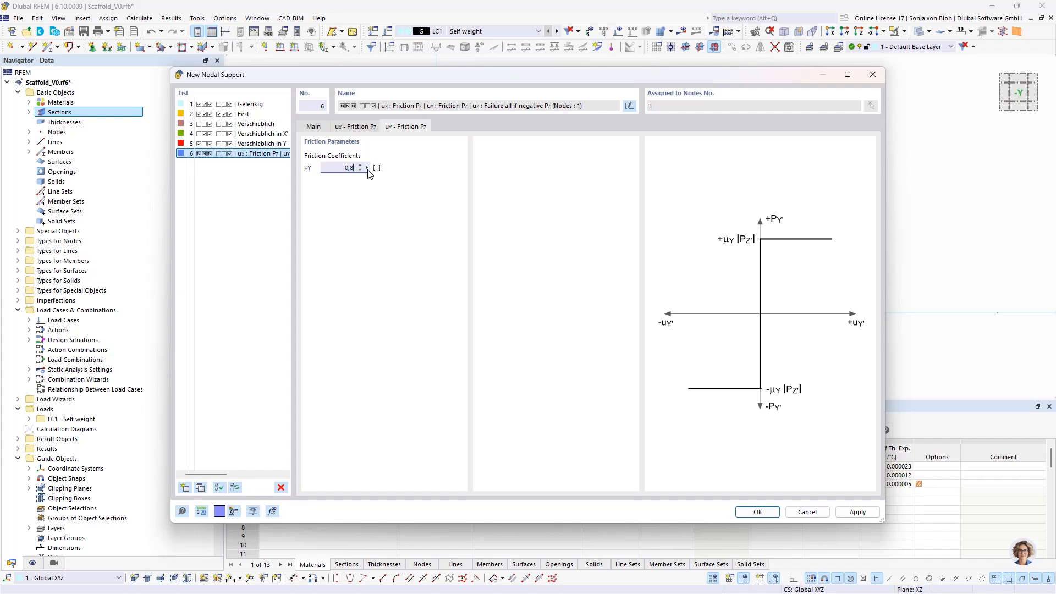
{"action": "type", "text": "5"}
- Set the nonlinearity of the support's φX rotation to Scaffolding Hinge
{"action": "left_click", "coordinate": [314, 128]}
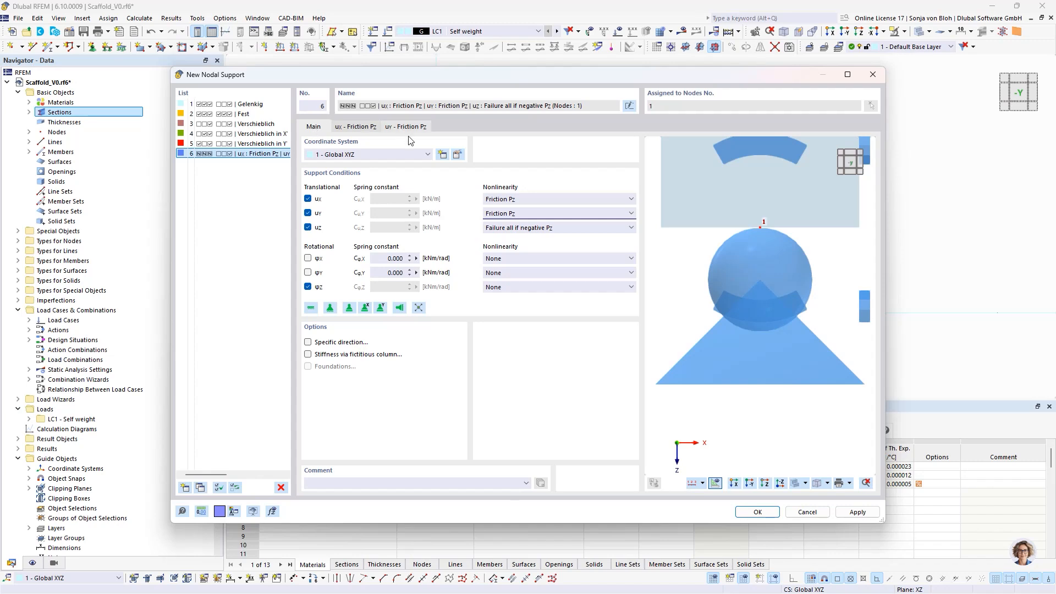
{"action": "left_click", "coordinate": [551, 258]}
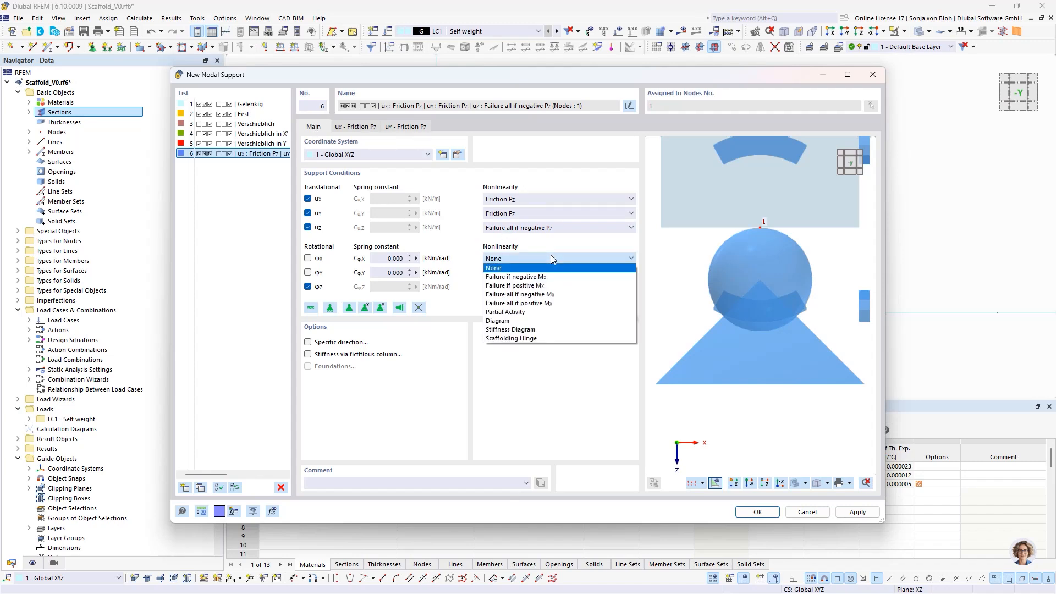
{"action": "left_click", "coordinate": [529, 338]}
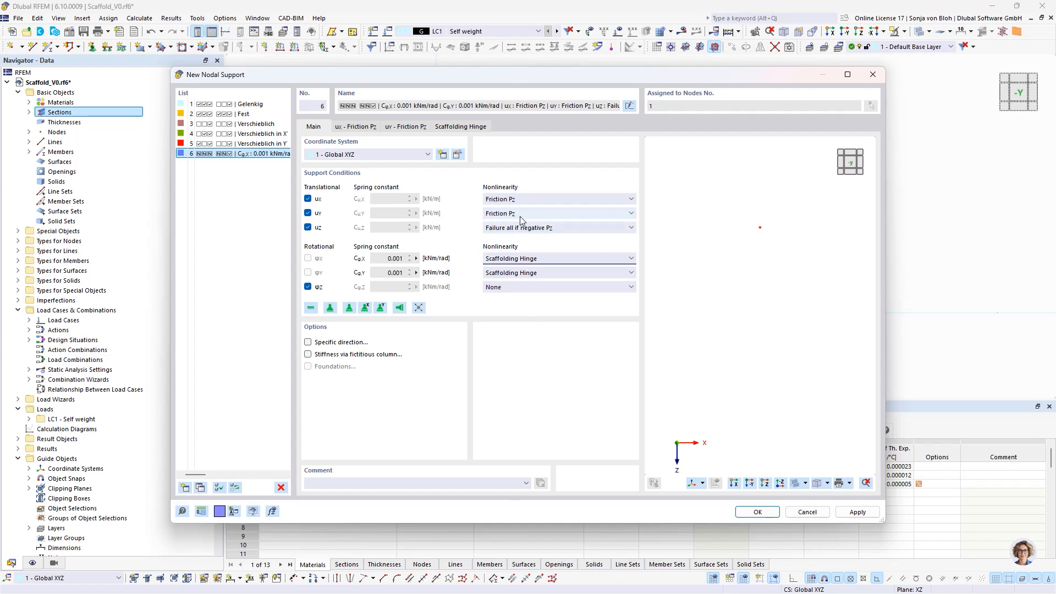
- Set the scaffolding hinge's slip to PI/180*1000 mrad and its stiffness to 30 kNm/rad
{"action": "left_click", "coordinate": [469, 127]}
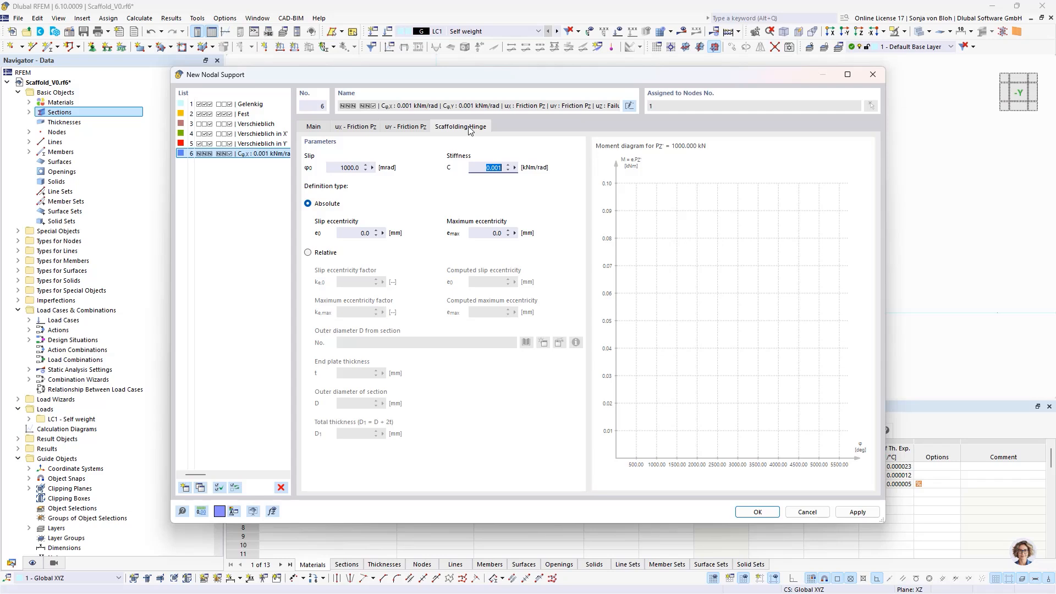
{"action": "left_click", "coordinate": [344, 168]}
{"action": "type", "text": "PI/180*1000"}
{"action": "left_click", "coordinate": [484, 171]}
{"action": "double_click", "coordinate": [474, 171]}
{"action": "type", "text": "30"}
- Define the hinge eccentricity as relative, taking the outer diameter from section 3 - CHS 38/4/C, with an end plate thickness of 10 mm
{"action": "left_click", "coordinate": [315, 257]}
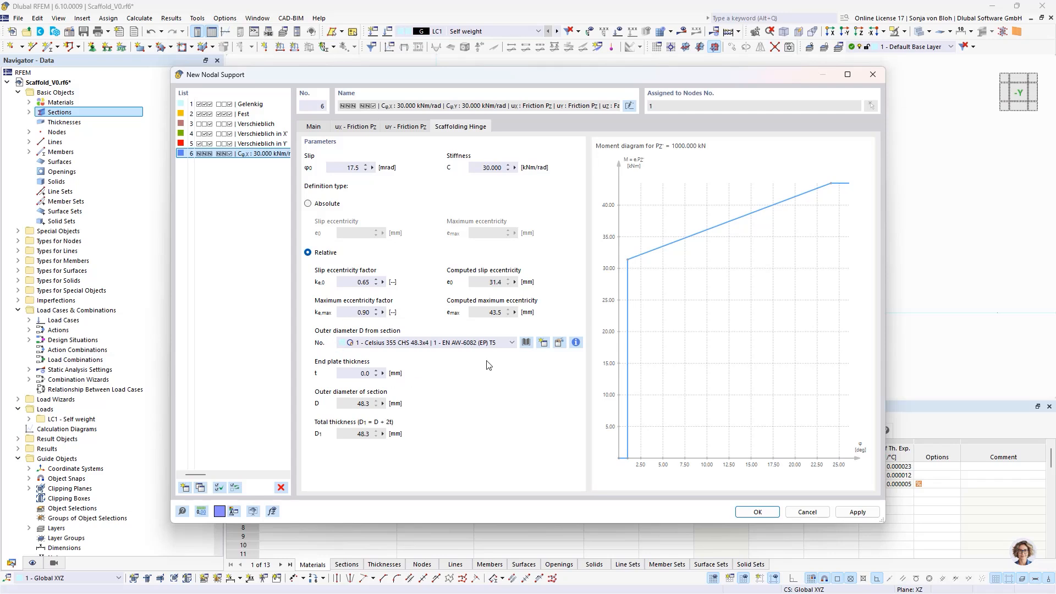
{"action": "left_click", "coordinate": [511, 343]}
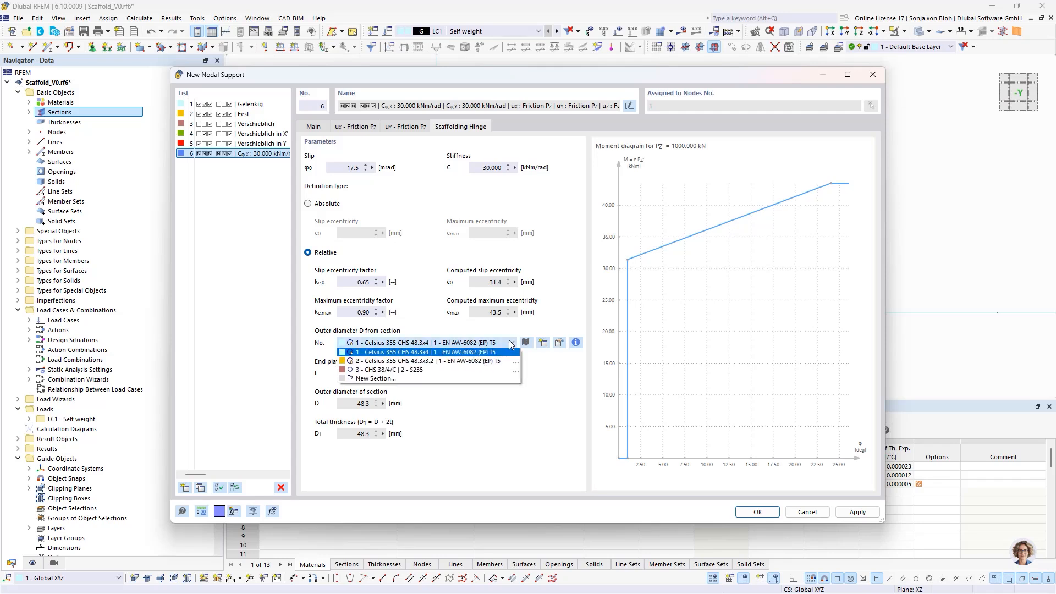
{"action": "left_click", "coordinate": [412, 370]}
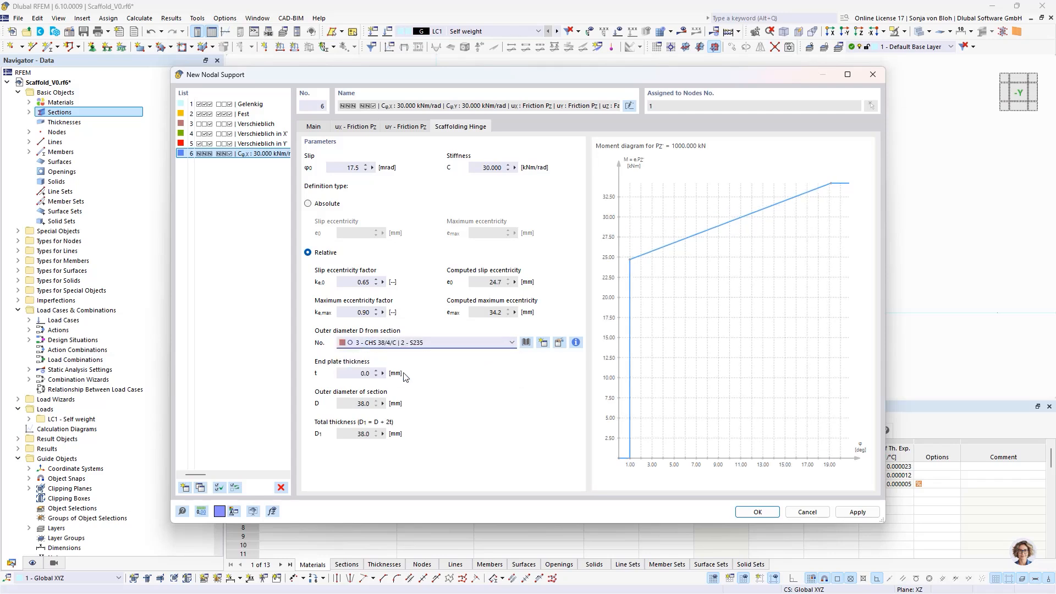
{"action": "left_click", "coordinate": [342, 375]}
{"action": "double_click", "coordinate": [342, 374]}
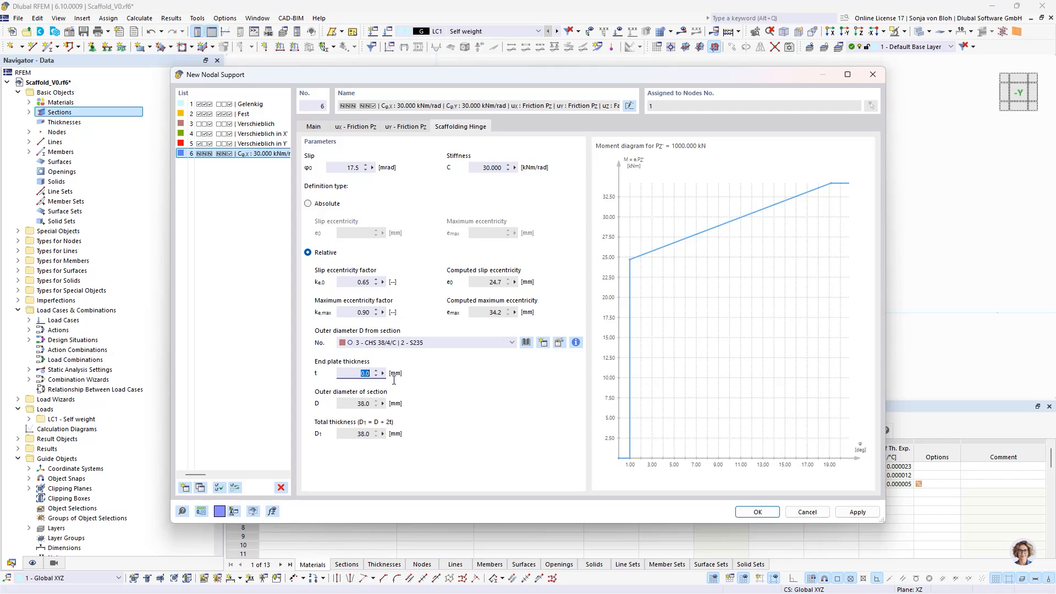
{"action": "type", "text": "10"}
{"action": "left_click", "coordinate": [358, 436]}
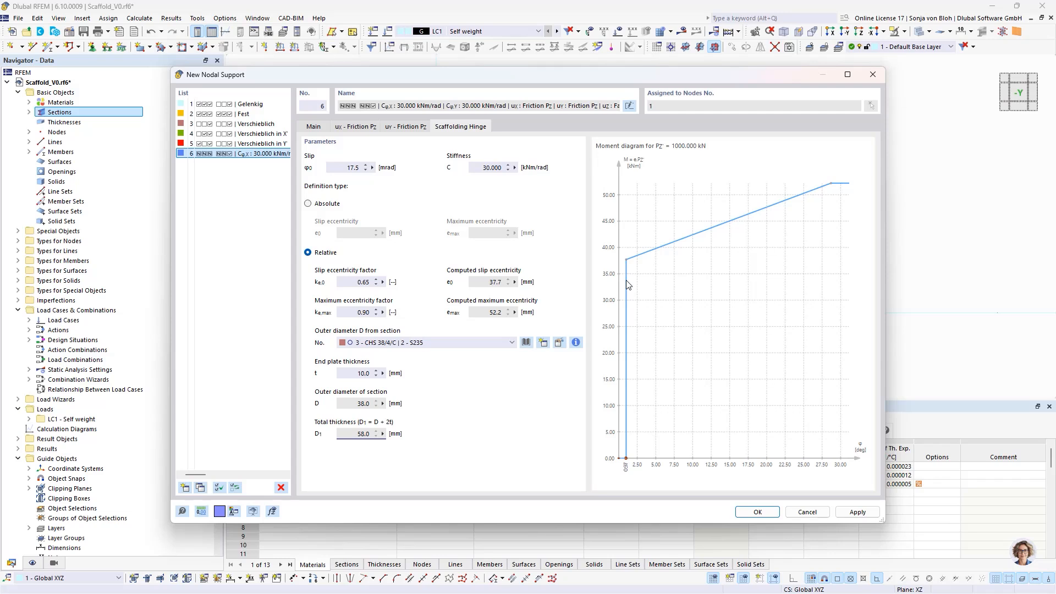
- Review the hinge's eccentricity factors and total thickness, and confirm the nodal support for the base node
{"action": "mouse_move", "coordinate": [629, 261]}
{"action": "left_click", "coordinate": [367, 284]}
{"action": "left_click", "coordinate": [360, 434]}
{"action": "left_click", "coordinate": [375, 312]}
{"action": "left_click", "coordinate": [374, 435]}
{"action": "left_click", "coordinate": [758, 512]}
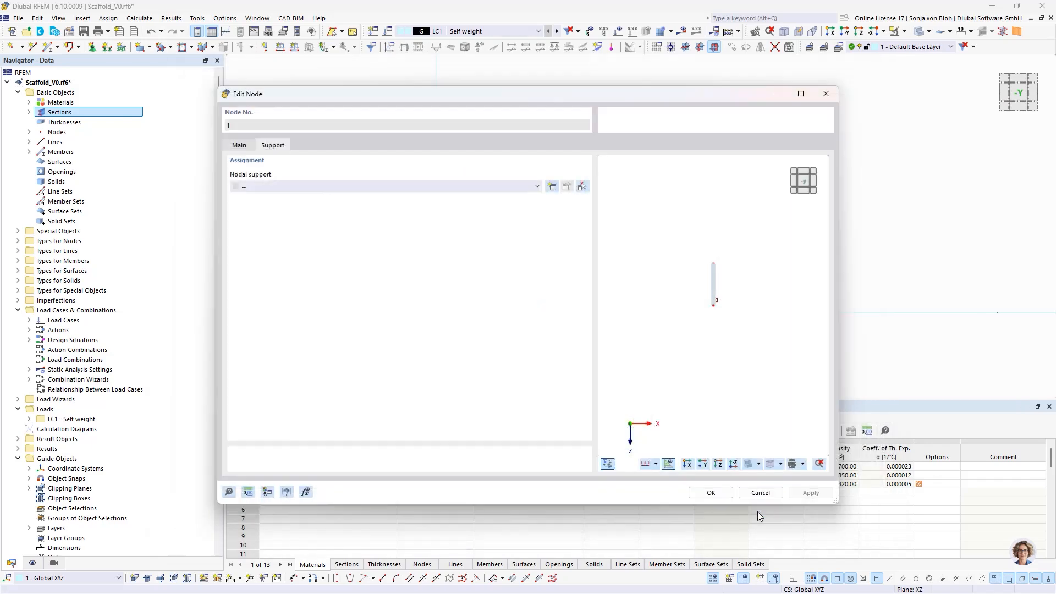
{"action": "left_click", "coordinate": [709, 491]}
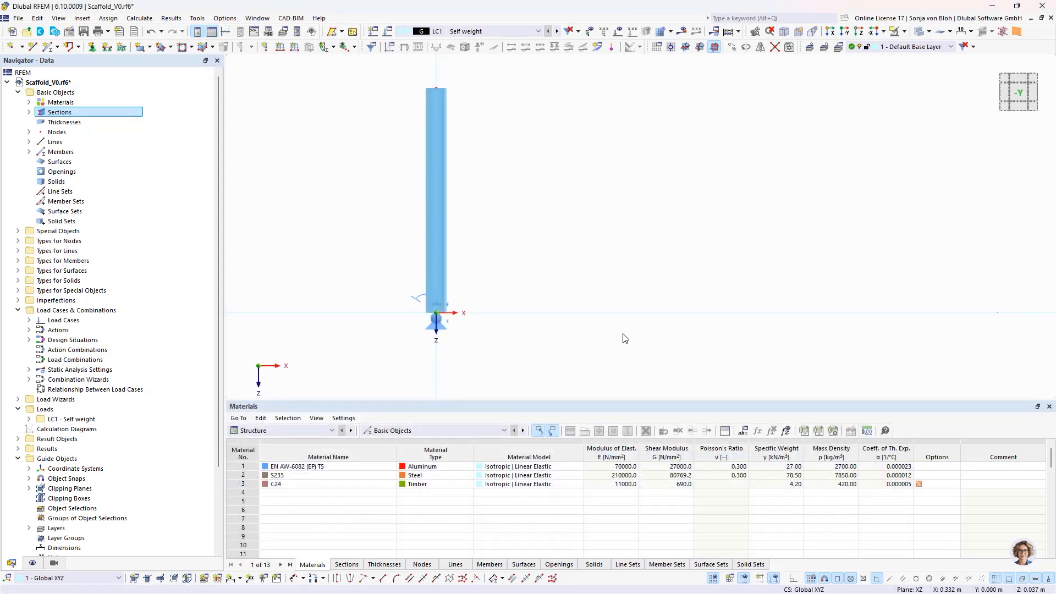
- Define a new beam member with the comment Standard and section 1 - Celsius 355 CHS 48.3x4 in EN AW-6082 (EP) T5
{"action": "left_click", "coordinate": [49, 47]}
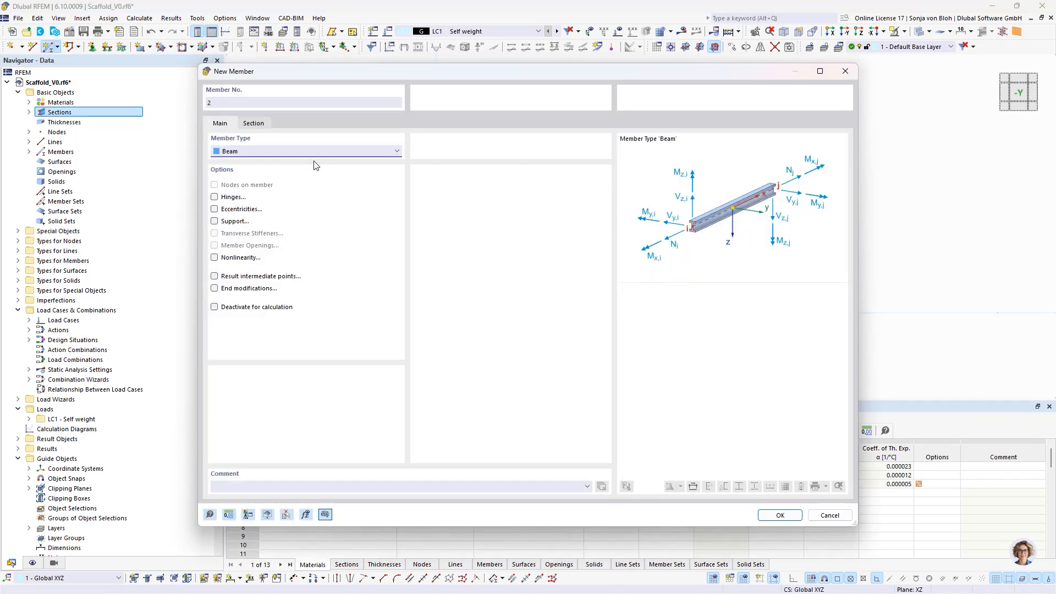
{"action": "left_click", "coordinate": [230, 489]}
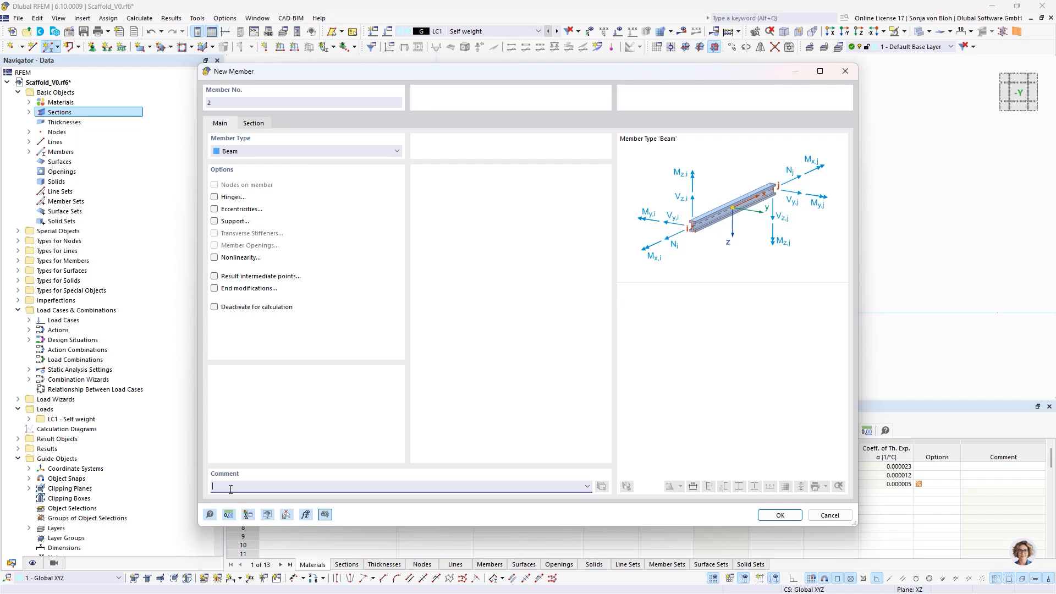
{"action": "type", "text": "Standard"}
{"action": "left_click", "coordinate": [262, 124]}
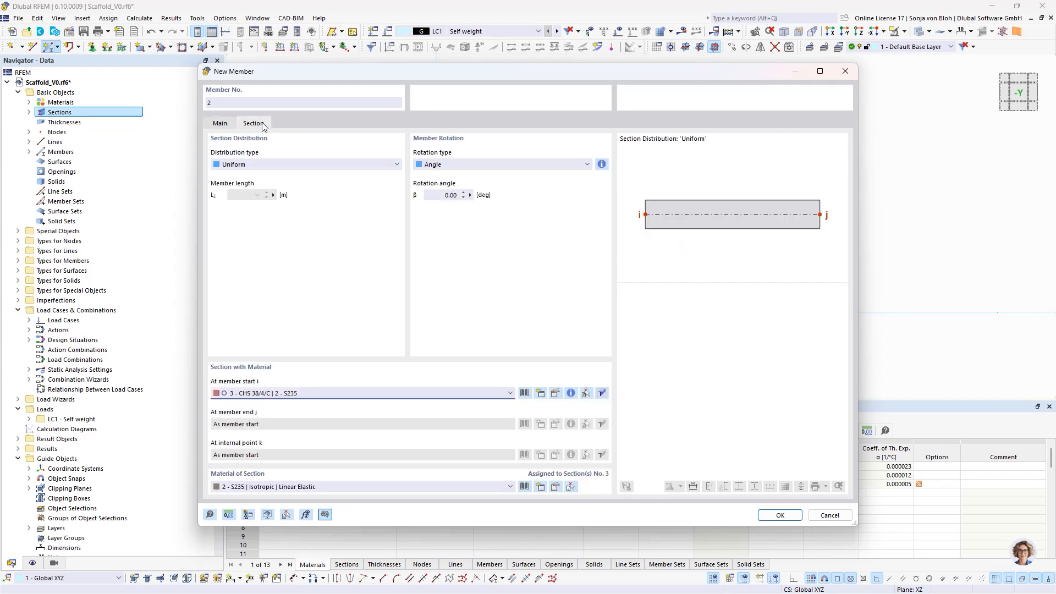
{"action": "left_click", "coordinate": [320, 394]}
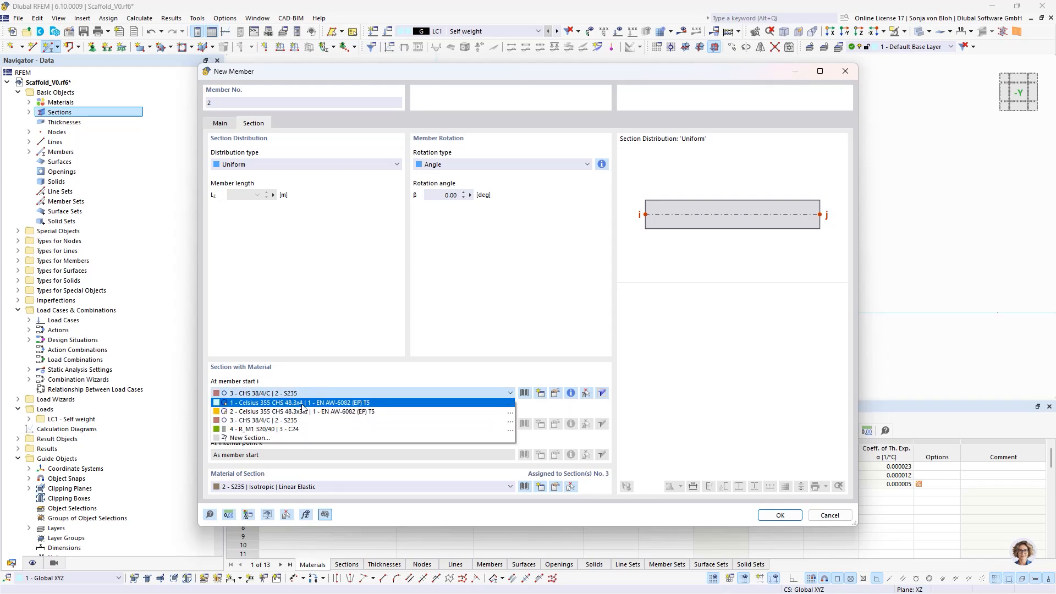
{"action": "left_click", "coordinate": [301, 403]}
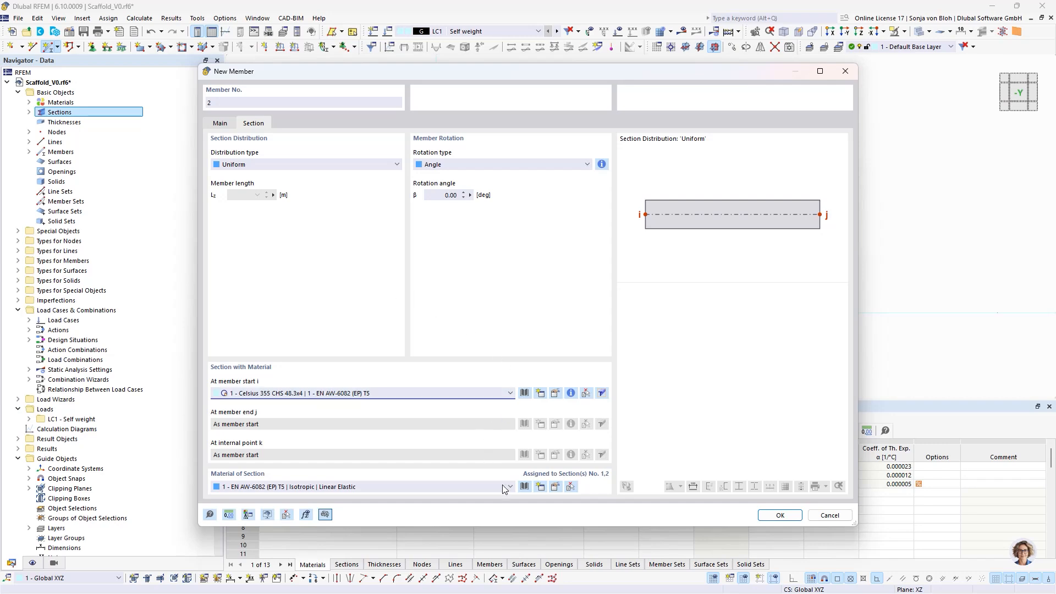
{"action": "left_click", "coordinate": [771, 514]}
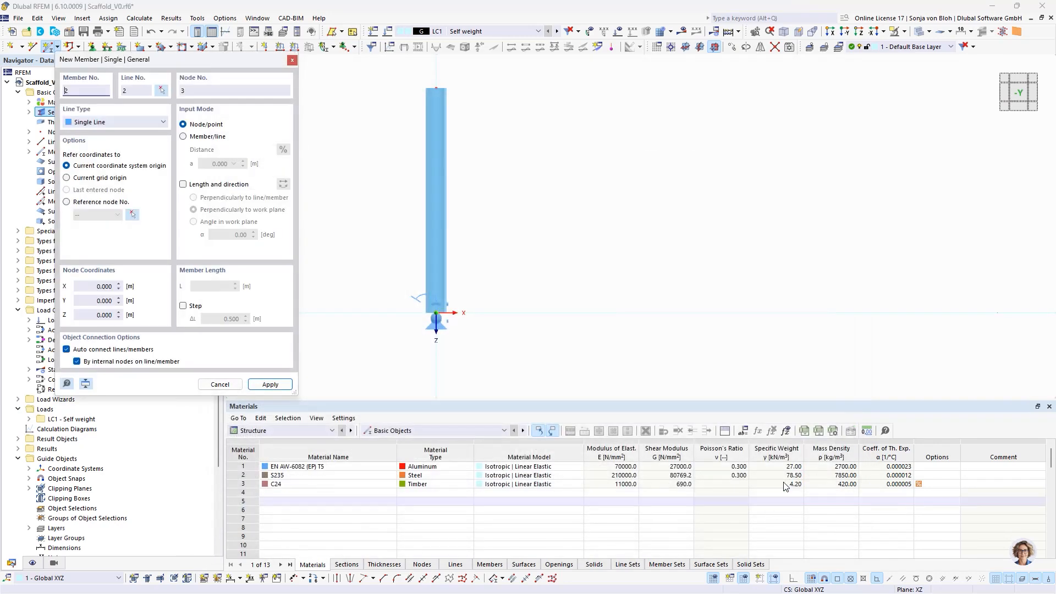
- Place the standard as a 2 m member upward from the base jack's top node, directed by a 0° angle in the work plane
{"action": "scroll", "coordinate": [598, 288], "scroll_direction": "down", "scroll_amount": 2}
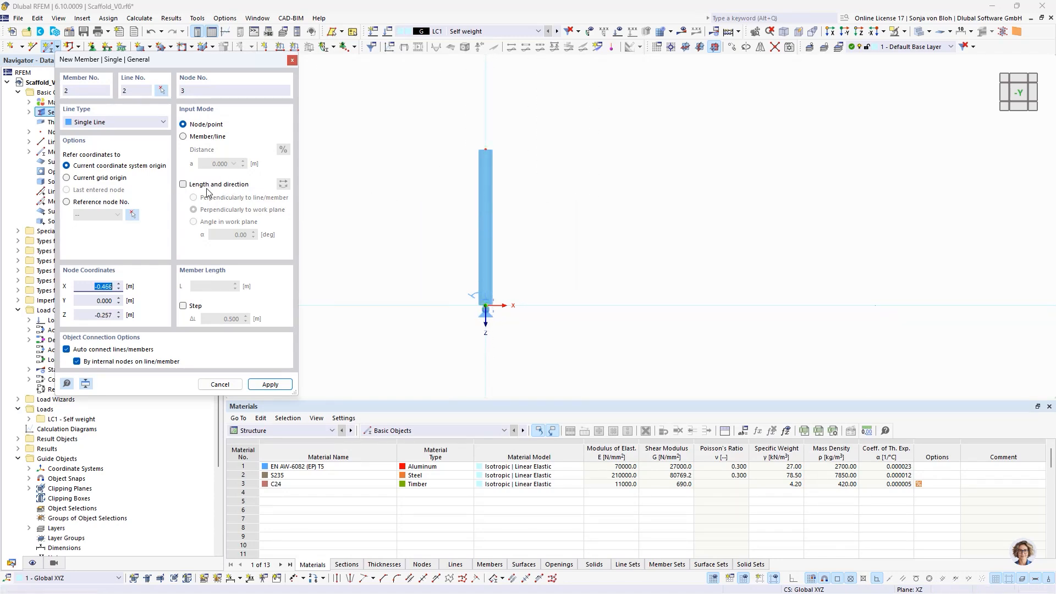
{"action": "left_click", "coordinate": [182, 184]}
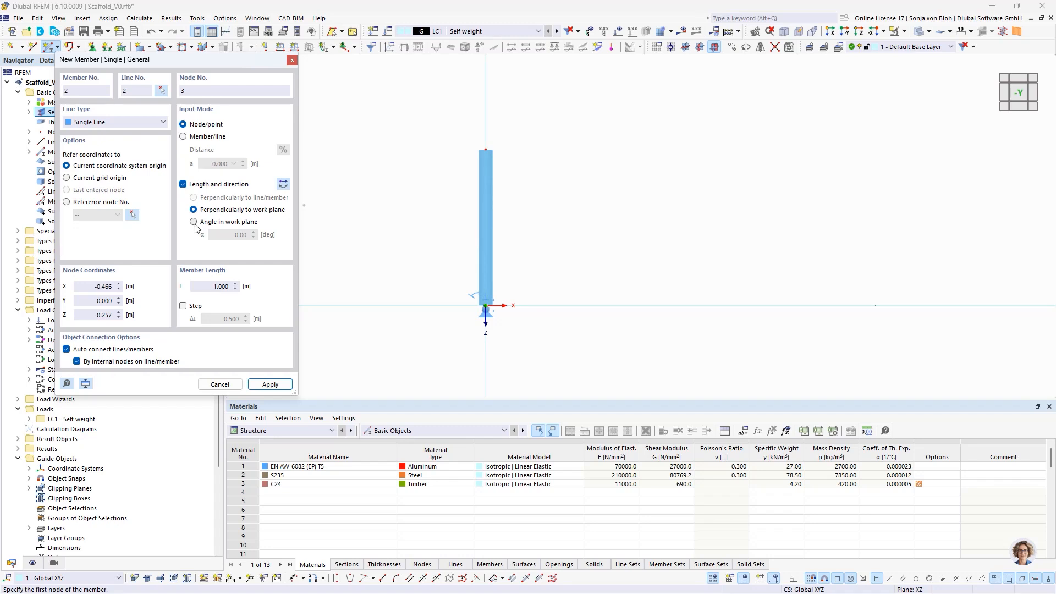
{"action": "left_click", "coordinate": [197, 223]}
{"action": "left_click_drag", "start_coordinate": [204, 285], "coordinate": [242, 288]}
{"action": "type", "text": "2"}
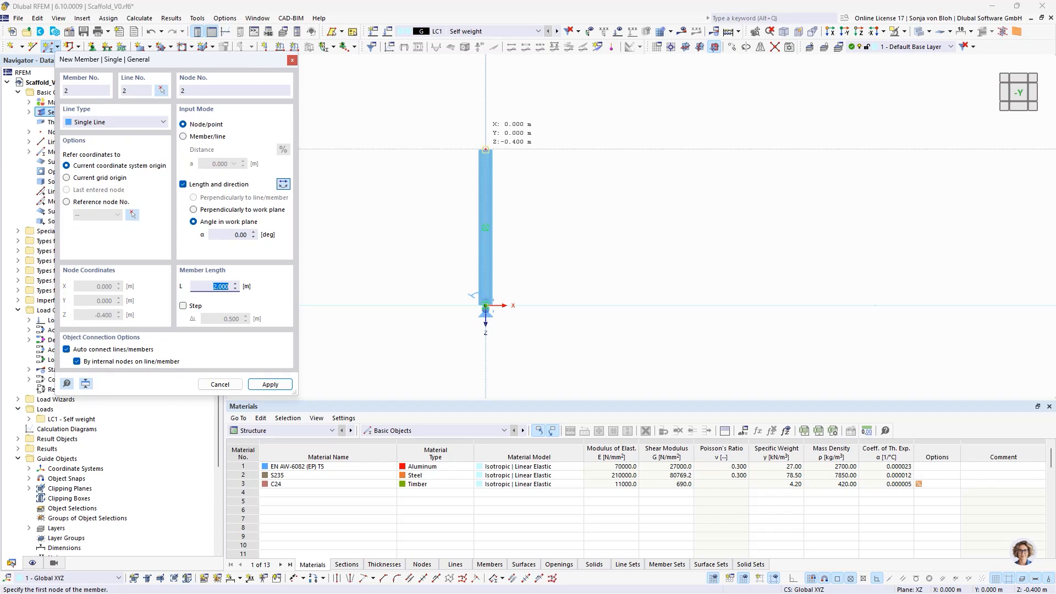
{"action": "left_click", "coordinate": [485, 149]}
{"action": "scroll", "coordinate": [508, 215], "scroll_direction": "down", "scroll_amount": 5}
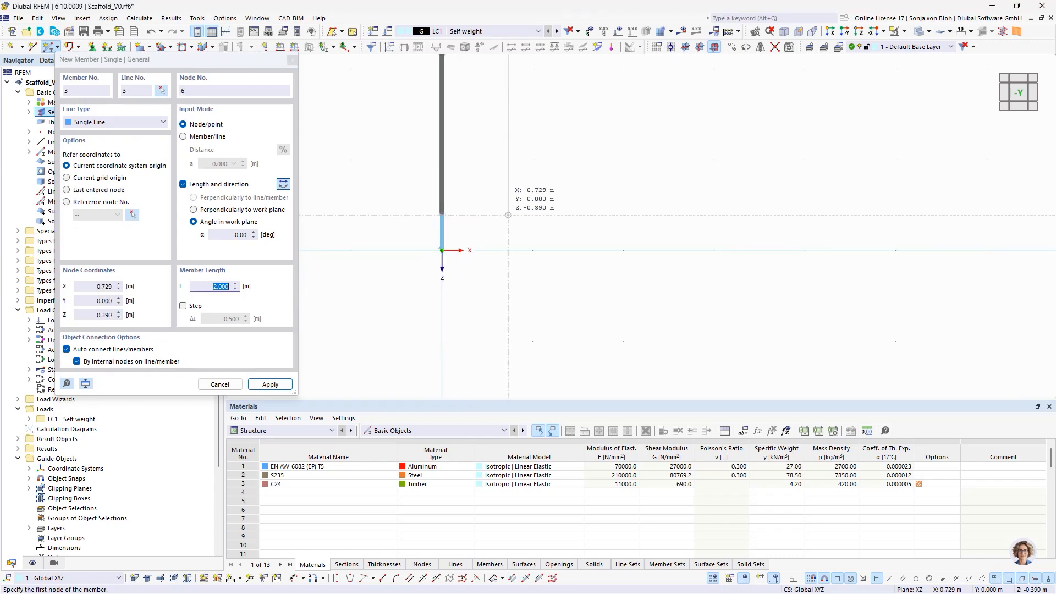
{"action": "key", "text": "Escape"}
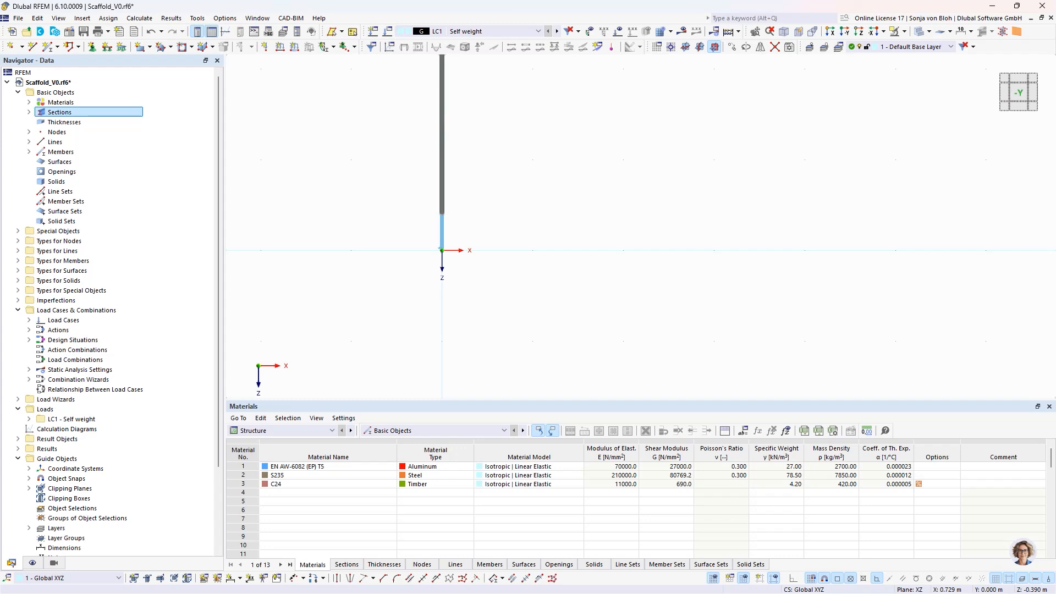
{"action": "middle_click_drag", "start_coordinate": [532, 155], "coordinate": [555, 231]}
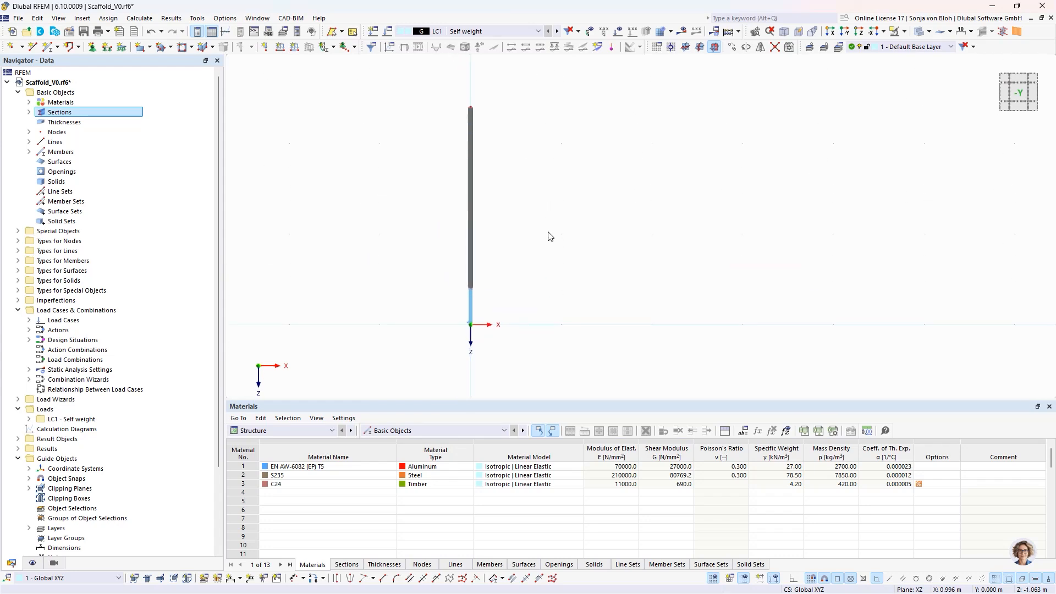
{"action": "double_click", "coordinate": [469, 246]}
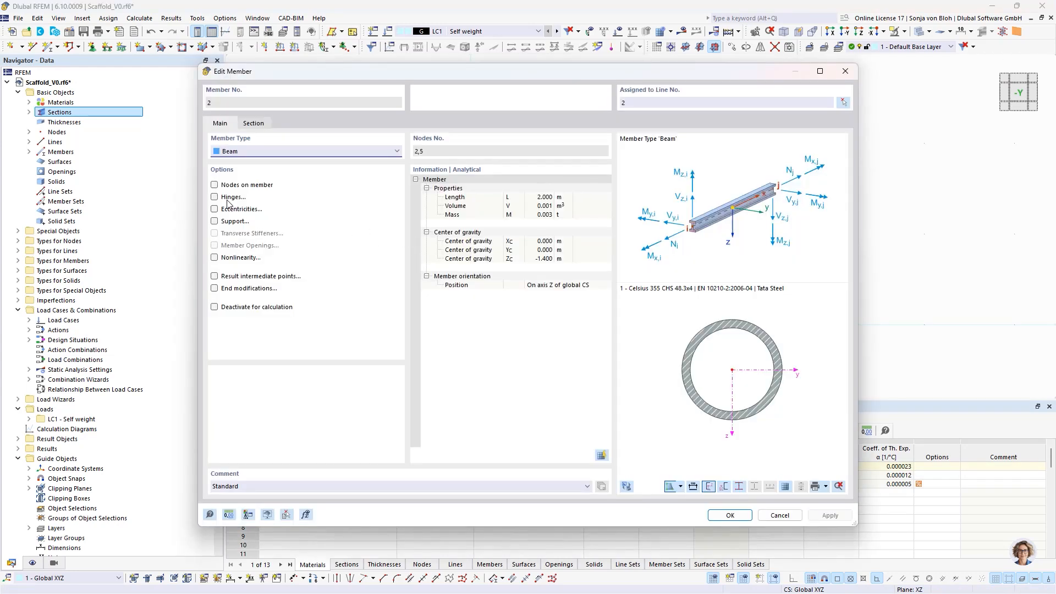
{"action": "left_click", "coordinate": [216, 197]}
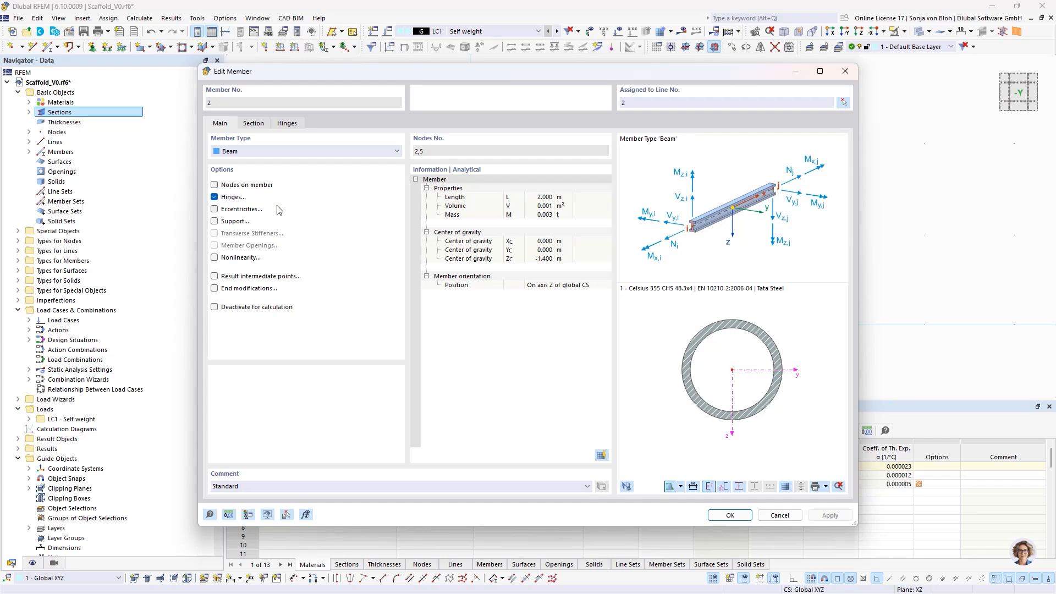
{"action": "left_click", "coordinate": [288, 124]}
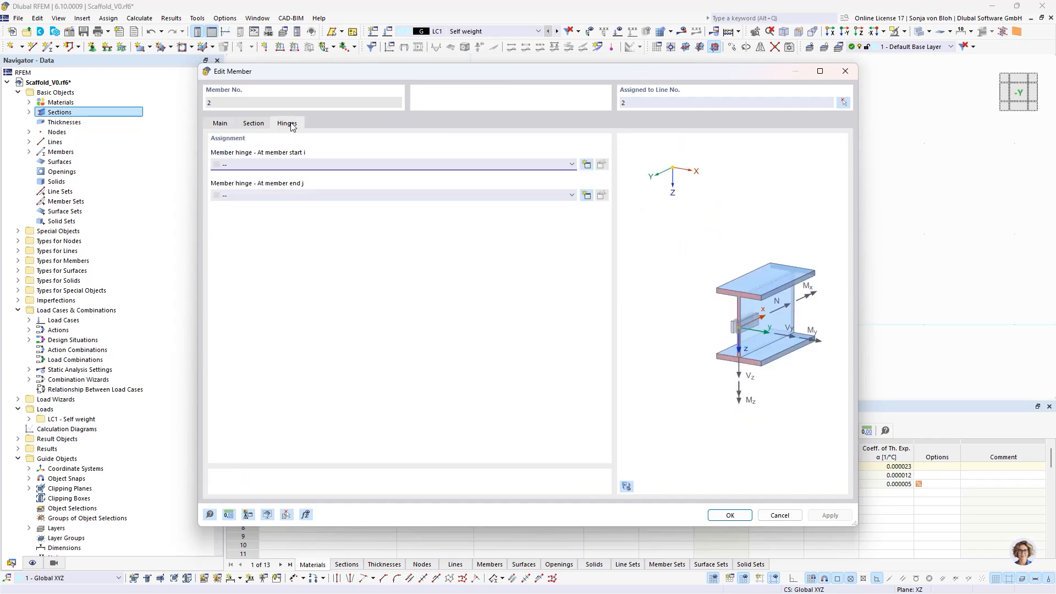
{"action": "left_click", "coordinate": [587, 168]}
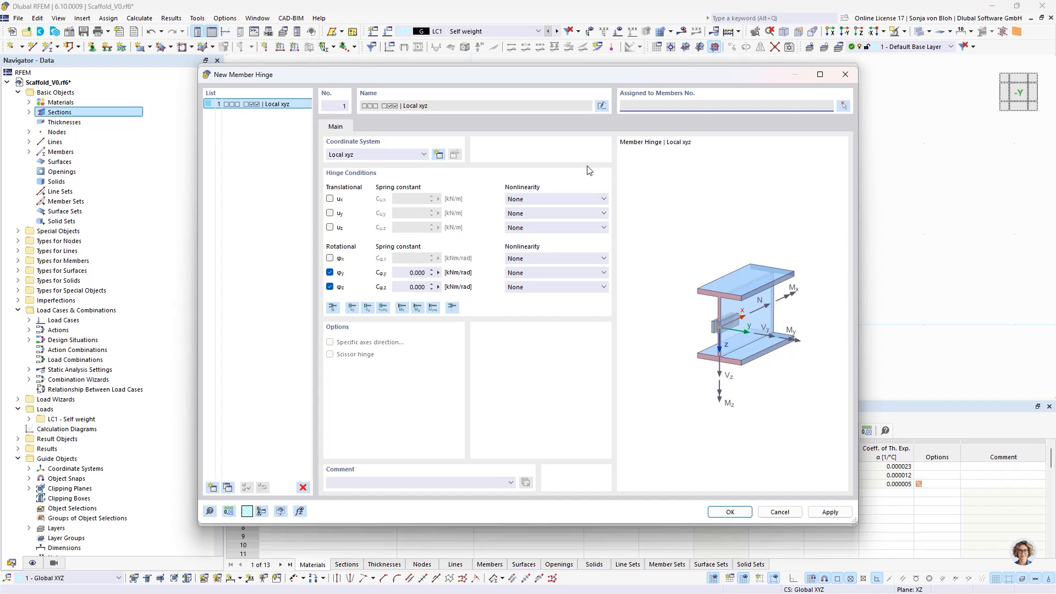
{"action": "left_click", "coordinate": [538, 199]}
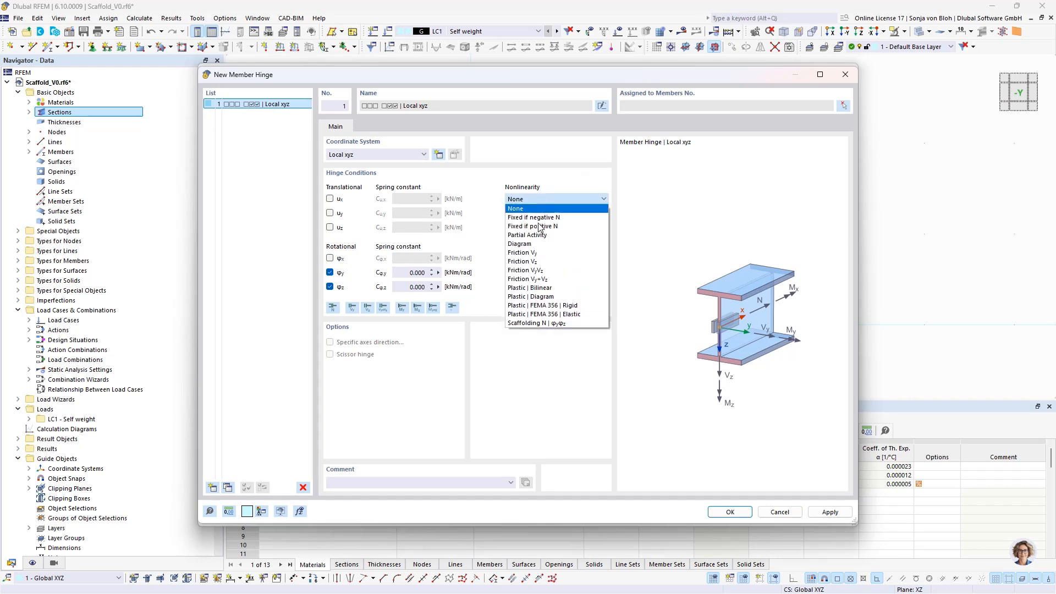
{"action": "left_click", "coordinate": [529, 333]}
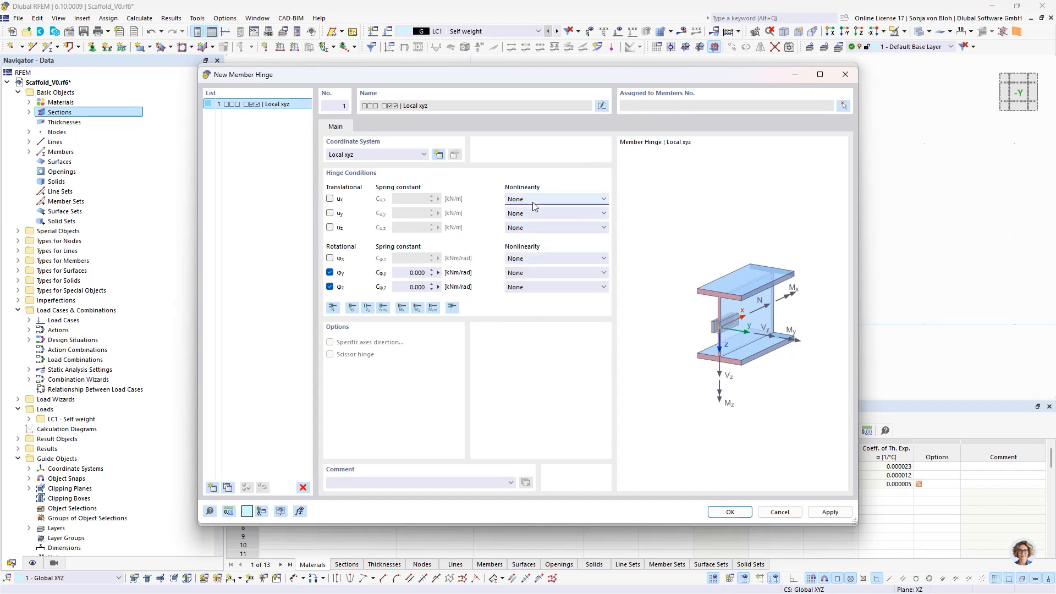
{"action": "left_click", "coordinate": [533, 201]}
{"action": "left_click", "coordinate": [523, 324]}
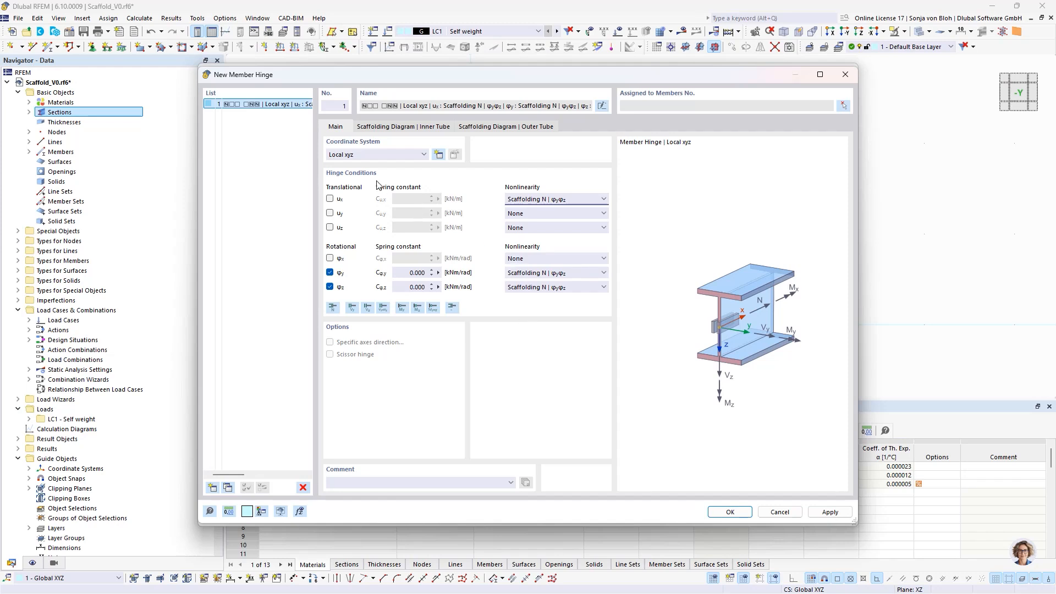
{"action": "left_click", "coordinate": [390, 128]}
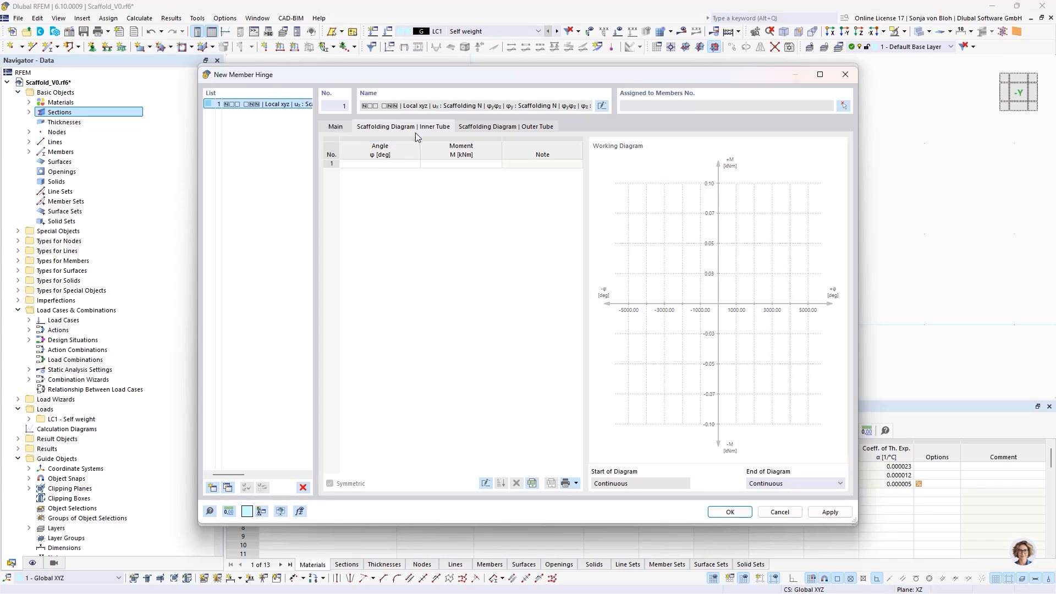
{"action": "left_click", "coordinate": [494, 128]}
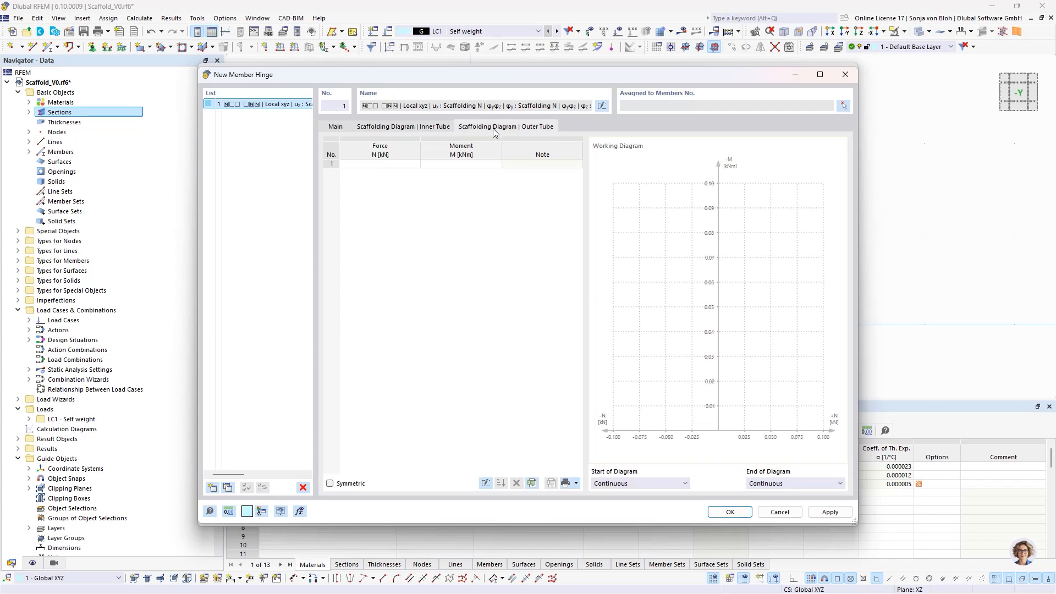
{"action": "left_click", "coordinate": [779, 512]}
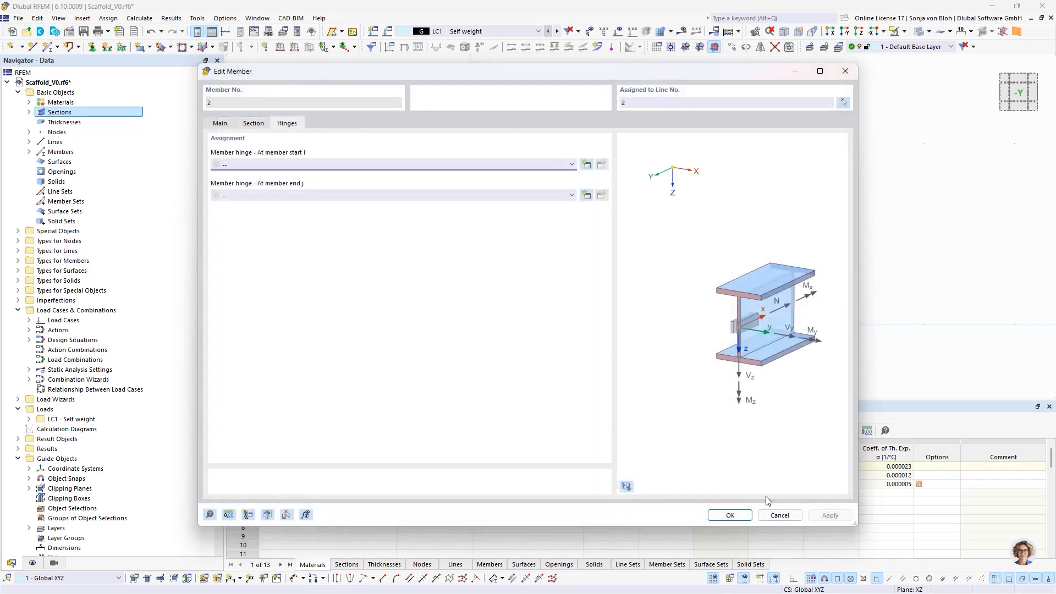
{"action": "left_click", "coordinate": [780, 515]}
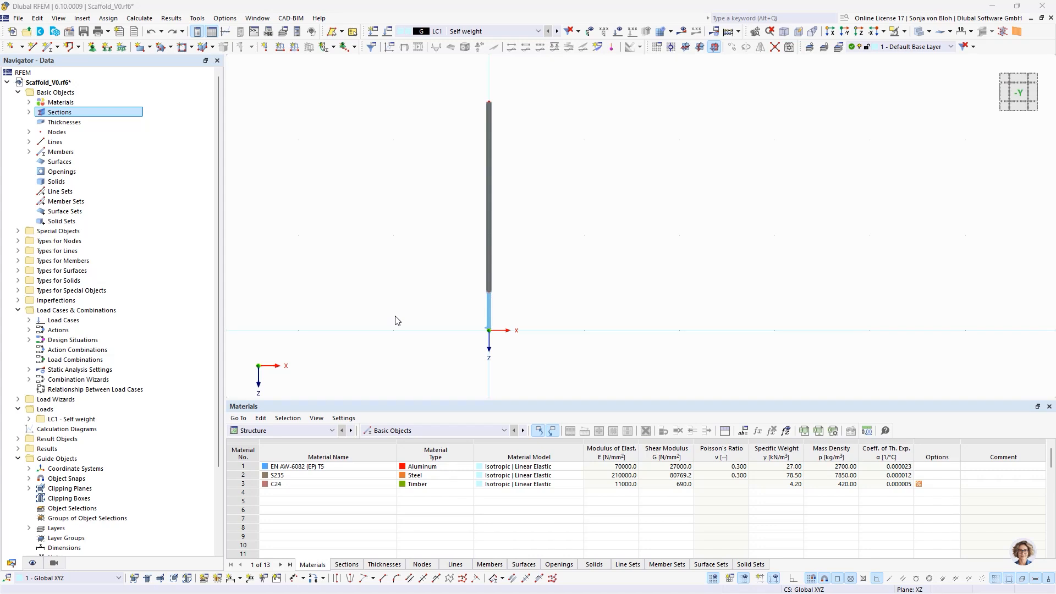
- Copy the base jack and standard together with their support once by 2.570 m in the X direction
{"action": "left_click_drag", "start_coordinate": [441, 80], "coordinate": [573, 376]}
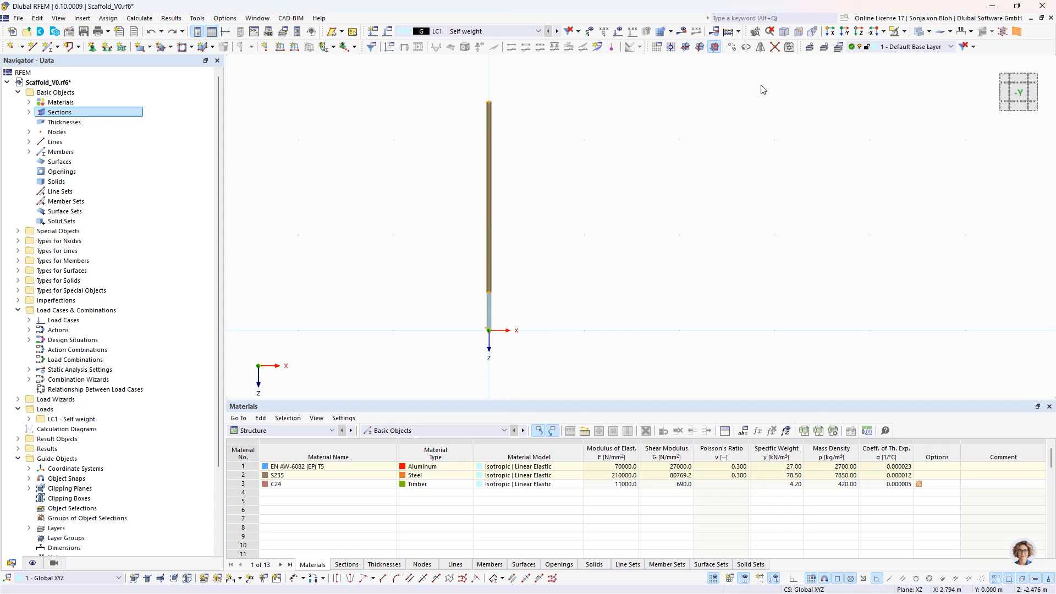
{"action": "left_click", "coordinate": [732, 47]}
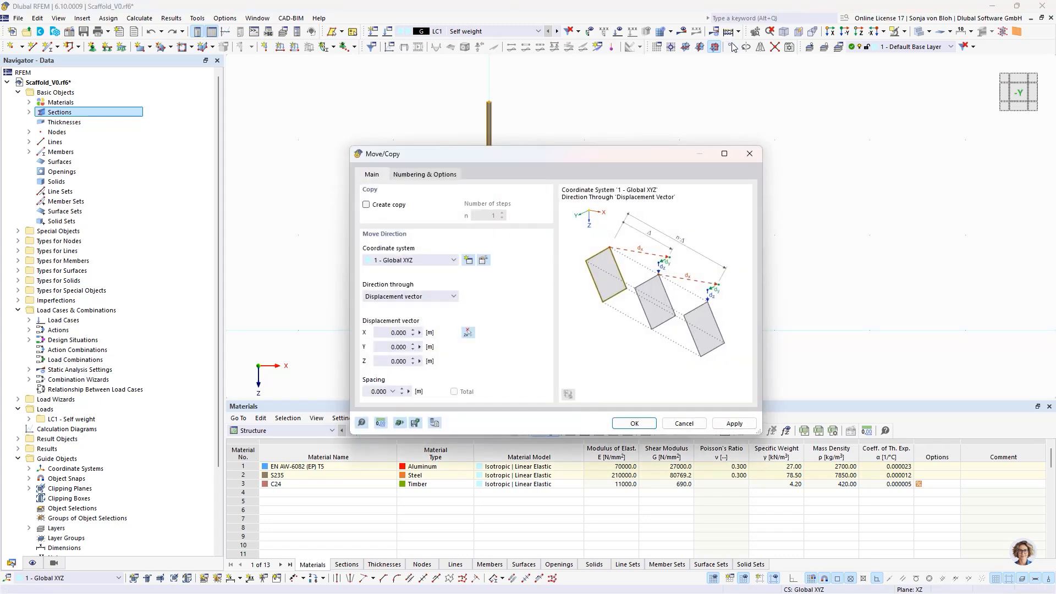
{"action": "left_click", "coordinate": [367, 205]}
{"action": "left_click", "coordinate": [387, 333]}
{"action": "type", "text": "2.570"}
{"action": "left_click", "coordinate": [633, 423]}
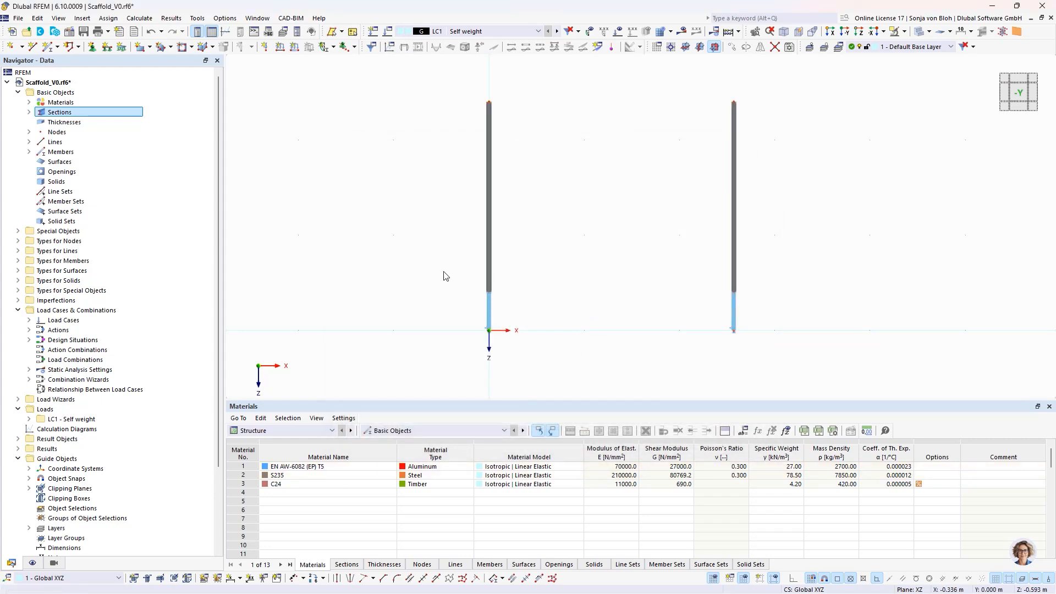
- Begin a new beam member with the comment Ledger, keeping section 1 - Celsius 355 CHS 48.3x4
{"action": "left_click", "coordinate": [49, 46]}
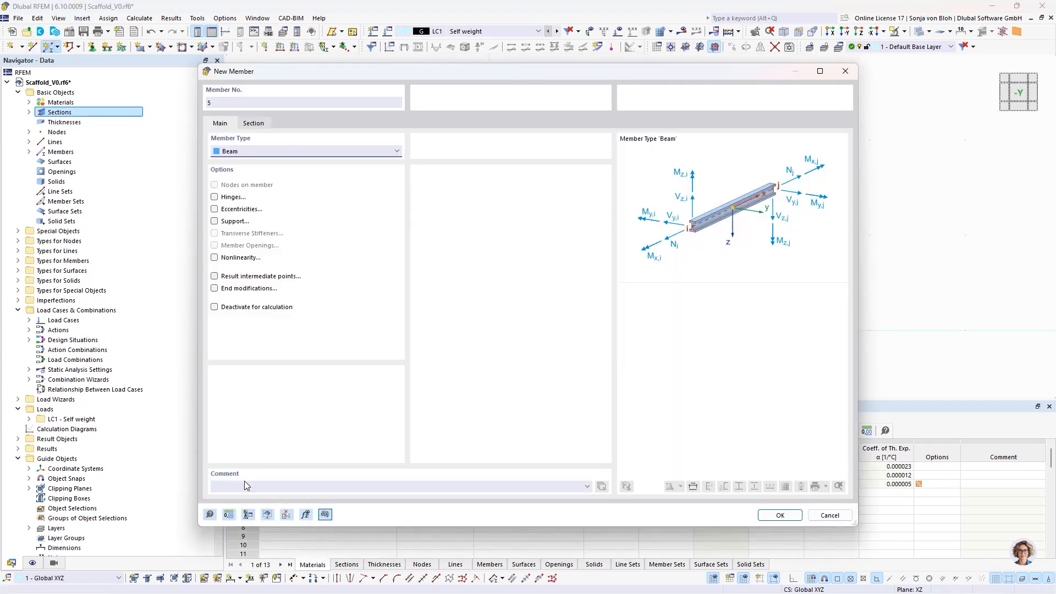
{"action": "left_click", "coordinate": [245, 486]}
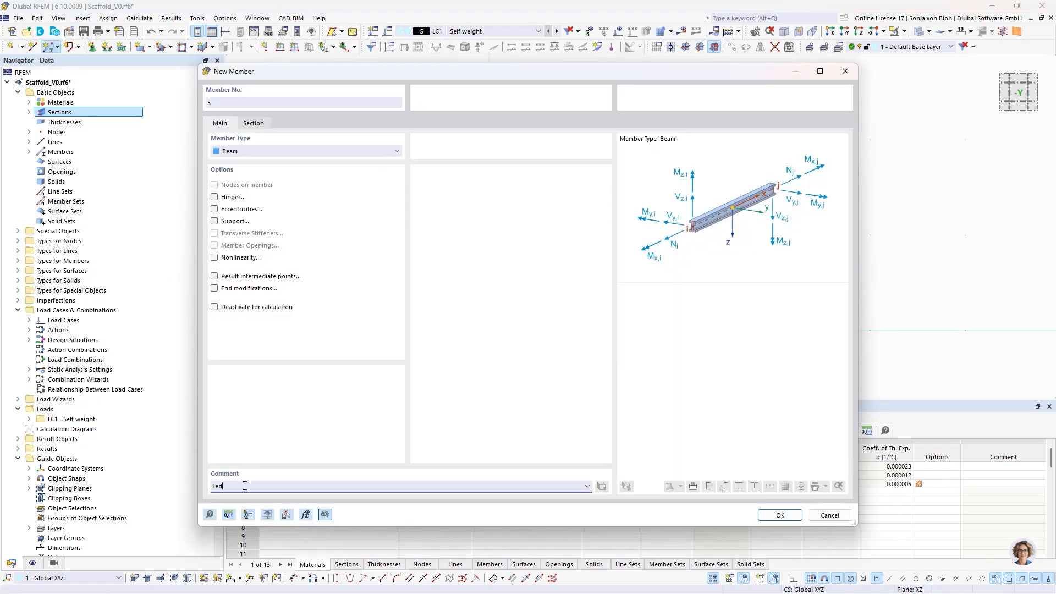
{"action": "left_click", "coordinate": [254, 123]}
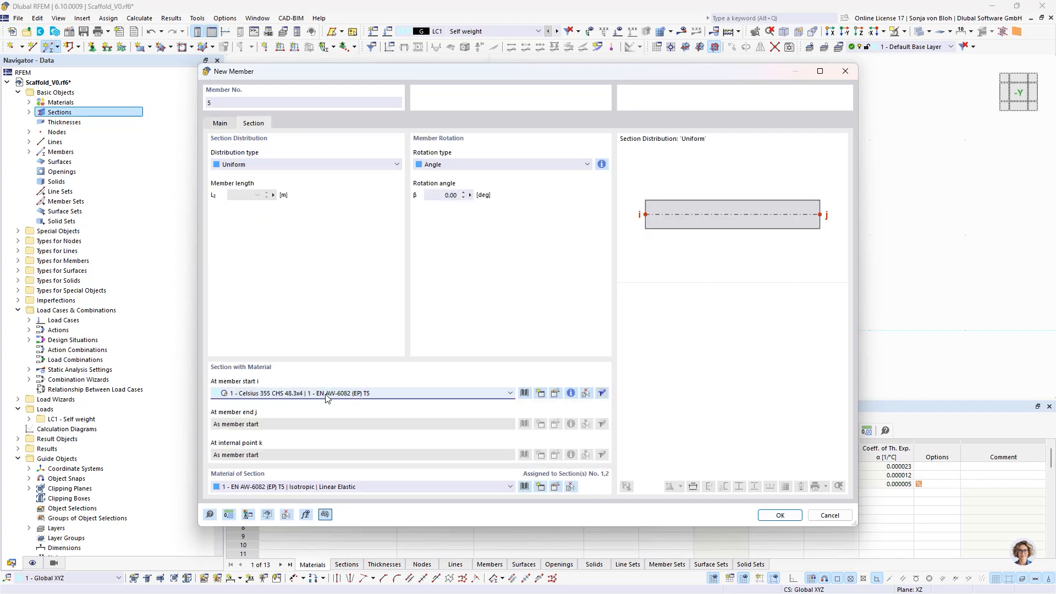
- Enable hinges for the ledger and create a member-start hinge with the φy rotation's nonlinearity set to Diagram
{"action": "left_click", "coordinate": [220, 123]}
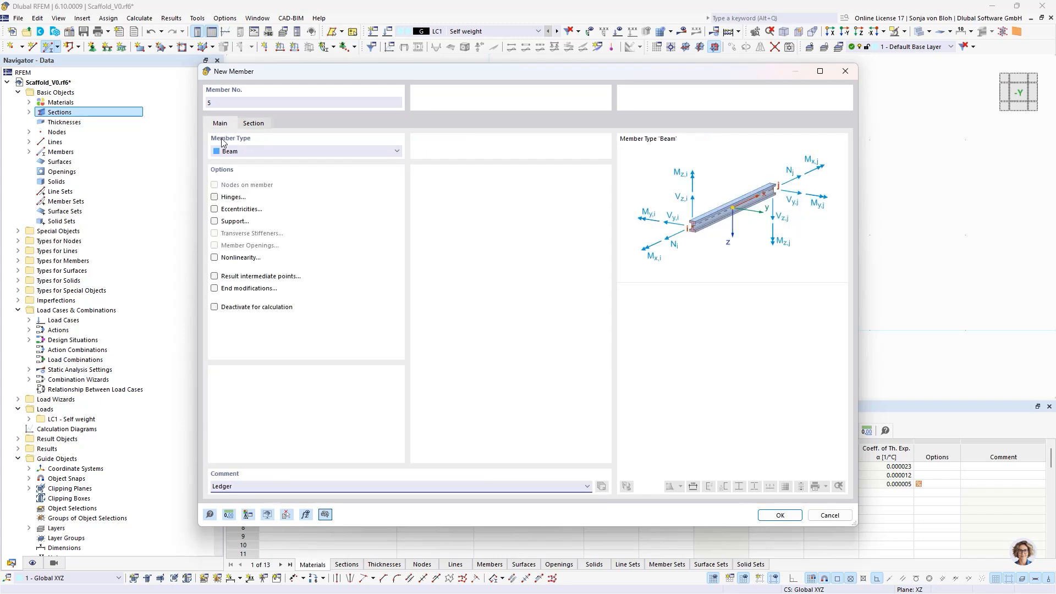
{"action": "left_click", "coordinate": [214, 196]}
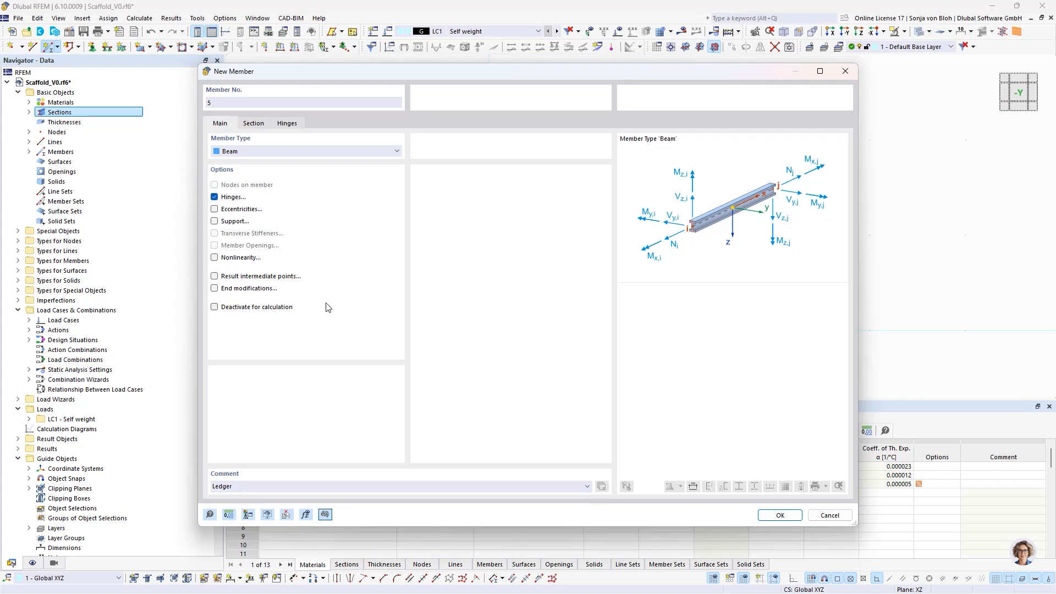
{"action": "left_click", "coordinate": [290, 124]}
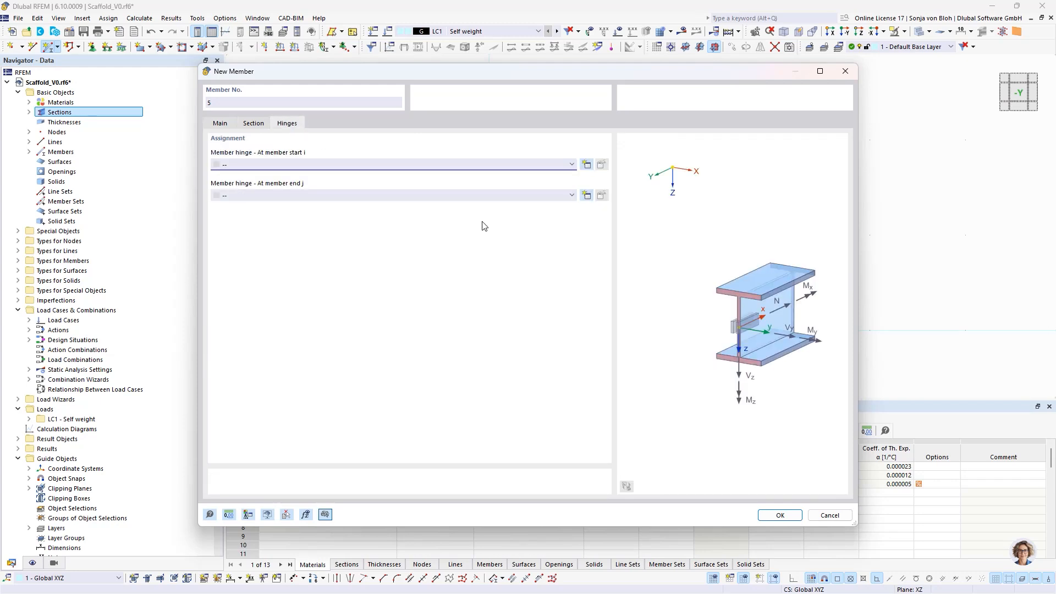
{"action": "left_click", "coordinate": [586, 165]}
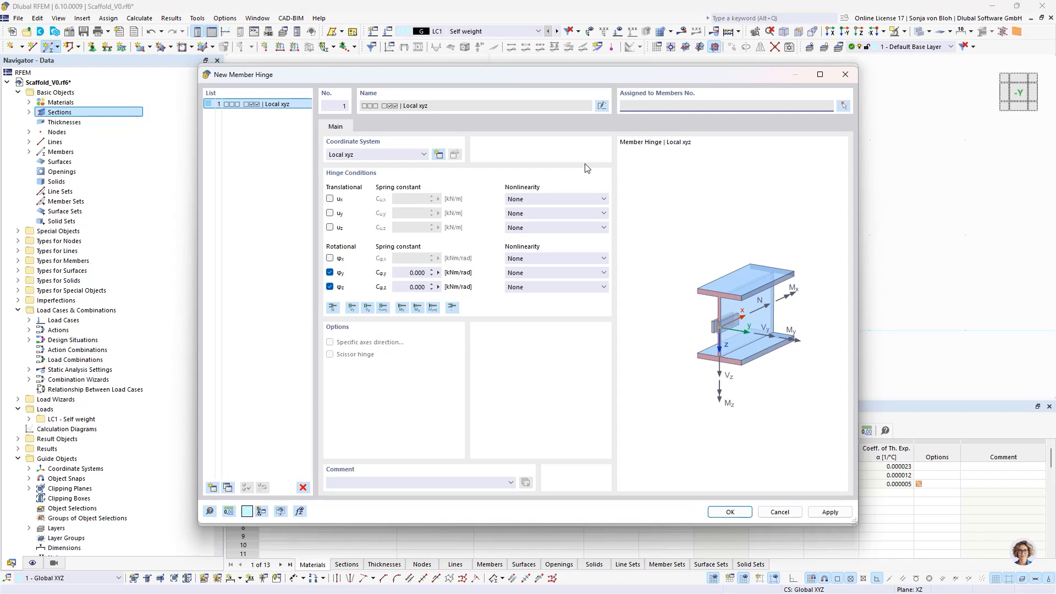
{"action": "left_click", "coordinate": [583, 272]}
{"action": "left_click", "coordinate": [549, 317]}
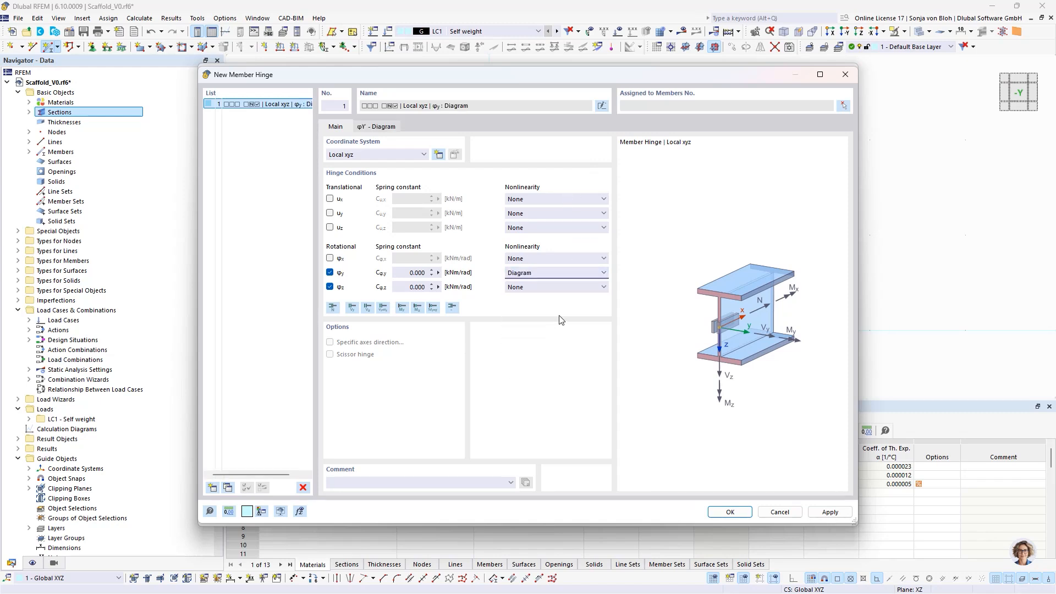
- Import the hinge's φy moment-rotation diagram from Scaffold.xlsx and set the diagram end to Yielding
{"action": "left_click", "coordinate": [385, 128]}
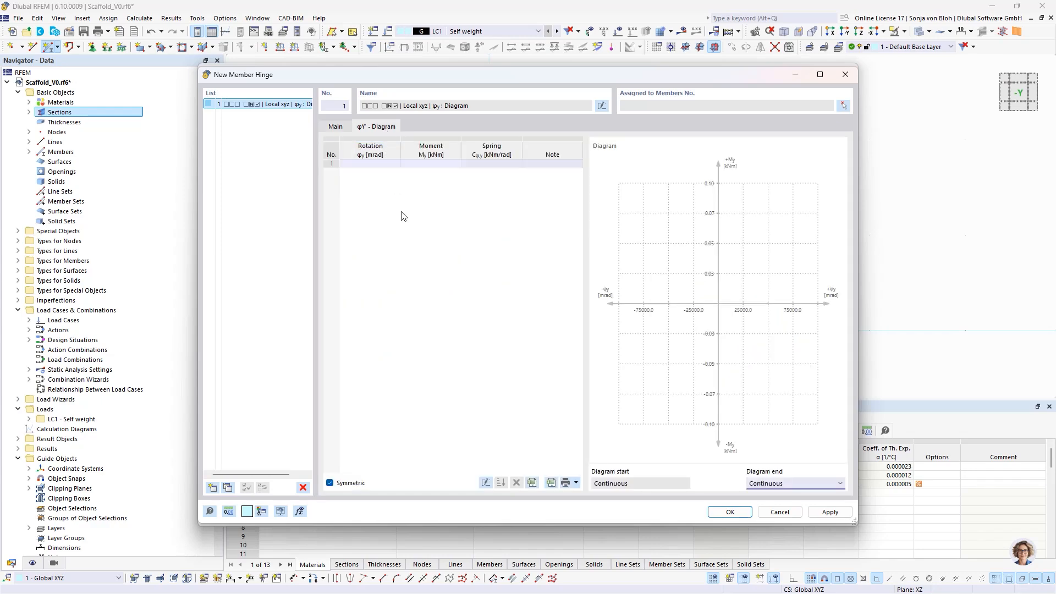
{"action": "left_click", "coordinate": [550, 482]}
{"action": "left_click", "coordinate": [321, 172]}
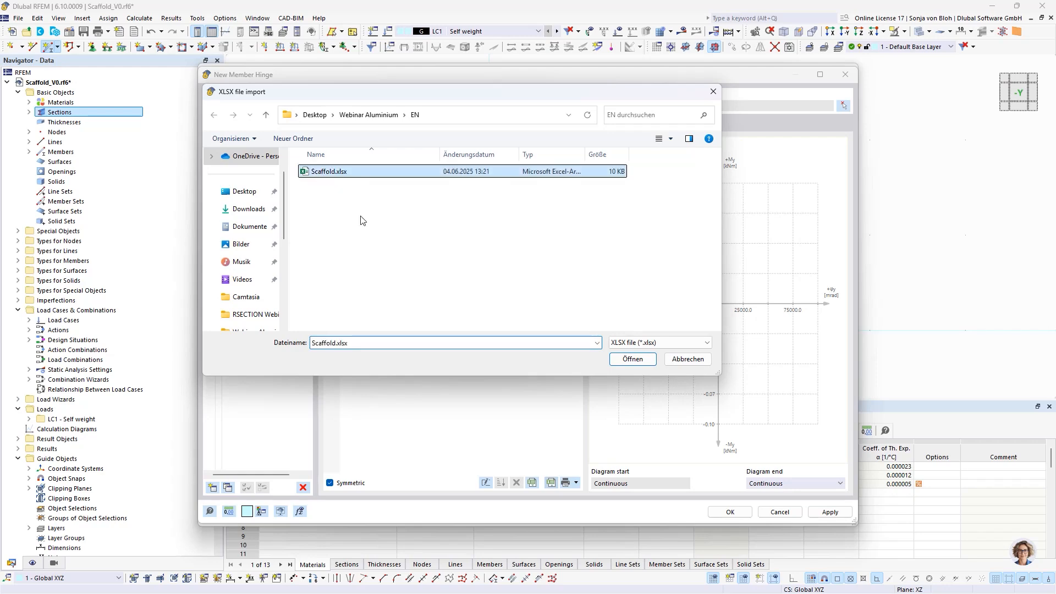
{"action": "left_click", "coordinate": [632, 359]}
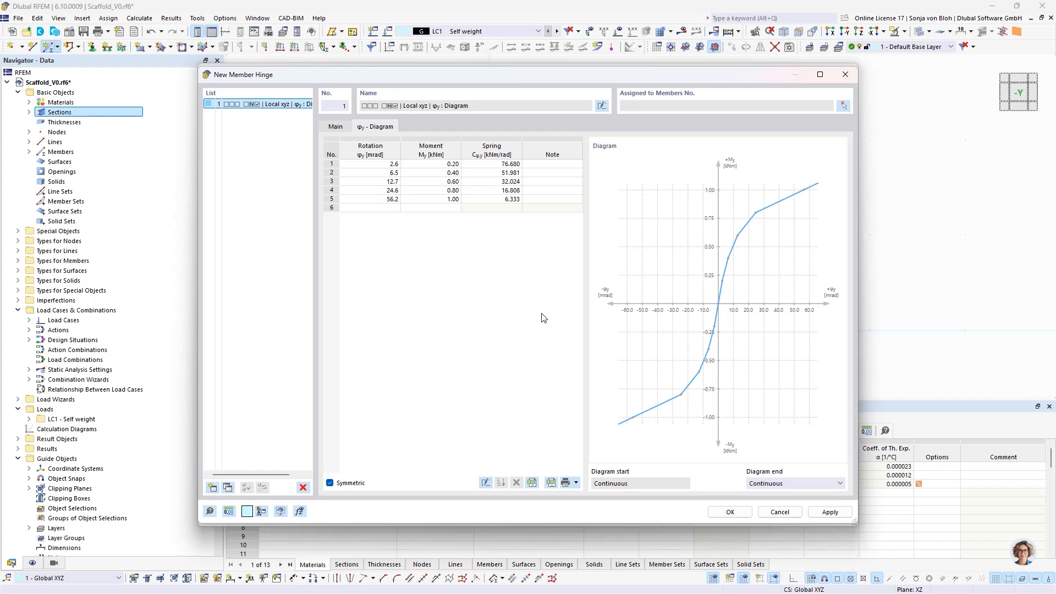
{"action": "left_click", "coordinate": [777, 484]}
{"action": "left_click", "coordinate": [767, 501]}
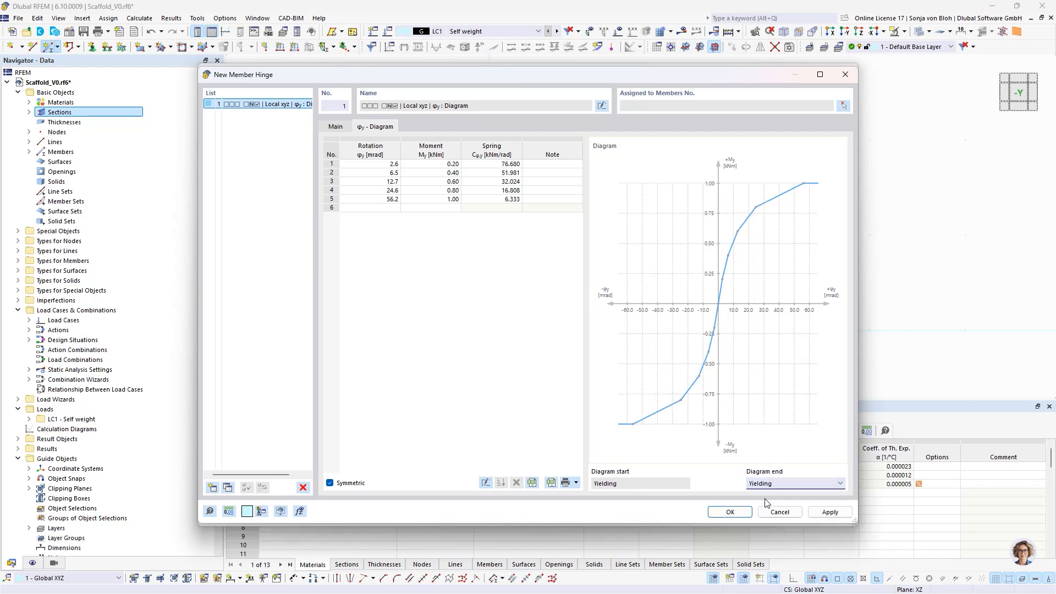
- Set the hinge's φz spring constant to 5.1 kNm/rad and assign the same hinge to the ledger's member end as well
{"action": "left_click", "coordinate": [332, 129]}
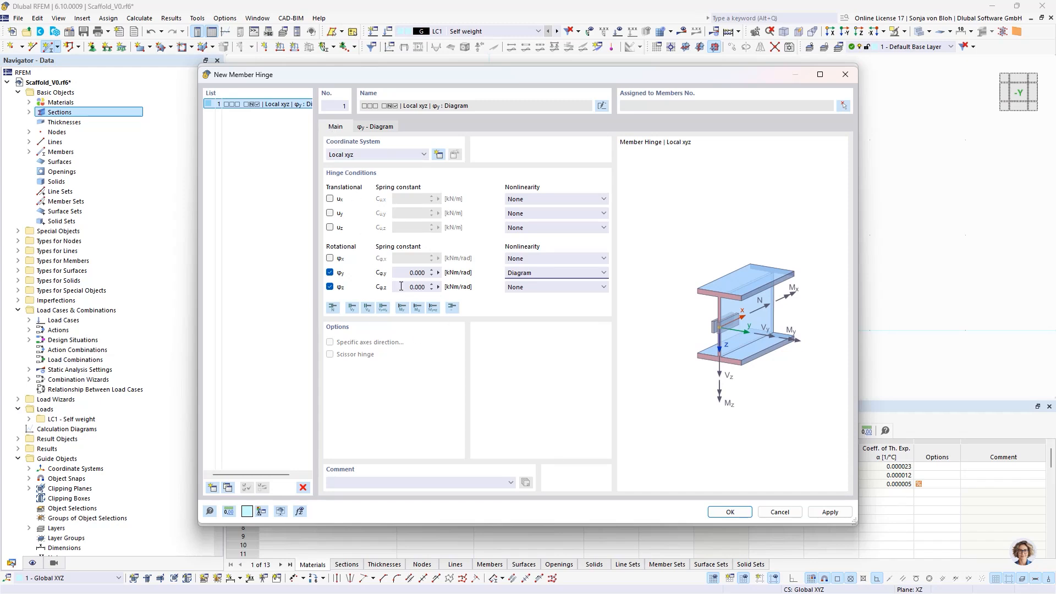
{"action": "left_click", "coordinate": [418, 287]}
{"action": "type", "text": "5,1"}
{"action": "left_click", "coordinate": [730, 511]}
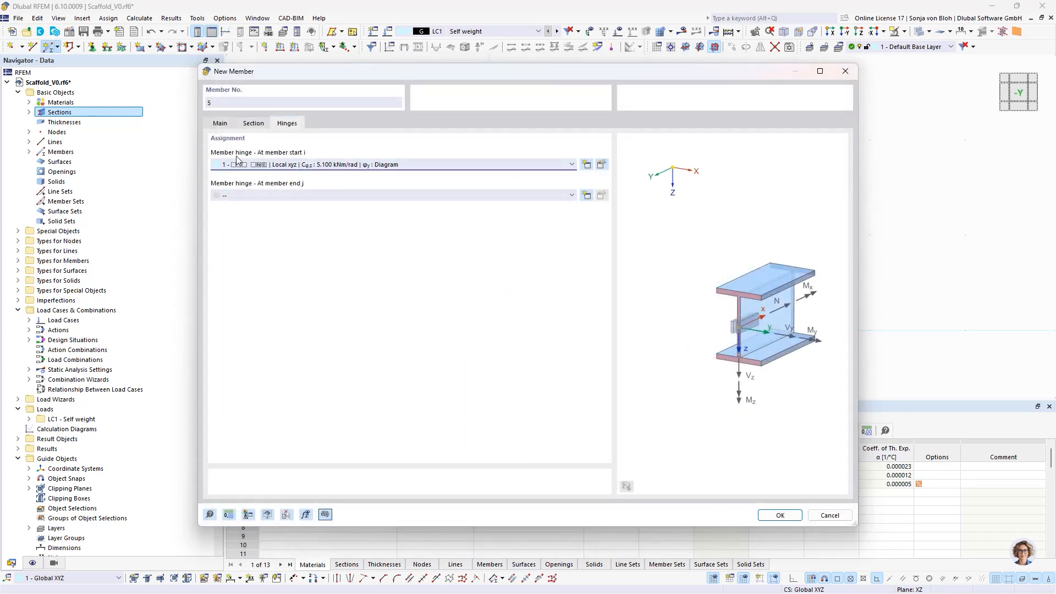
{"action": "left_click", "coordinate": [348, 193]}
{"action": "left_click", "coordinate": [322, 213]}
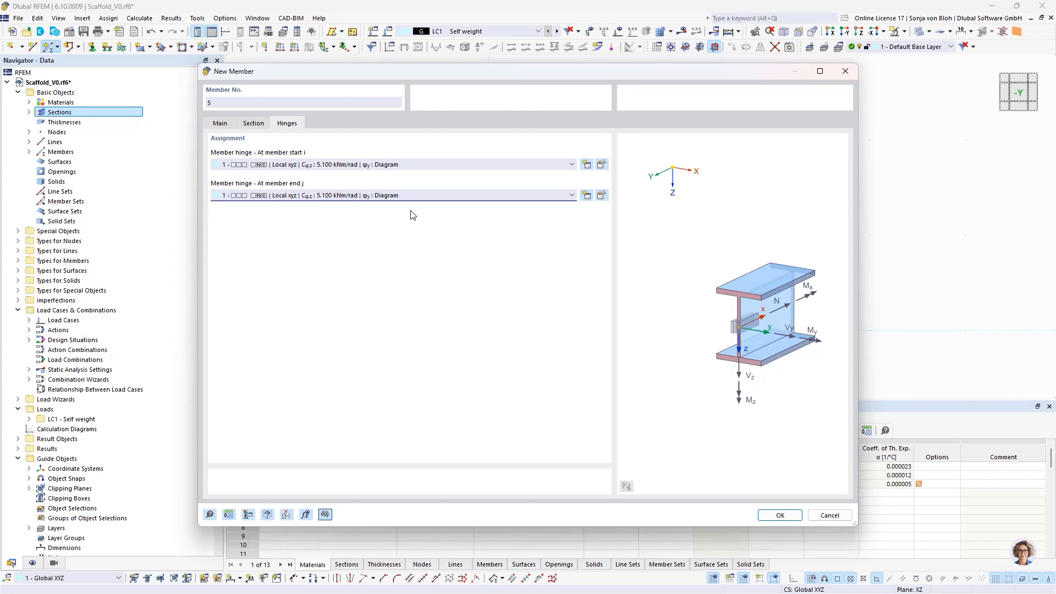
- Enable eccentricities for the ledger and create an Absolute member-start eccentricity with ex of 25 mm in local xyz
{"action": "left_click", "coordinate": [223, 123]}
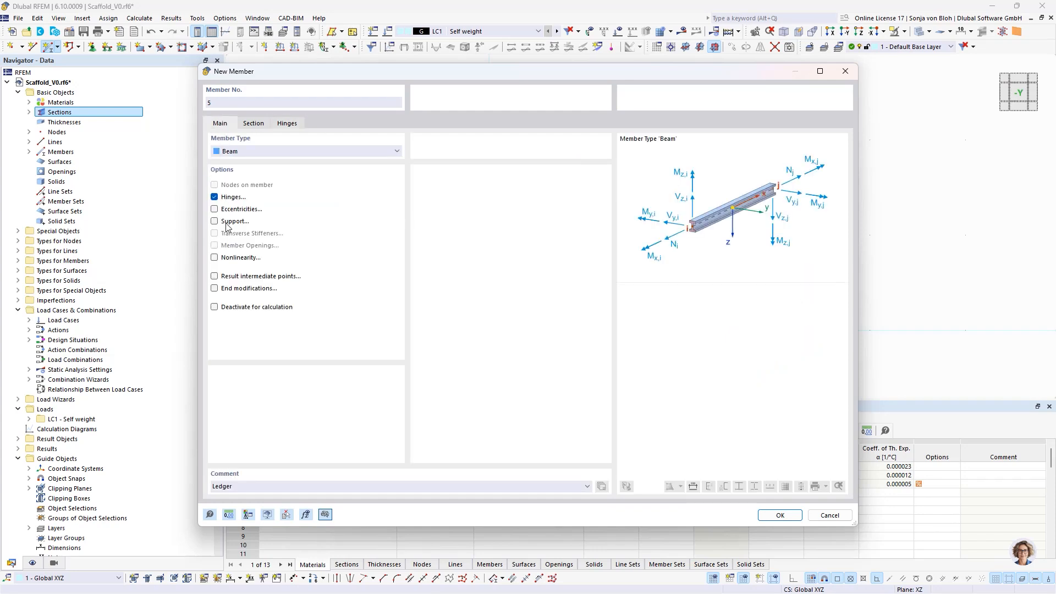
{"action": "left_click", "coordinate": [214, 210]}
{"action": "left_click", "coordinate": [339, 126]}
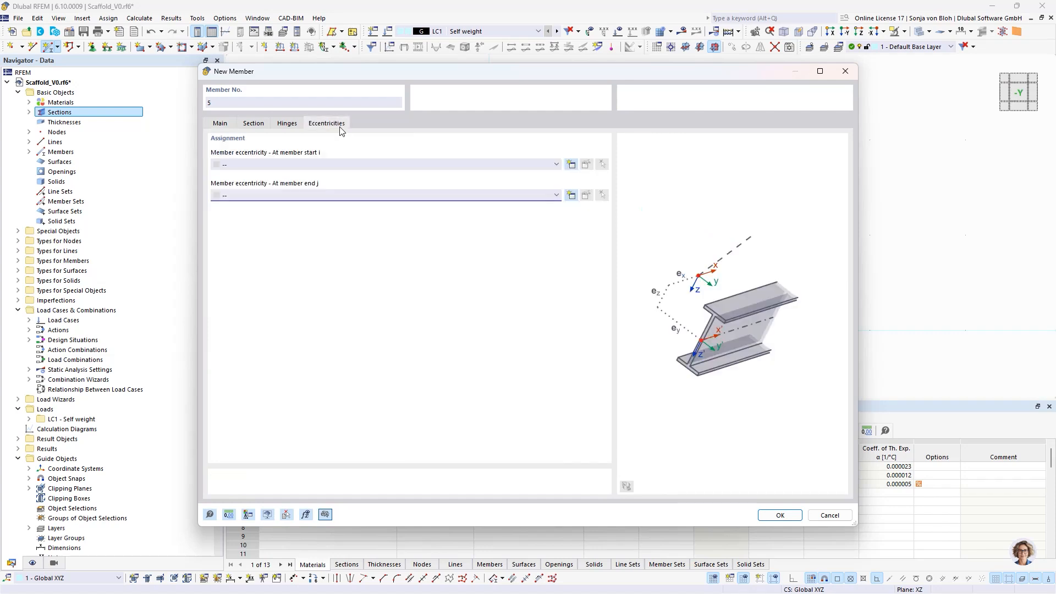
{"action": "left_click", "coordinate": [571, 164]}
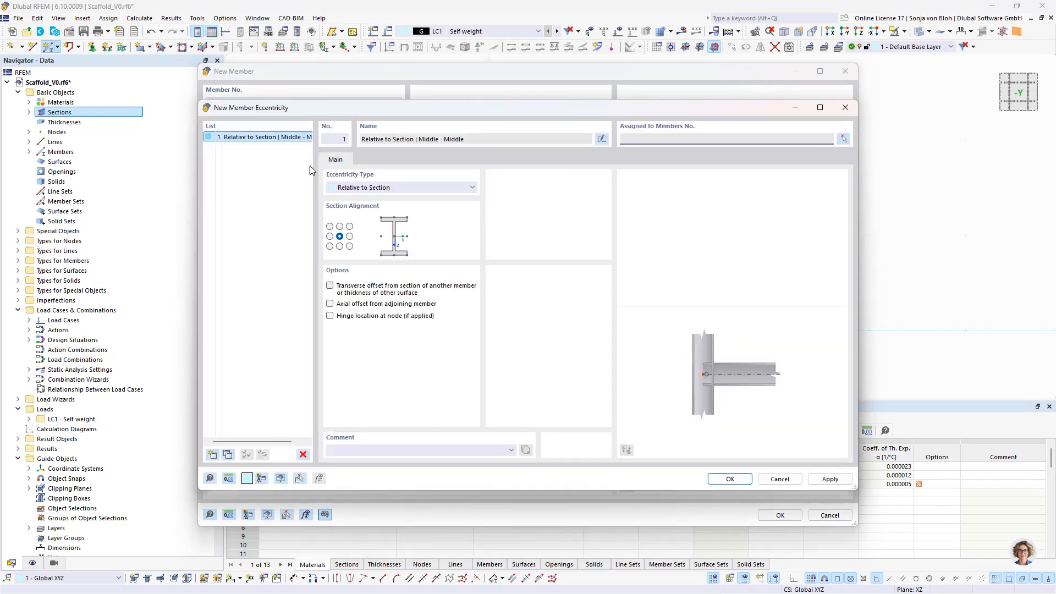
{"action": "left_click", "coordinate": [391, 192]}
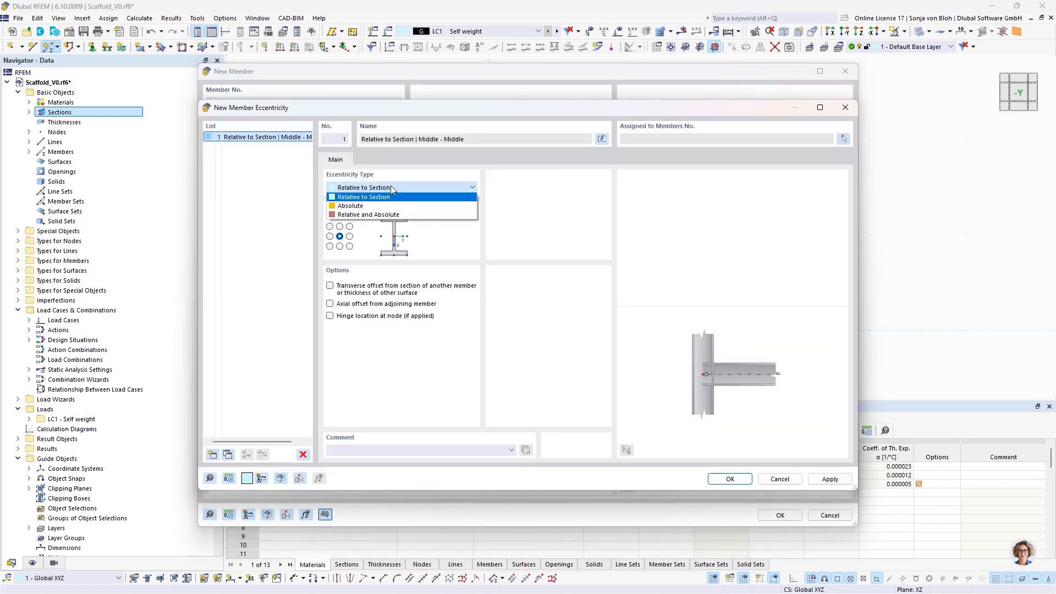
{"action": "left_click", "coordinate": [369, 208]}
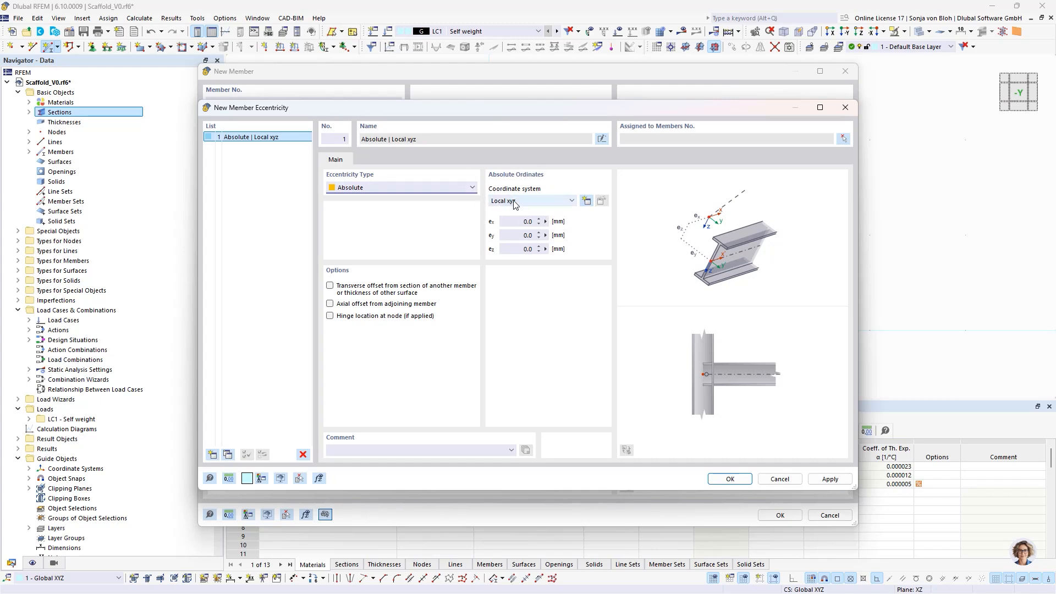
{"action": "left_click", "coordinate": [519, 222]}
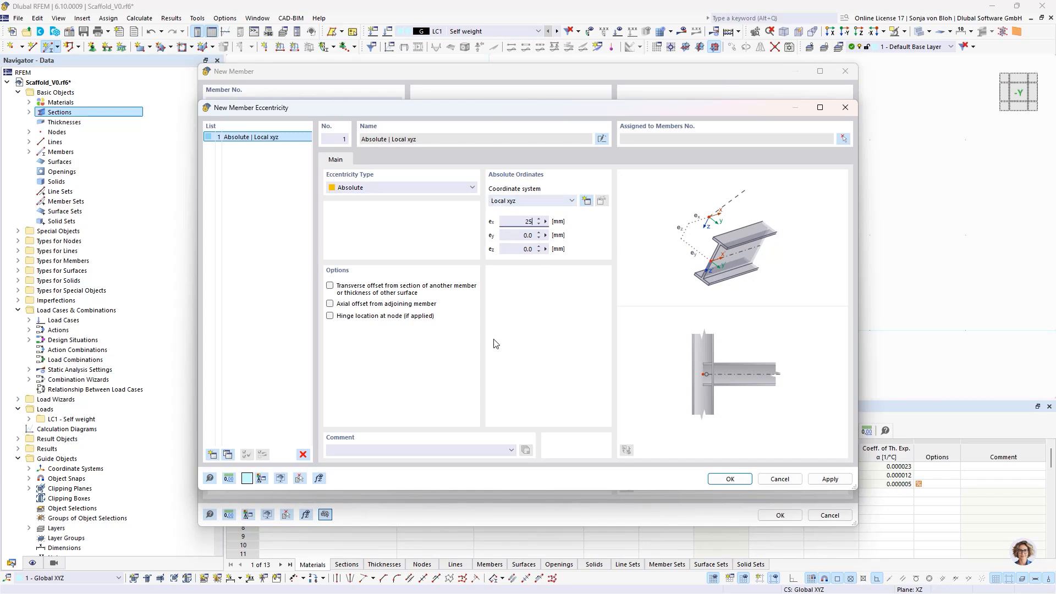
{"action": "left_click", "coordinate": [730, 479]}
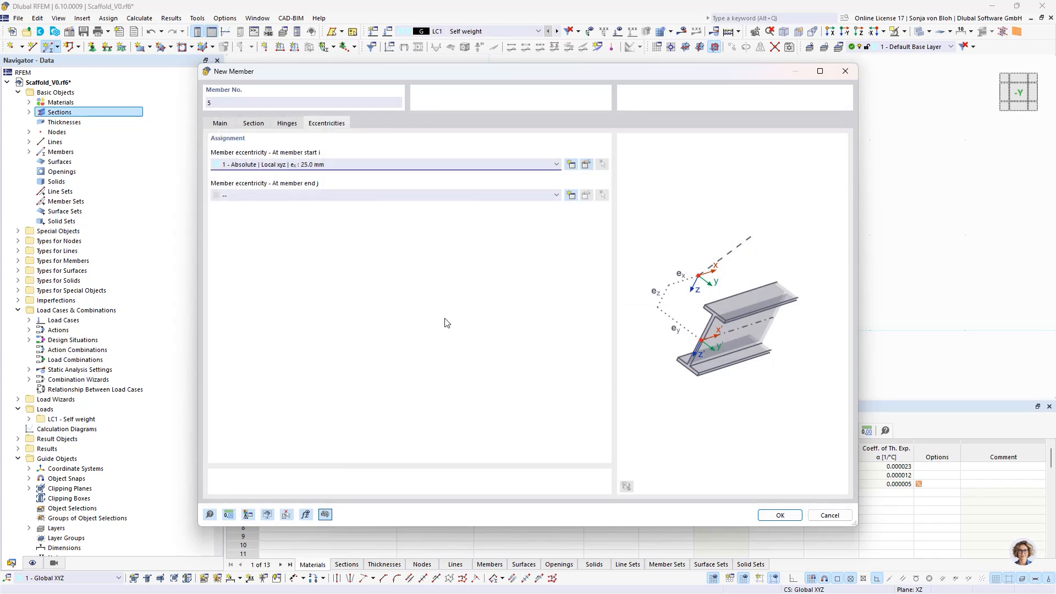
- Create an Absolute member-end eccentricity with ex of -25 mm in local xyz and accept the ledger's definition
{"action": "left_click", "coordinate": [571, 196]}
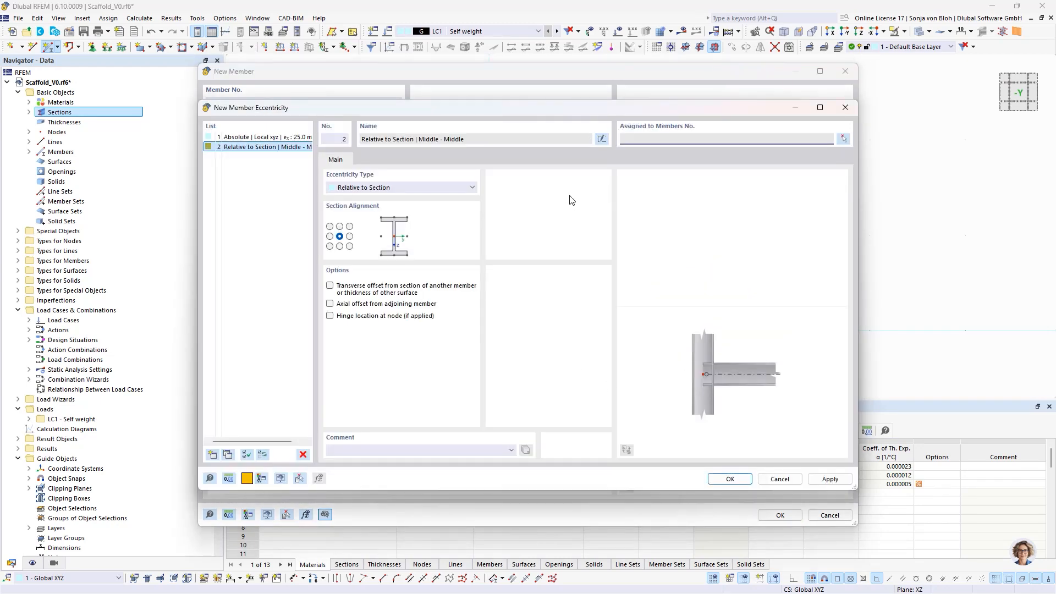
{"action": "left_click", "coordinate": [375, 187]}
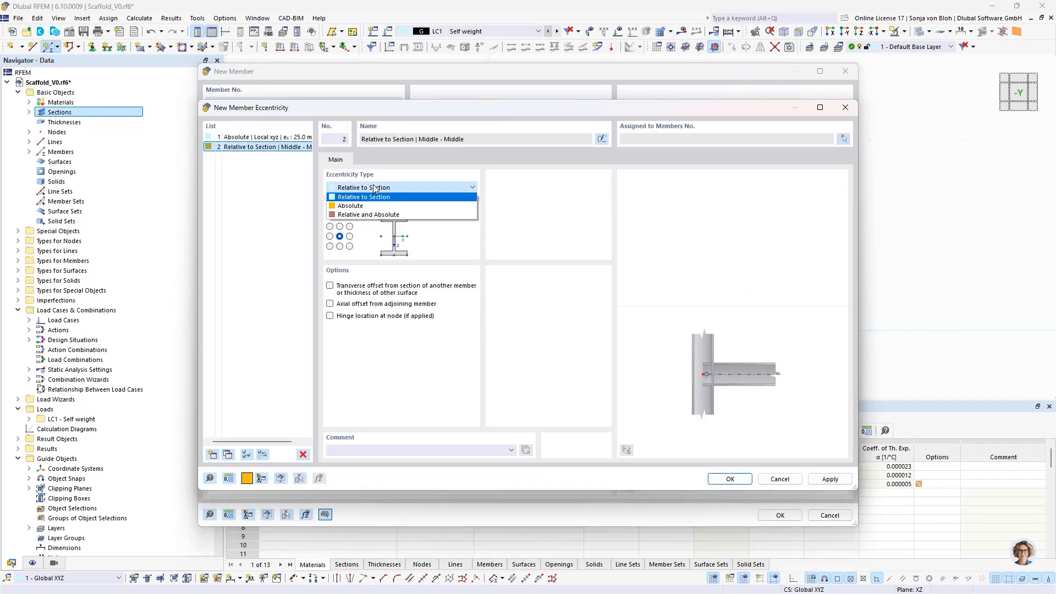
{"action": "left_click", "coordinate": [367, 206]}
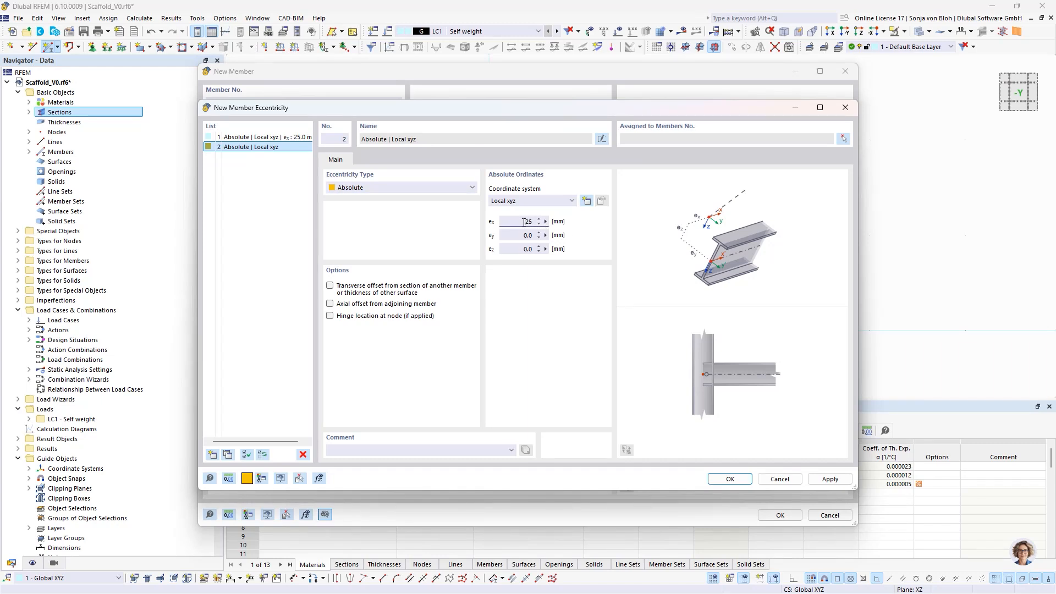
{"action": "left_click", "coordinate": [729, 480]}
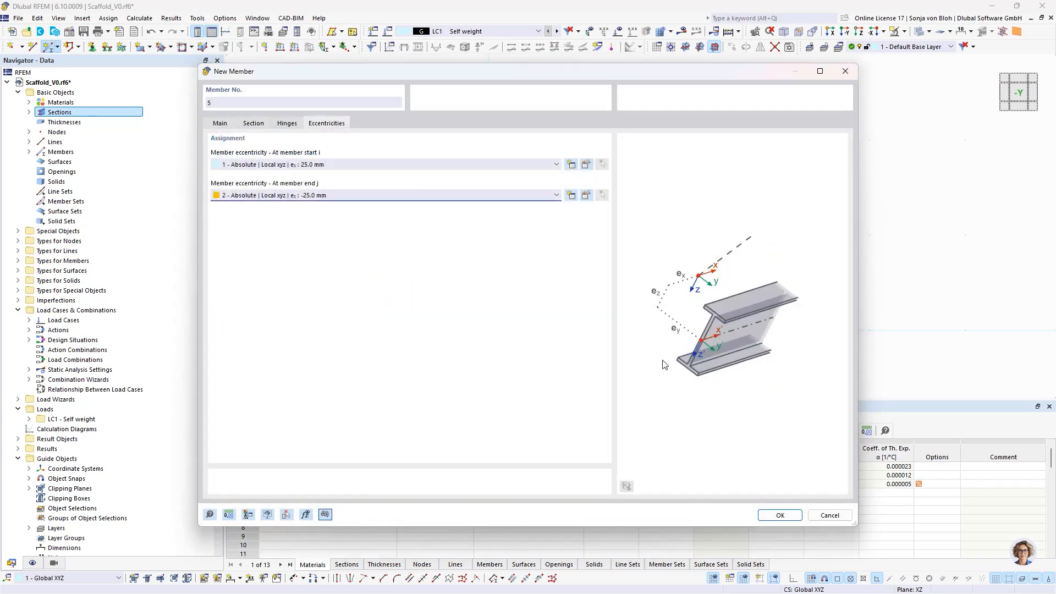
{"action": "left_click", "coordinate": [780, 515]}
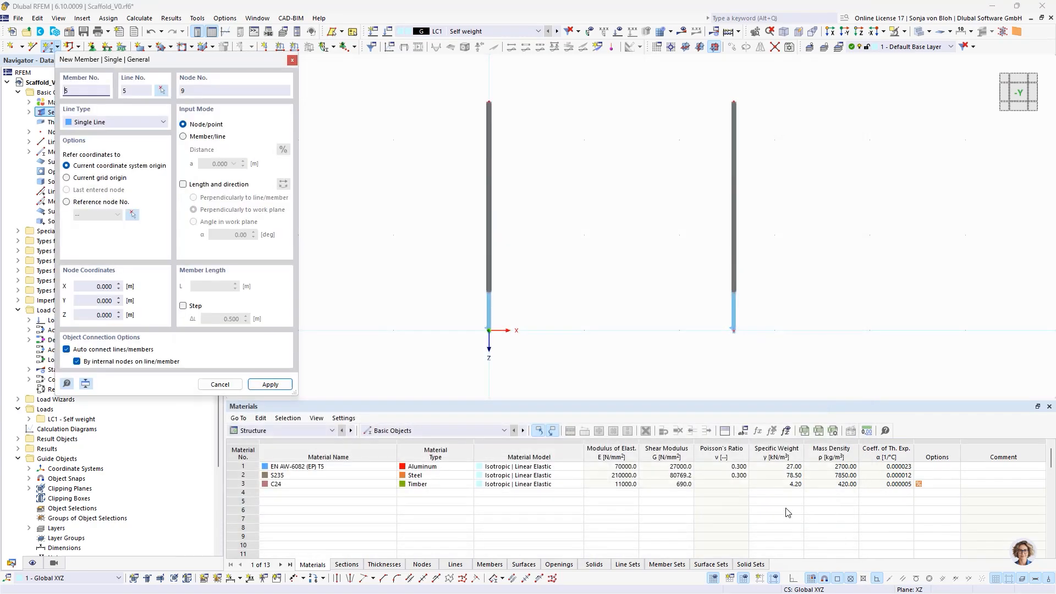
- Place the ledger between the top nodes of the two base jacks
{"action": "left_click", "coordinate": [489, 292]}
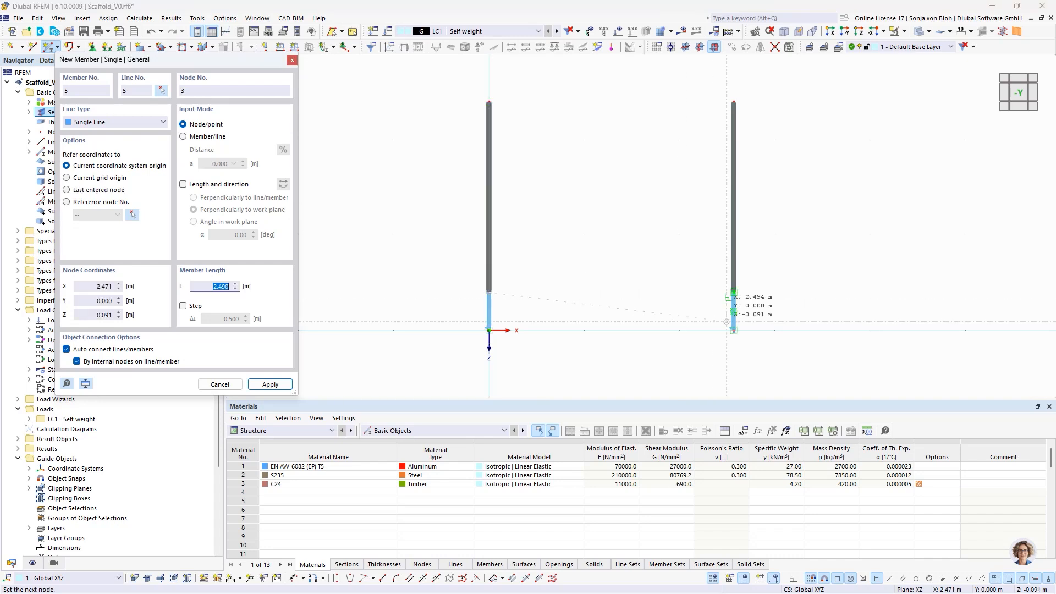
{"action": "left_click", "coordinate": [733, 292]}
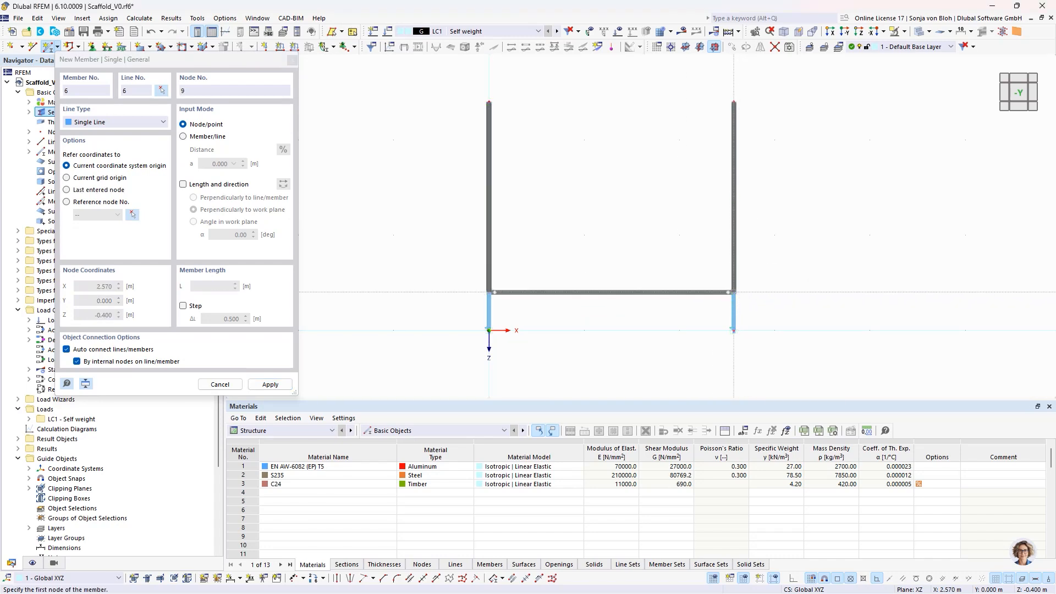
{"action": "key", "text": "Escape"}
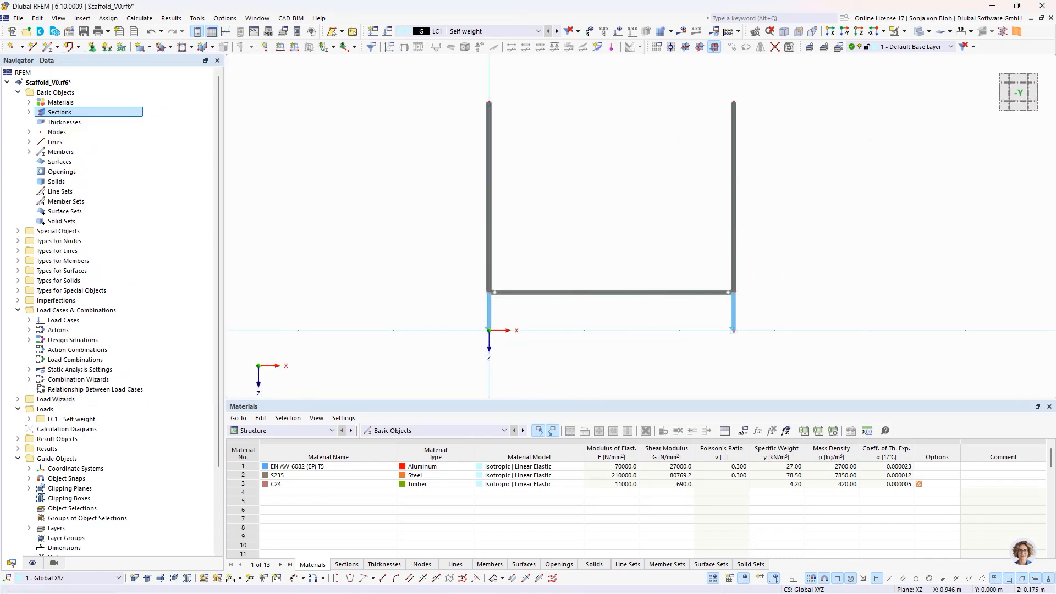
- Copy the whole frame of base jacks, standards and ledger once in the Y direction, with zero X displacement
{"action": "left_click_drag", "start_coordinate": [437, 84], "coordinate": [792, 367]}
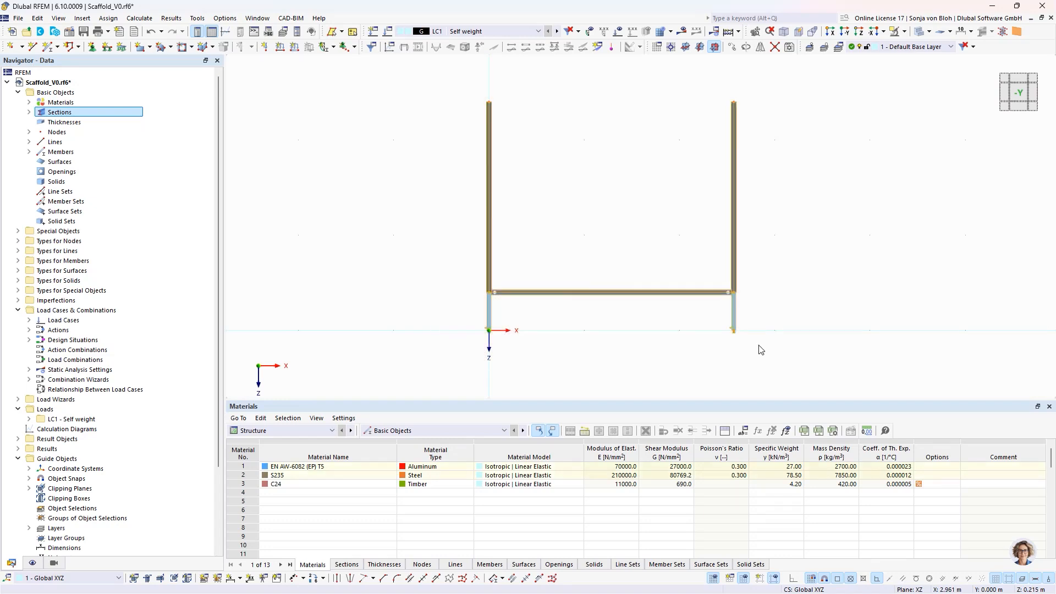
{"action": "left_click", "coordinate": [732, 47]}
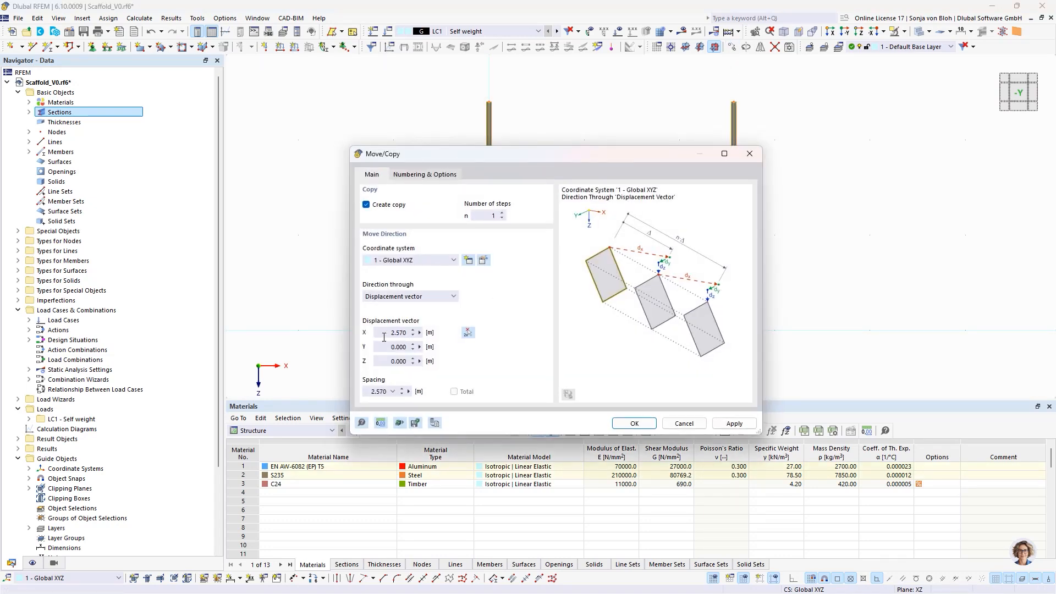
{"action": "left_click_drag", "start_coordinate": [384, 336], "coordinate": [446, 341]}
{"action": "type", "text": "0"}
{"action": "left_click_drag", "start_coordinate": [383, 347], "coordinate": [443, 351]}
{"action": "type", "text": "0"}
{"action": "type", "text": "3"}
{"action": "left_click", "coordinate": [634, 423]}
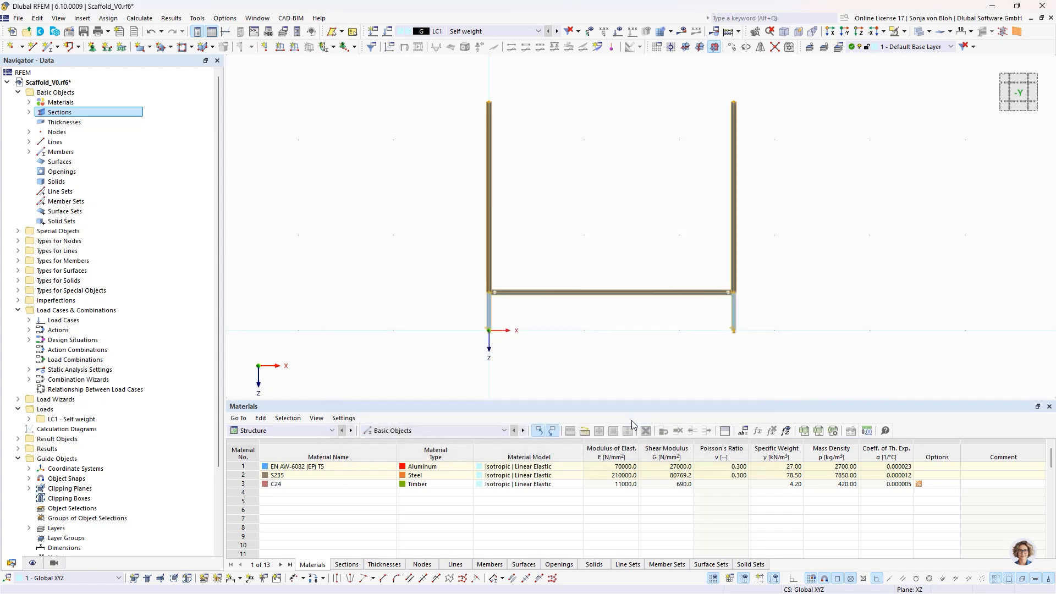
{"action": "middle_click_drag", "start_coordinate": [460, 306], "coordinate": [533, 344], "text": "ctrl"}
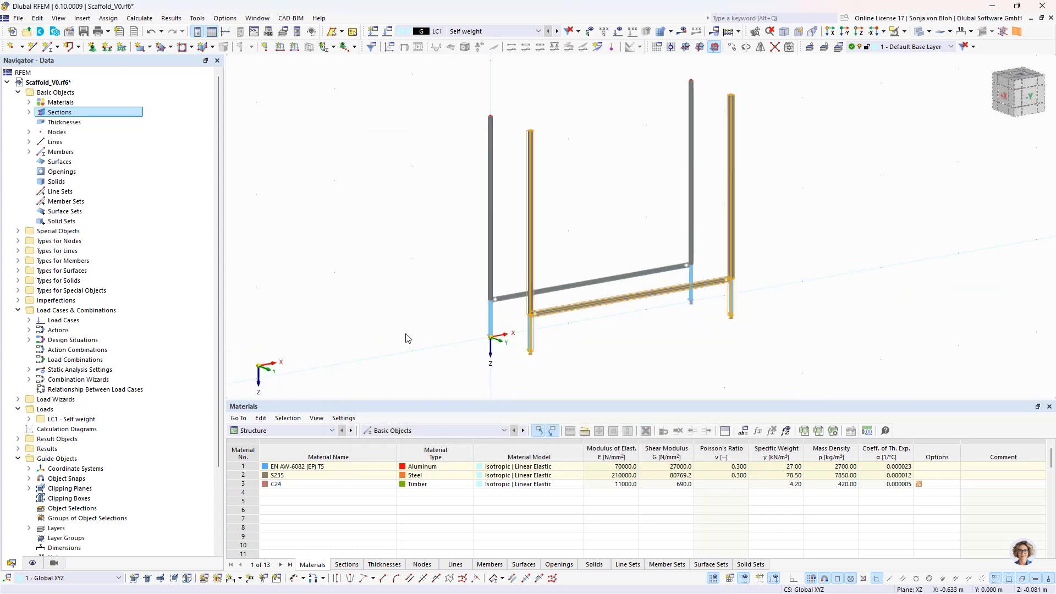
{"action": "left_click", "coordinate": [406, 338]}
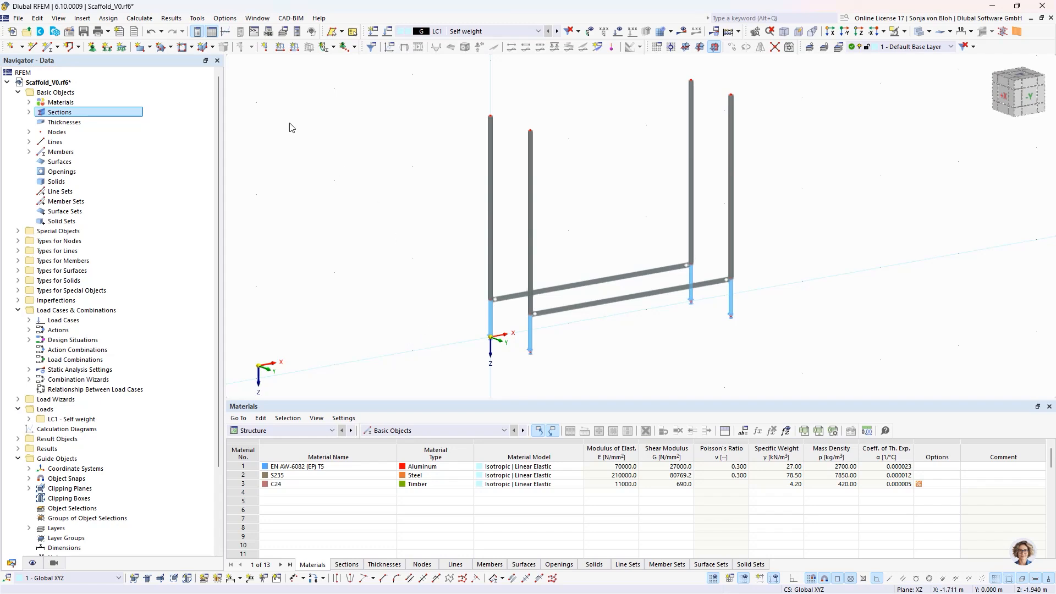
- Begin a new beam member with a comment starting with "Tra", keeping section 1, hinge 1 at both ends and eccentricities 1 and 2
{"action": "left_click", "coordinate": [49, 47]}
{"action": "left_click", "coordinate": [237, 486]}
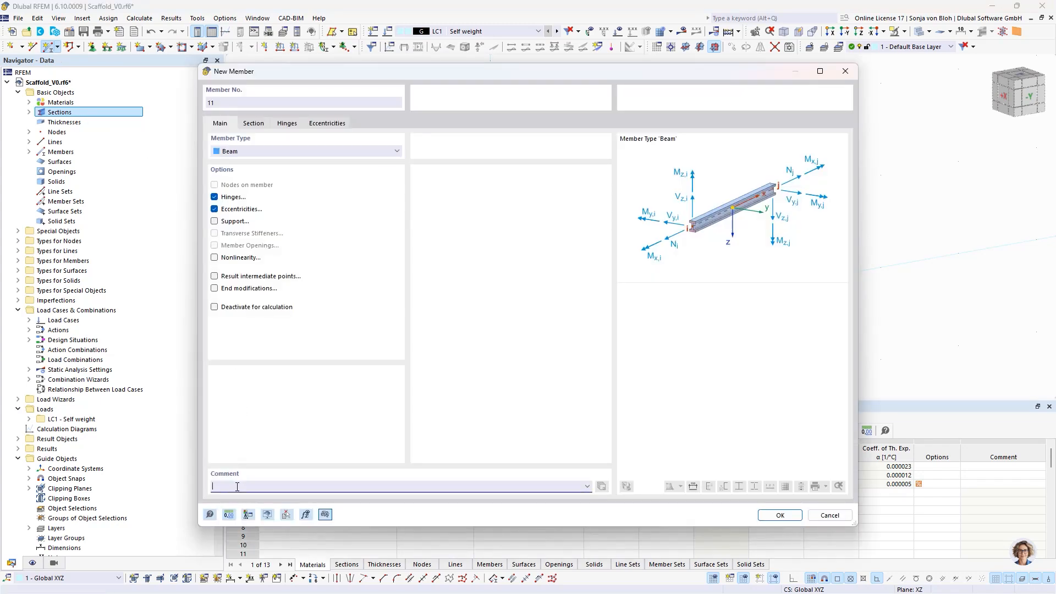
{"action": "type", "text": "Transom"}
{"action": "left_click", "coordinate": [254, 124]}
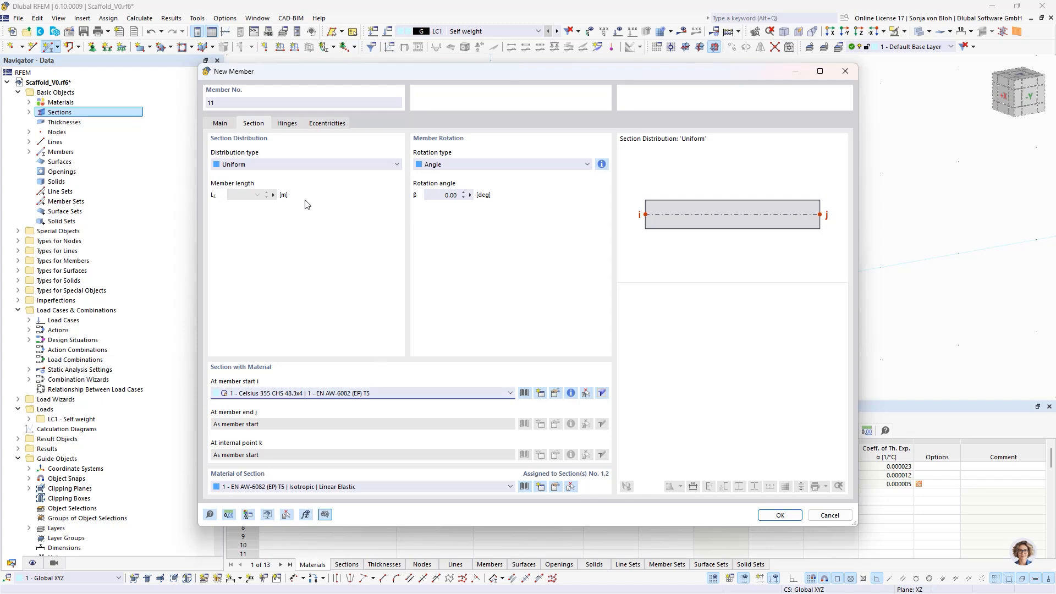
{"action": "left_click", "coordinate": [286, 123]}
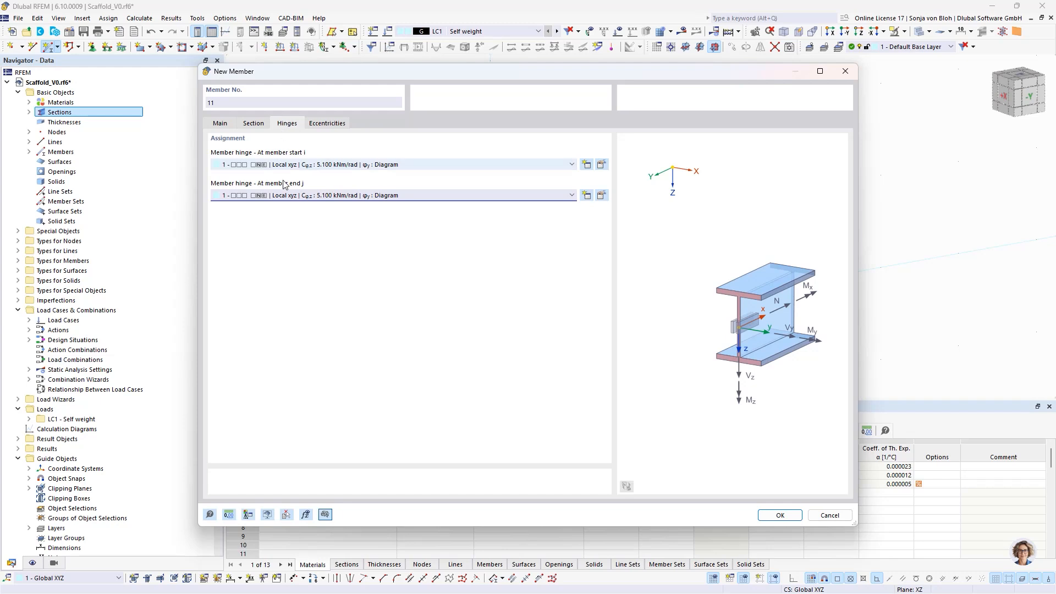
{"action": "left_click", "coordinate": [334, 123]}
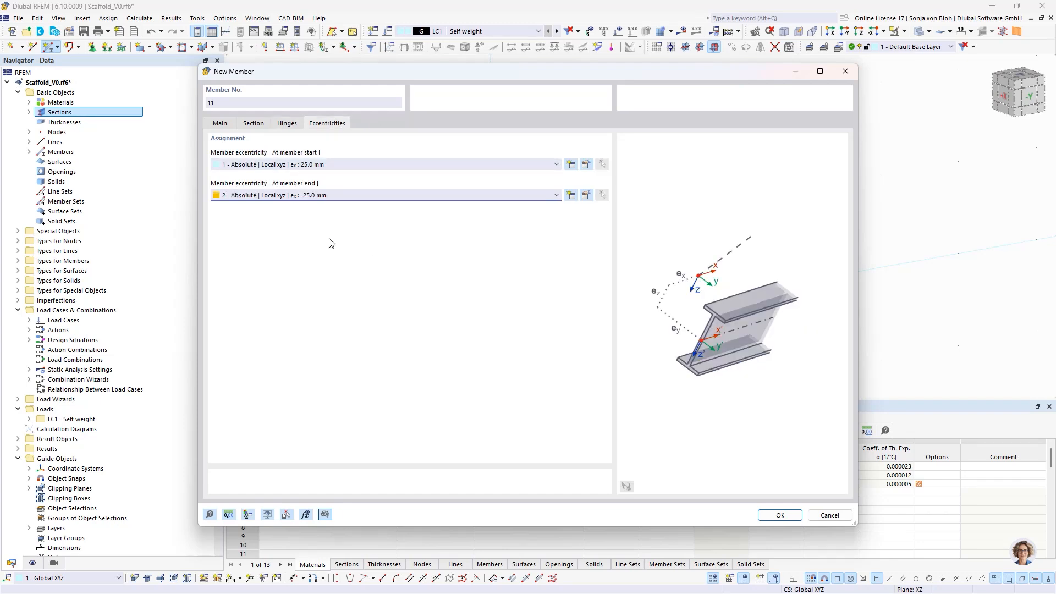
{"action": "left_click", "coordinate": [780, 515]}
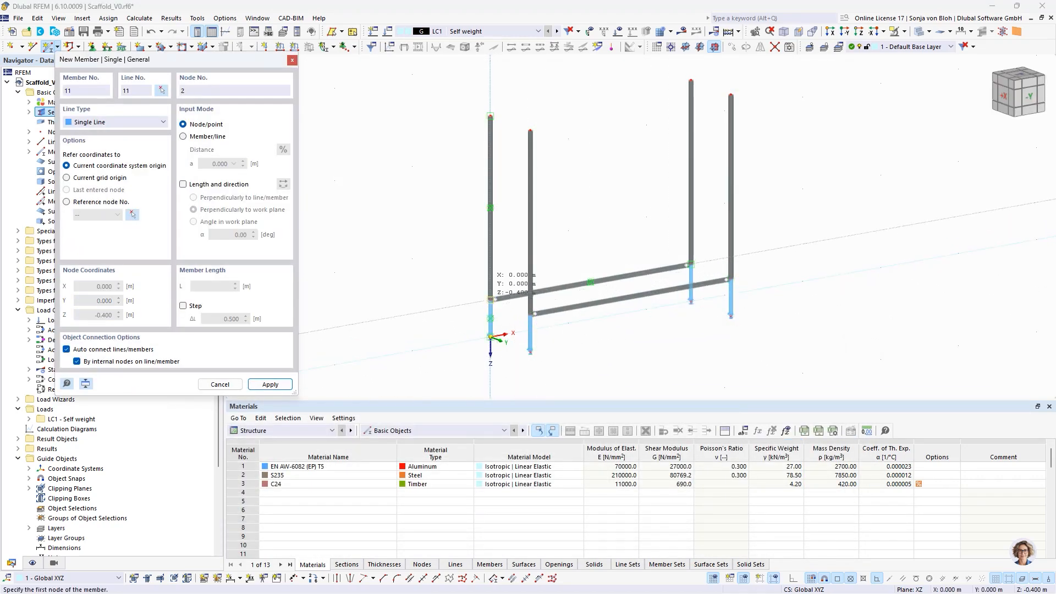
- Place two transverse members connecting the front and rear frames at ledger level, one at each end of the ledgers
{"action": "left_click", "coordinate": [491, 299]}
{"action": "left_click", "coordinate": [530, 314]}
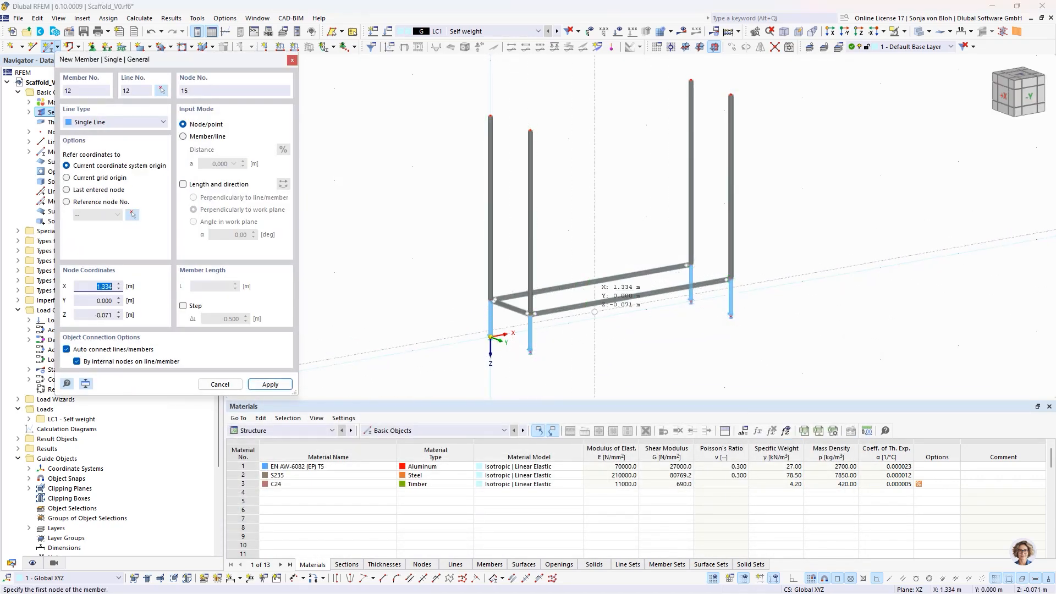
{"action": "left_click", "coordinate": [690, 265]}
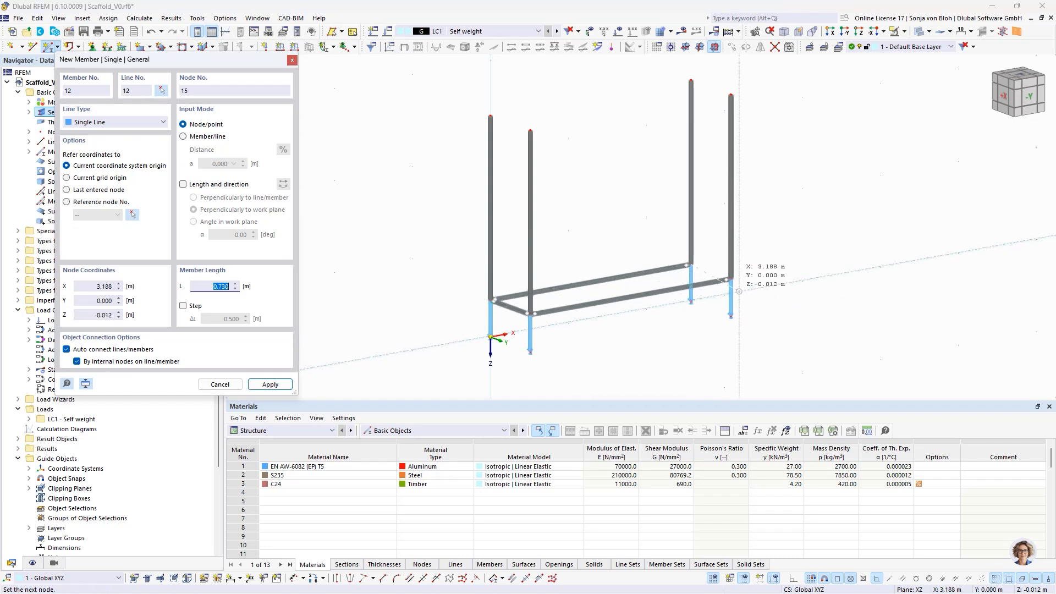
{"action": "left_click", "coordinate": [730, 279]}
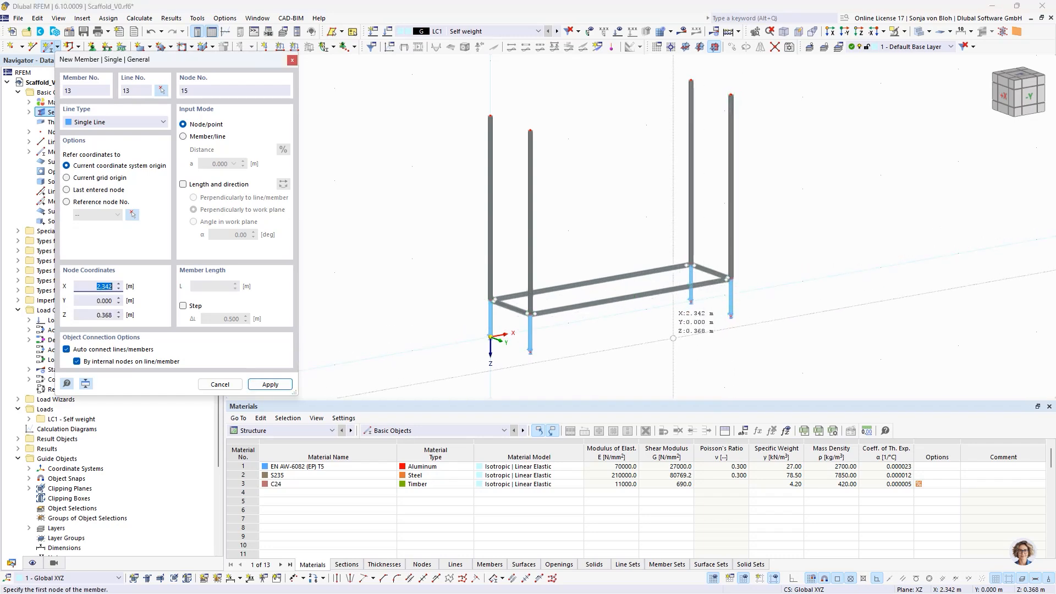
- End the transverse member placement and begin a new beam member with the comment "Longitudinal diagonal"
{"action": "key", "text": "Escape"}
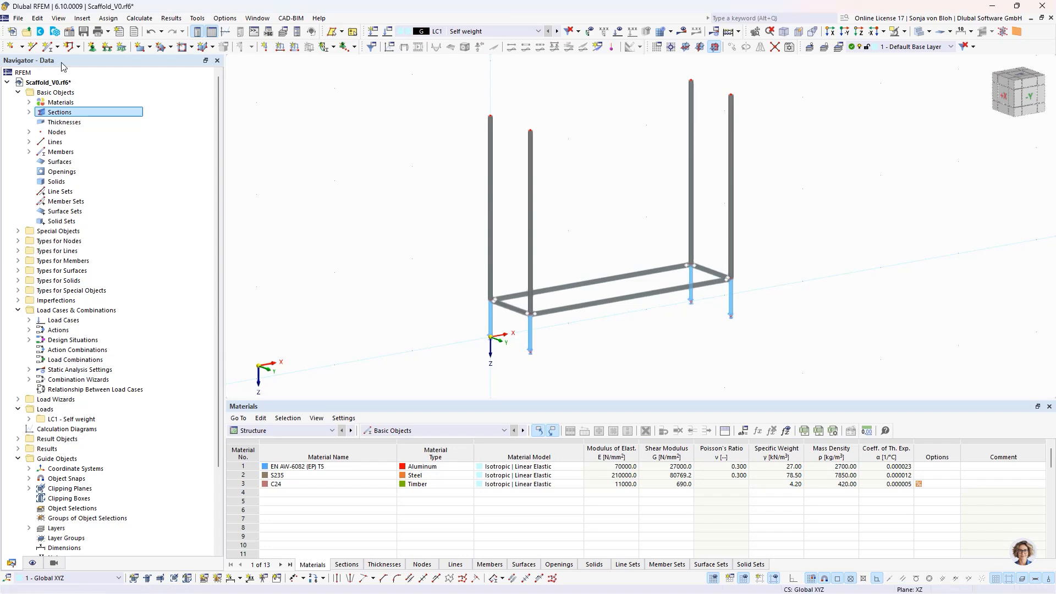
{"action": "left_click", "coordinate": [48, 46]}
{"action": "double_click", "coordinate": [251, 270]}
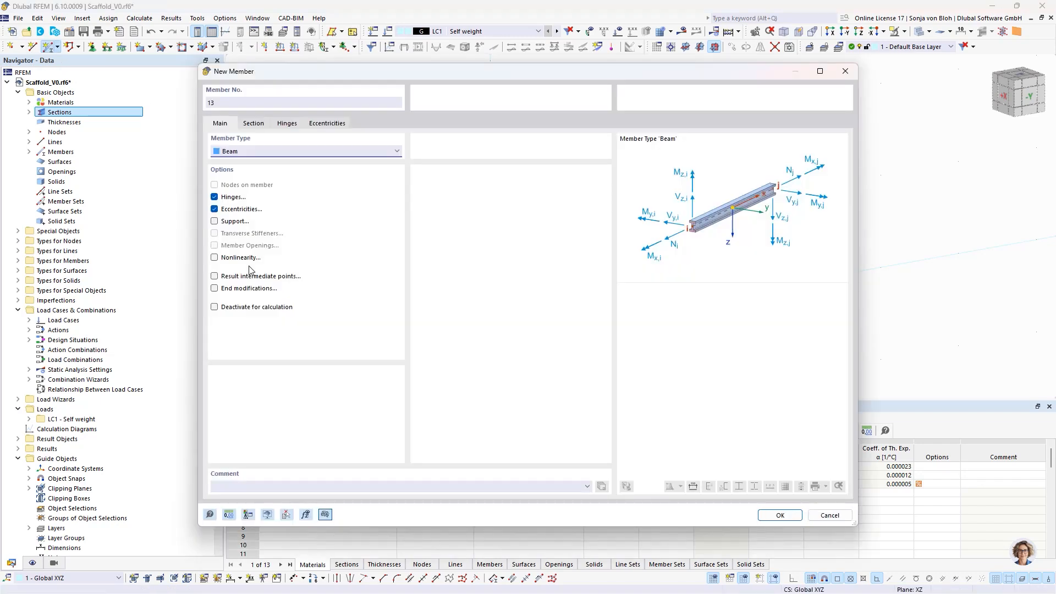
{"action": "left_click", "coordinate": [230, 485]}
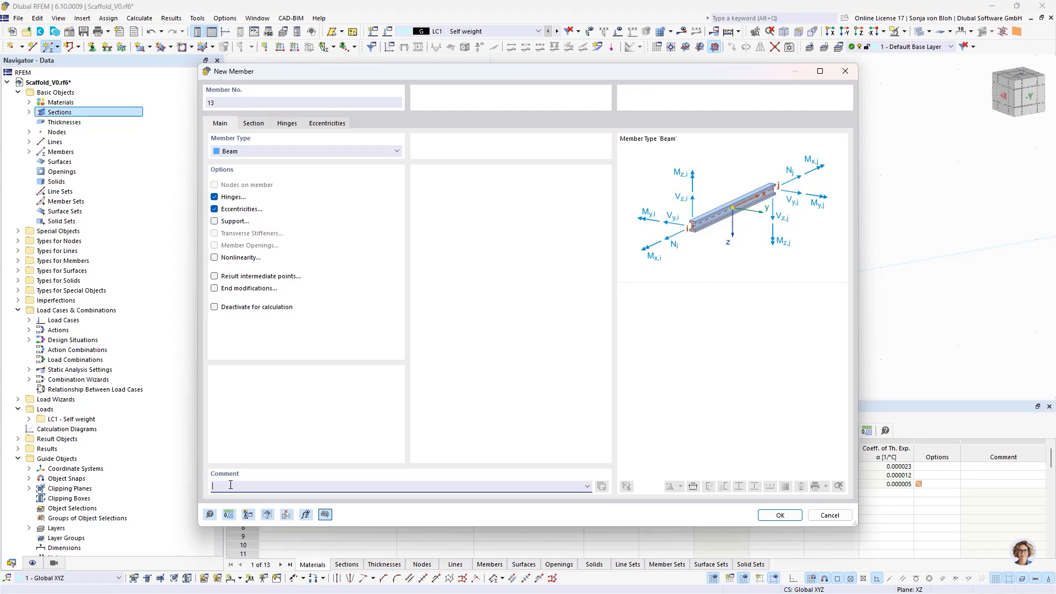
{"action": "type", "text": "Longitudianl diagonal"}
- Assign section 2, Celsius 355 CHS 48.3x3.2, to the new diagonal member
{"action": "left_click", "coordinate": [253, 123]}
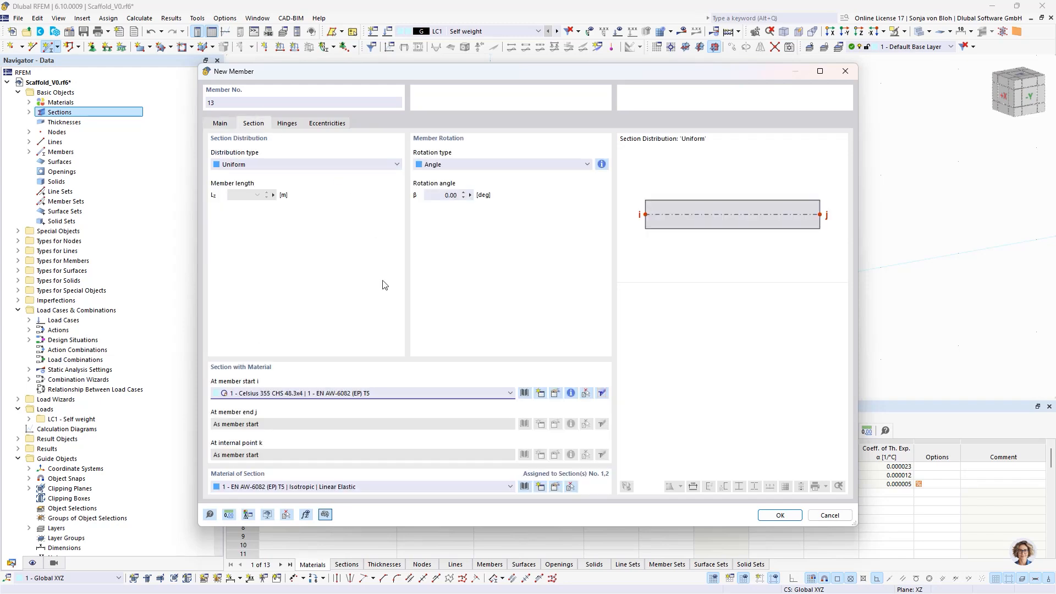
{"action": "left_click", "coordinate": [321, 395]}
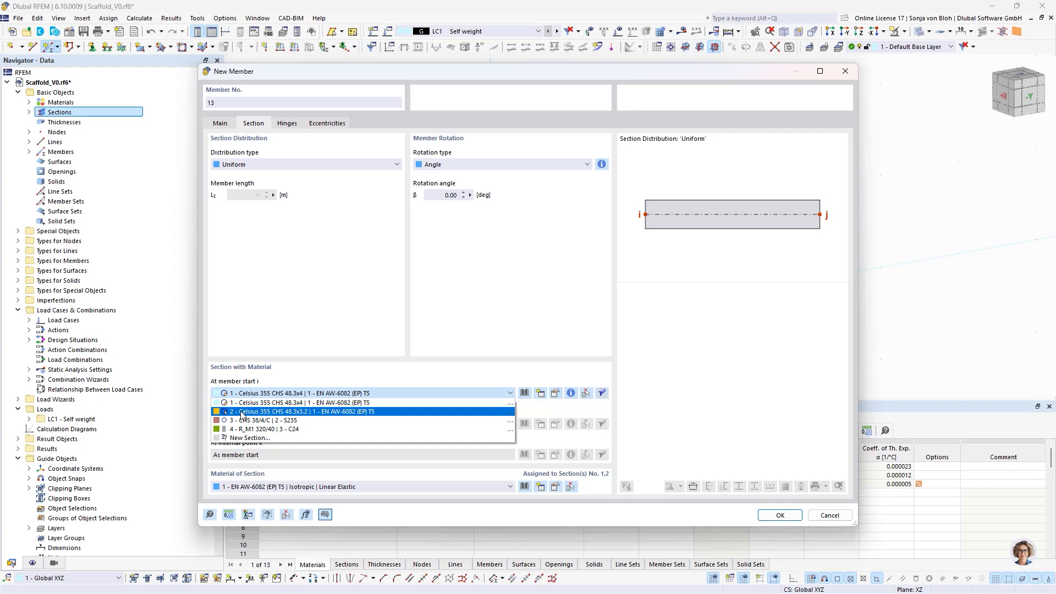
{"action": "left_click", "coordinate": [270, 412]}
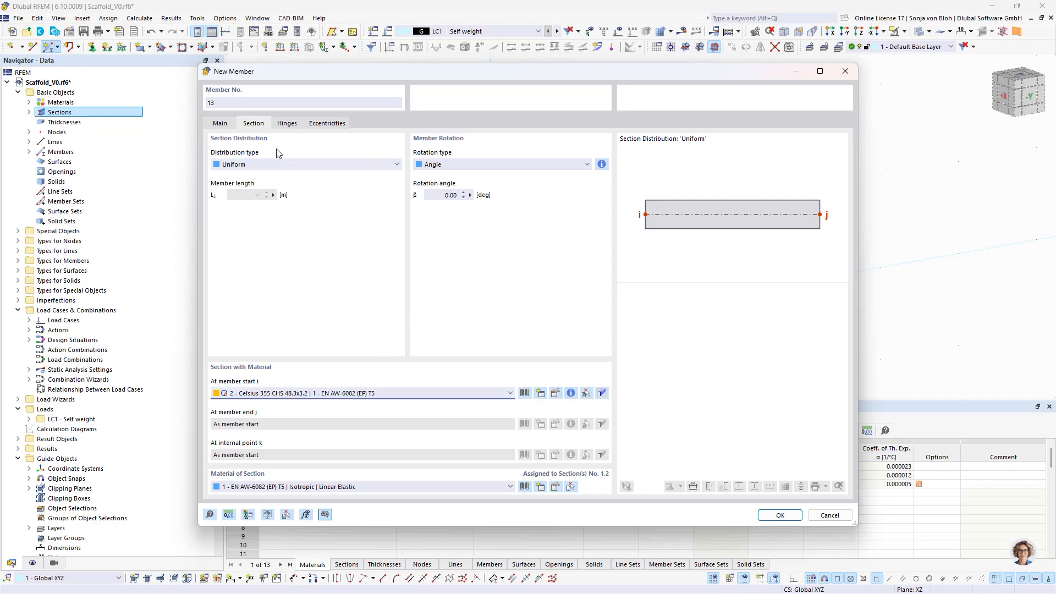
- Create a new hinge for the member start, releasing translation ux with a Diagram nonlinearity
{"action": "left_click", "coordinate": [288, 124]}
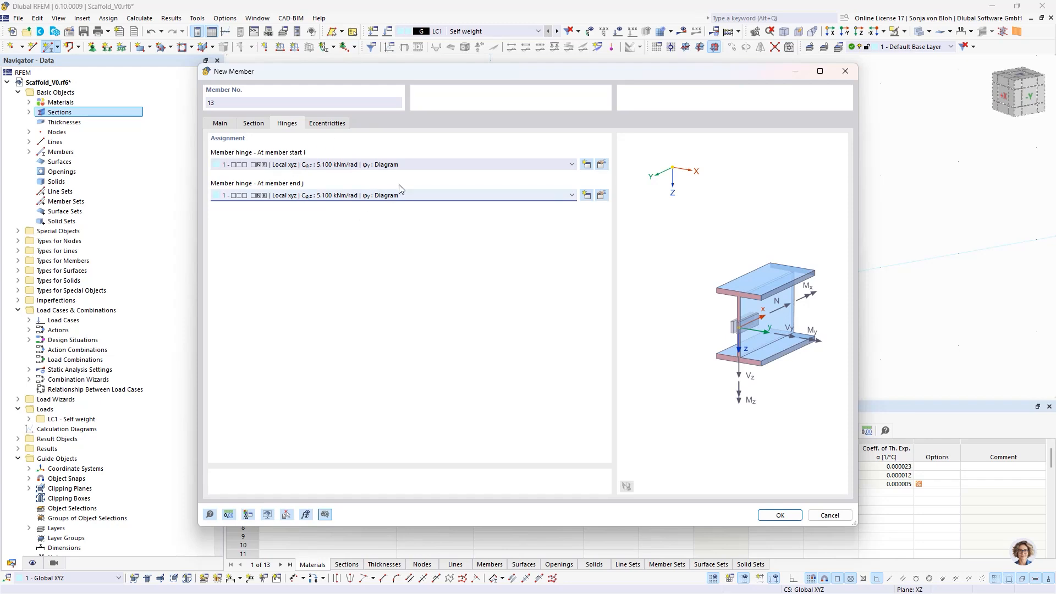
{"action": "left_click", "coordinate": [587, 164]}
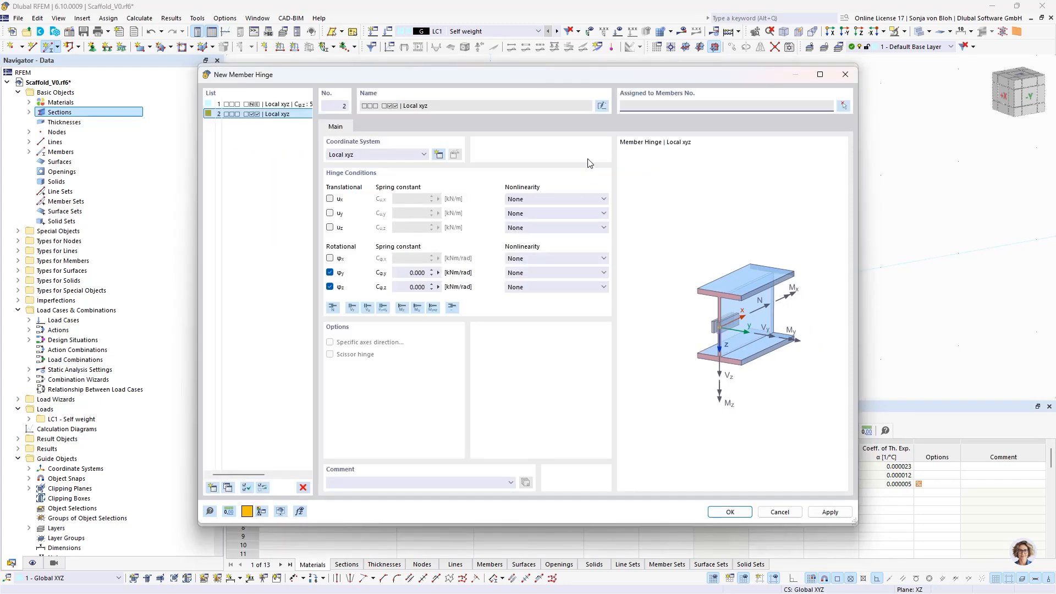
{"action": "left_click", "coordinate": [330, 199]}
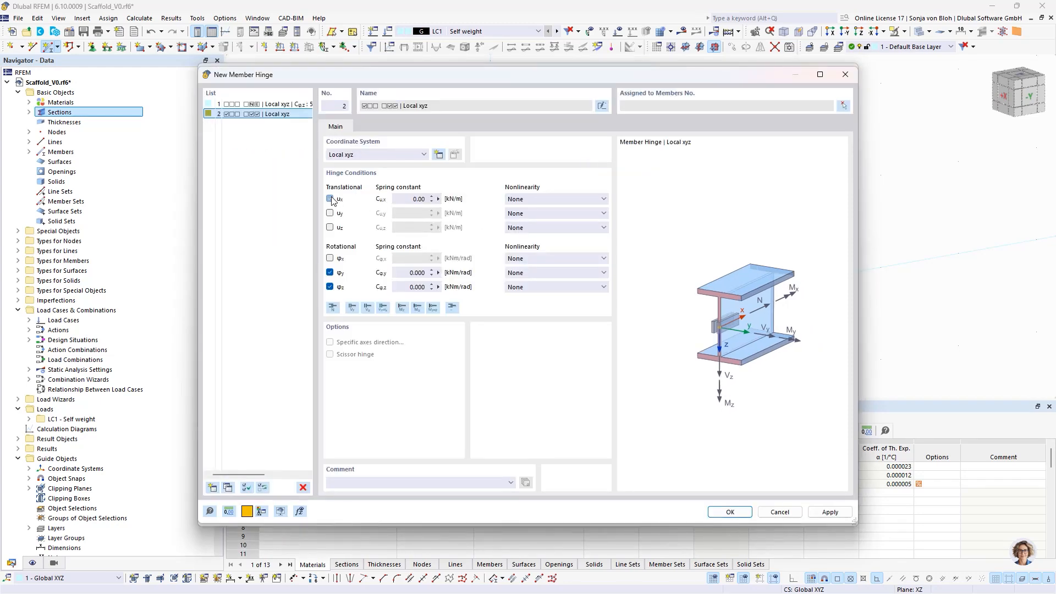
{"action": "left_click", "coordinate": [543, 199]}
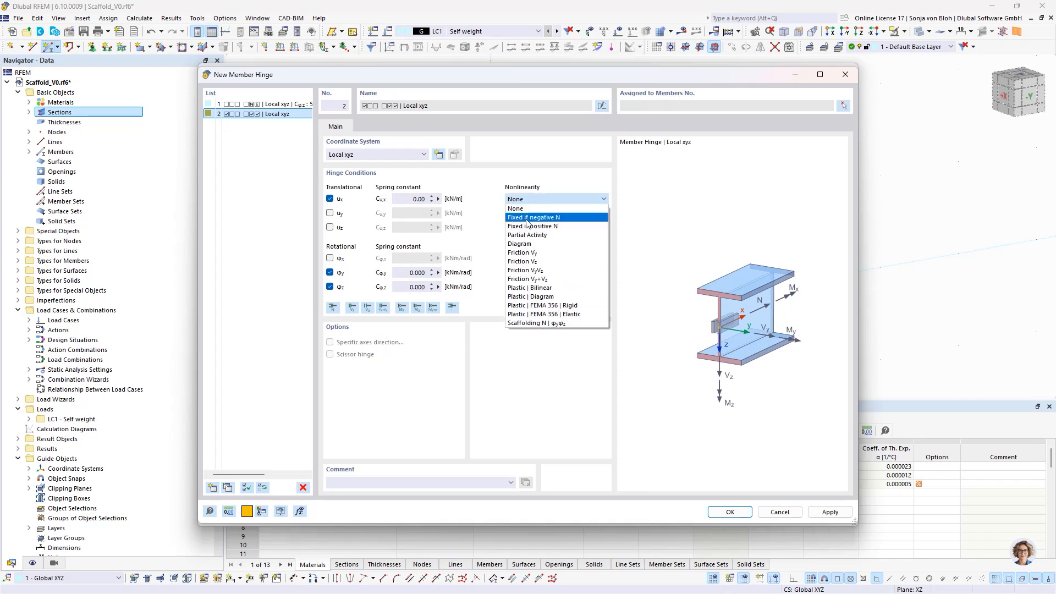
{"action": "left_click", "coordinate": [527, 245]}
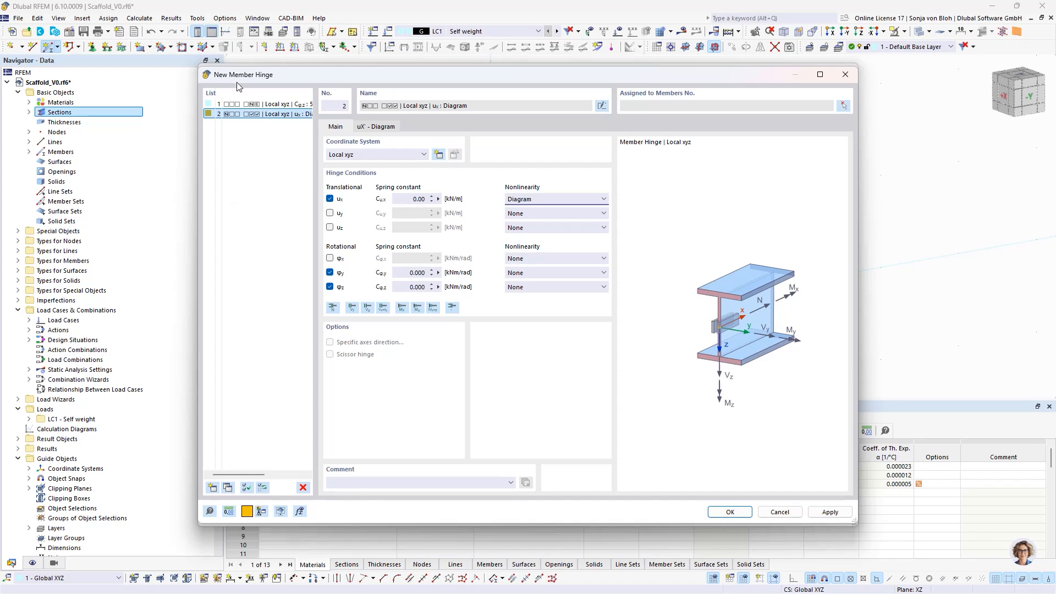
- Make the ux diagram non-symmetric and enter its first point as displacement -10.2 mm with force -16.6 kN
{"action": "left_click", "coordinate": [373, 127]}
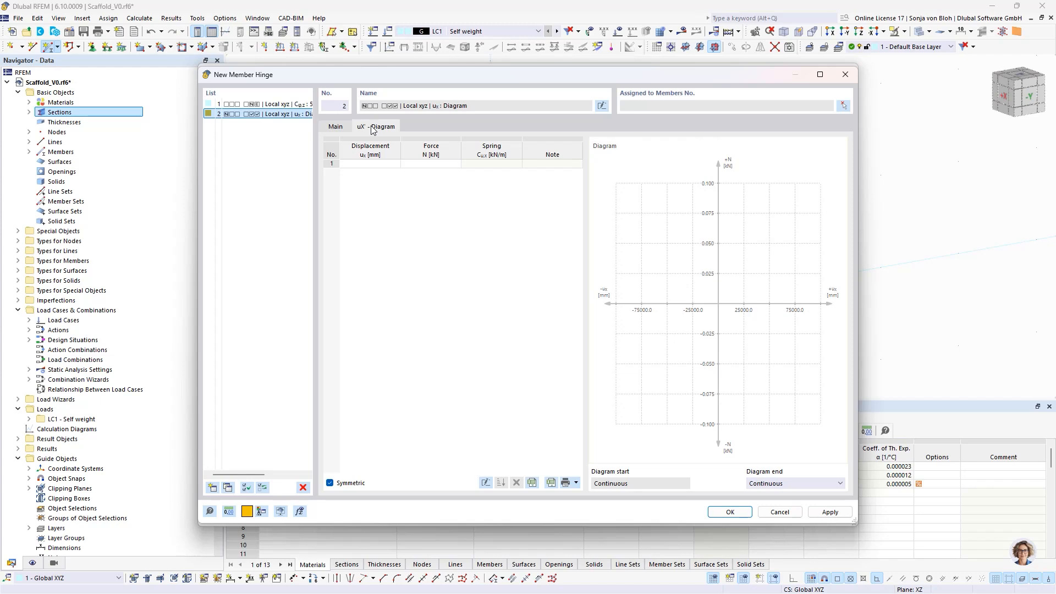
{"action": "left_click", "coordinate": [331, 484]}
{"action": "left_click", "coordinate": [367, 166]}
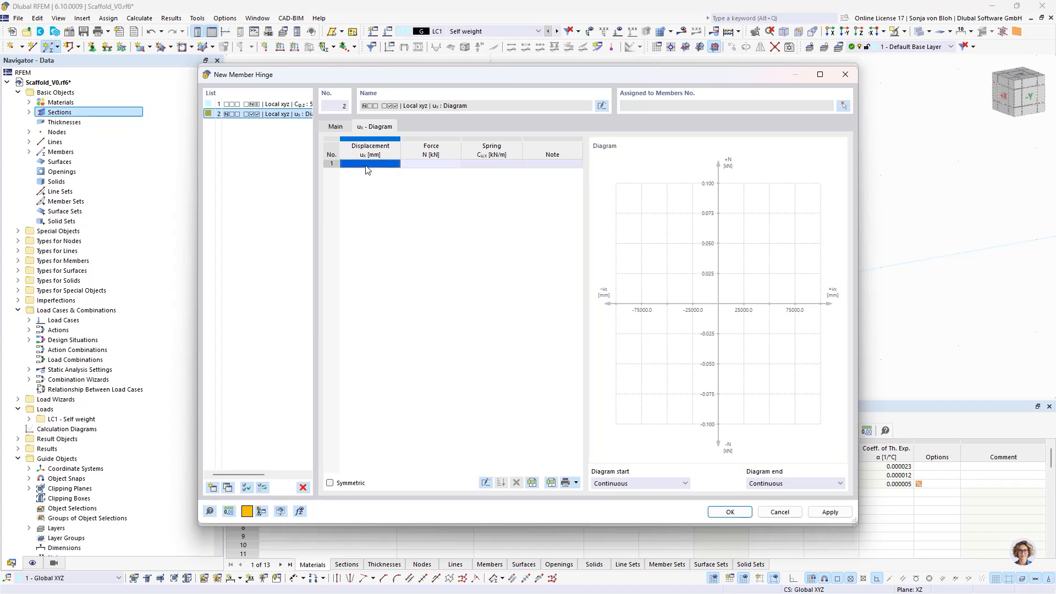
{"action": "left_click", "coordinate": [368, 167]}
{"action": "type", "text": "-10,2"}
{"action": "left_click", "coordinate": [427, 165]}
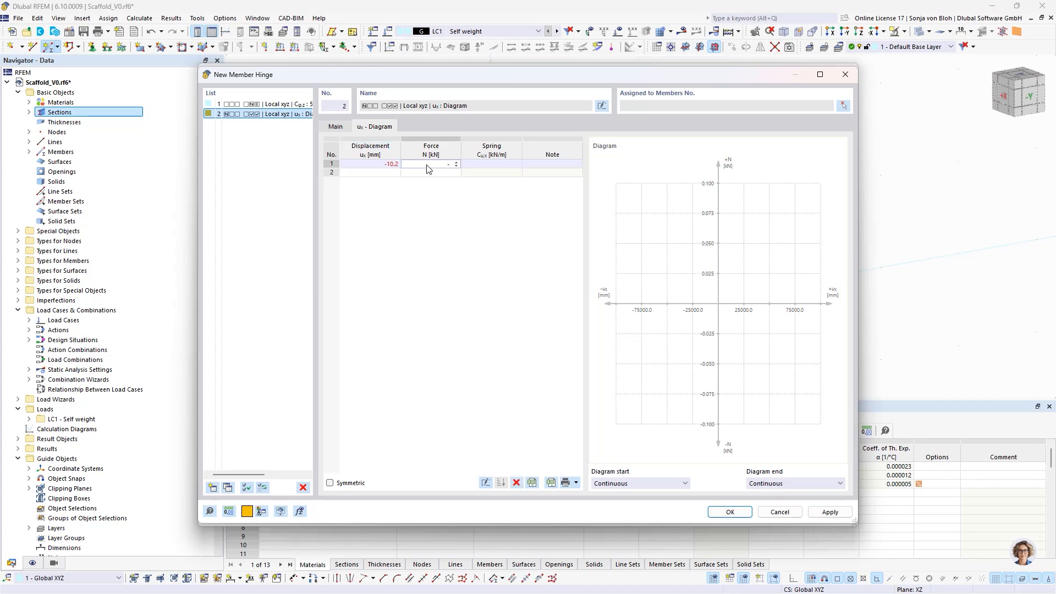
{"action": "type", "text": "-16,6"}
- Add two more points to the ux diagram: 0 mm with 0 kN, and 12.9 mm with 18 kN
{"action": "left_click", "coordinate": [384, 172]}
{"action": "type", "text": "0"}
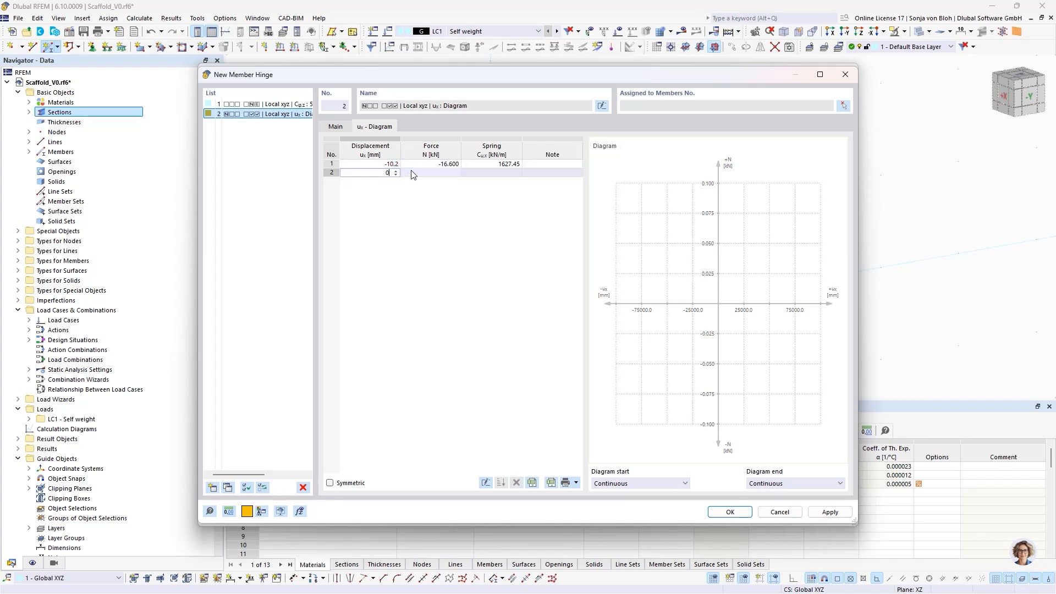
{"action": "left_click", "coordinate": [425, 173]}
{"action": "type", "text": "0"}
{"action": "left_click", "coordinate": [387, 182]}
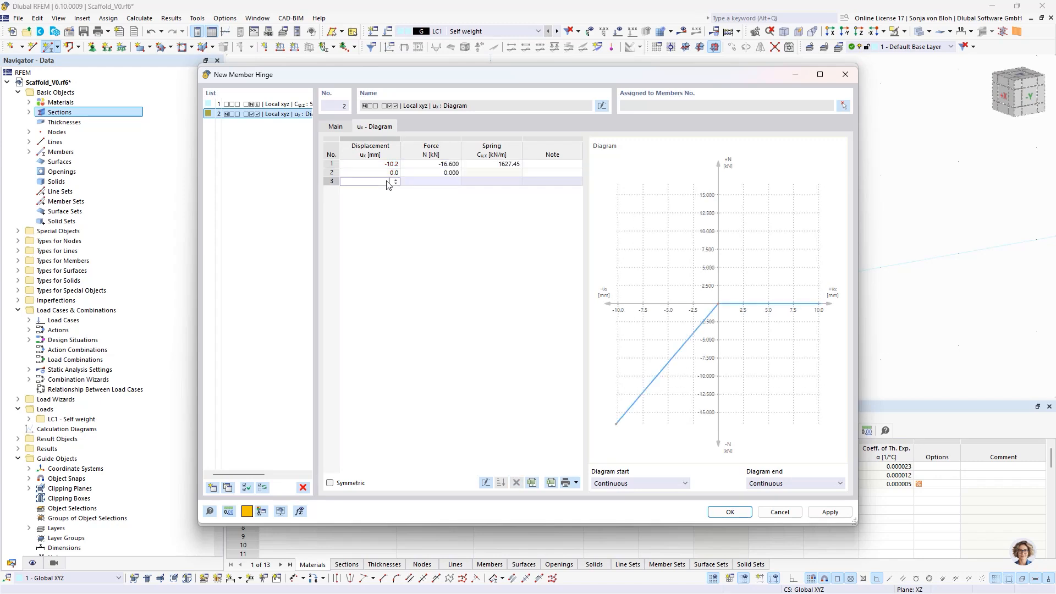
{"action": "type", "text": "12,9"}
{"action": "left_click", "coordinate": [431, 183]}
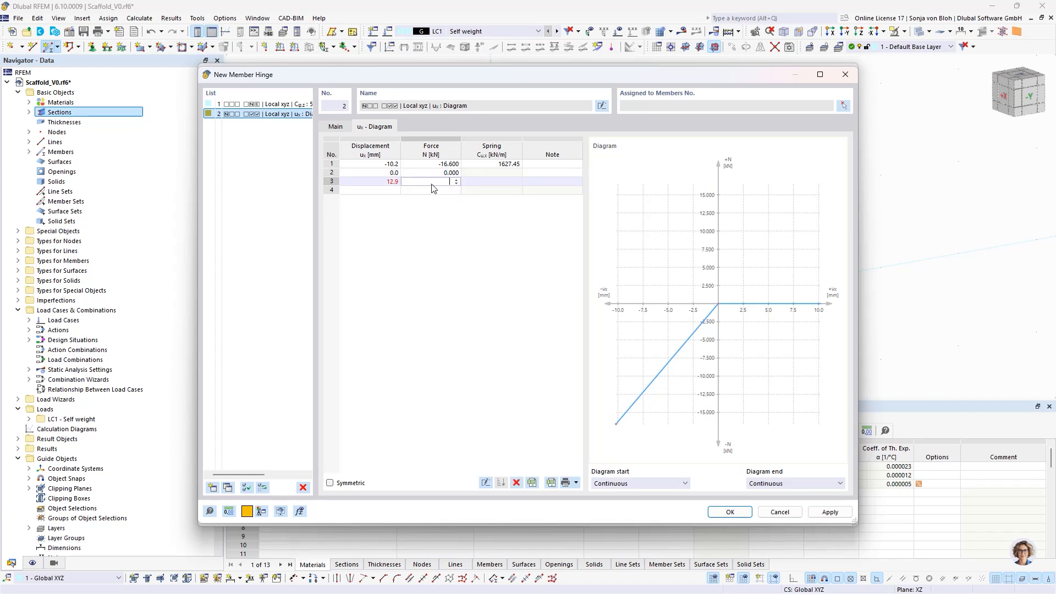
{"action": "type", "text": "18"}
{"action": "key", "text": "Return"}
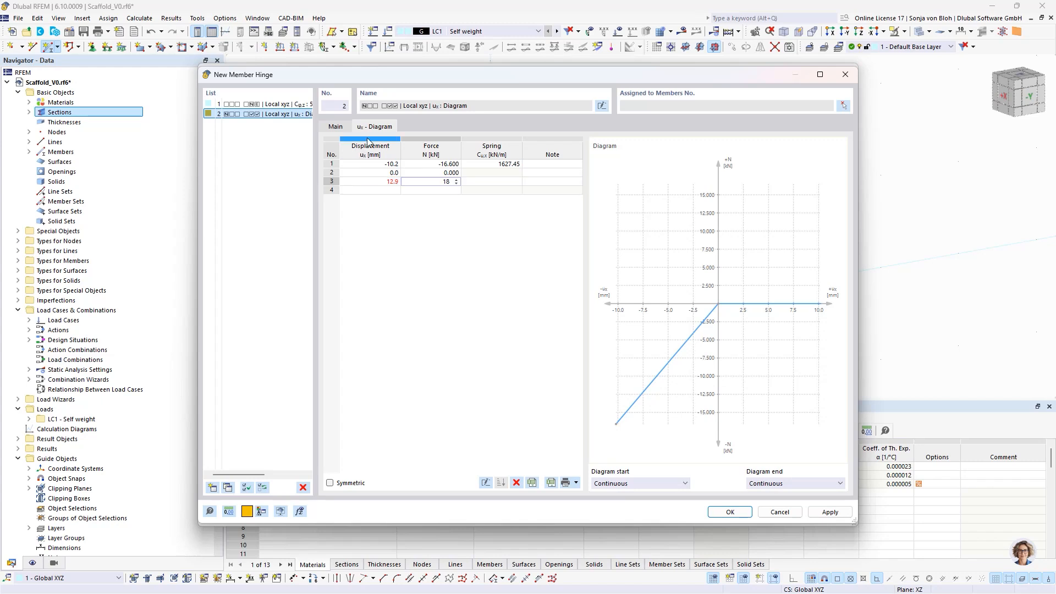
- Remove the φz release from the new hinge, save it, and assign hinge 2 to the member end as well
{"action": "left_click", "coordinate": [335, 127]}
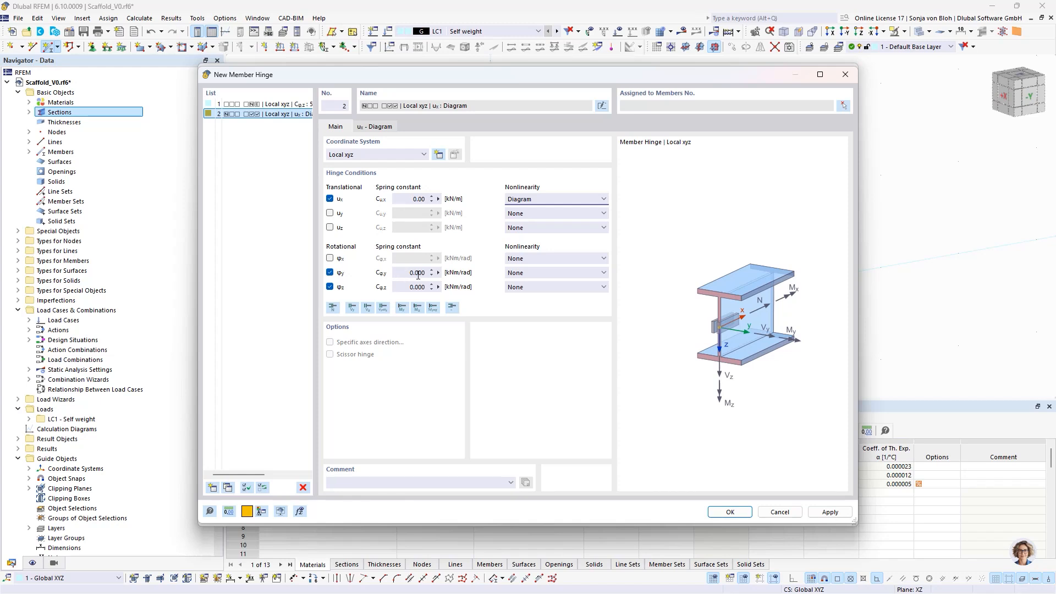
{"action": "left_click", "coordinate": [330, 287]}
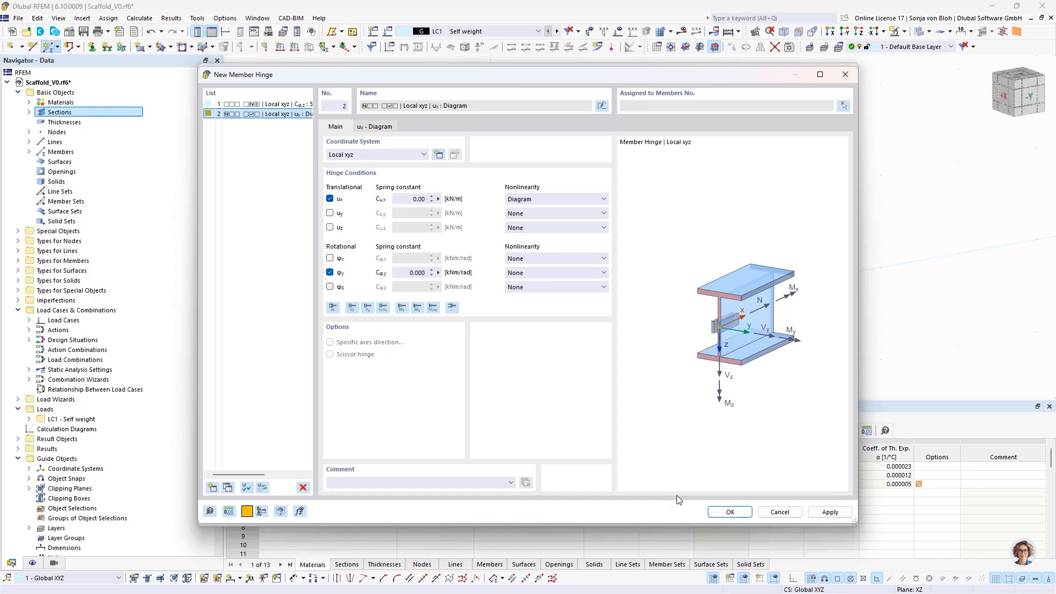
{"action": "left_click", "coordinate": [726, 512]}
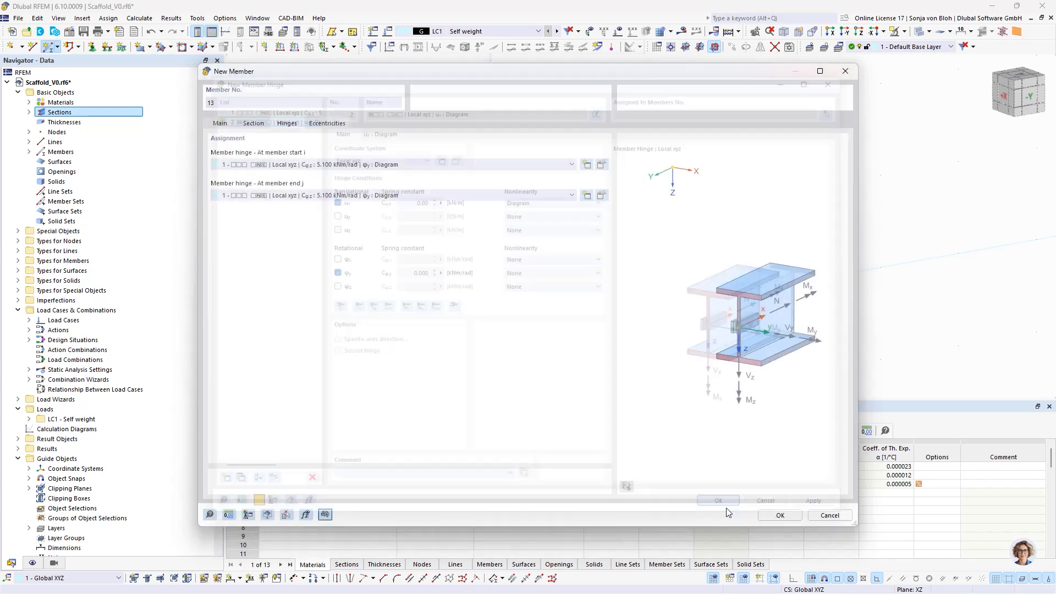
{"action": "left_click", "coordinate": [506, 200]}
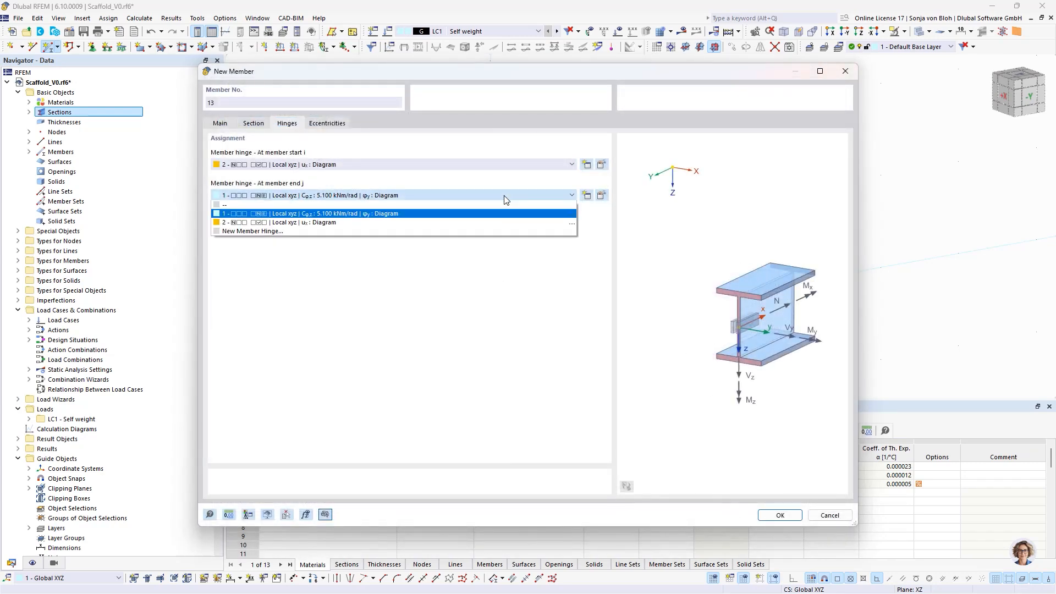
{"action": "left_click", "coordinate": [464, 224]}
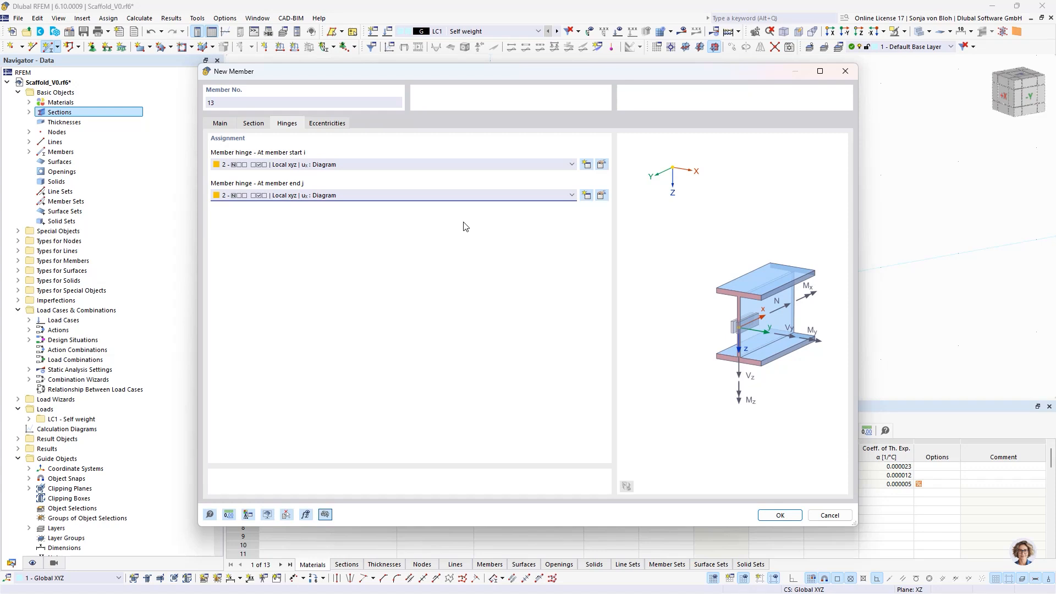
- Create an absolute eccentricity for the member start in the Global XYZ system, with eX -77 mm and eY 50 mm
{"action": "left_click", "coordinate": [341, 125]}
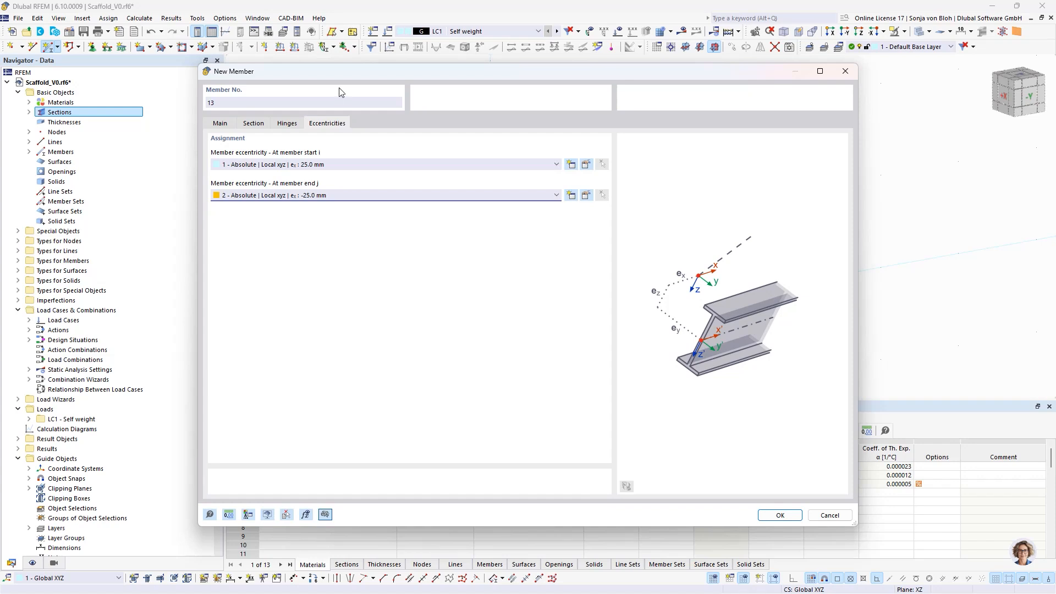
{"action": "left_click", "coordinate": [572, 165]}
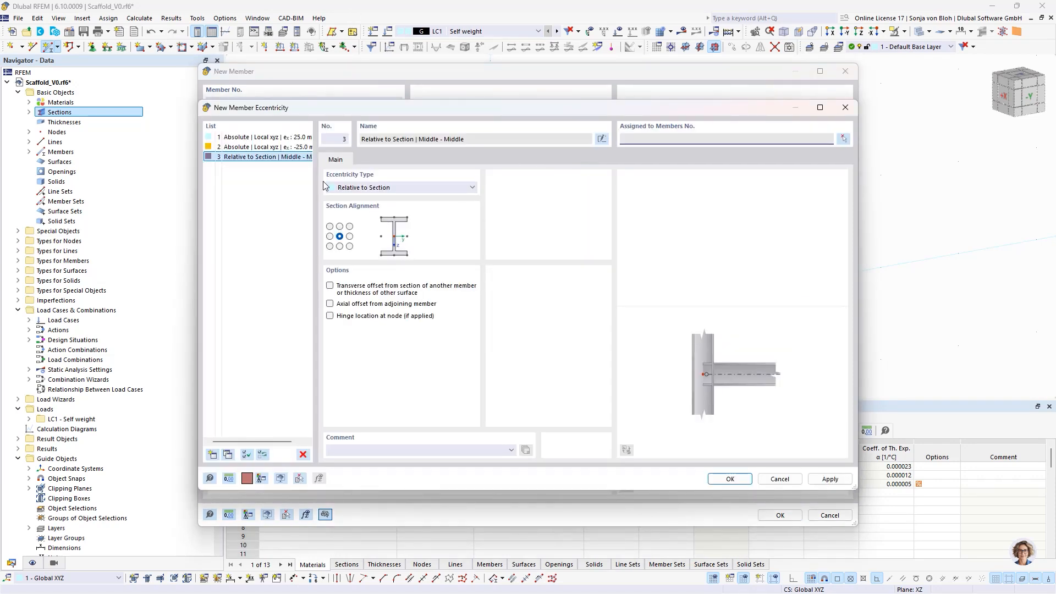
{"action": "left_click", "coordinate": [388, 187]}
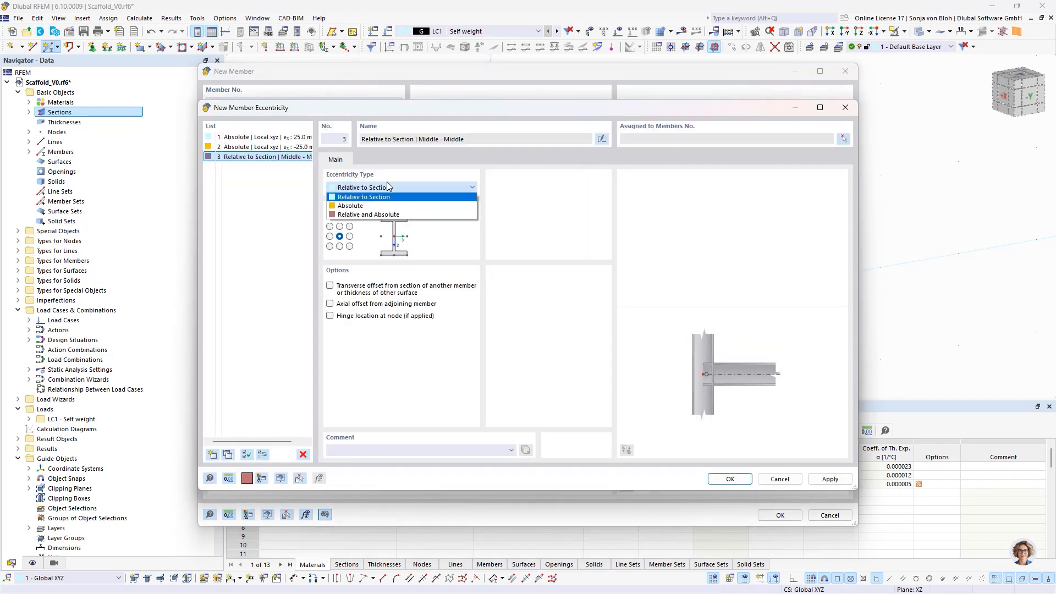
{"action": "left_click", "coordinate": [361, 207]}
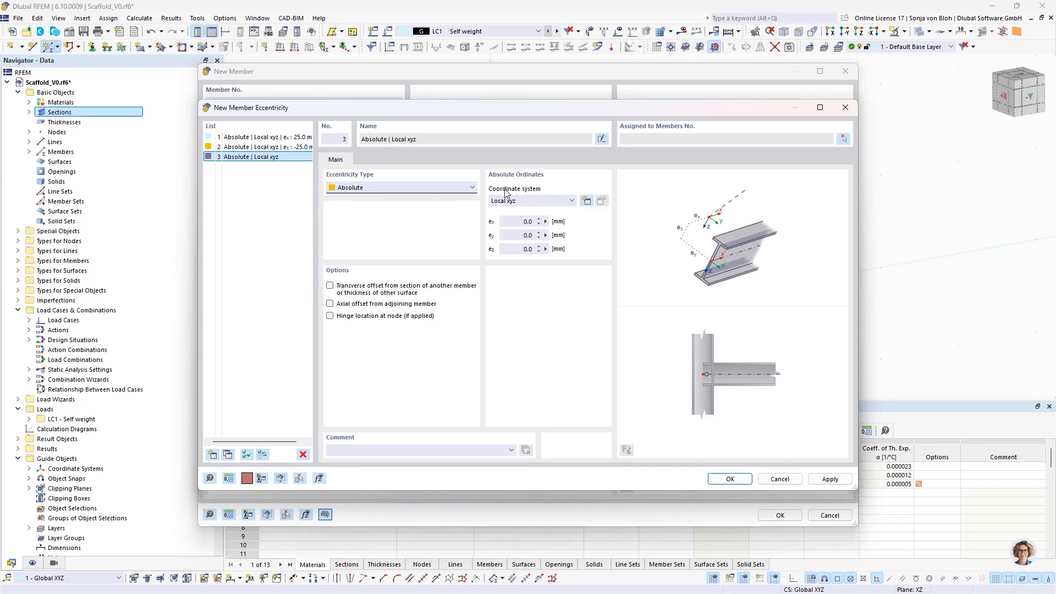
{"action": "left_click", "coordinate": [531, 201]}
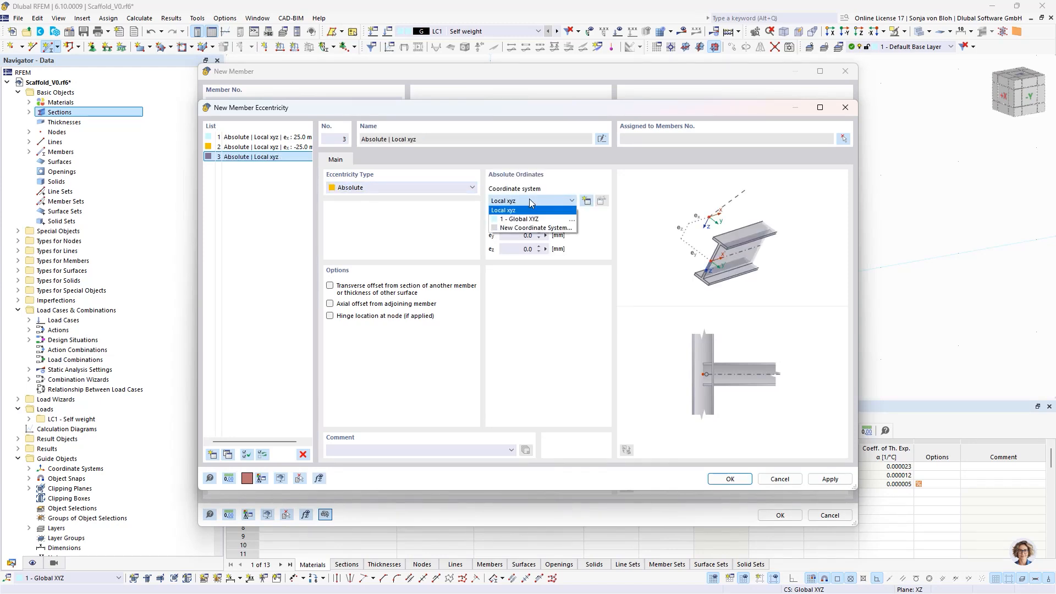
{"action": "left_click", "coordinate": [515, 219]}
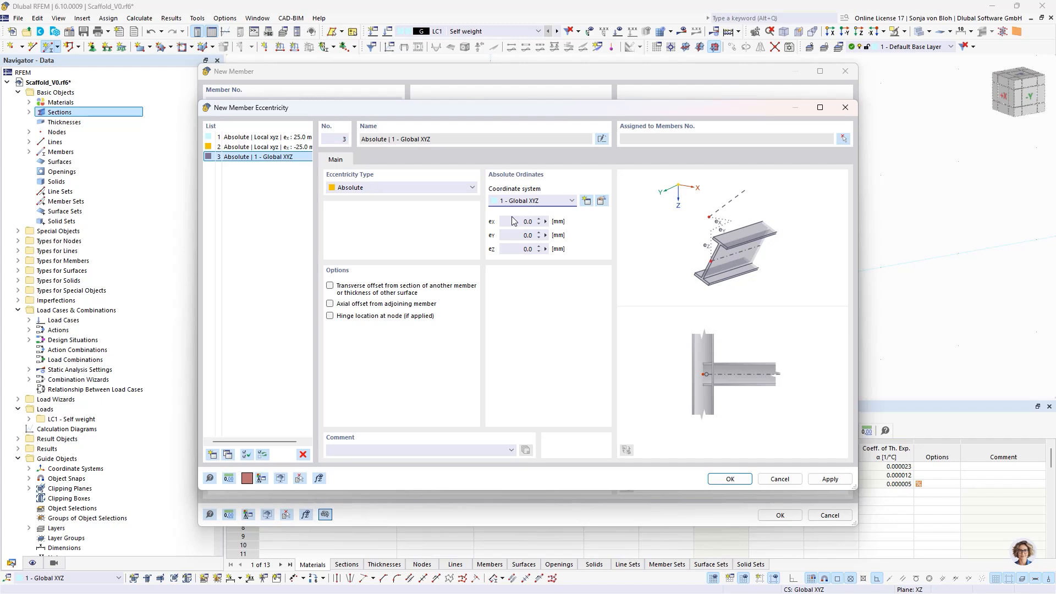
{"action": "left_click", "coordinate": [522, 221]}
{"action": "type", "text": "-77"}
{"action": "key", "text": "Tab"}
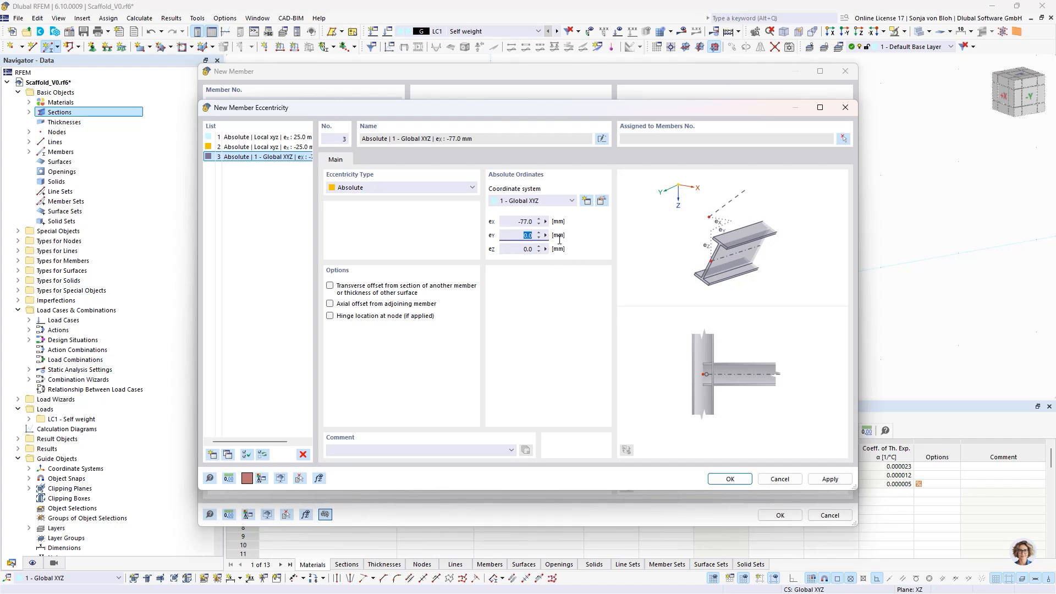
{"action": "type", "text": "5"}
{"action": "left_click", "coordinate": [730, 479]}
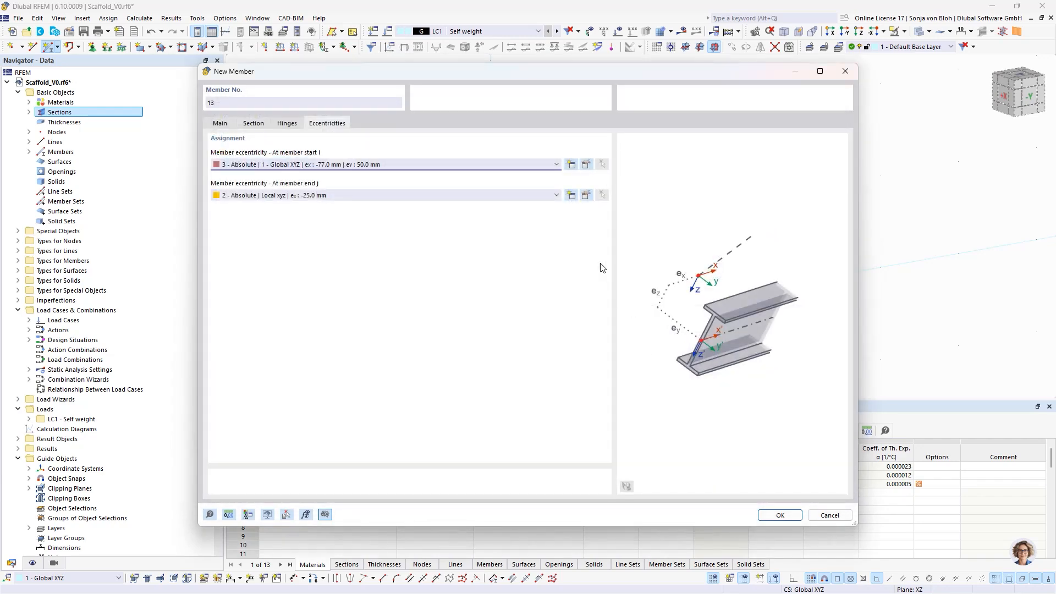
- Create an absolute eccentricity for the member end in the Global XYZ system, with eX 77 mm and eY 50 mm
{"action": "left_click", "coordinate": [571, 195]}
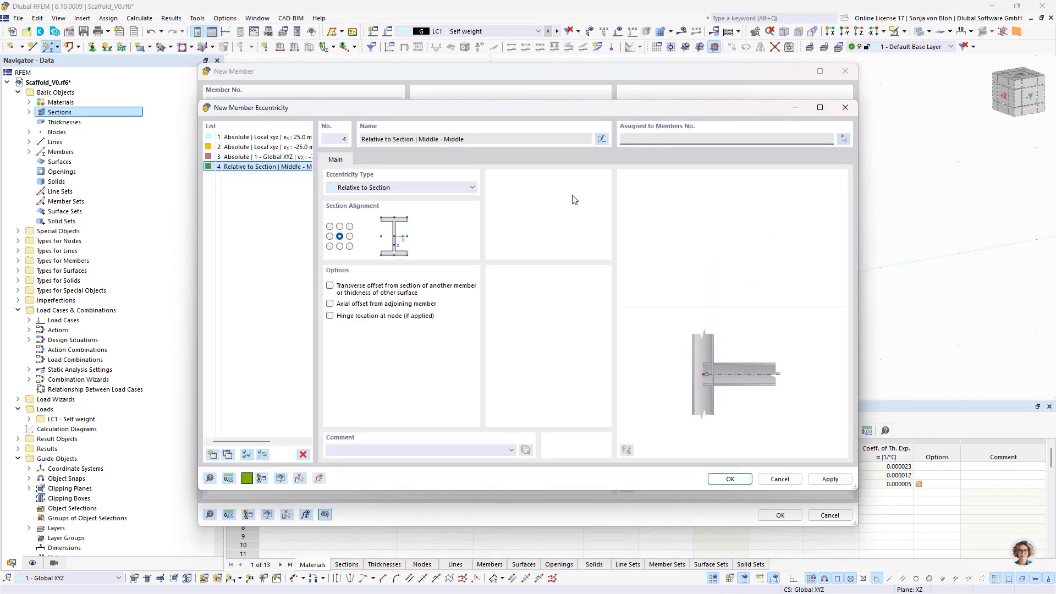
{"action": "left_click", "coordinate": [395, 186]}
{"action": "left_click", "coordinate": [374, 201]}
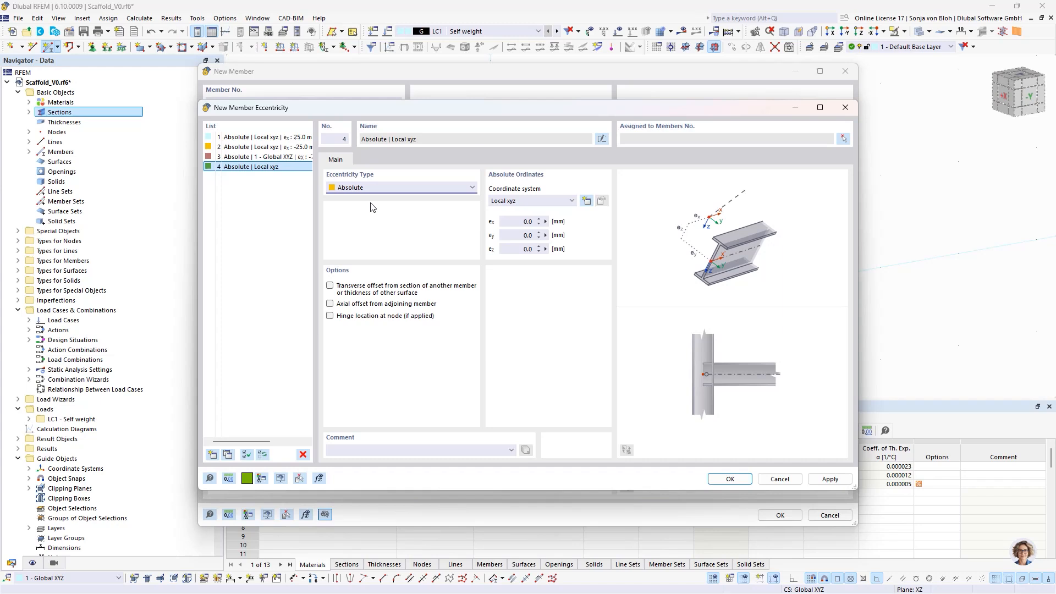
{"action": "left_click", "coordinate": [497, 199]}
{"action": "left_click", "coordinate": [509, 215]}
{"action": "left_click", "coordinate": [516, 222]}
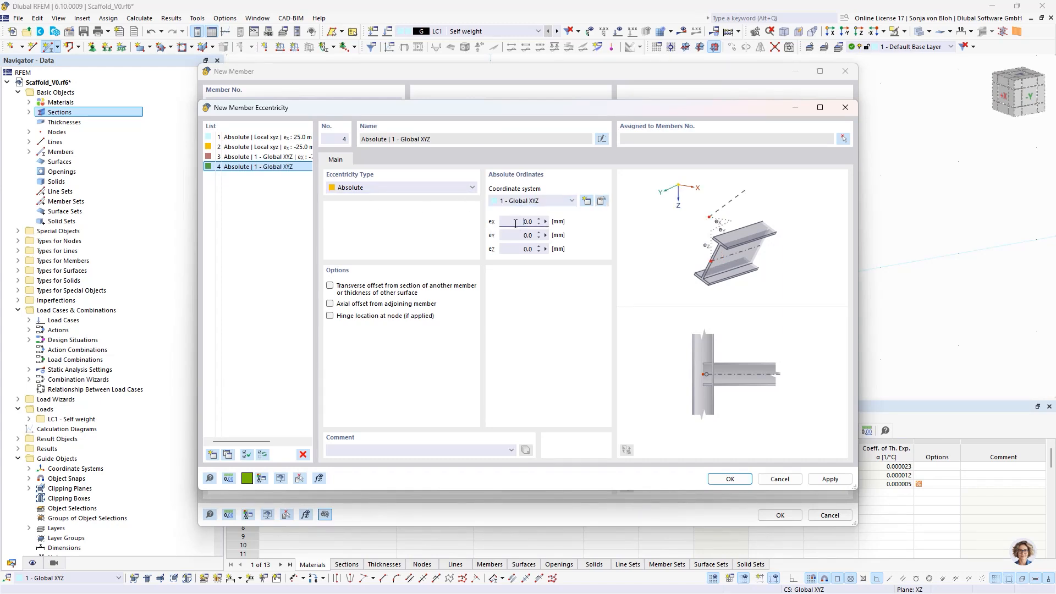
{"action": "left_click_drag", "start_coordinate": [515, 224], "coordinate": [604, 234]}
{"action": "type", "text": "77"}
{"action": "key", "text": "Tab"}
{"action": "type", "text": "5"}
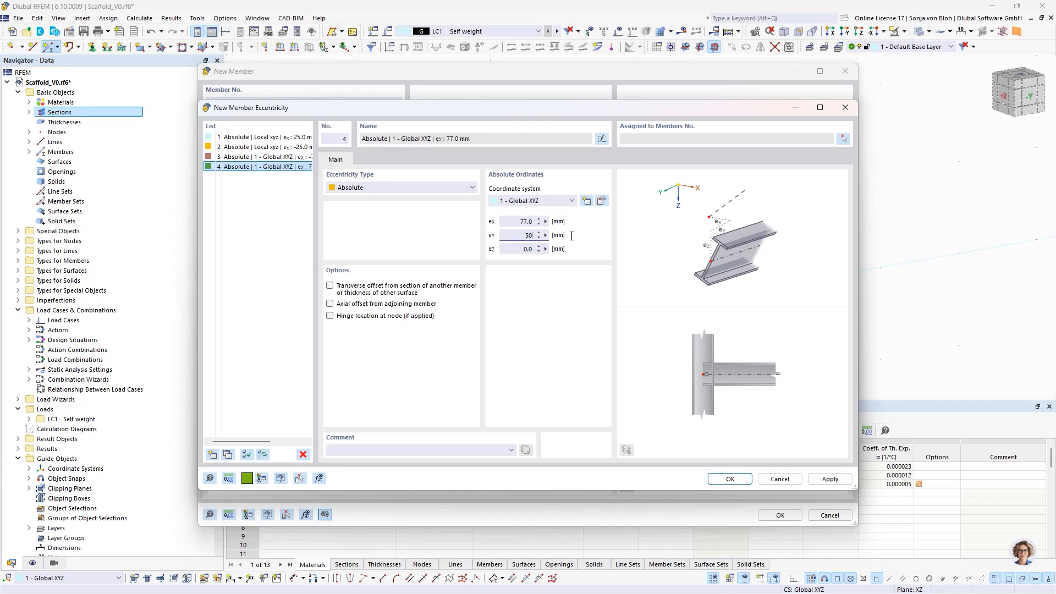
{"action": "left_click", "coordinate": [725, 479]}
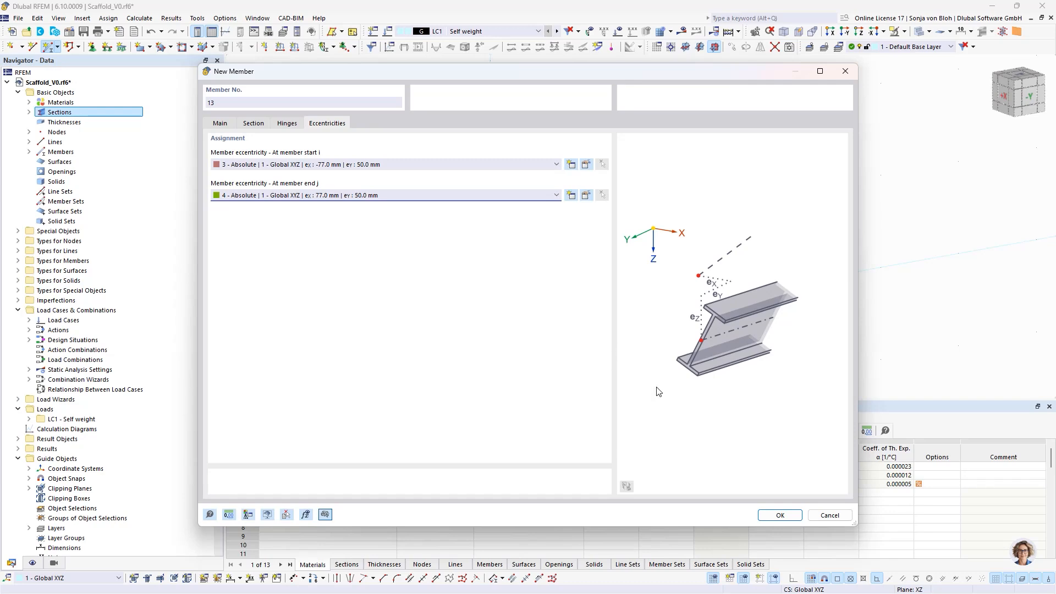
- Place the longitudinal diagonal from the node at X 2.570, Y 0.730, Z -0.400 m to the standard's top at X 0, Y 0.730, Z -2.400 m
{"action": "left_click", "coordinate": [779, 515]}
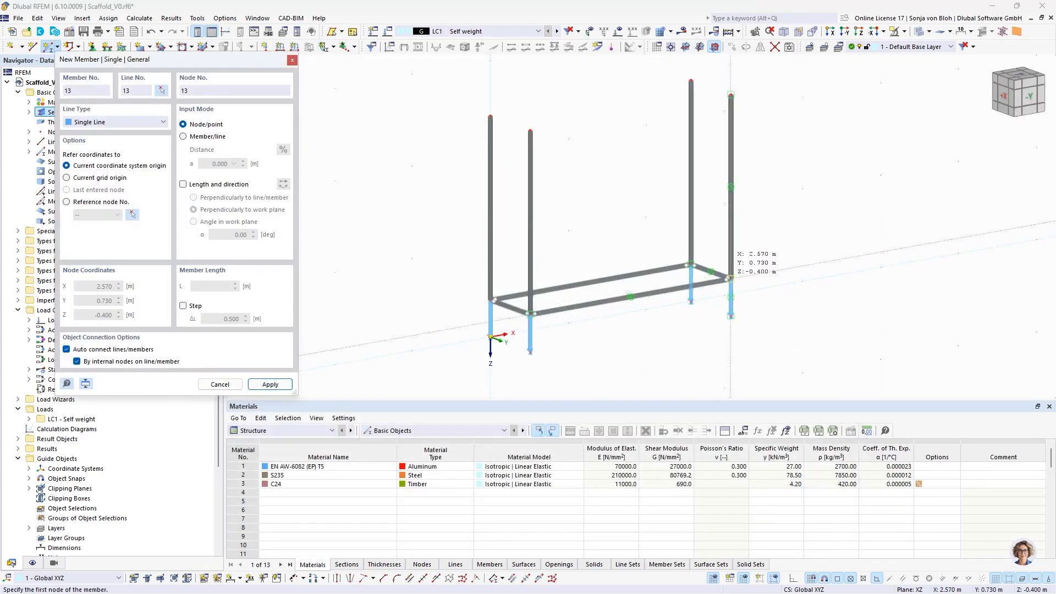
{"action": "left_click", "coordinate": [730, 276]}
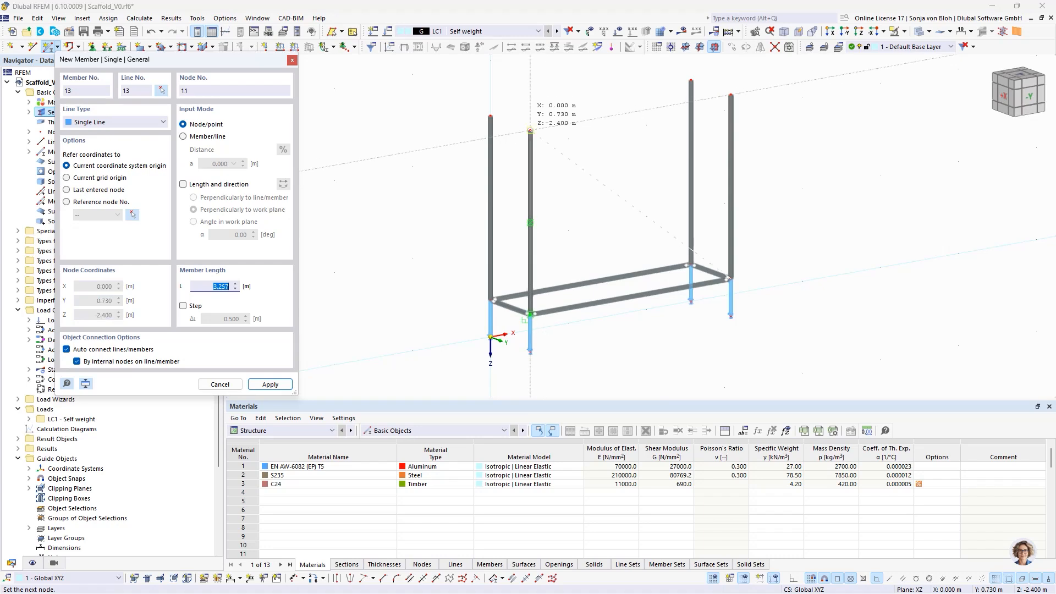
{"action": "left_click", "coordinate": [529, 130]}
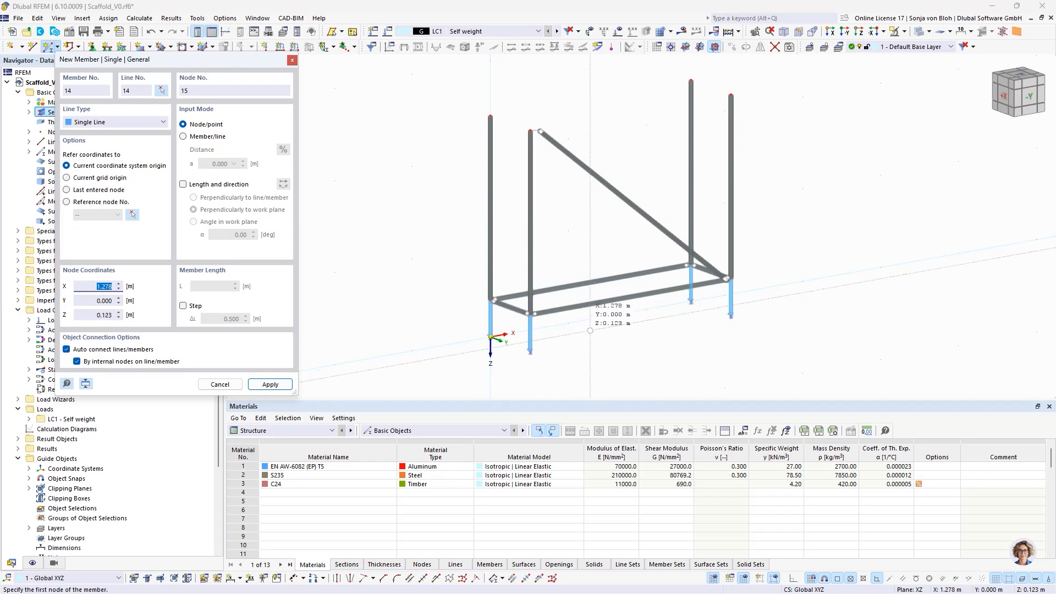
{"action": "key", "text": "Escape"}
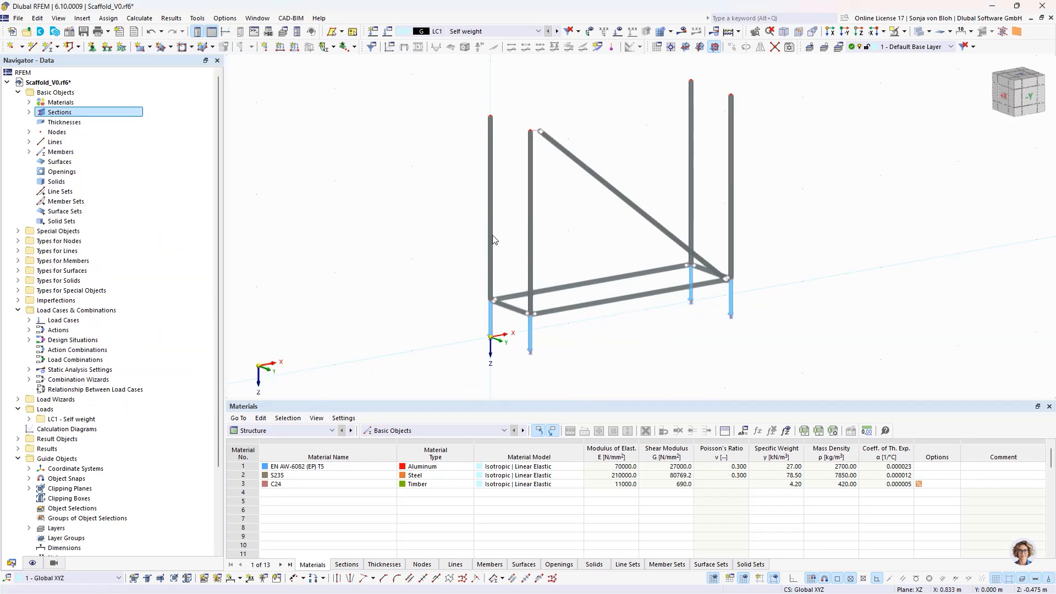
- Set up a new single beam member with the comment "Transverse diagonal" and check its section and hinge assignments
{"action": "left_click", "coordinate": [50, 46]}
{"action": "left_click", "coordinate": [255, 488]}
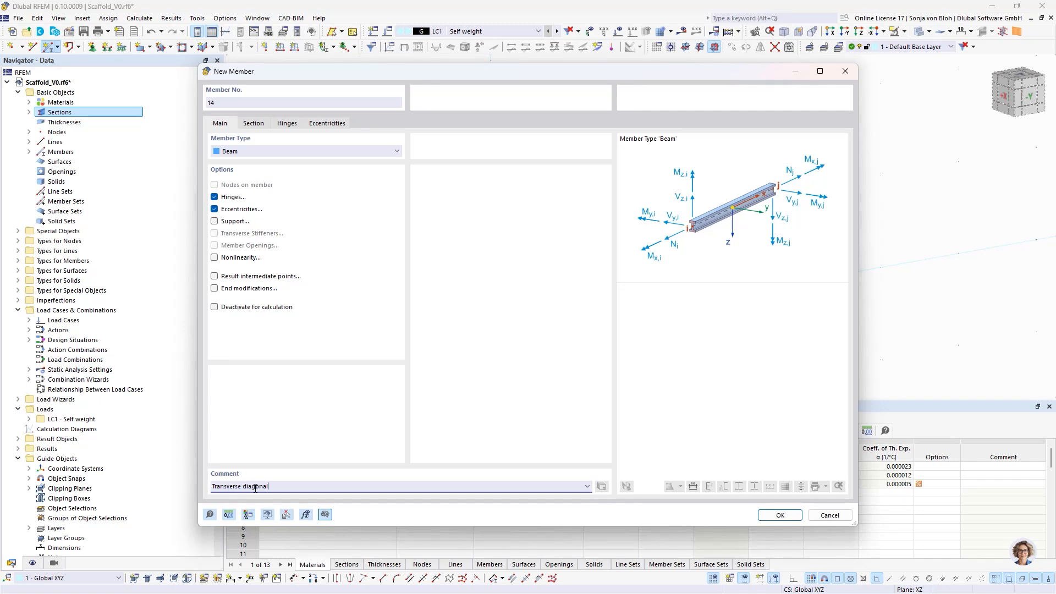
{"action": "left_click", "coordinate": [254, 123]}
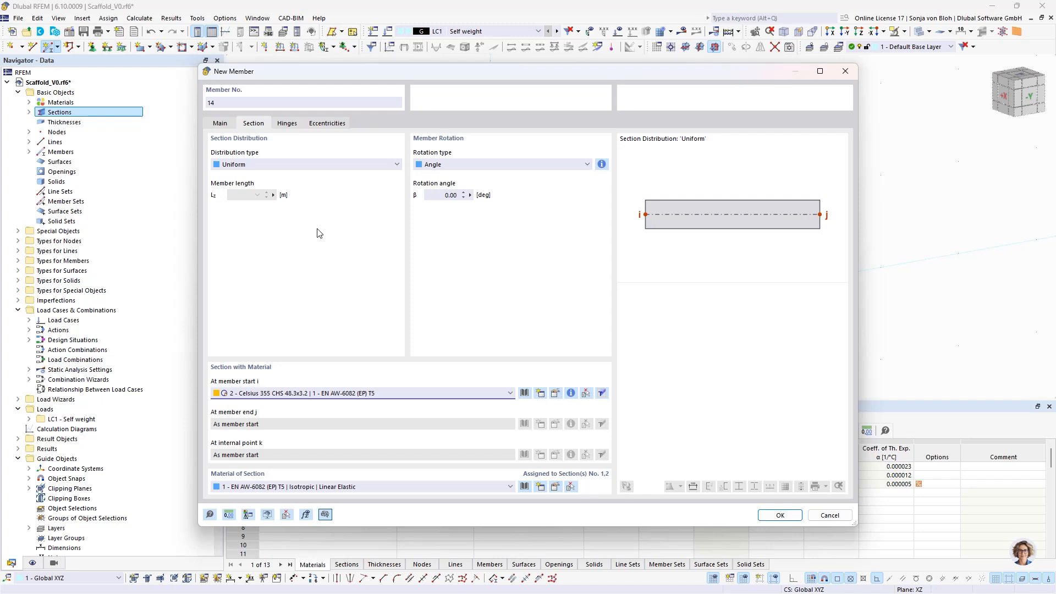
{"action": "left_click", "coordinate": [286, 125]}
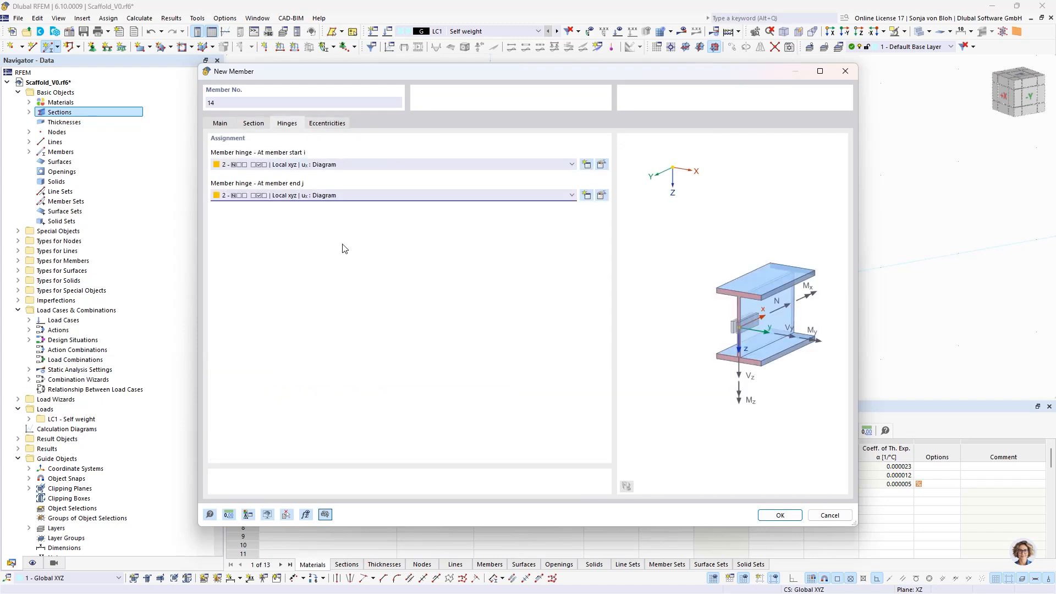
{"action": "left_click", "coordinate": [333, 125]}
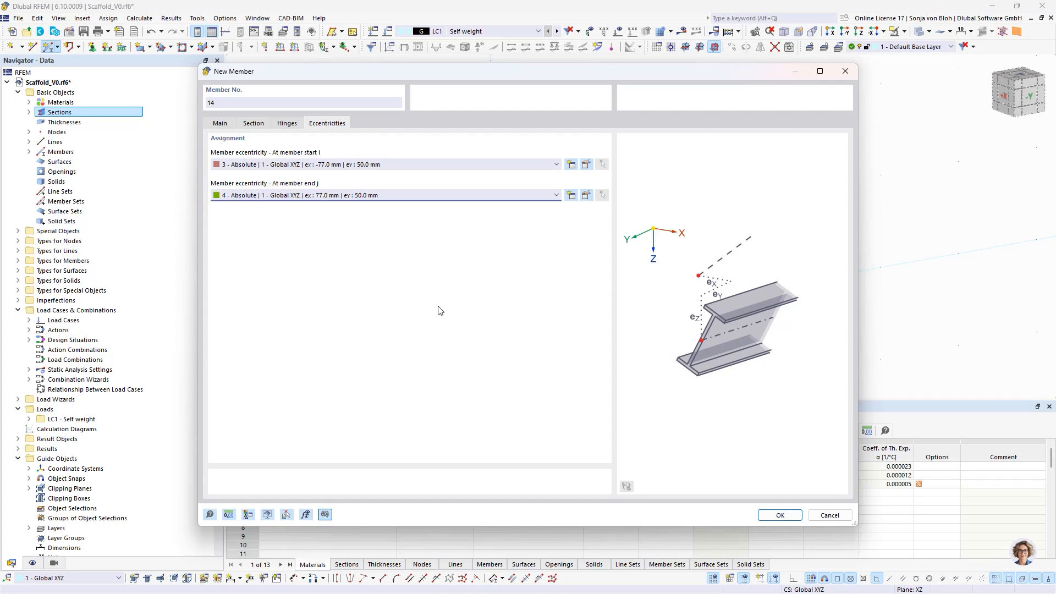
- Create an absolute eccentricity for the transverse diagonal's start in the Global XYZ system, with eX -50 mm and eY 77 mm
{"action": "left_click", "coordinate": [571, 195]}
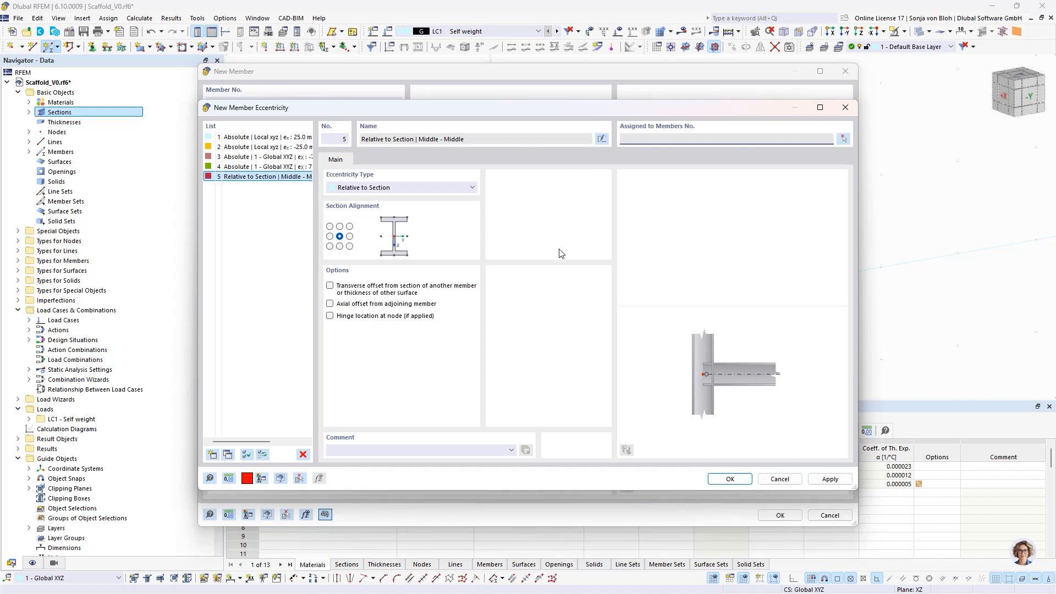
{"action": "left_click", "coordinate": [385, 187]}
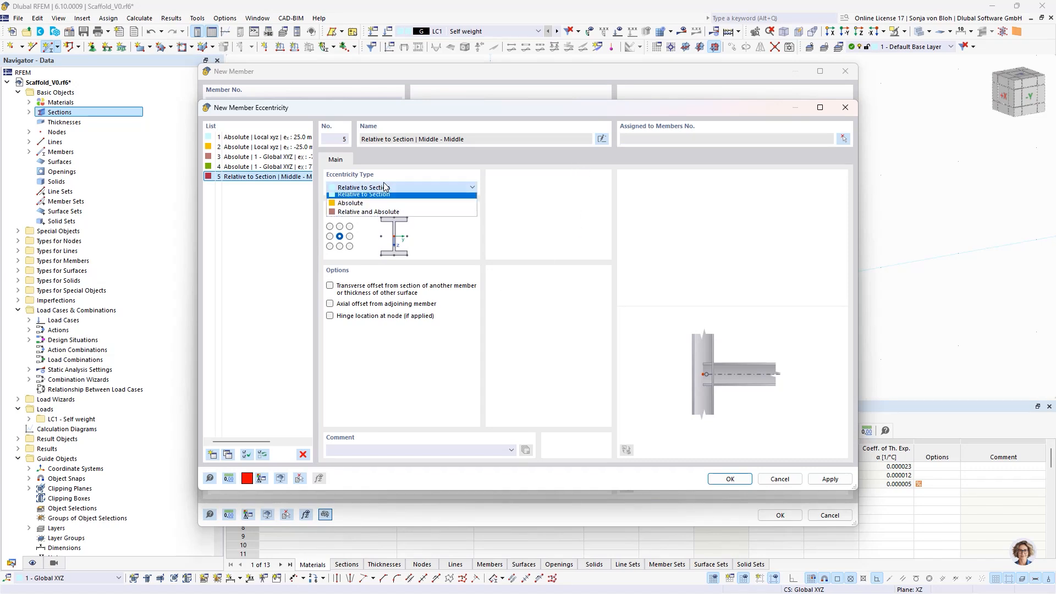
{"action": "left_click", "coordinate": [351, 206]}
{"action": "left_click", "coordinate": [531, 202]}
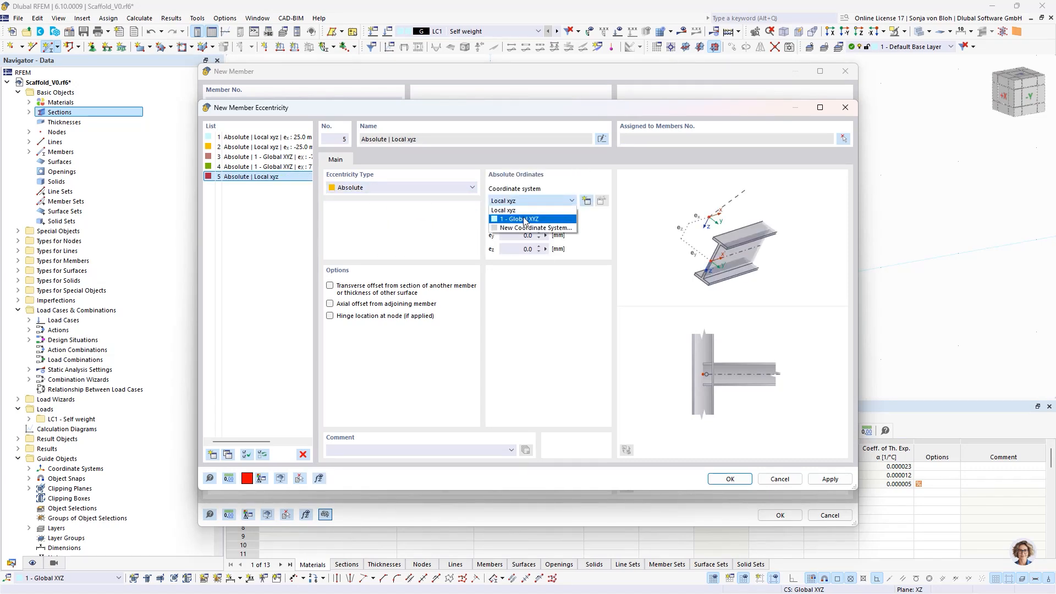
{"action": "left_click", "coordinate": [526, 220]}
{"action": "left_click", "coordinate": [511, 223]}
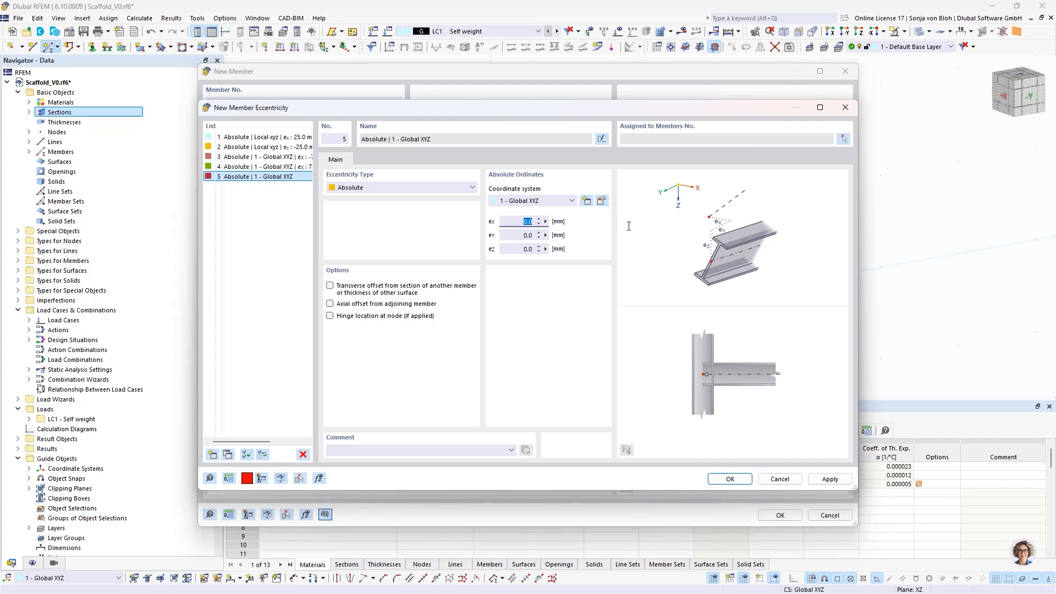
{"action": "type", "text": "-50"}
{"action": "key", "text": "Tab"}
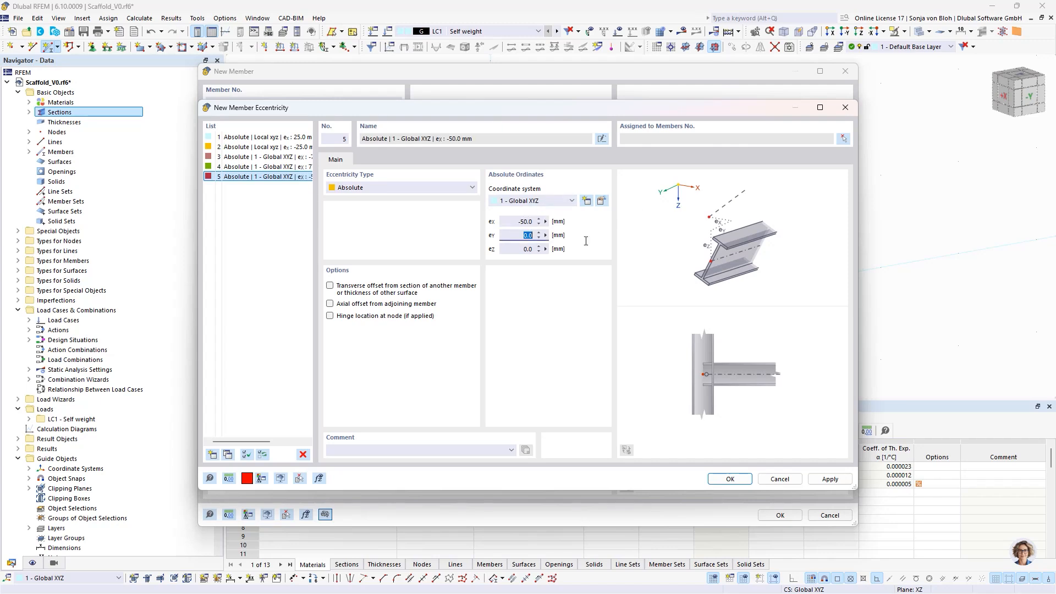
{"action": "type", "text": "77"}
{"action": "left_click", "coordinate": [722, 479]}
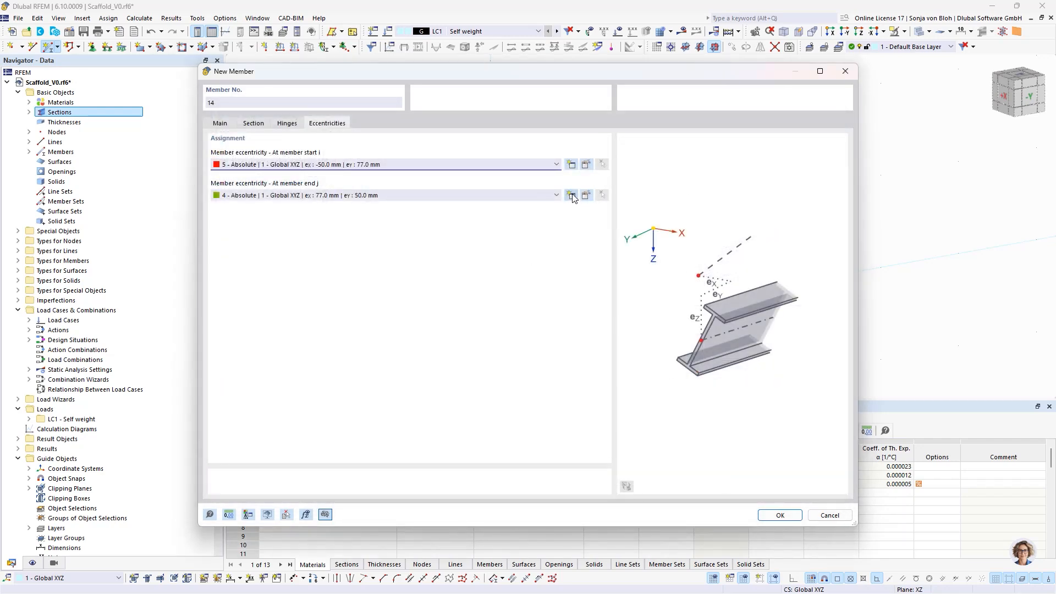
- Create an absolute eccentricity for the transverse diagonal's end in the Global XYZ system, with eX -50 mm and eY -77 mm
{"action": "left_click", "coordinate": [571, 195]}
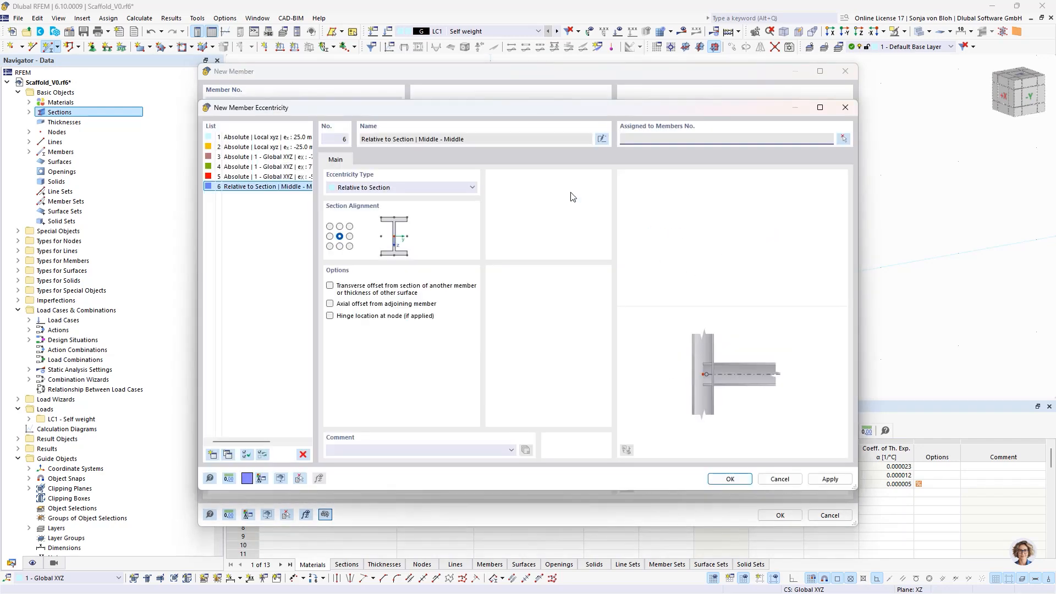
{"action": "left_click", "coordinate": [372, 190]}
{"action": "left_click", "coordinate": [368, 205]}
{"action": "left_click", "coordinate": [528, 200]}
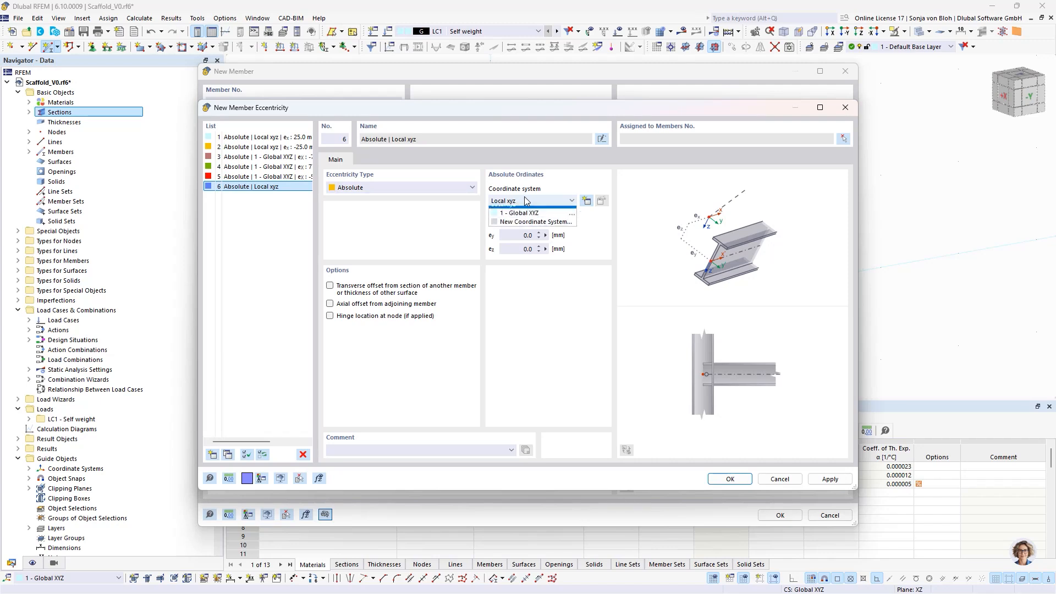
{"action": "left_click", "coordinate": [512, 219]}
{"action": "key", "text": "Tab"}
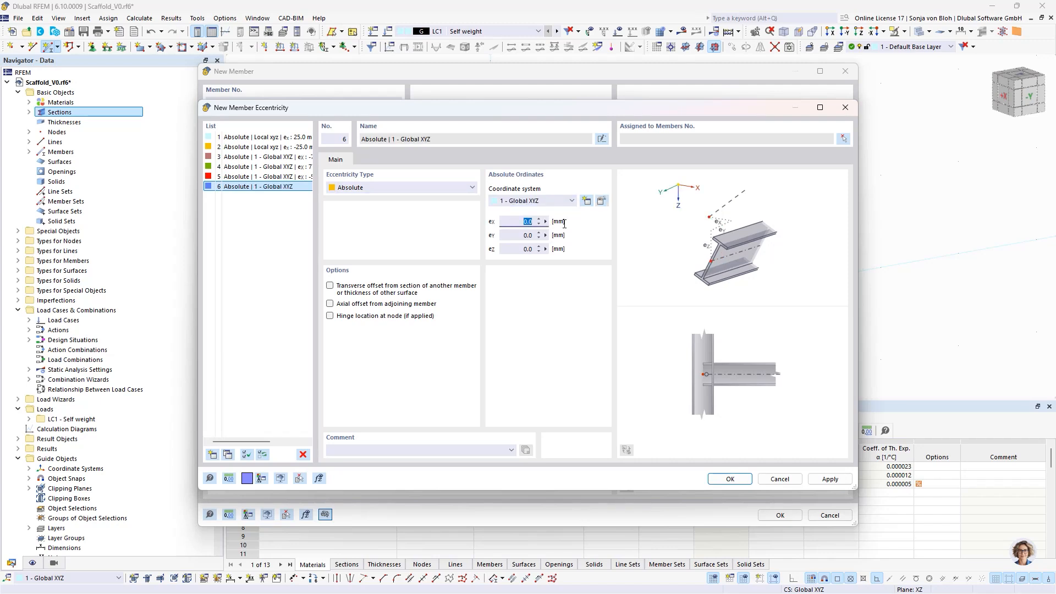
{"action": "type", "text": "-"}
{"action": "key", "text": "Tab"}
{"action": "type", "text": "-"}
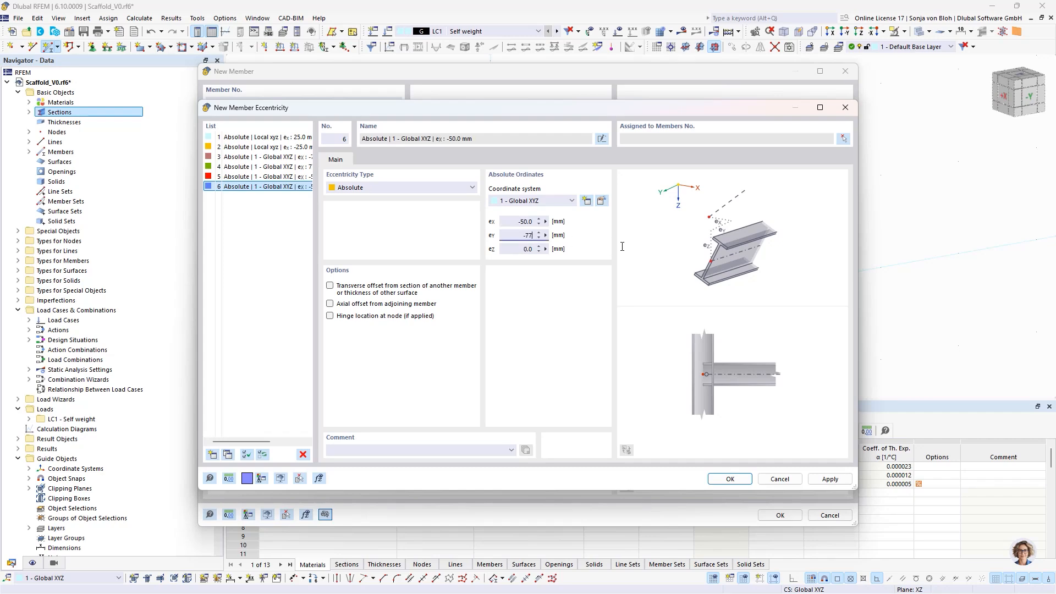
{"action": "left_click", "coordinate": [727, 478]}
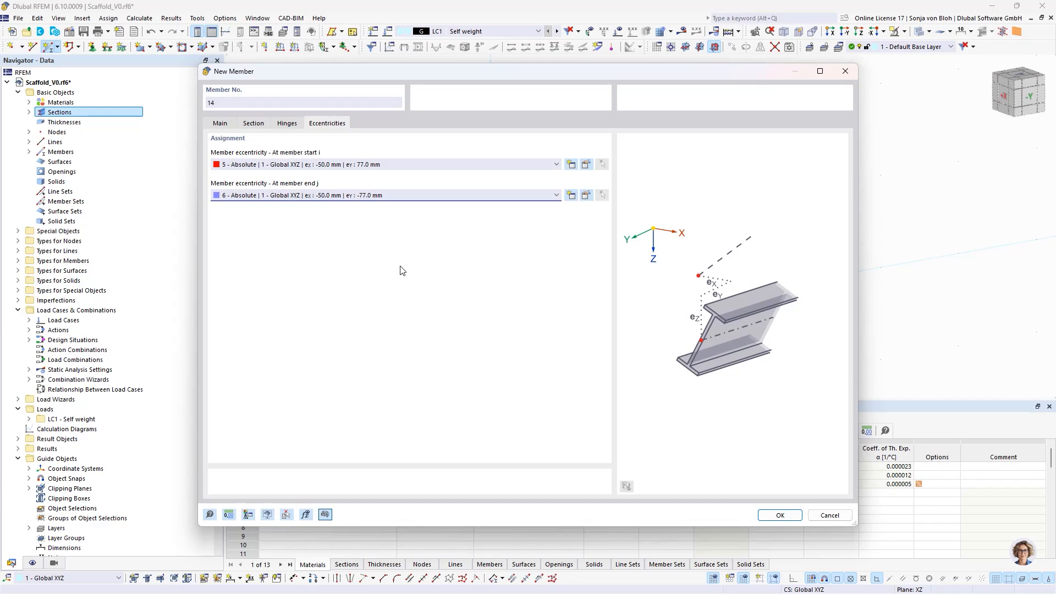
- Place the transverse diagonal from the foot of the standard above the origin to the top of the neighbouring standard at X 0, Y 0.730 m
{"action": "left_click", "coordinate": [770, 516]}
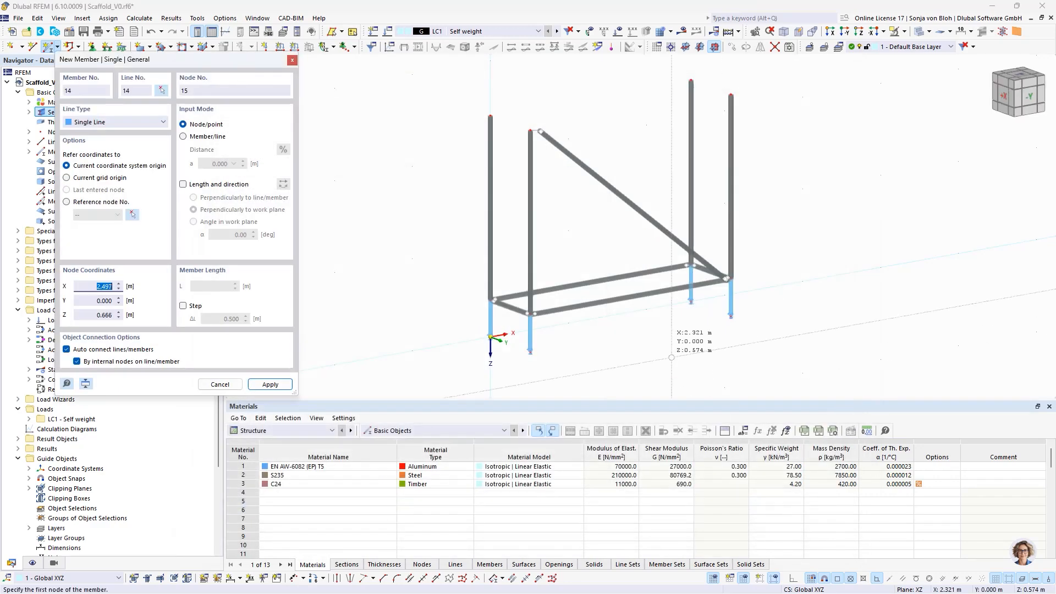
{"action": "left_click", "coordinate": [490, 300]}
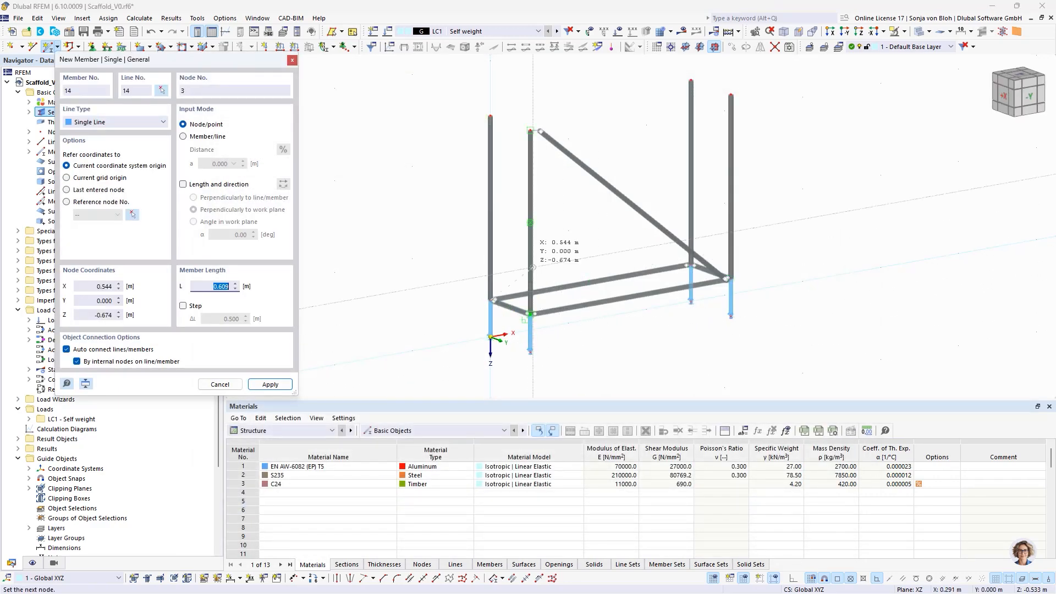
{"action": "left_click", "coordinate": [530, 131]}
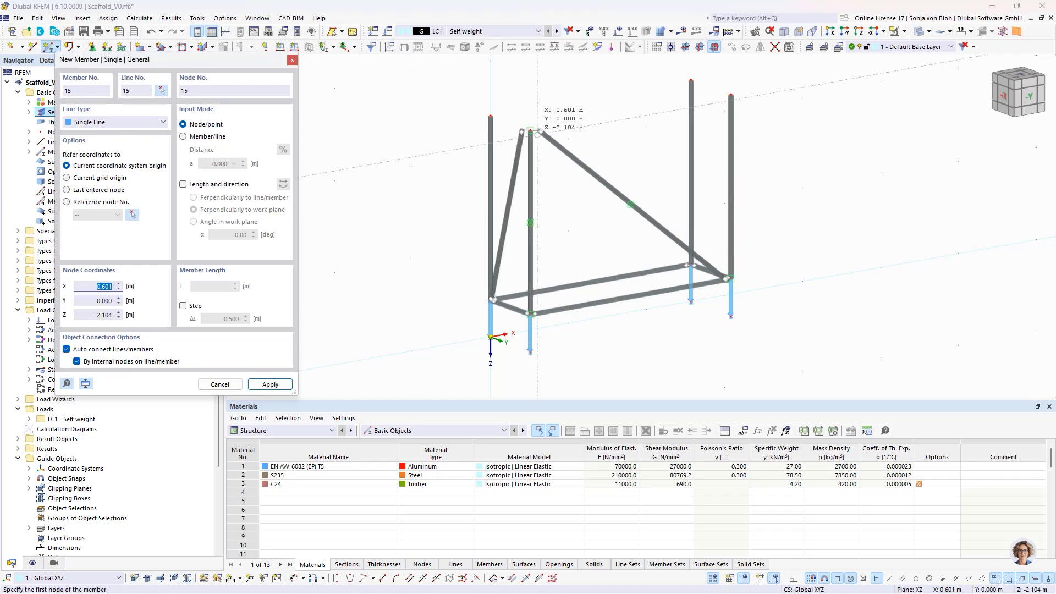
{"action": "key", "text": "Escape"}
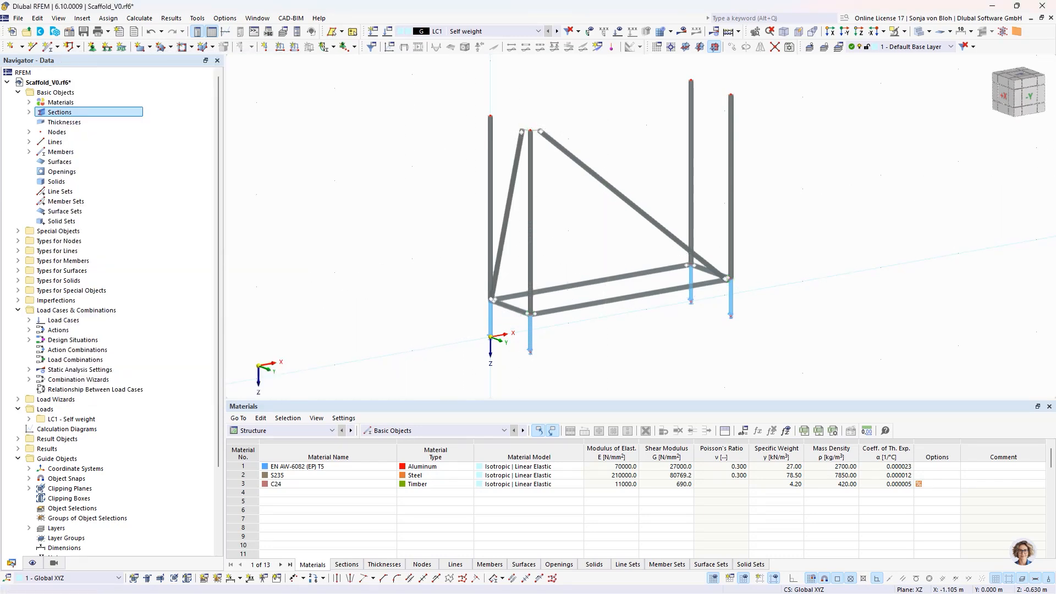
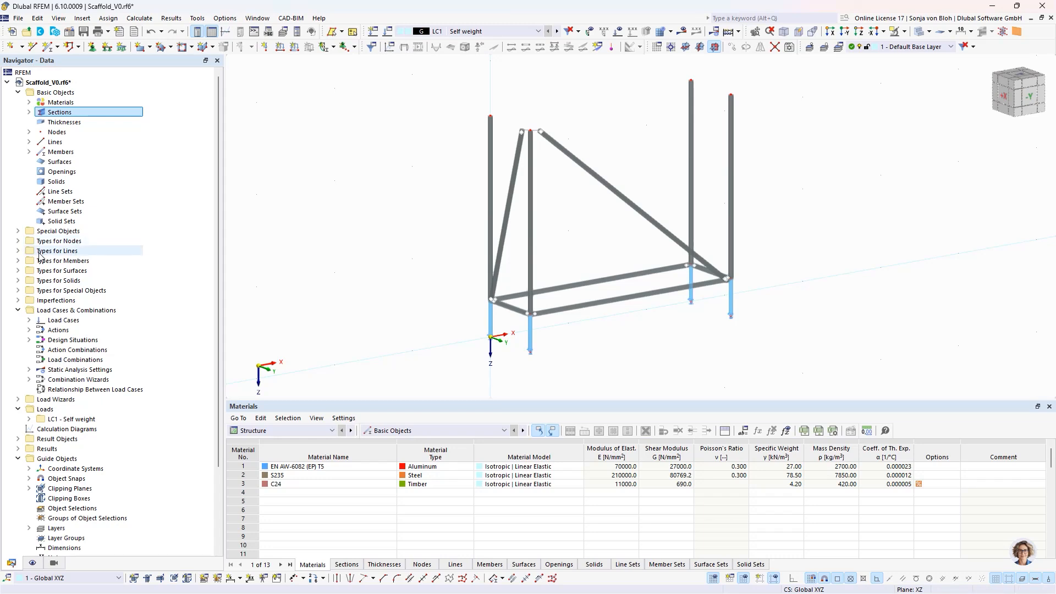
- Create a structure modification that modifies the stiffnesses of members, leaving the partial safety factor option off
{"action": "left_click", "coordinate": [18, 231]}
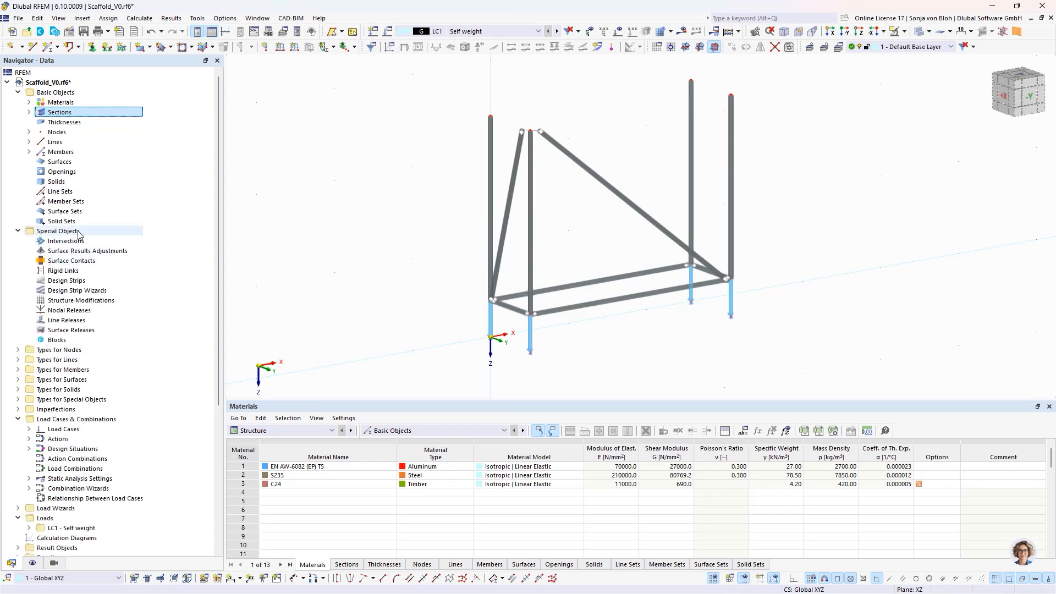
{"action": "right_click", "coordinate": [89, 300]}
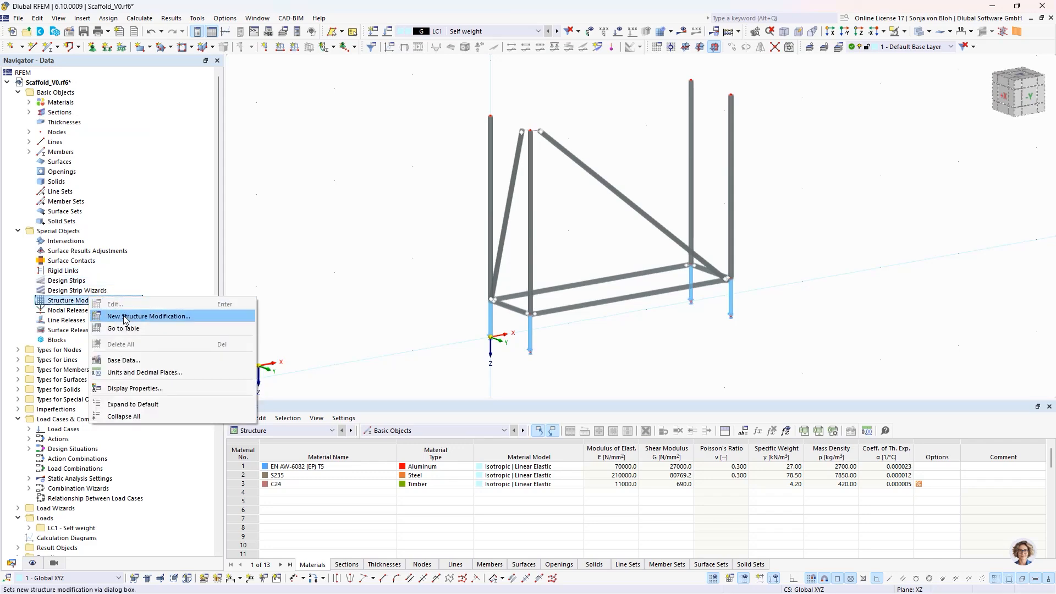
{"action": "left_click", "coordinate": [126, 317]}
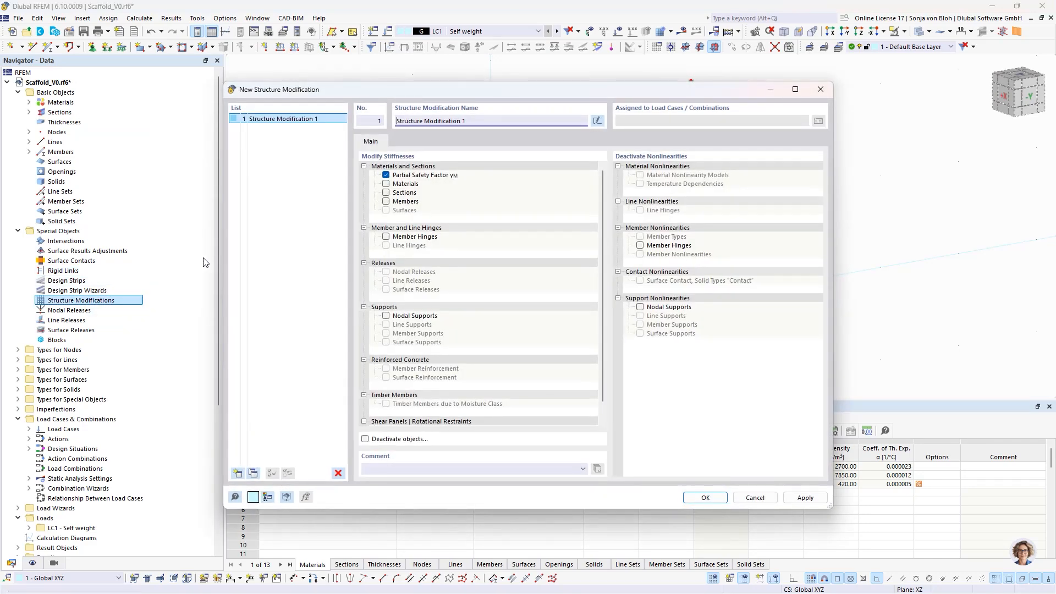
{"action": "left_click", "coordinate": [386, 175]}
{"action": "left_click", "coordinate": [386, 201]}
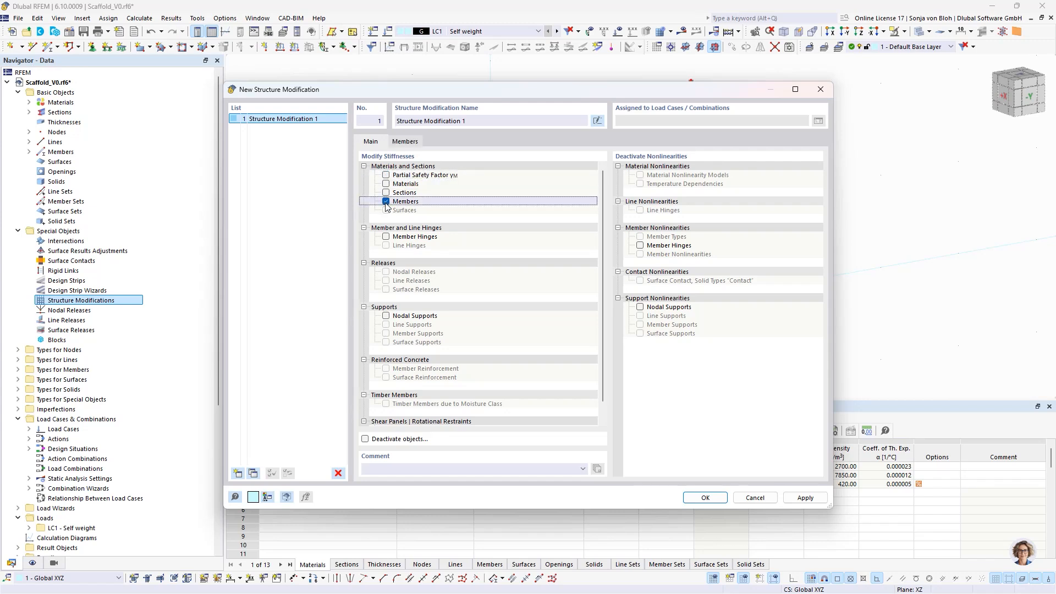
- Define a member stiffness modification with multiplier factors of partial stiffnesses, weights and masses, setting the axial stiffness factor kEA to 10
{"action": "left_click", "coordinate": [406, 142]}
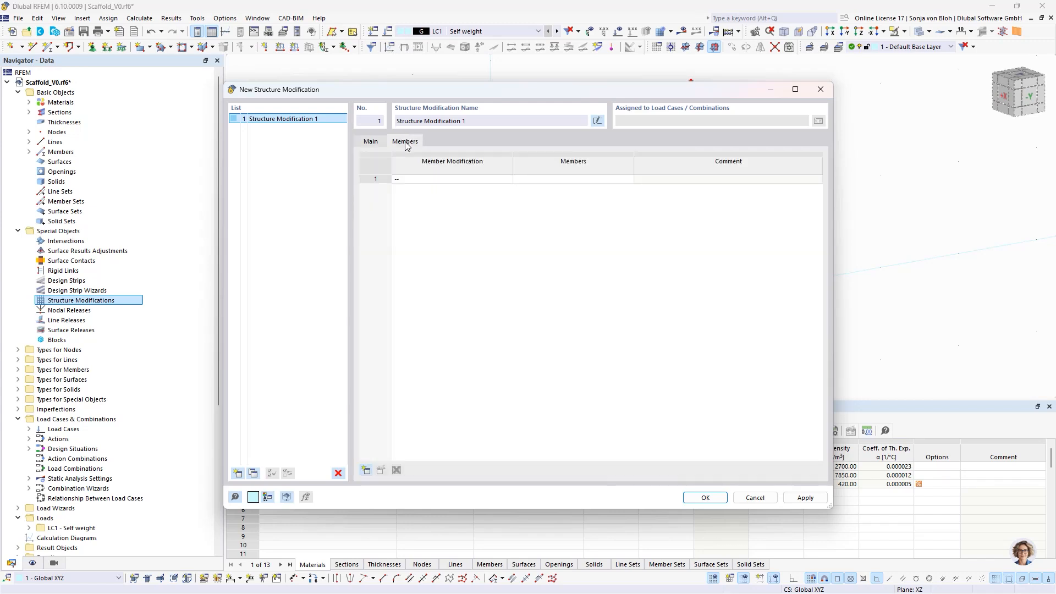
{"action": "left_click", "coordinate": [444, 179]}
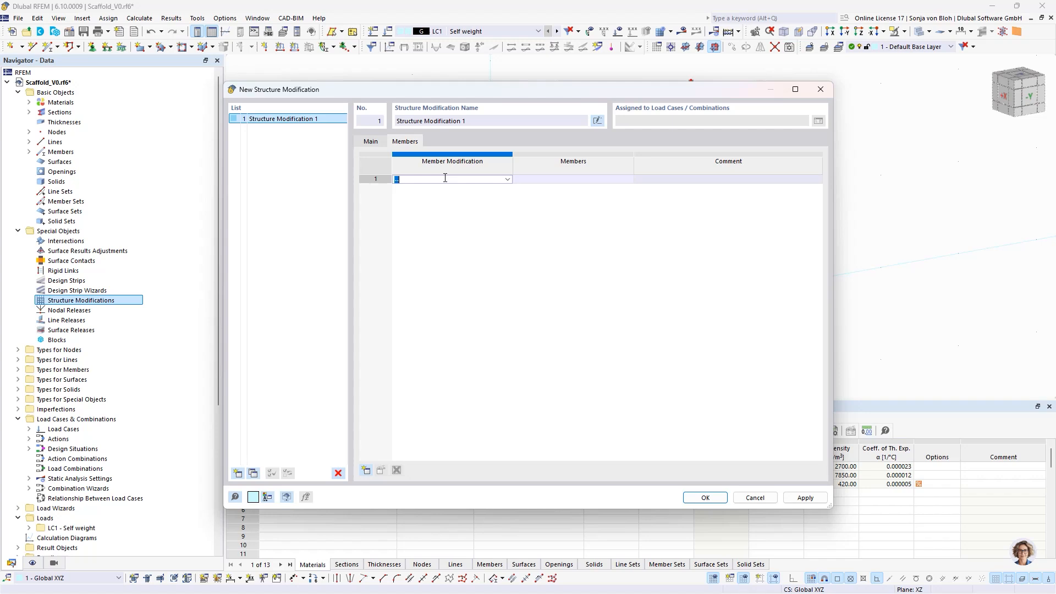
{"action": "left_click", "coordinate": [505, 180]}
{"action": "left_click", "coordinate": [468, 198]}
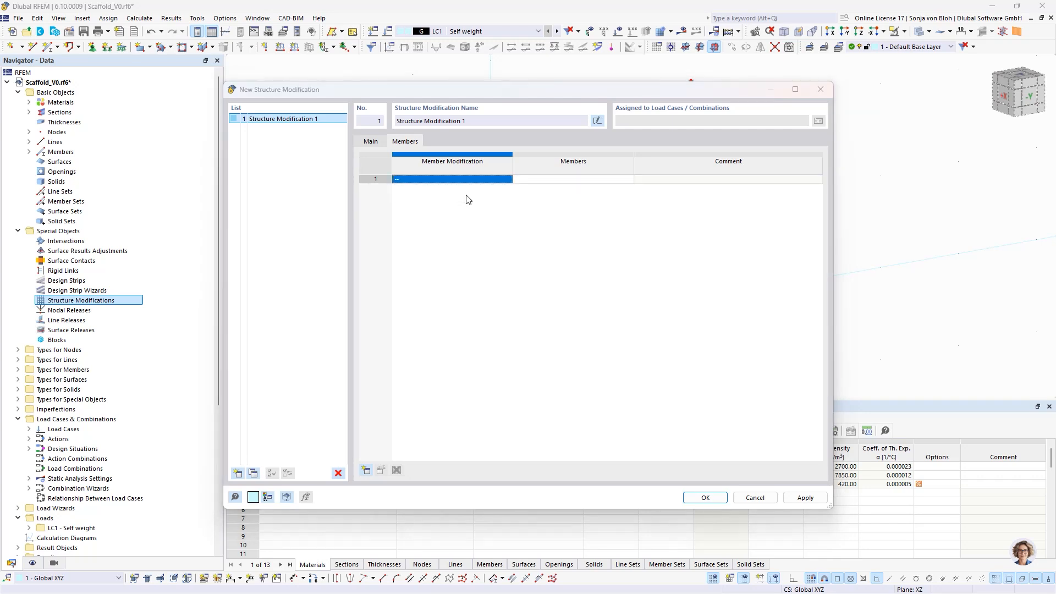
{"action": "left_click", "coordinate": [408, 187]}
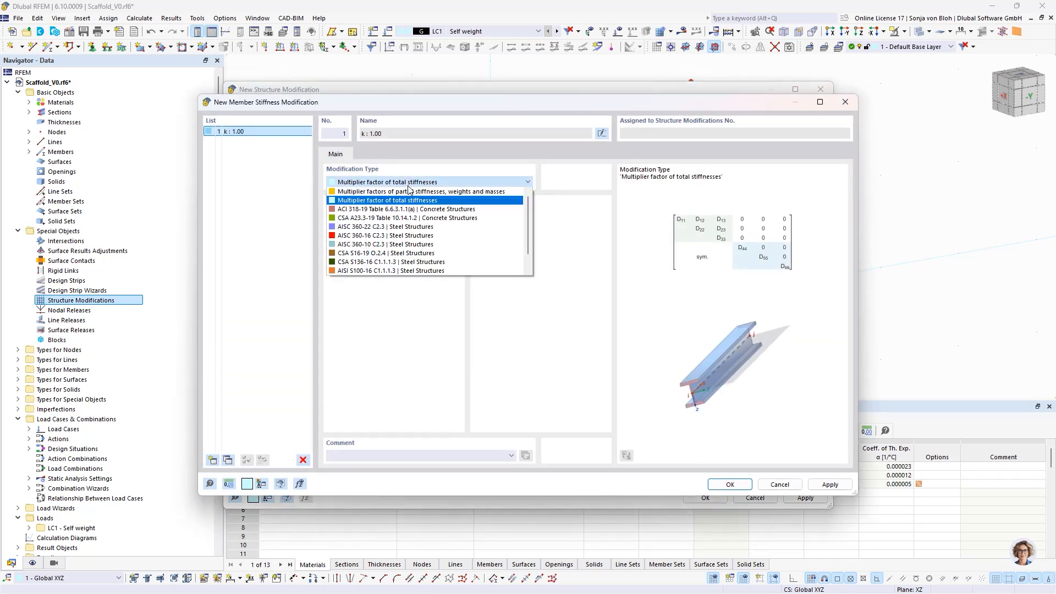
{"action": "left_click", "coordinate": [384, 192]}
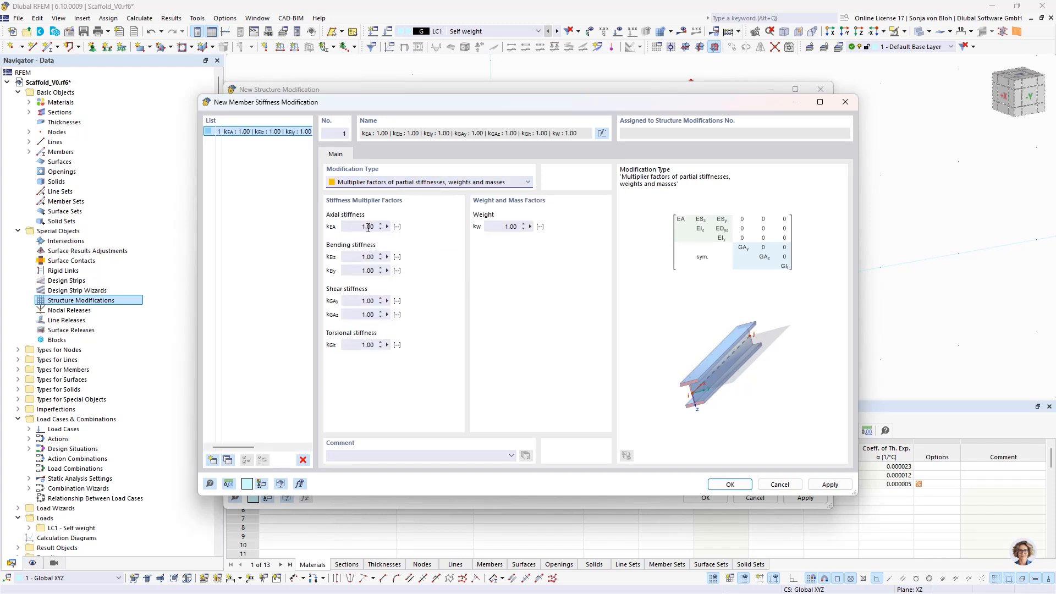
{"action": "left_click", "coordinate": [351, 226]}
{"action": "type", "text": "10"}
{"action": "left_click", "coordinate": [729, 484]}
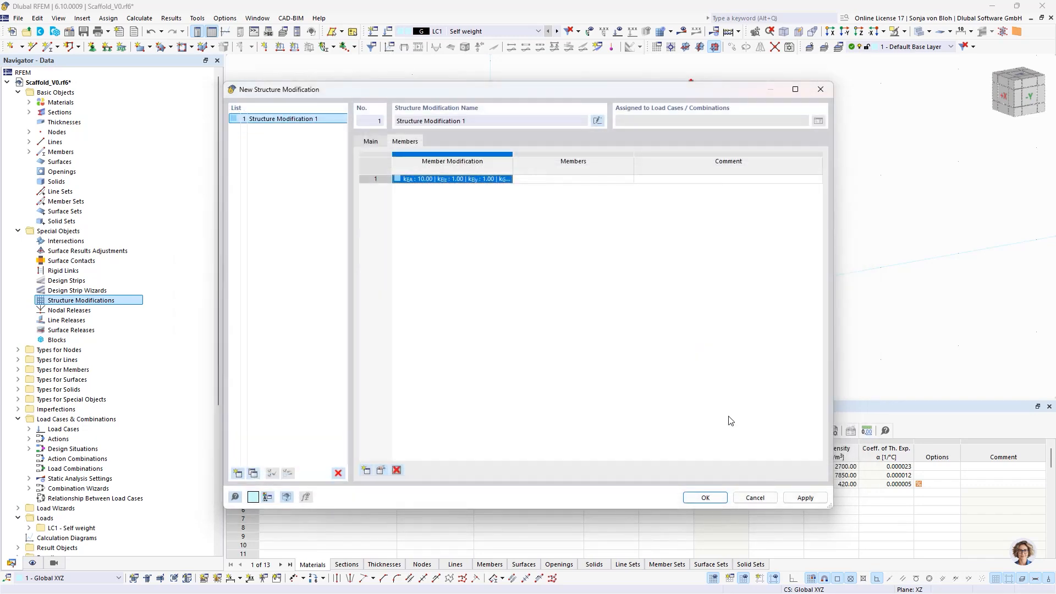
- Assign the member stiffness modification to the longitudinal and transverse diagonals and save the structure modification
{"action": "left_click", "coordinate": [551, 179]}
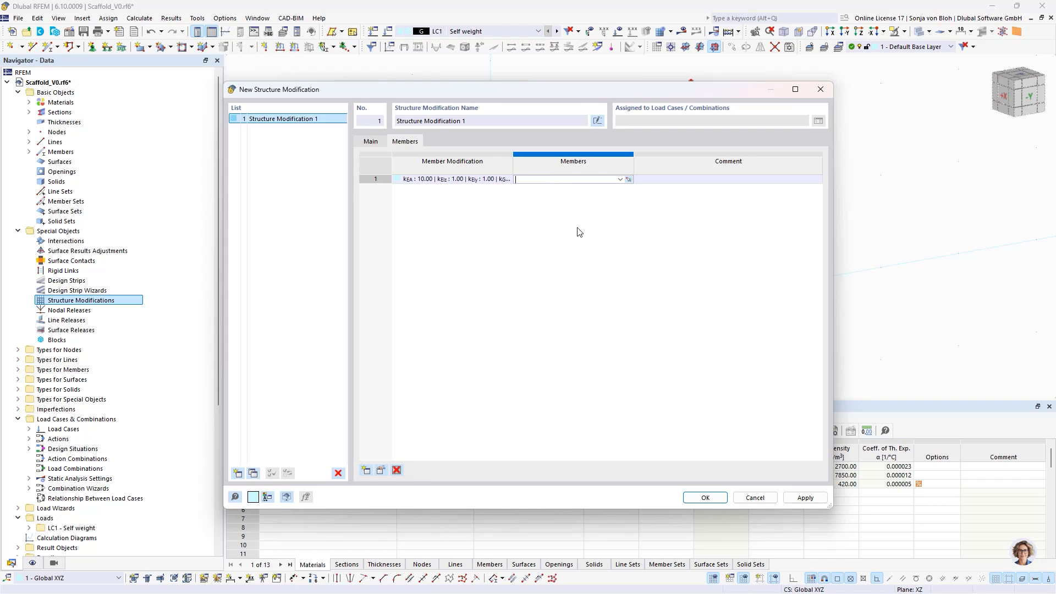
{"action": "left_click", "coordinate": [629, 179]}
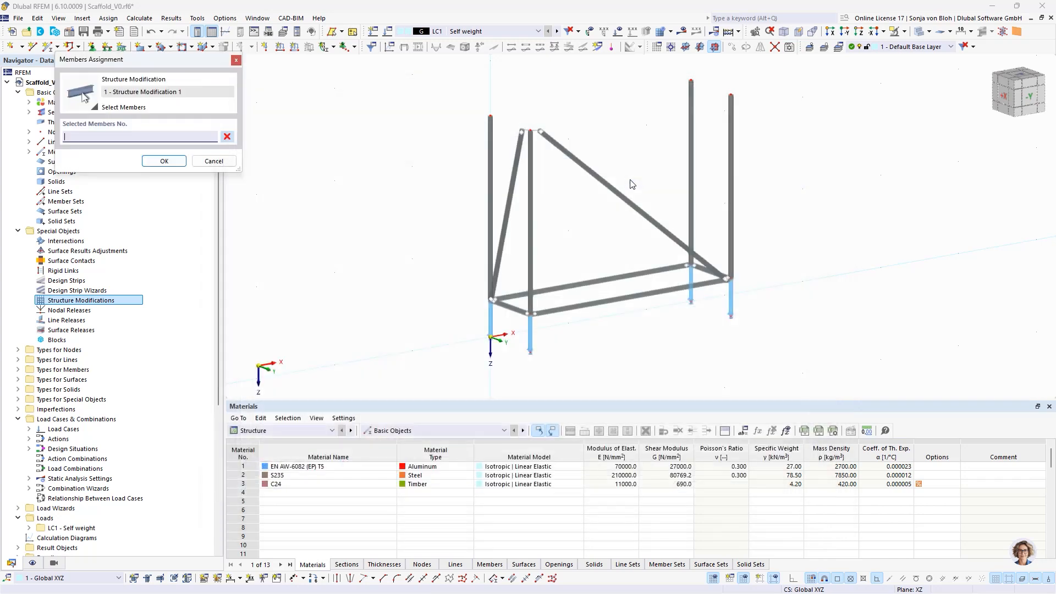
{"action": "left_click", "coordinate": [507, 209]}
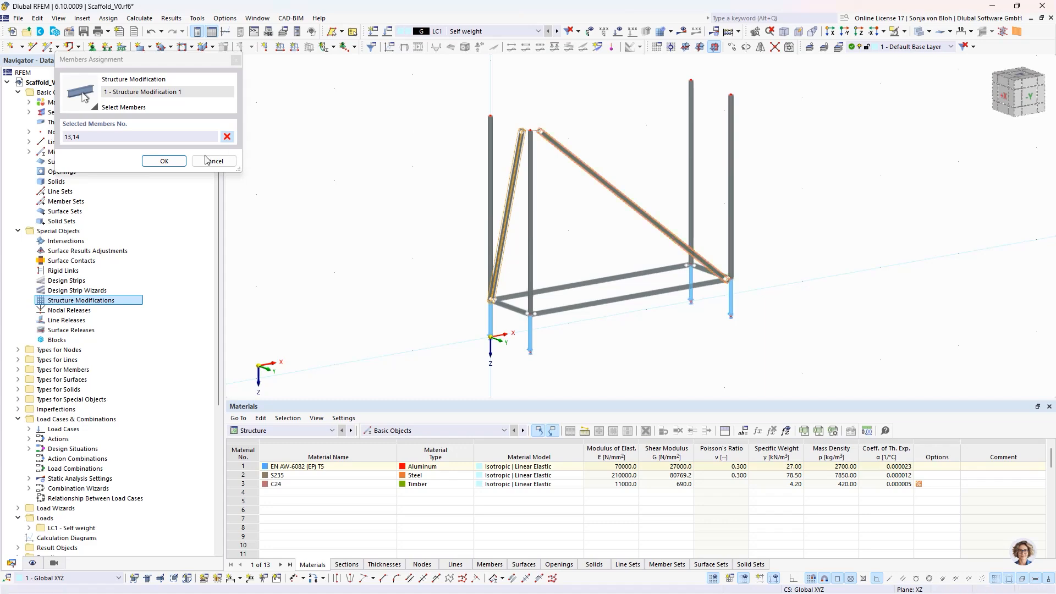
{"action": "left_click", "coordinate": [165, 160]}
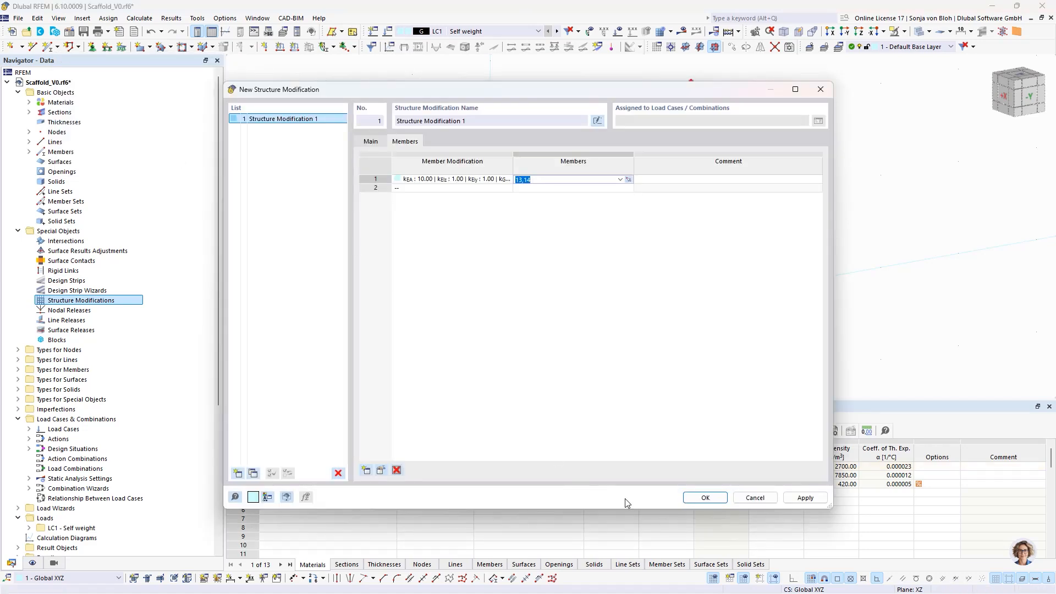
{"action": "left_click", "coordinate": [700, 498]}
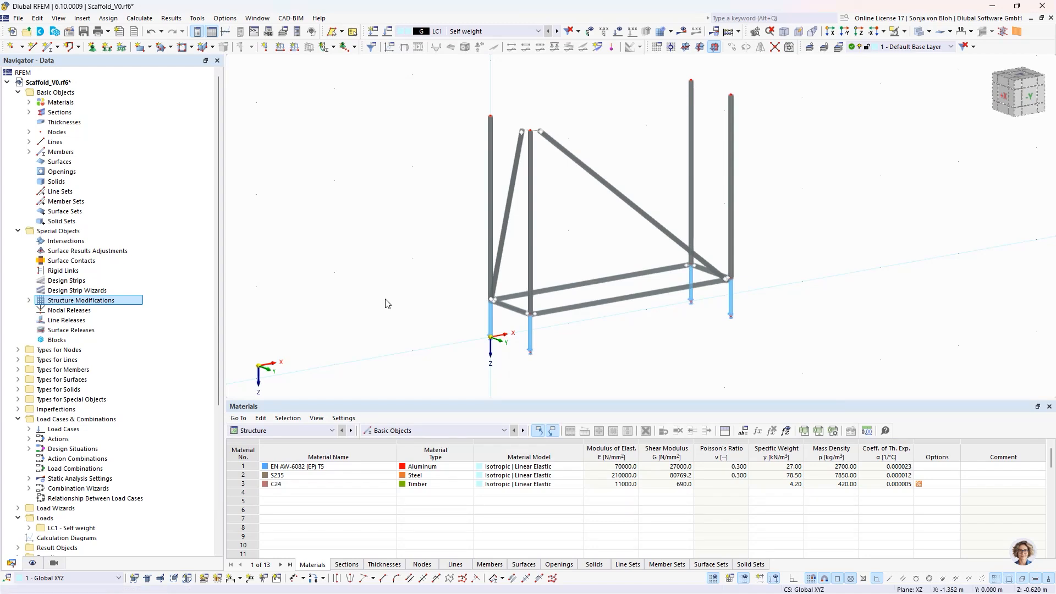
- Copy all scaffold members above the base jacks once, with displacement X 0, Y 0 and Z -2 m
{"action": "middle_click_drag", "start_coordinate": [661, 337], "coordinate": [569, 319], "text": "ctrl"}
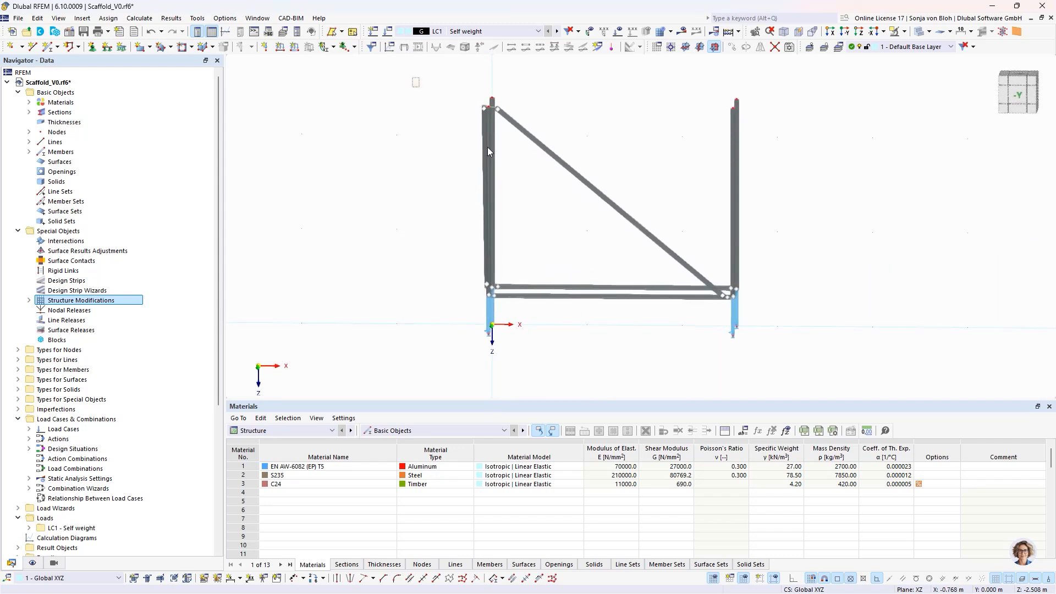
{"action": "left_click_drag", "start_coordinate": [412, 78], "coordinate": [794, 306]}
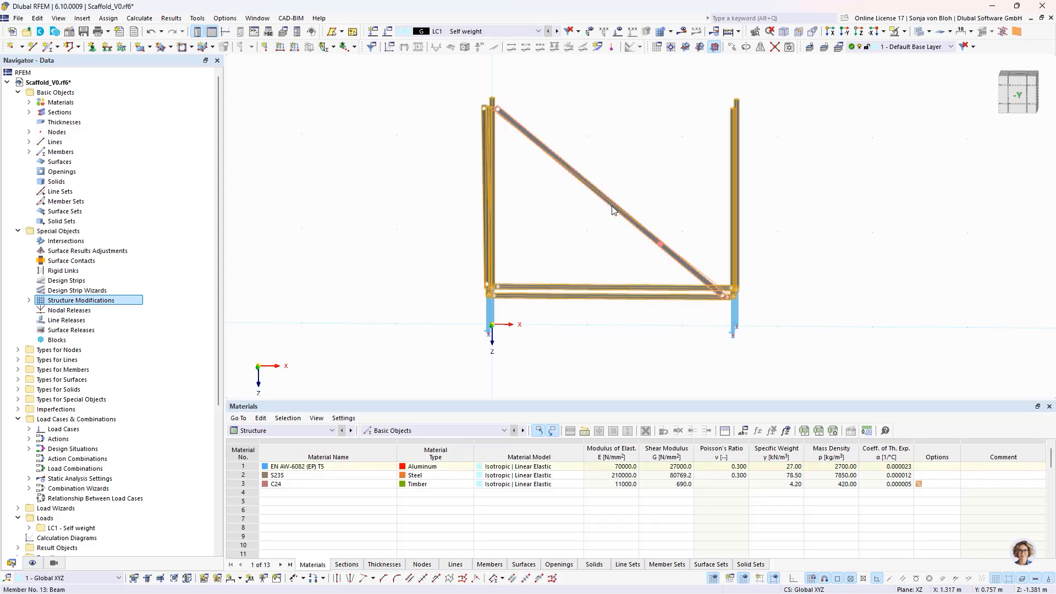
{"action": "left_click", "coordinate": [731, 48]}
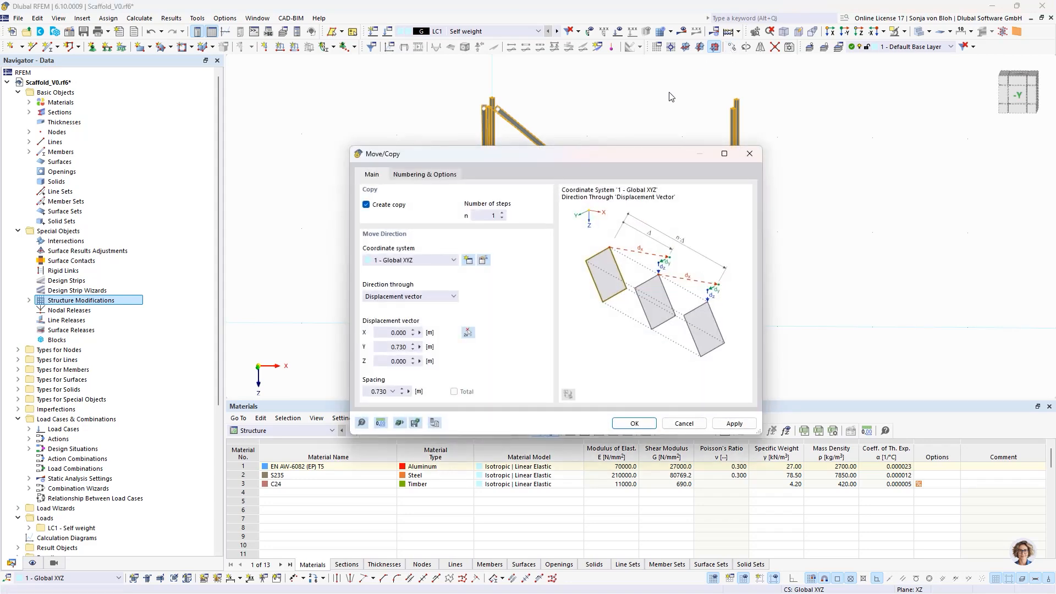
{"action": "left_click", "coordinate": [377, 351]}
{"action": "type", "text": "0"}
{"action": "key", "text": "Tab"}
{"action": "type", "text": "-2"}
{"action": "left_click", "coordinate": [617, 422]}
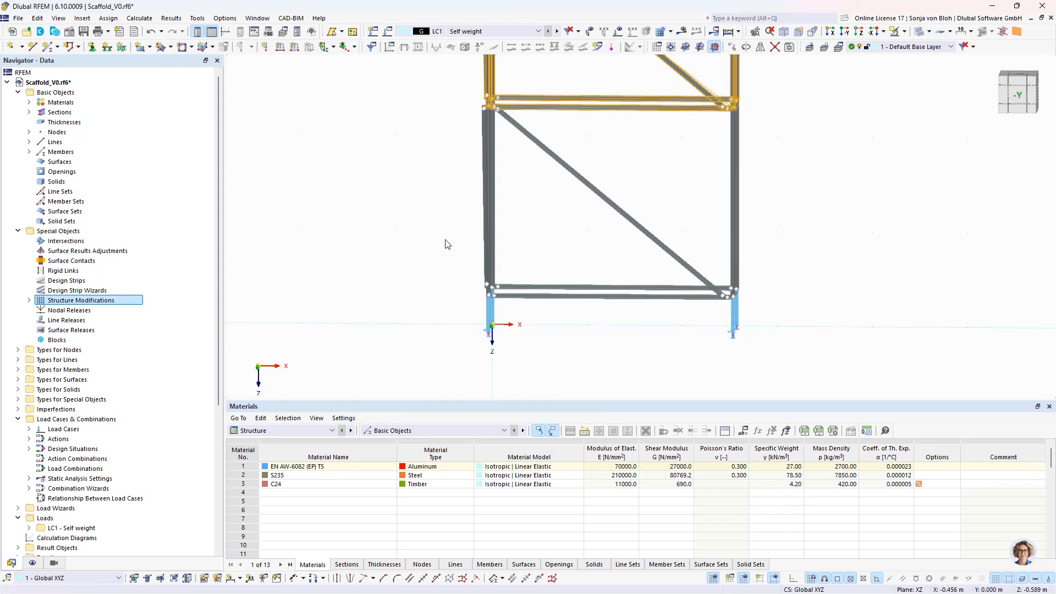
- Enable nodes on member for the three upper-level standards, leaving out the one at the far X end with Y 0
{"action": "scroll", "coordinate": [444, 240], "scroll_direction": "down", "scroll_amount": 3}
{"action": "middle_click_drag", "start_coordinate": [436, 201], "coordinate": [512, 312]}
{"action": "left_click", "coordinate": [391, 296]}
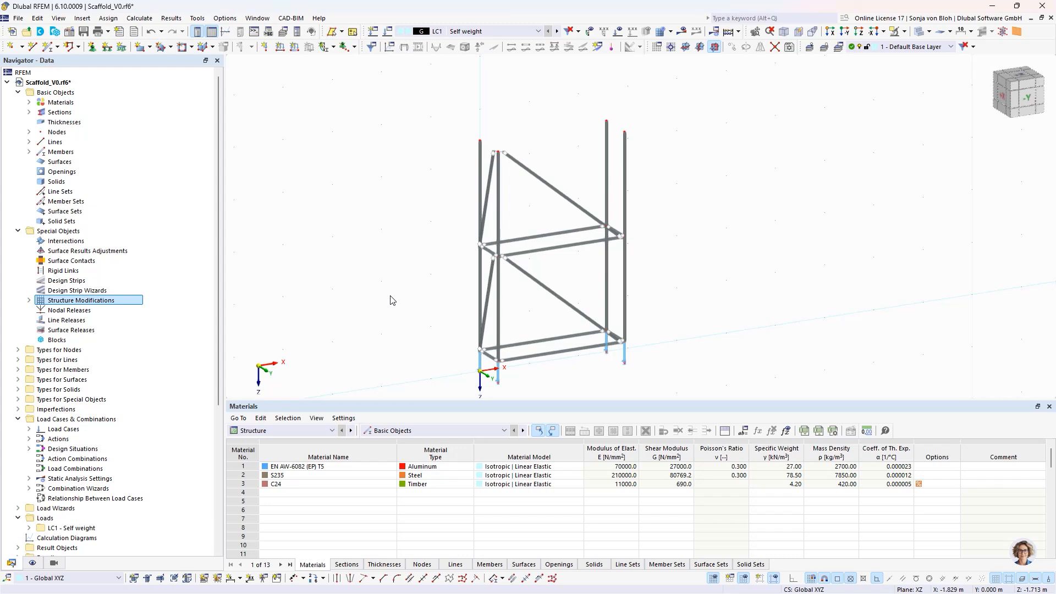
{"action": "left_click", "coordinate": [480, 187]}
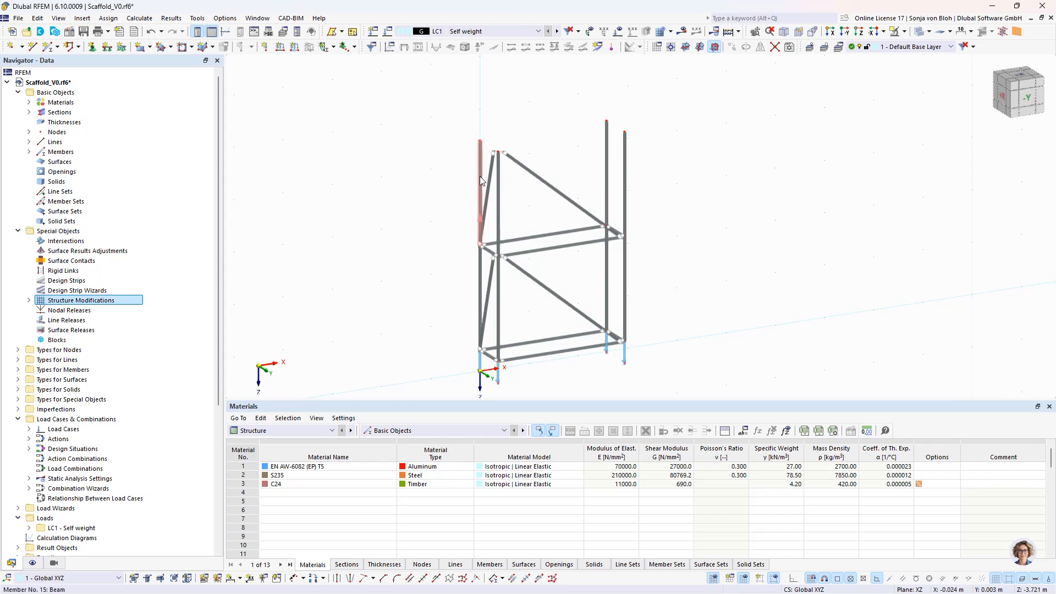
{"action": "left_click", "coordinate": [498, 209], "text": "ctrl"}
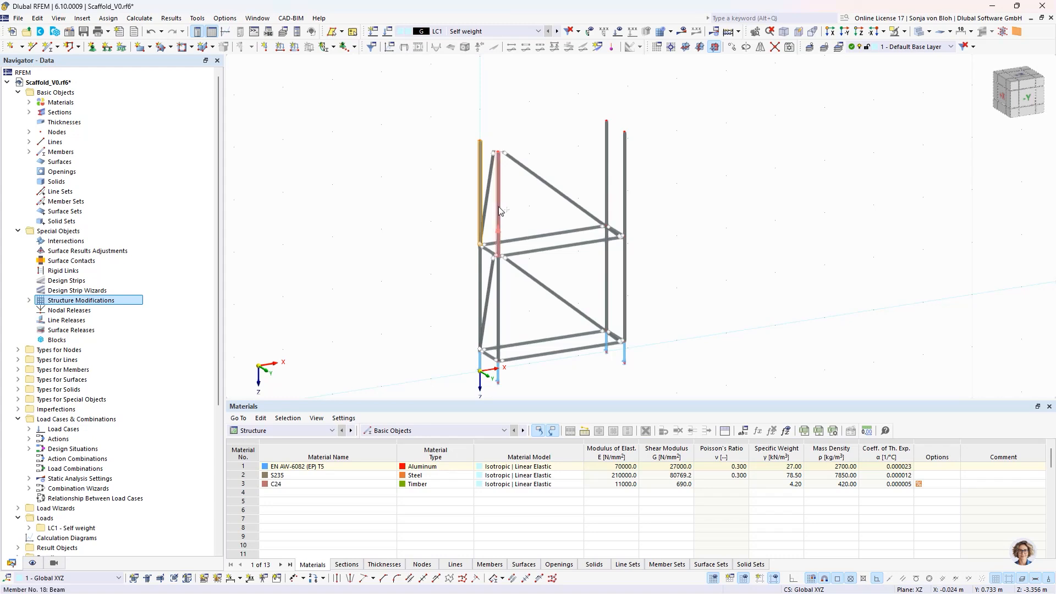
{"action": "left_click", "coordinate": [624, 176], "text": "ctrl"}
{"action": "right_click", "coordinate": [625, 177]}
{"action": "mouse_move", "coordinate": [660, 215]}
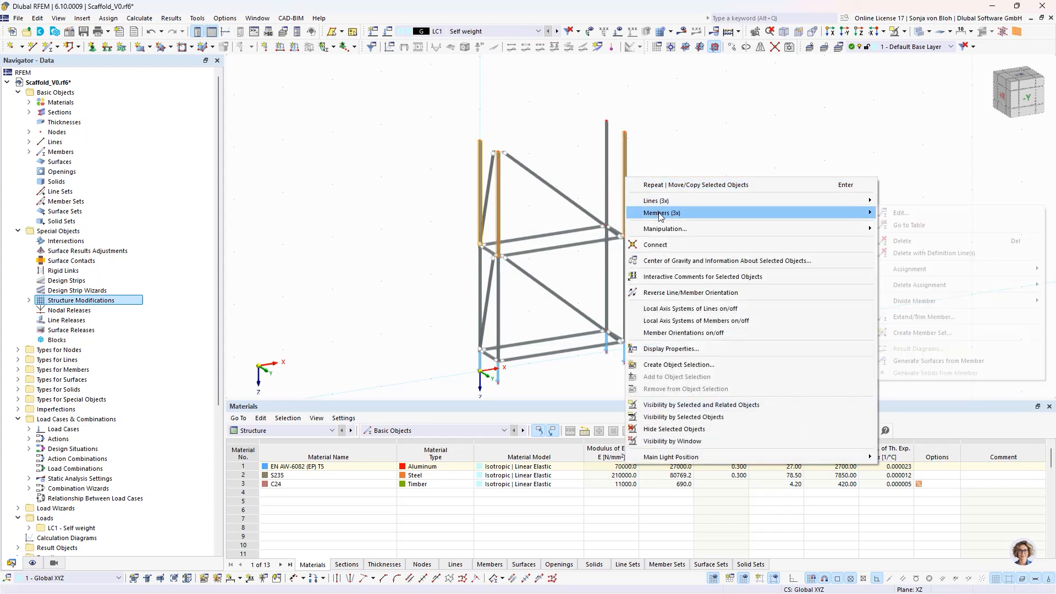
{"action": "left_click", "coordinate": [900, 212]}
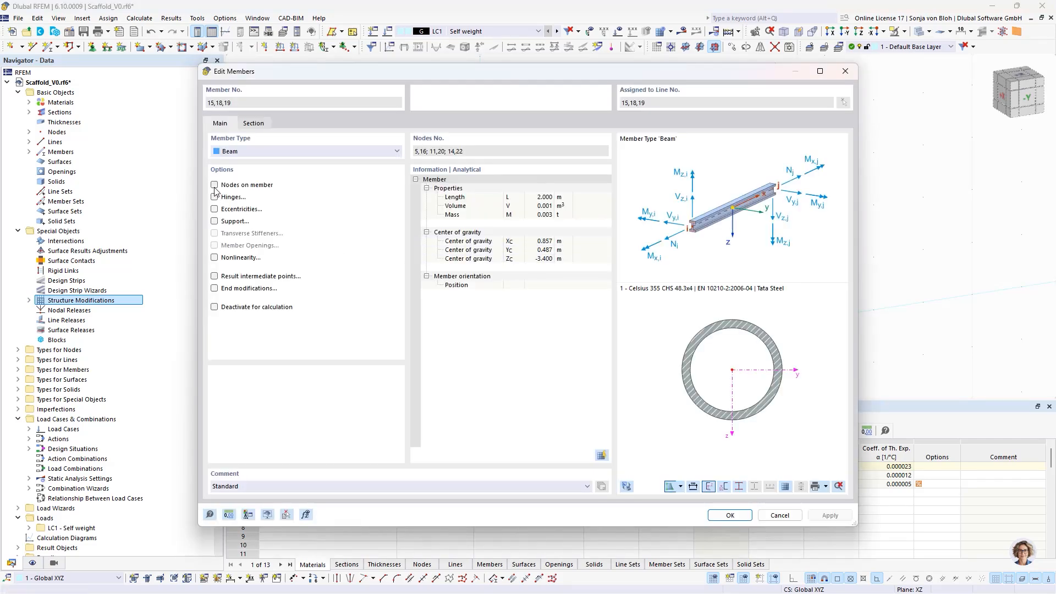
{"action": "left_click", "coordinate": [214, 186]}
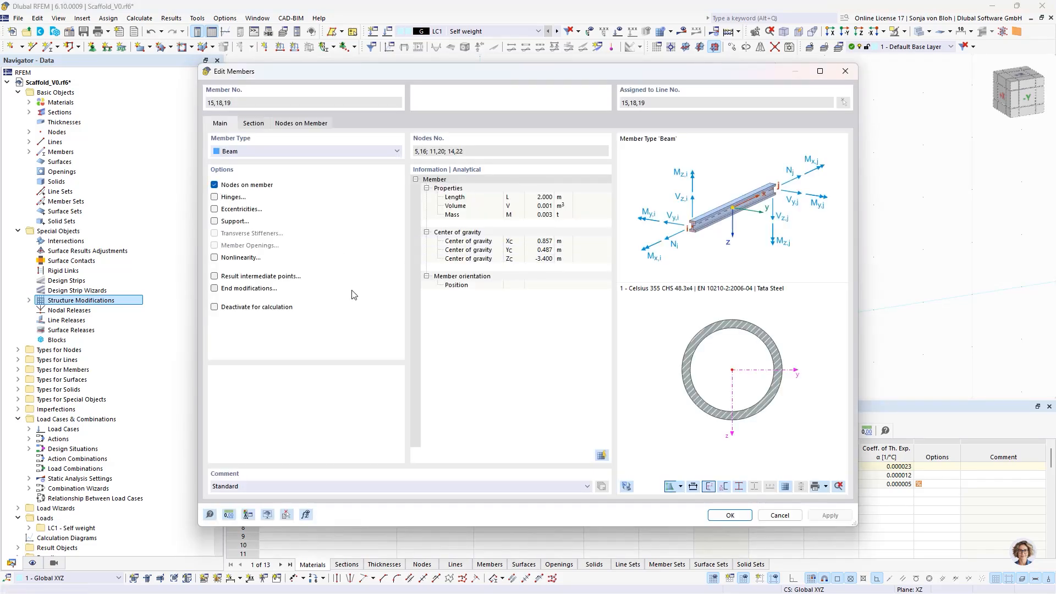
{"action": "left_click", "coordinate": [319, 126]}
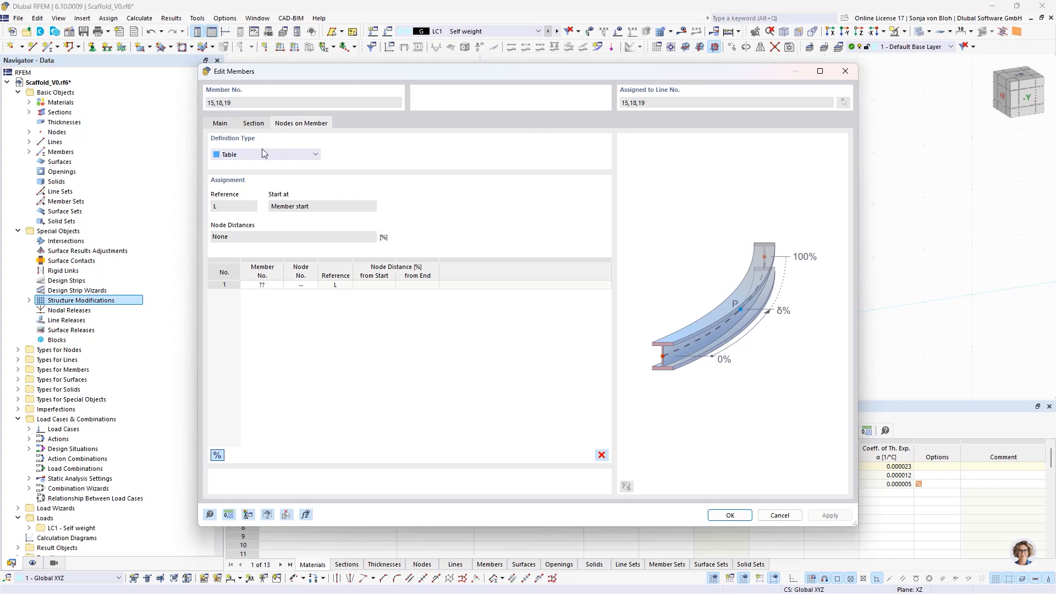
- Define the nodes on the three standards as a string with absolute distances of 0.5 and 1 m from the member start
{"action": "left_click", "coordinate": [252, 153]}
{"action": "left_click", "coordinate": [239, 172]}
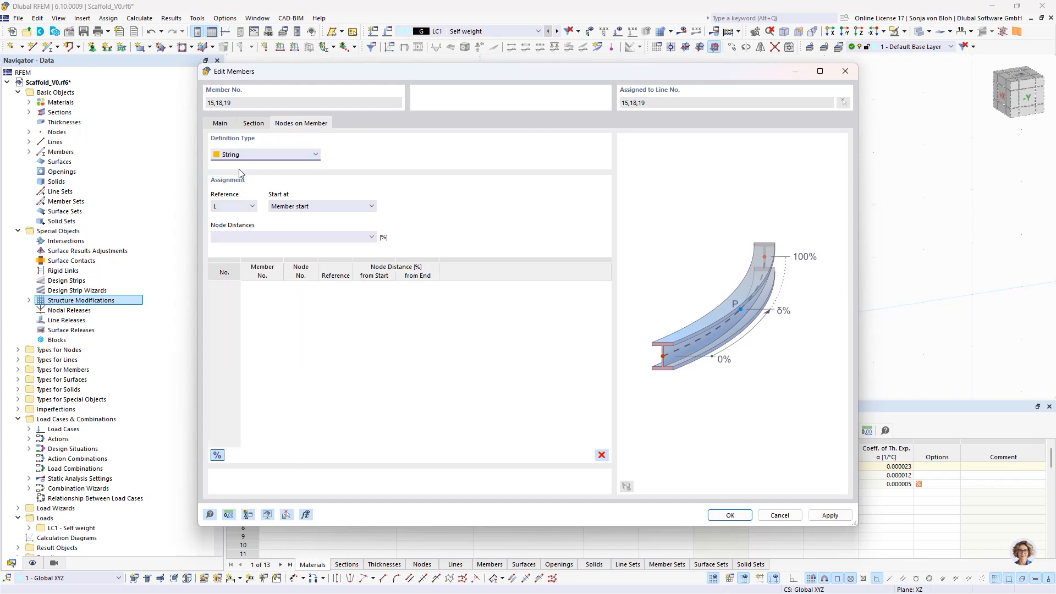
{"action": "left_click", "coordinate": [217, 455]}
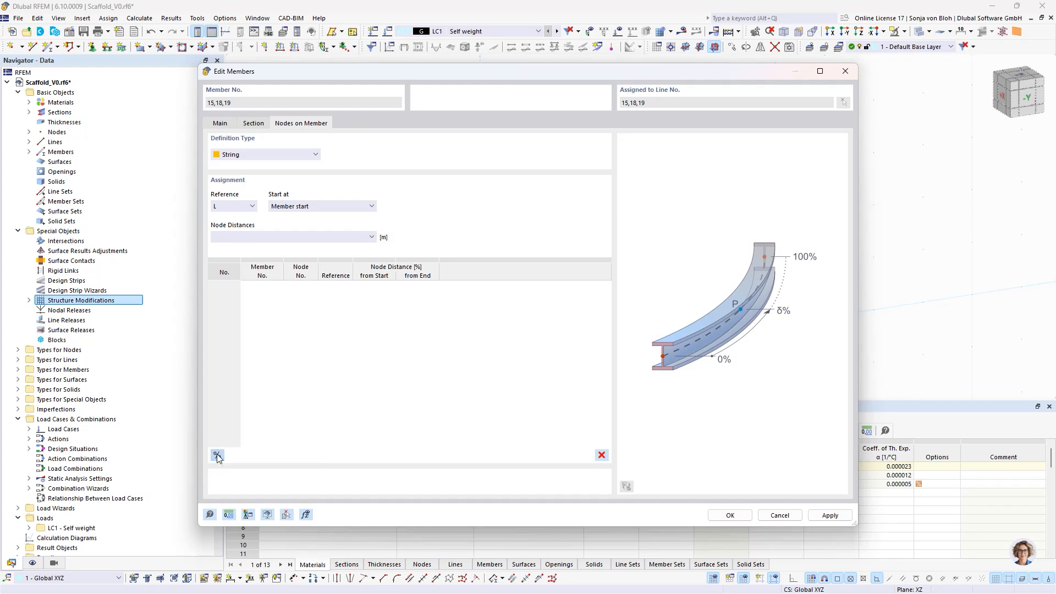
{"action": "left_click", "coordinate": [231, 237]}
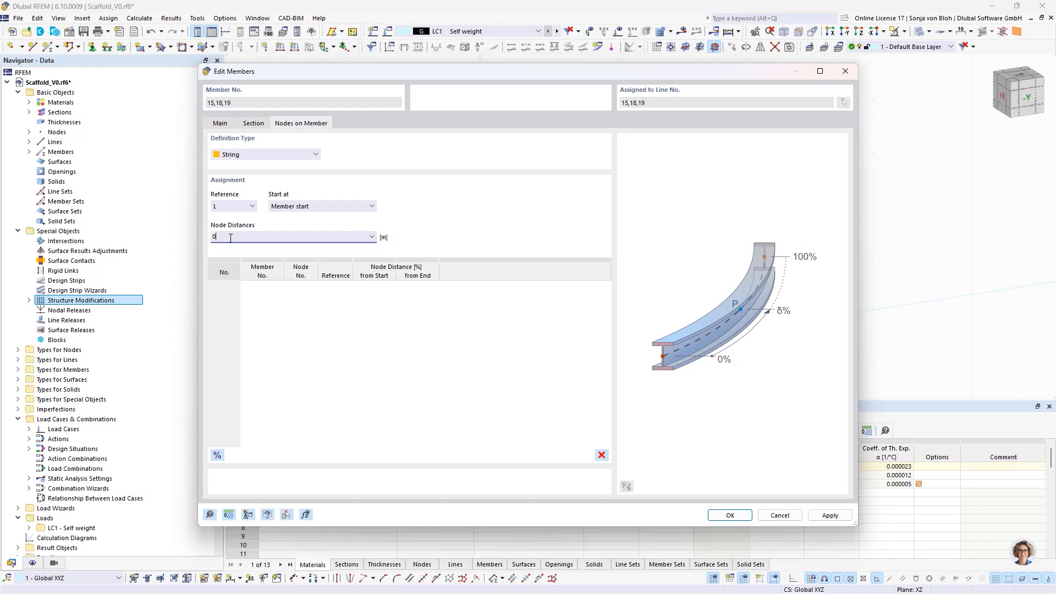
{"action": "type", "text": "0.5 1"}
{"action": "left_click", "coordinate": [723, 515]}
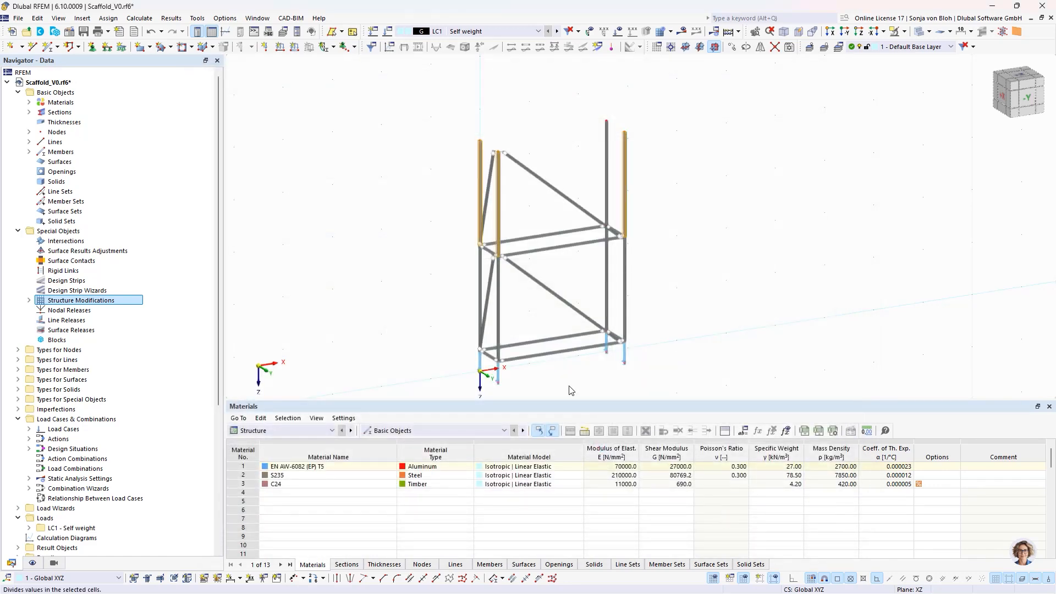
{"action": "left_click", "coordinate": [393, 286]}
- Set up a new beam member with the comment Guardrail and section 1 - Celsius 355 CHS 48.3x4 in EN AW-6082 (EP) T5
{"action": "scroll", "coordinate": [473, 235], "scroll_direction": "up", "scroll_amount": 2}
{"action": "scroll", "coordinate": [511, 231], "scroll_direction": "up", "scroll_amount": 2}
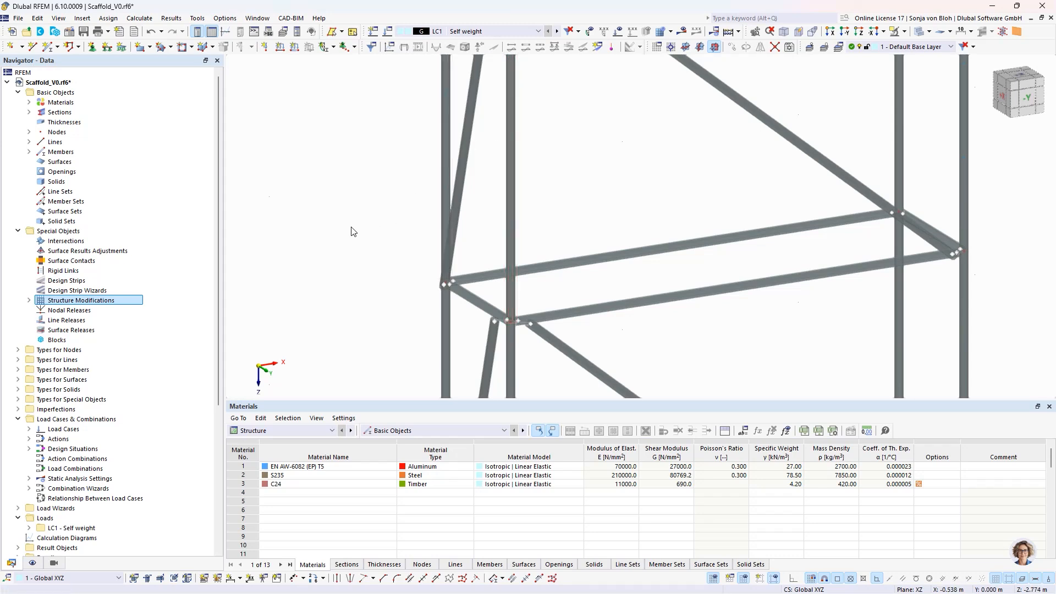
{"action": "scroll", "coordinate": [353, 231], "scroll_direction": "down", "scroll_amount": 3}
{"action": "middle_click_drag", "start_coordinate": [352, 230], "coordinate": [371, 235]}
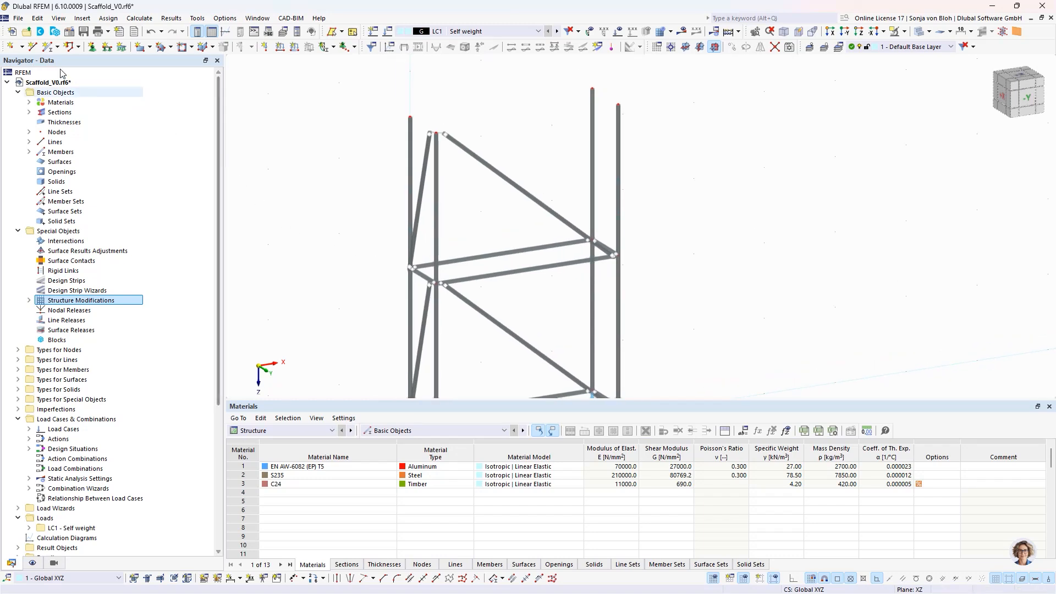
{"action": "left_click", "coordinate": [49, 47]}
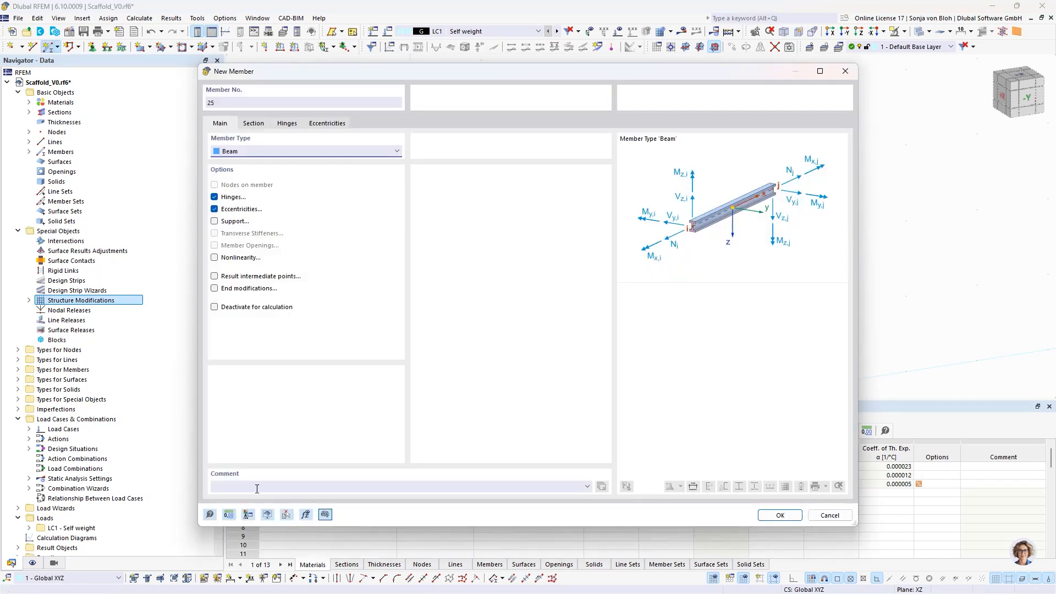
{"action": "left_click", "coordinate": [258, 487]}
{"action": "type", "text": "Guardrail"}
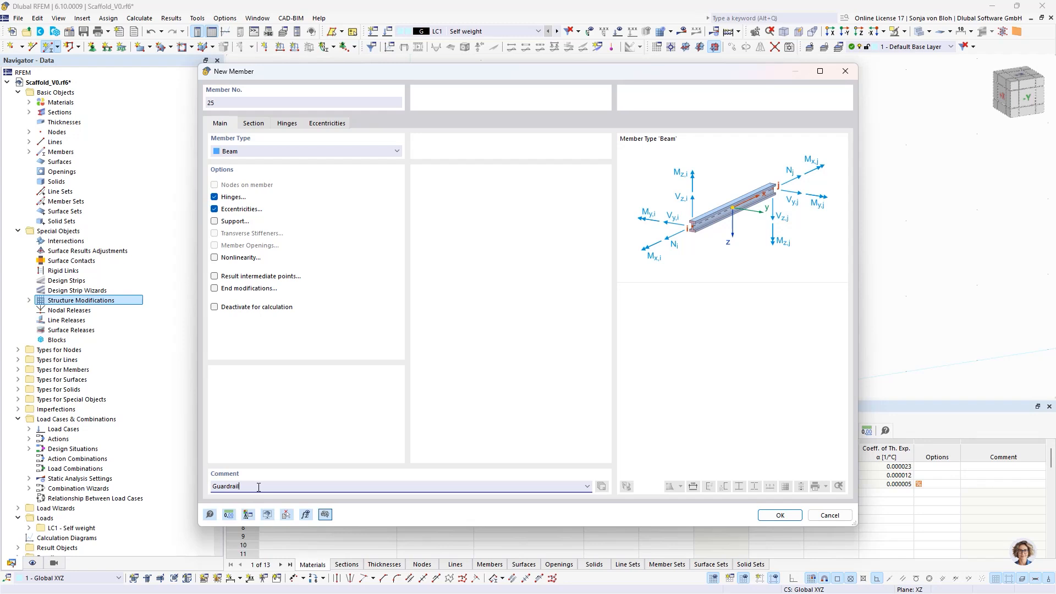
{"action": "left_click", "coordinate": [254, 124]}
{"action": "left_click", "coordinate": [296, 395]}
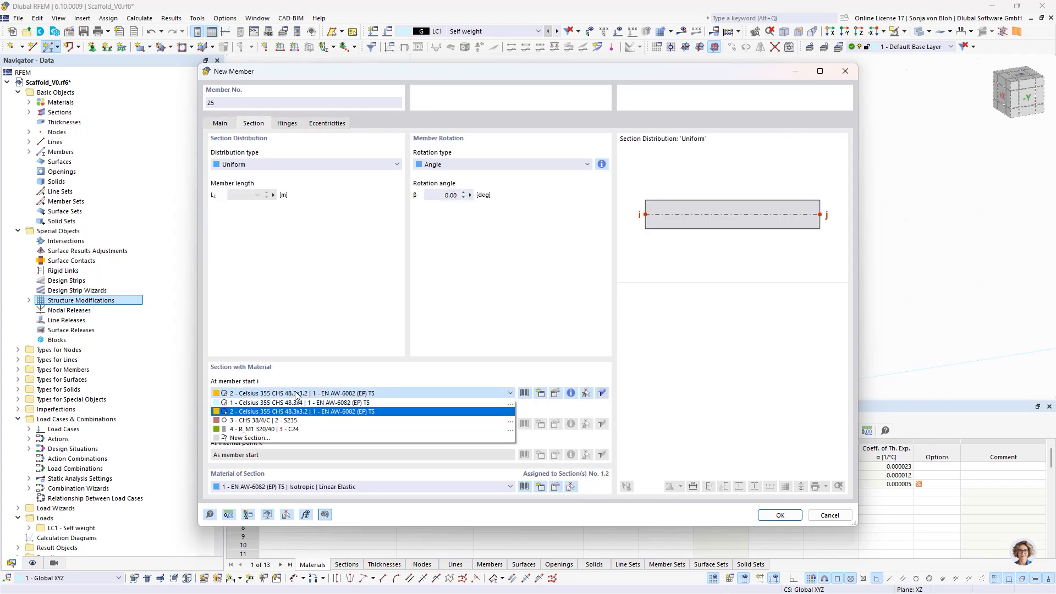
{"action": "left_click", "coordinate": [284, 406]}
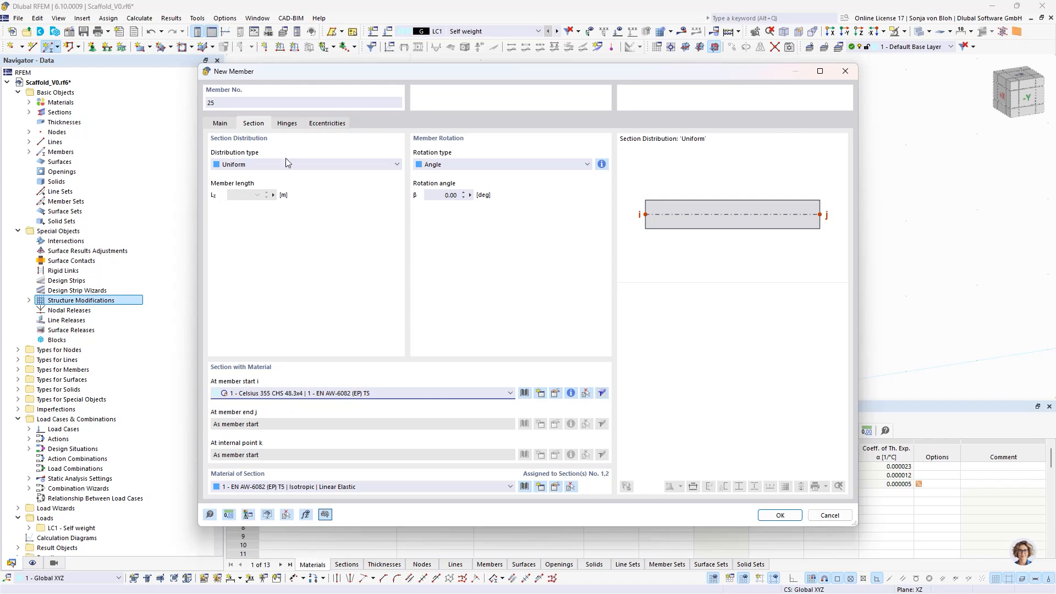
- Assign member hinge 1 (5.100 kNm/rad with diagram) to both the start and the end of the guardrail member
{"action": "left_click", "coordinate": [288, 123]}
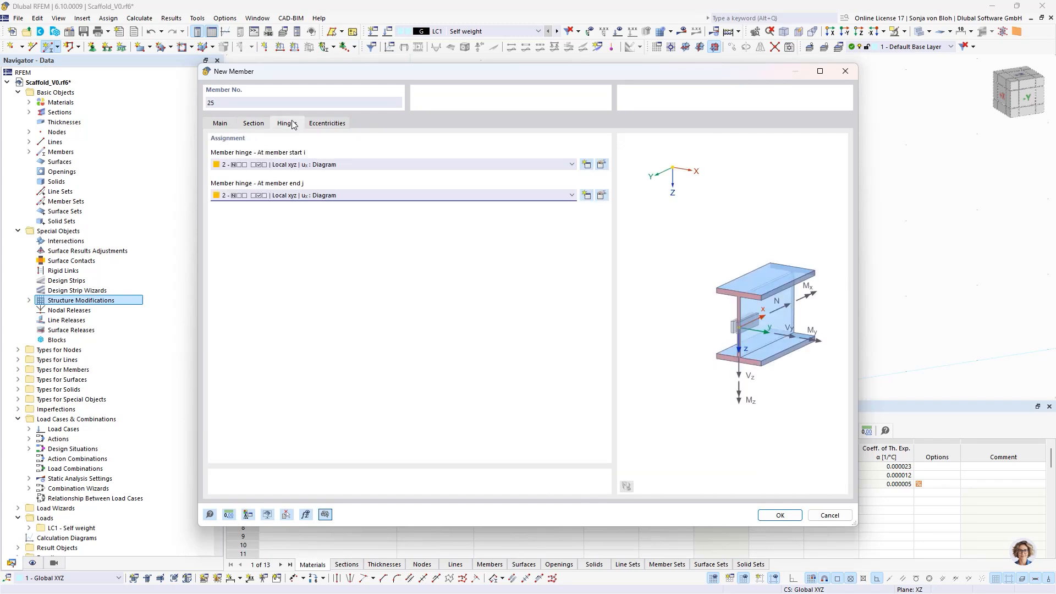
{"action": "left_click", "coordinate": [268, 164]}
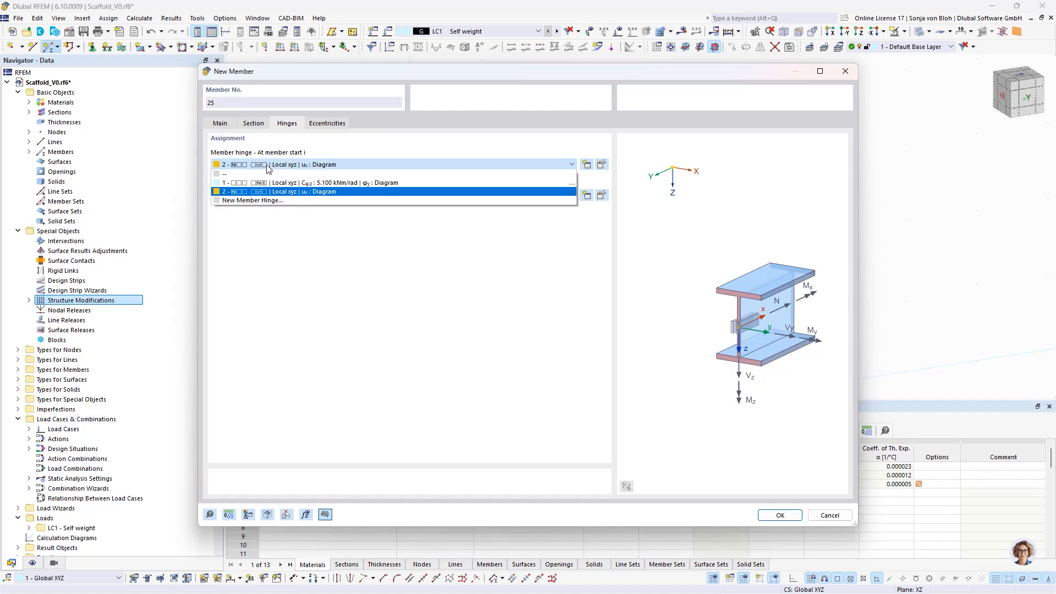
{"action": "left_click", "coordinate": [306, 186]}
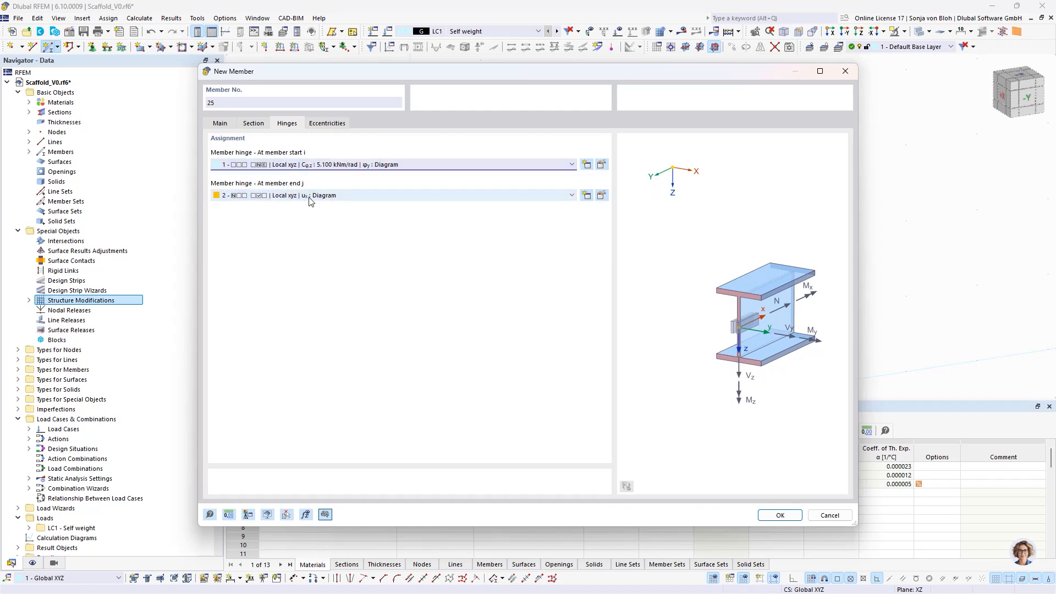
{"action": "left_click", "coordinate": [311, 199]}
{"action": "left_click", "coordinate": [294, 214]}
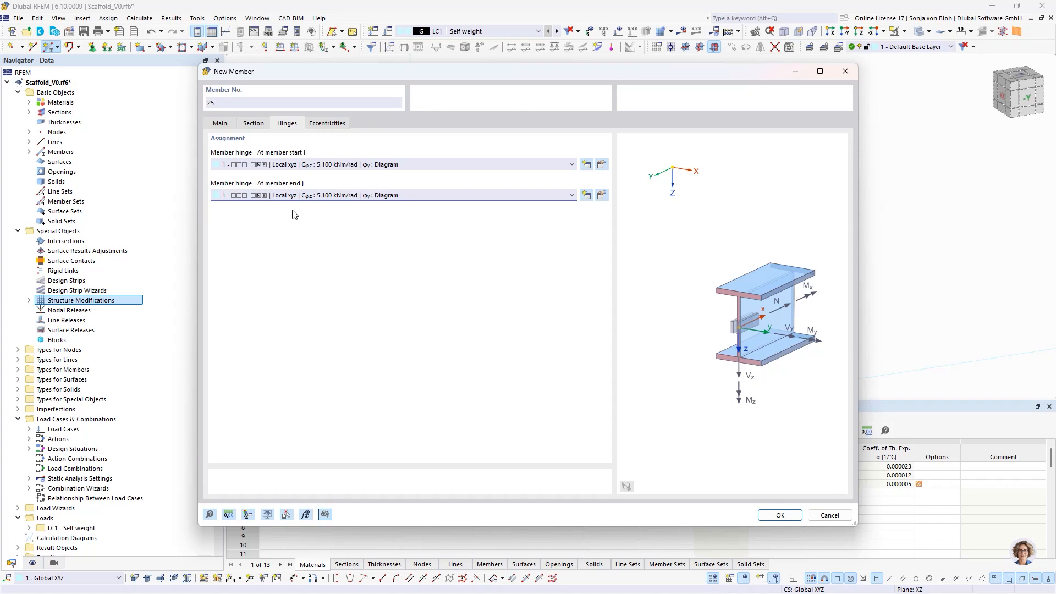
- Assign eccentricity 1 (local, 25 mm) at the guardrail's start and eccentricity 2 (local, -25 mm) at its end, and accept the member settings
{"action": "left_click", "coordinate": [328, 124]}
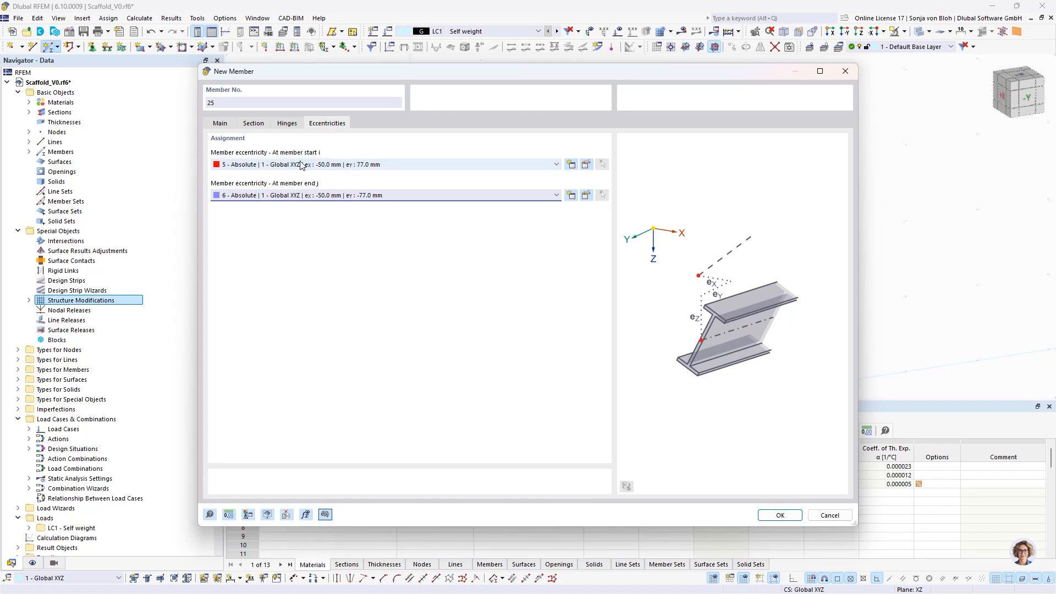
{"action": "left_click", "coordinate": [298, 165]}
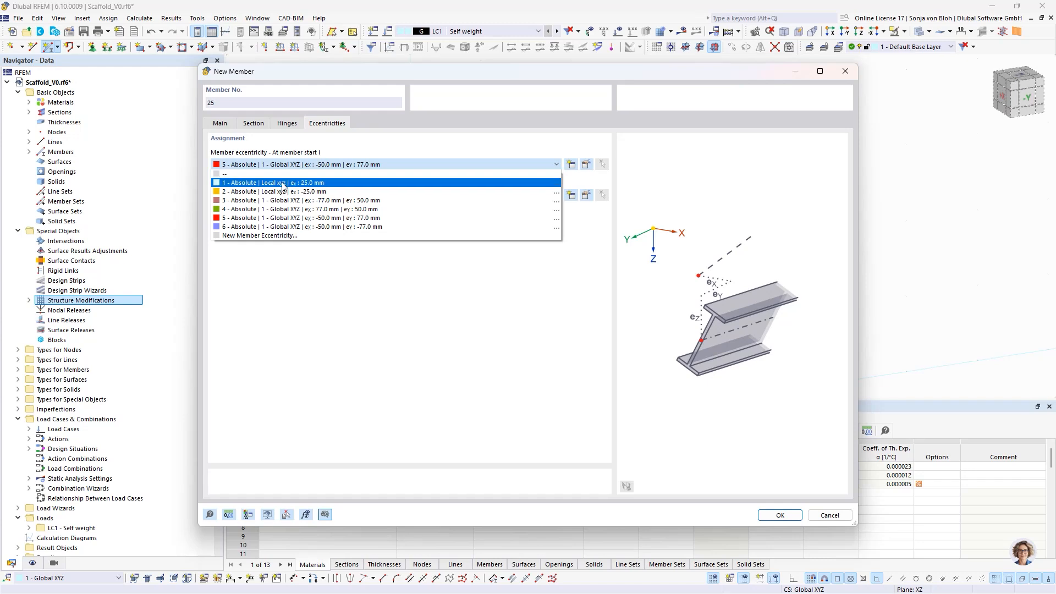
{"action": "left_click", "coordinate": [283, 183]}
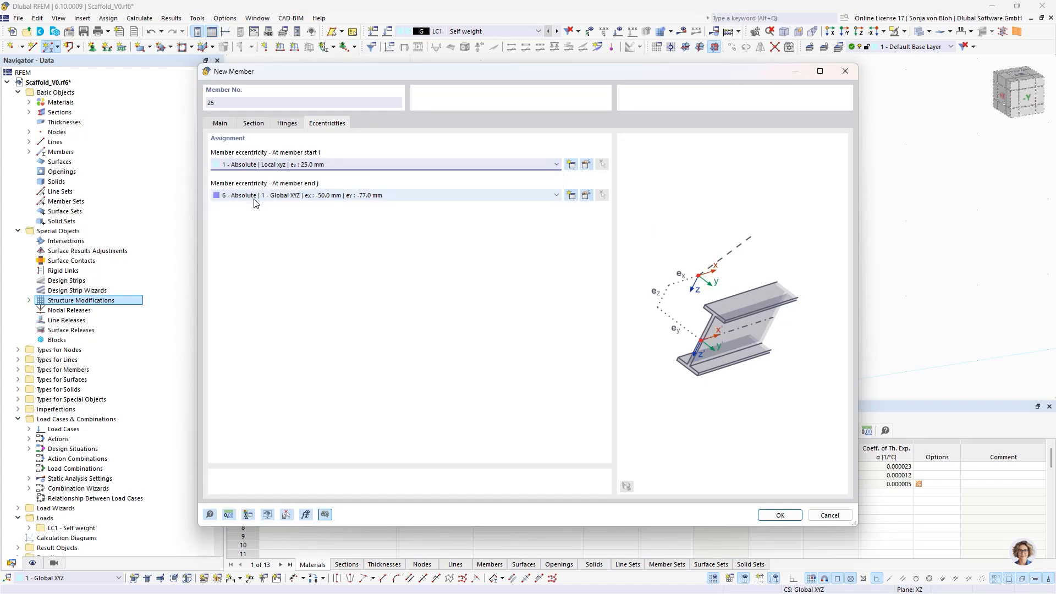
{"action": "left_click", "coordinate": [292, 196]}
{"action": "left_click", "coordinate": [271, 222]}
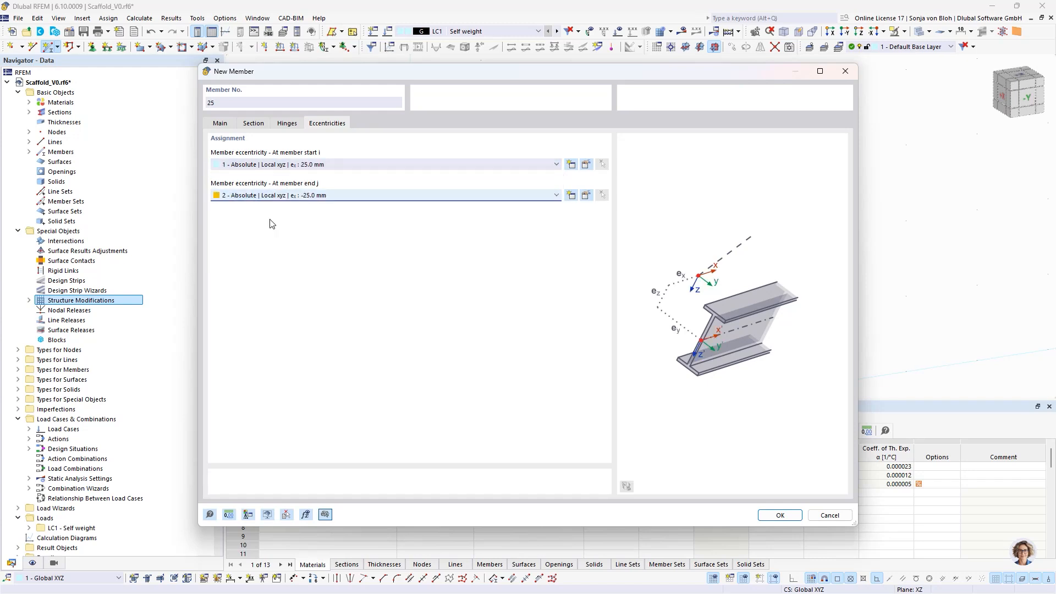
{"action": "left_click", "coordinate": [779, 513]}
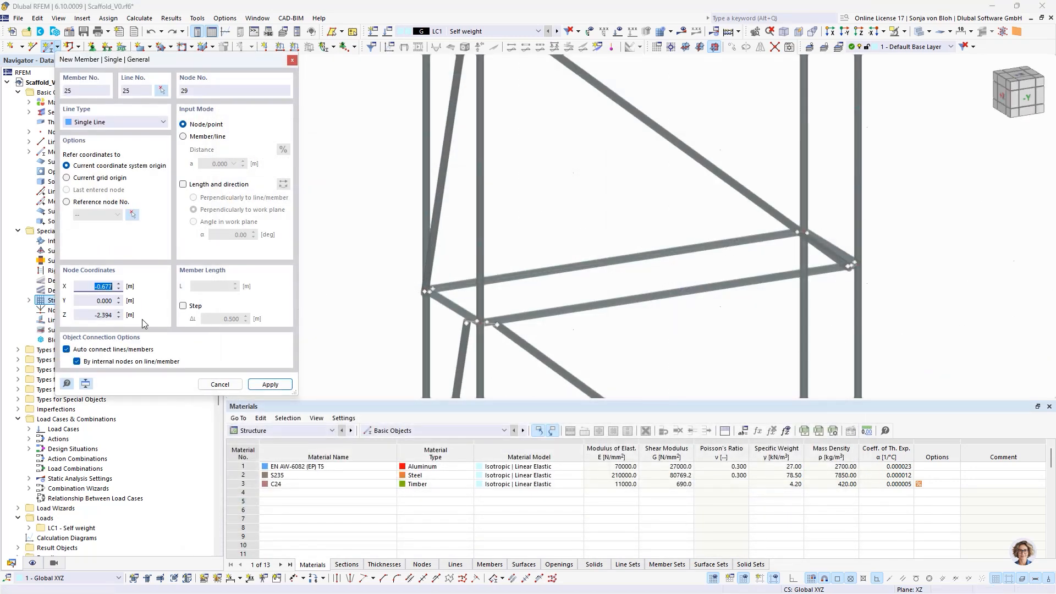
- With automatic connection of lines/members disabled, place the upper guardrails at Z -3.4 m across the X 0 end and along the Y 0.73 m side
{"action": "left_click", "coordinate": [66, 349]}
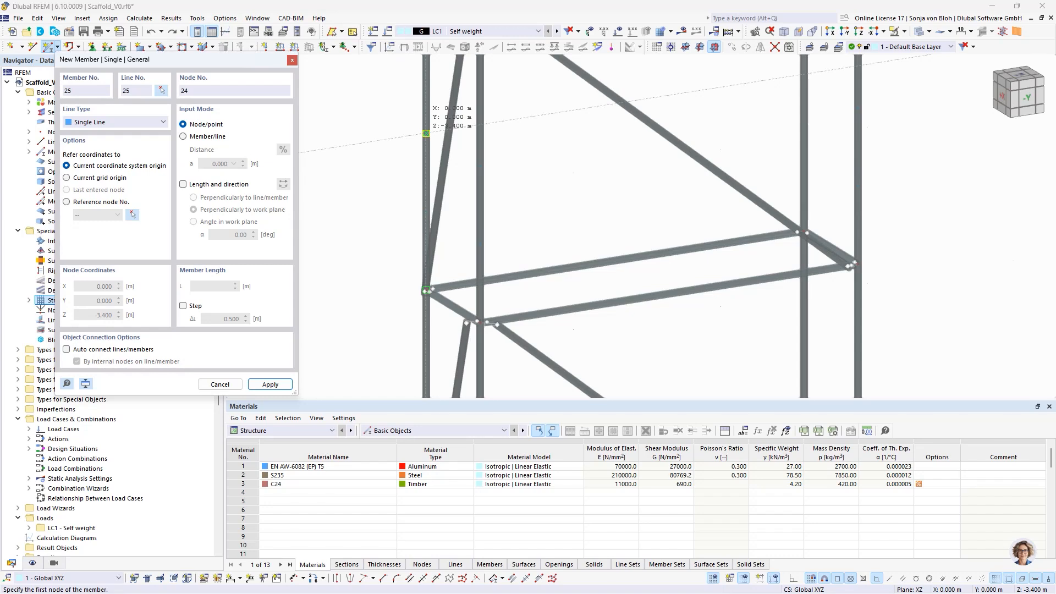
{"action": "left_click", "coordinate": [426, 133]}
{"action": "left_click", "coordinate": [479, 166]}
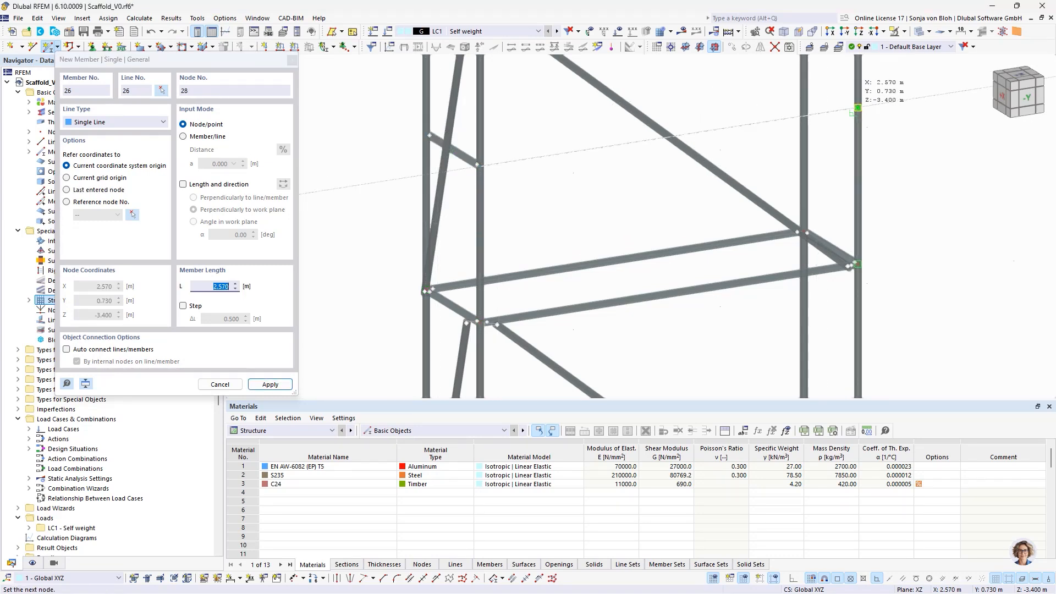
{"action": "left_click", "coordinate": [852, 109]}
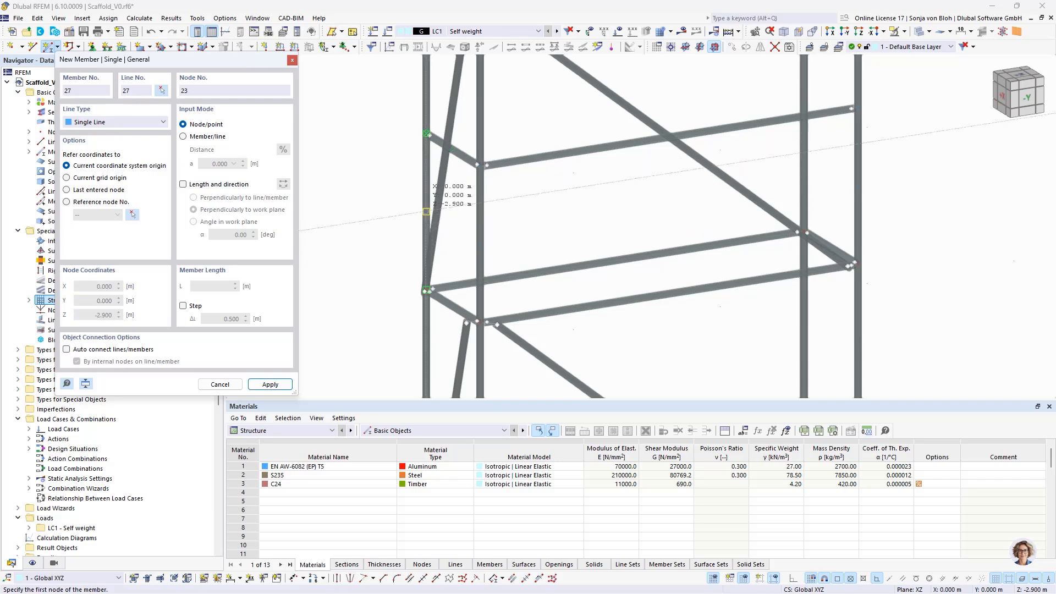
- Place the lower guardrails at Z -2.9 m across the X 0 end and along the Y 0.73 m side, and end member placement
{"action": "left_click", "coordinate": [480, 166]}
{"action": "left_click", "coordinate": [480, 245]}
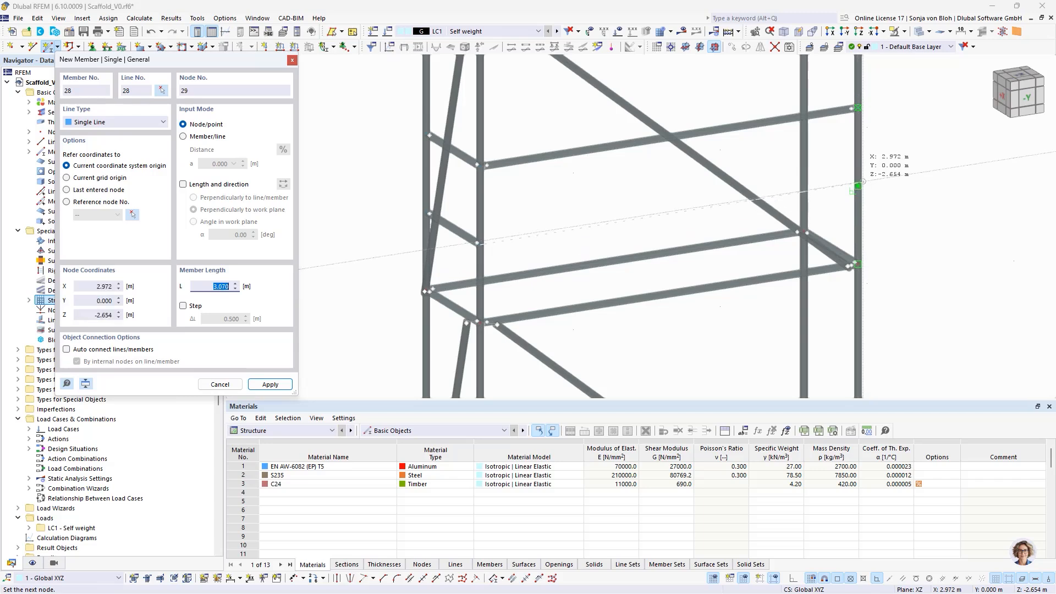
{"action": "left_click", "coordinate": [855, 187]}
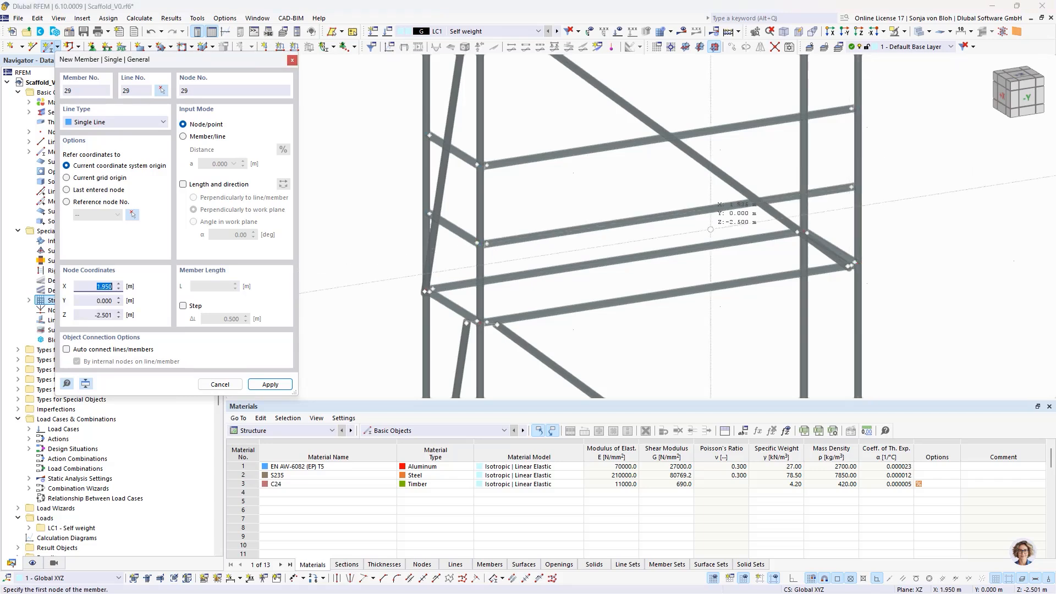
{"action": "key", "text": "Escape"}
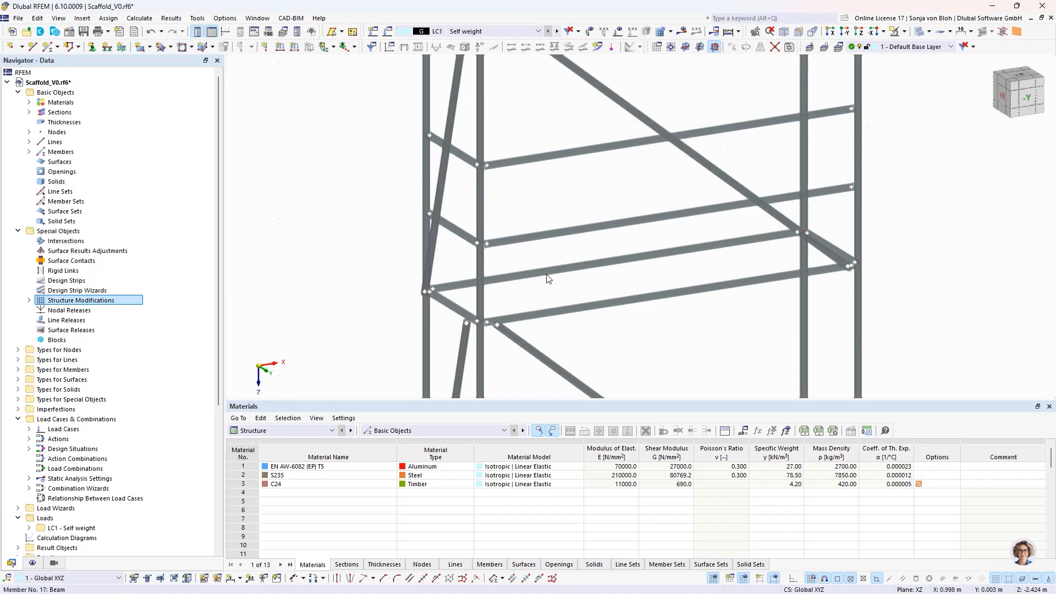
- Edit the two transoms at Z -2.4 m together and enable nodes on member for them
{"action": "left_click", "coordinate": [455, 306]}
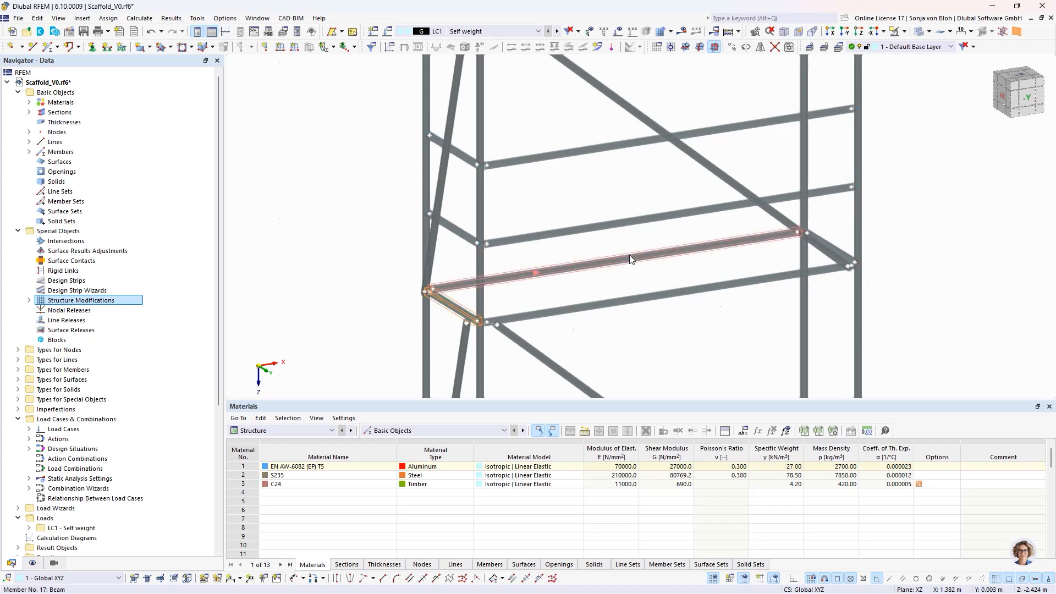
{"action": "left_click", "coordinate": [836, 245], "text": "ctrl"}
{"action": "right_click", "coordinate": [449, 307]}
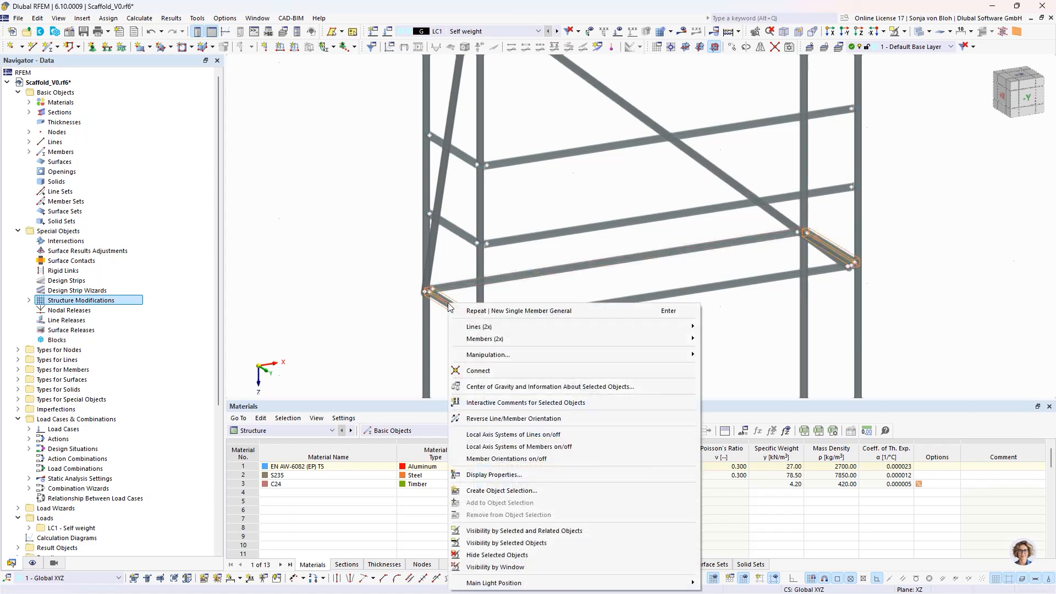
{"action": "mouse_move", "coordinate": [523, 342]}
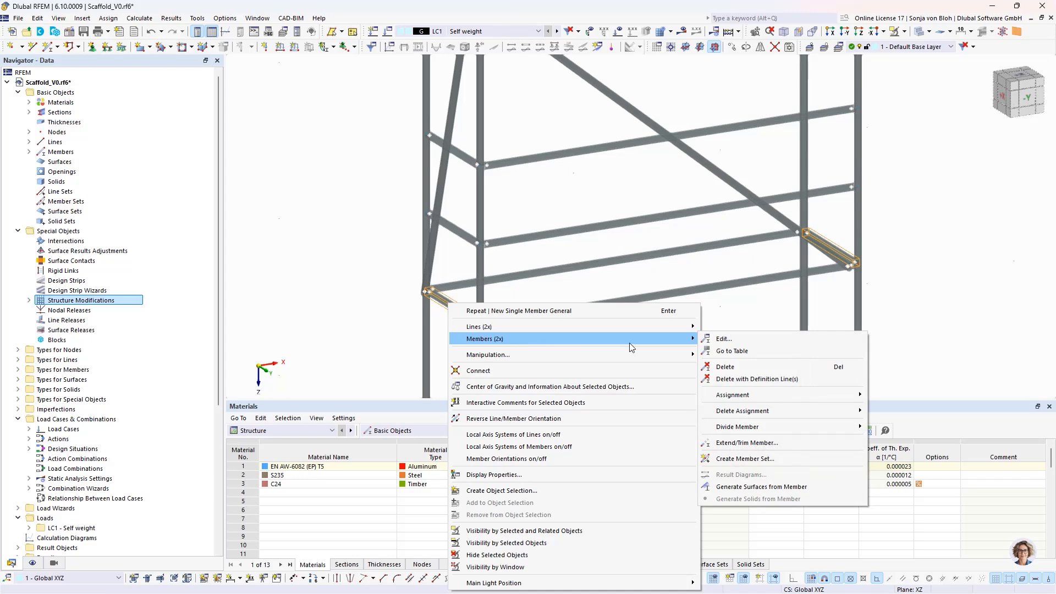
{"action": "left_click", "coordinate": [715, 340]}
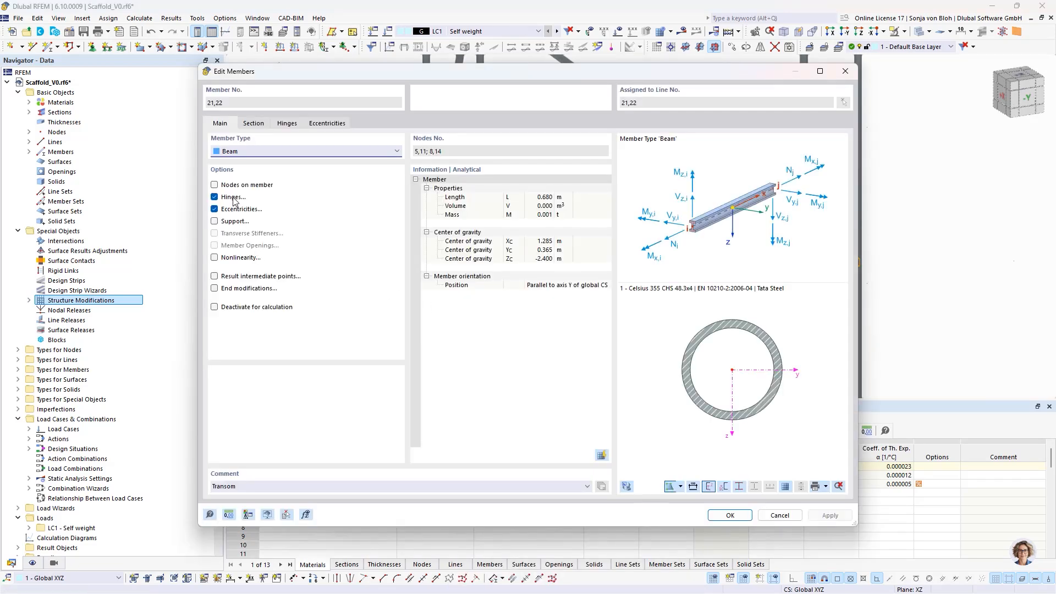
{"action": "left_click", "coordinate": [215, 185]}
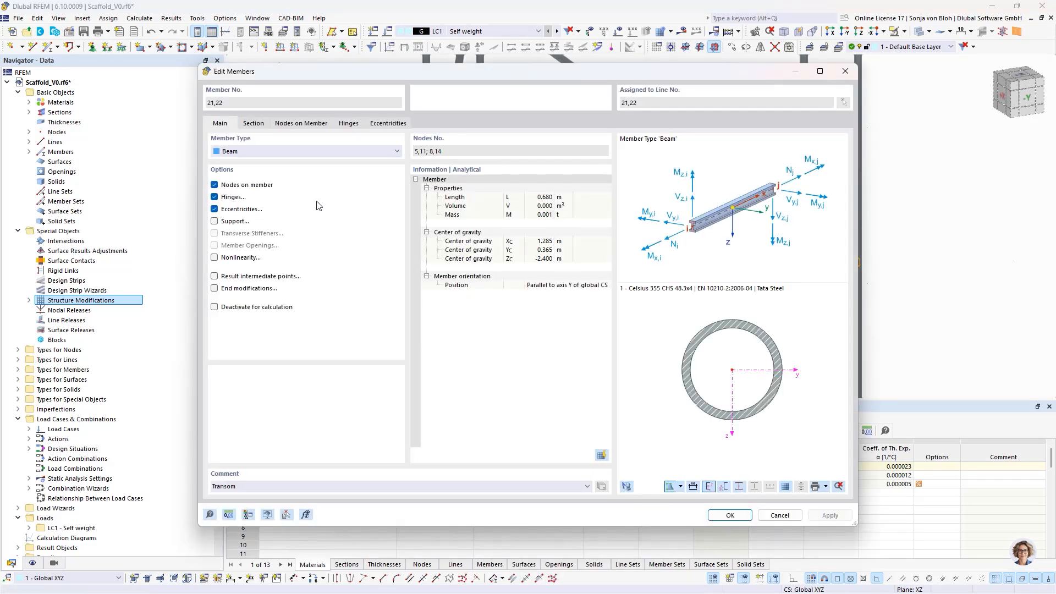
- Define the nodes on both transoms as a string with absolute distances of 0.18 and 0.5 m from the member start
{"action": "left_click", "coordinate": [292, 122]}
{"action": "left_click", "coordinate": [242, 155]}
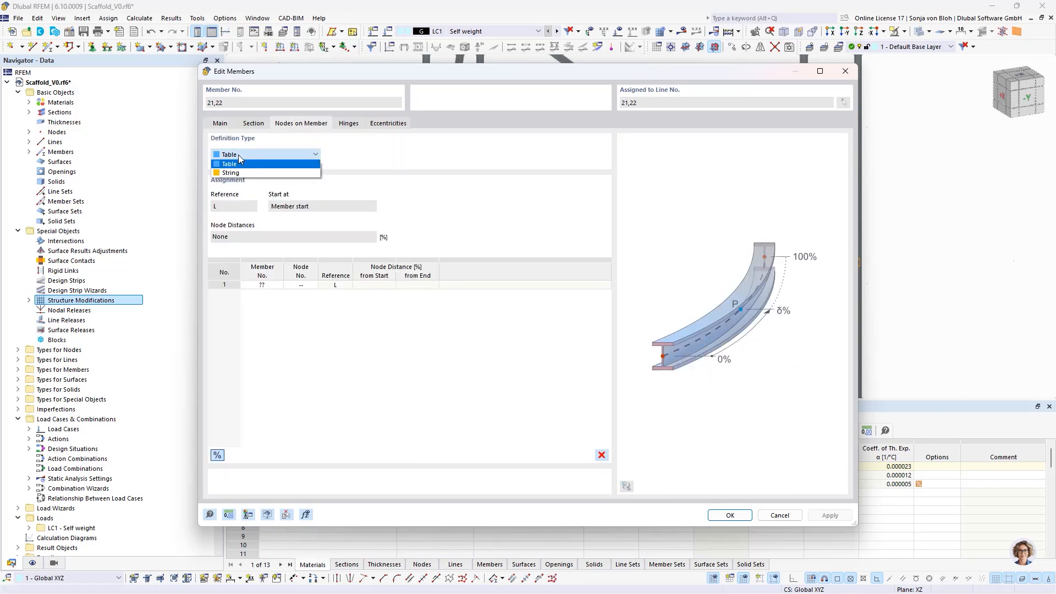
{"action": "left_click", "coordinate": [236, 173]}
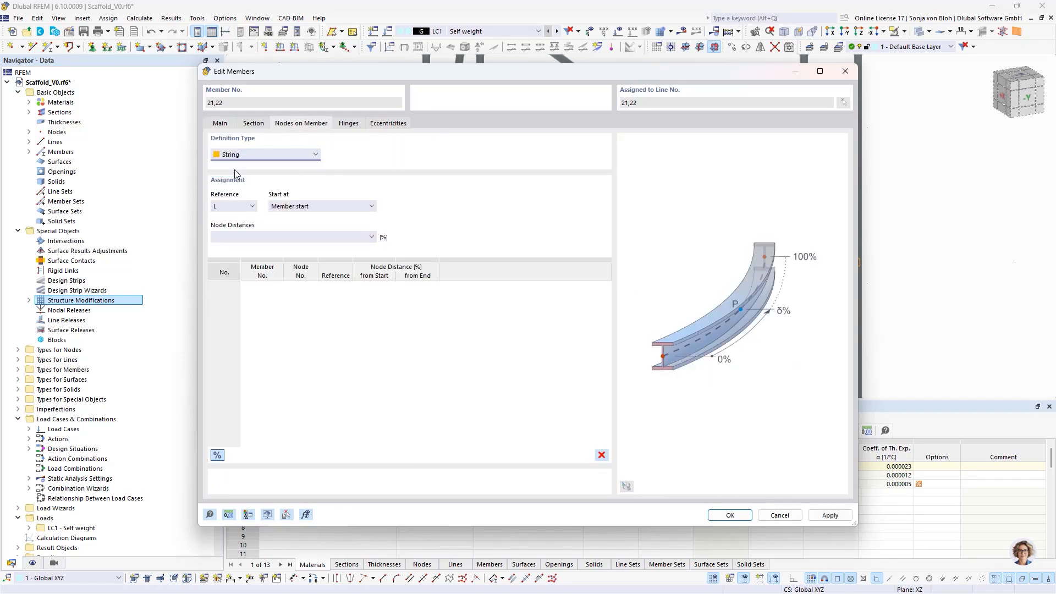
{"action": "left_click", "coordinate": [217, 455]}
{"action": "left_click", "coordinate": [242, 237]}
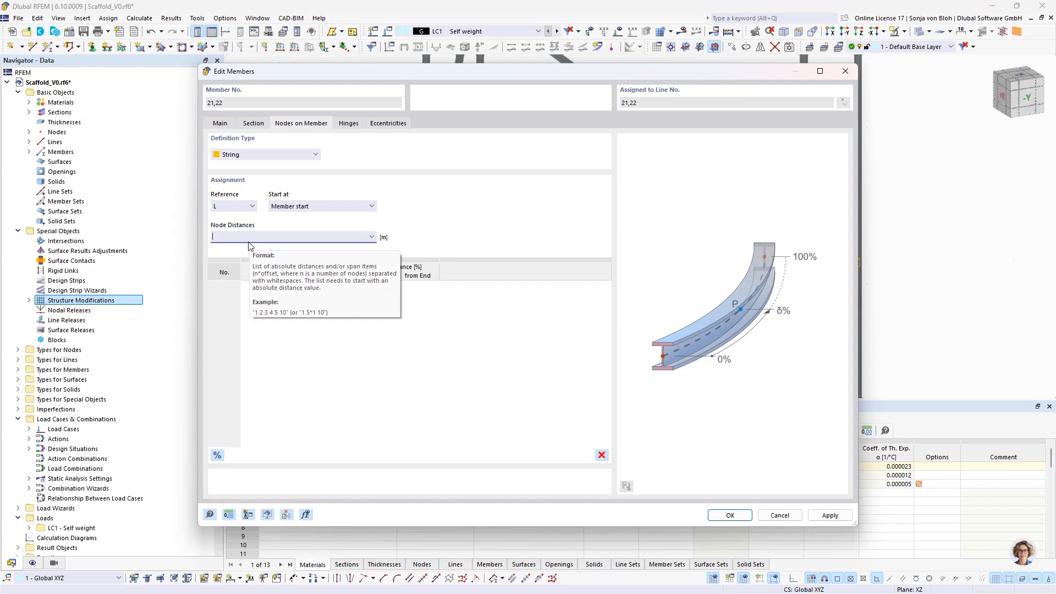
{"action": "type", "text": "0.1"}
{"action": "type", "text": "8 0.5"}
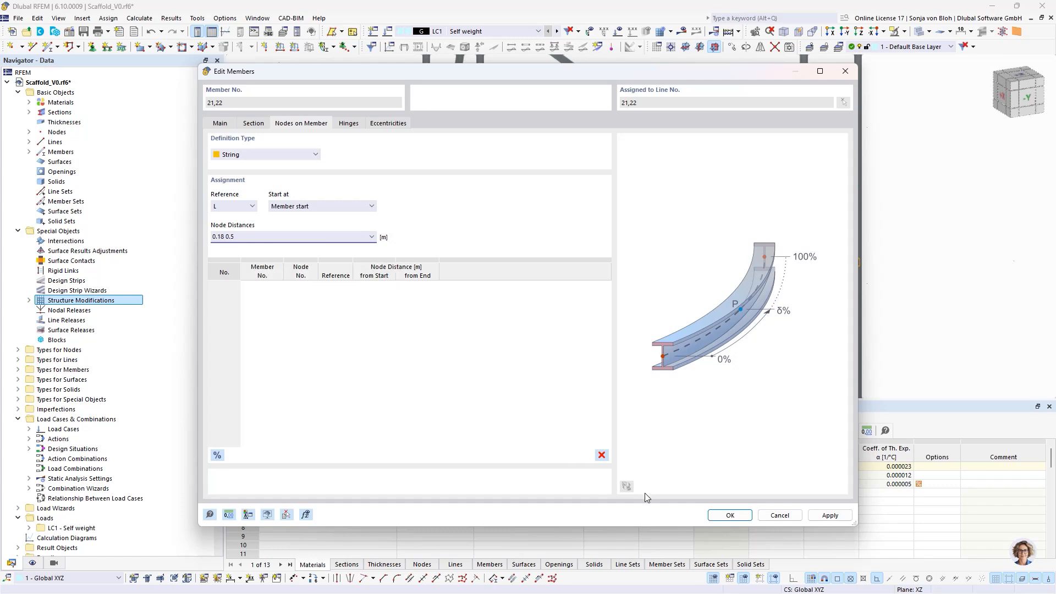
{"action": "left_click", "coordinate": [730, 515]}
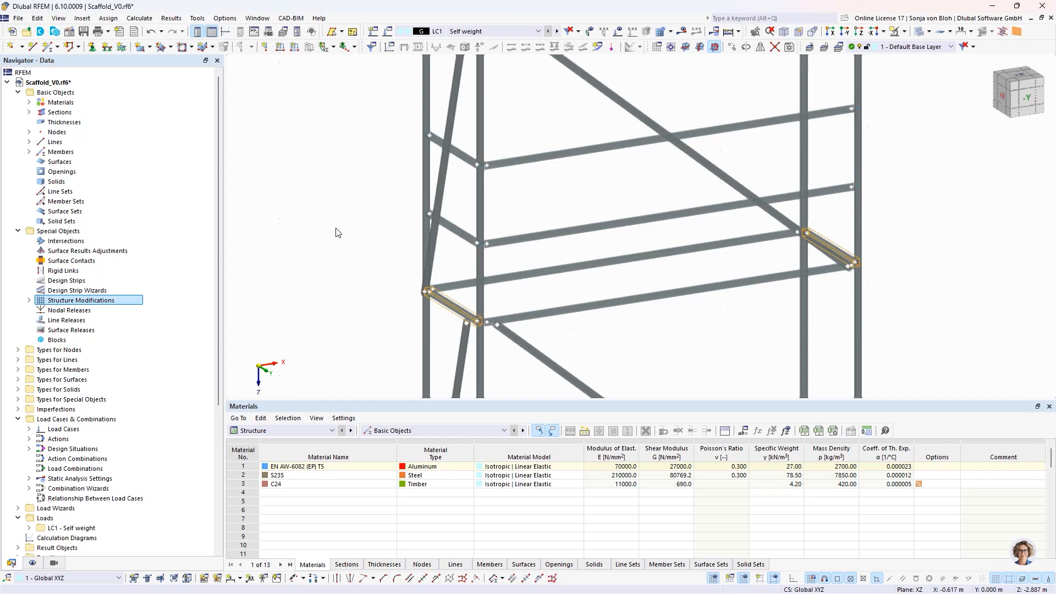
- Start a new single beam member with the comment "Platform unit" and assign it the timber section R_M1 320/40 in C24
{"action": "left_click", "coordinate": [51, 49]}
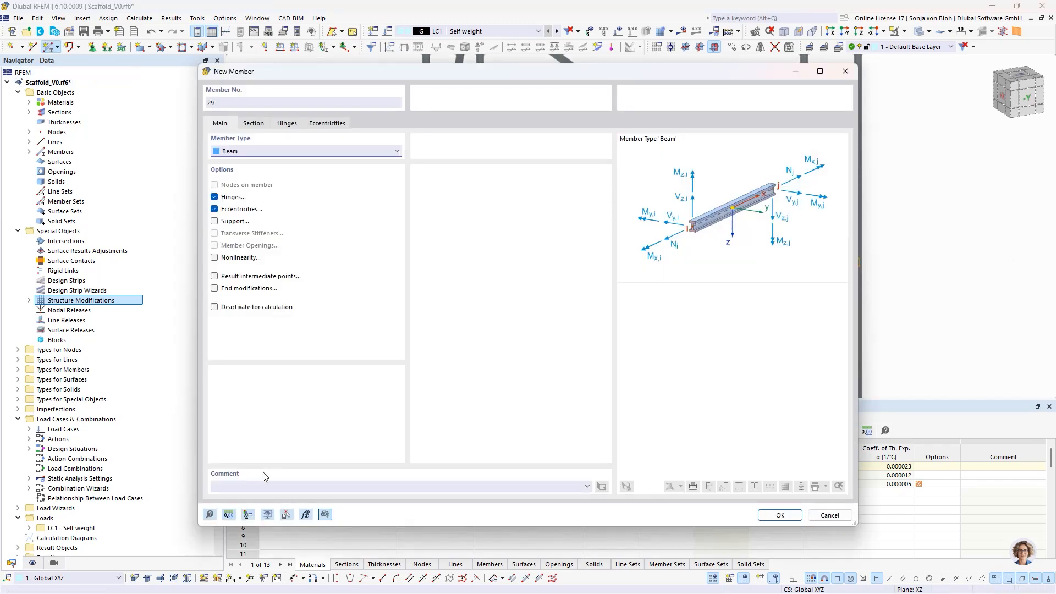
{"action": "left_click", "coordinate": [251, 486]}
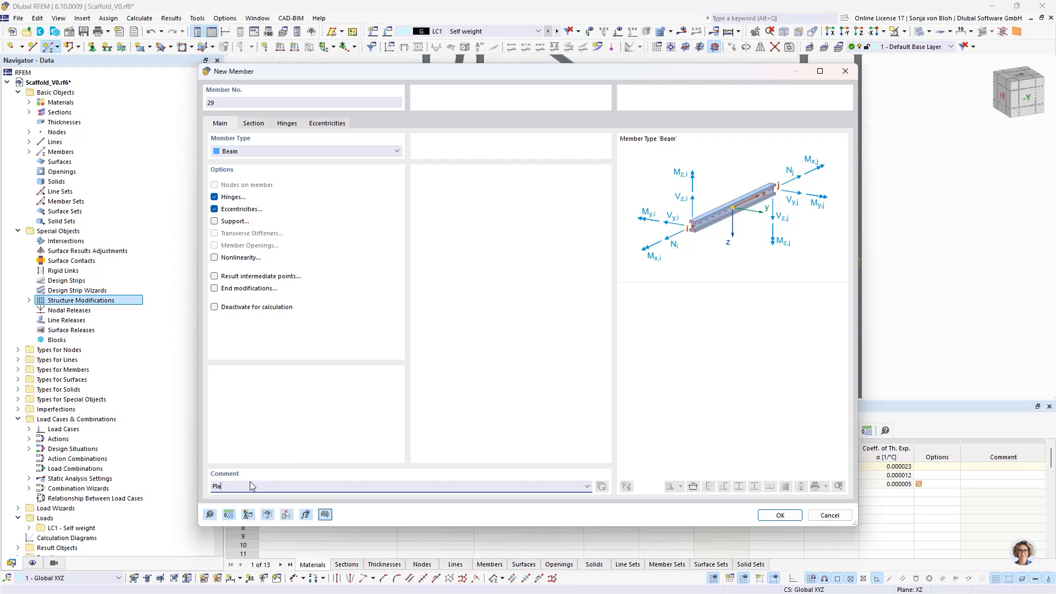
{"action": "type", "text": "Platform unit"}
{"action": "left_click", "coordinate": [264, 125]}
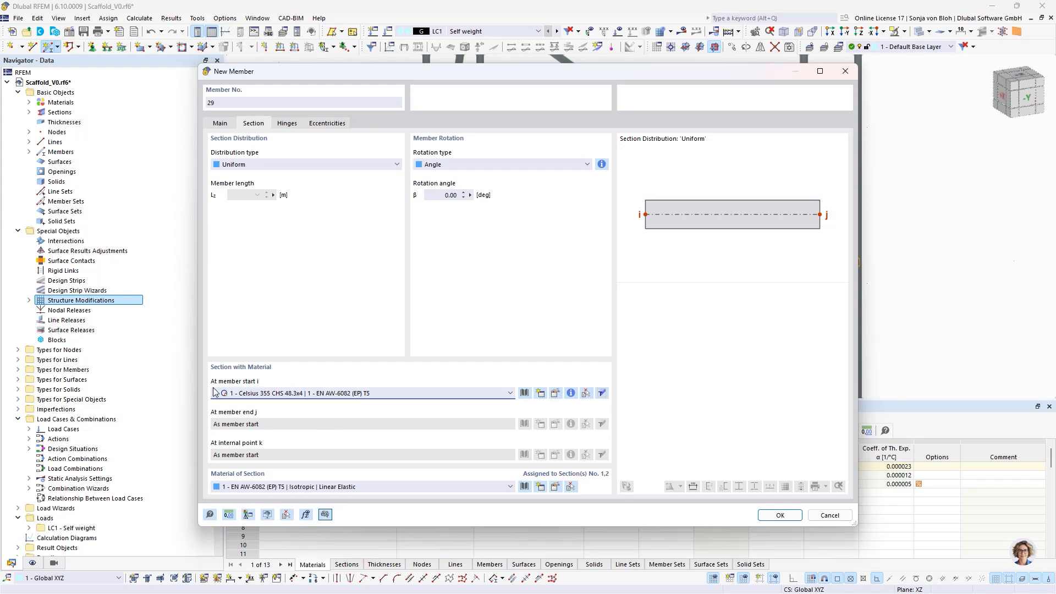
{"action": "left_click", "coordinate": [301, 394]}
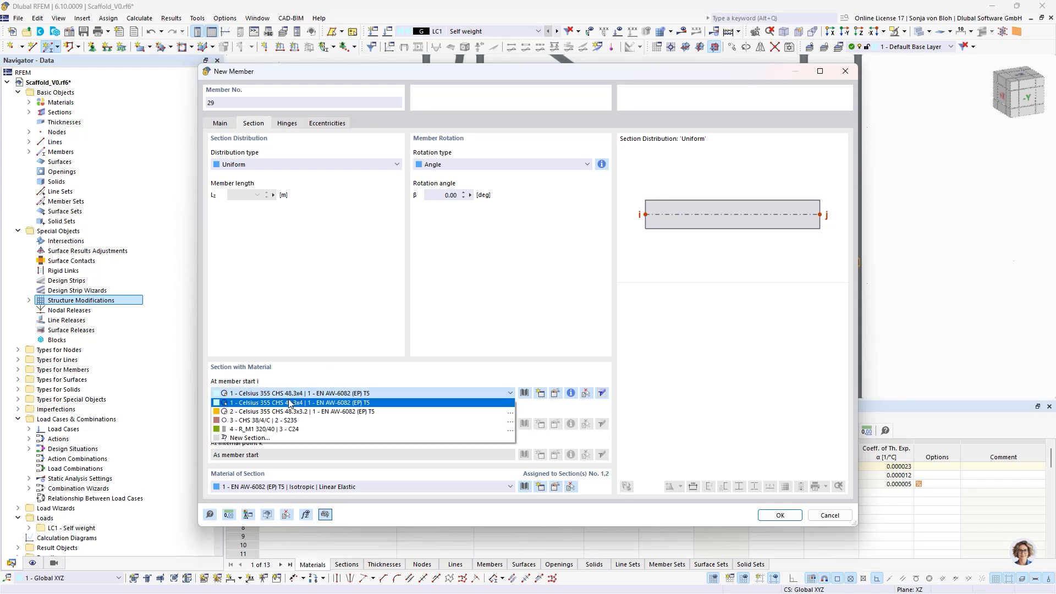
{"action": "left_click", "coordinate": [258, 430]}
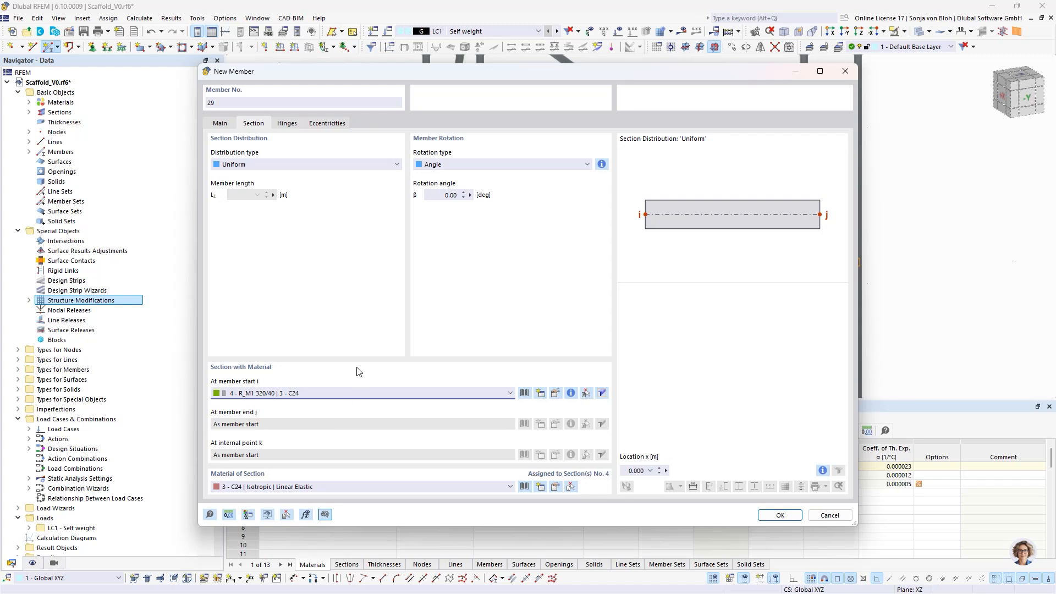
- Create a member hinge that releases only rotation φy and assign it to both ends of the platform unit
{"action": "left_click", "coordinate": [285, 124]}
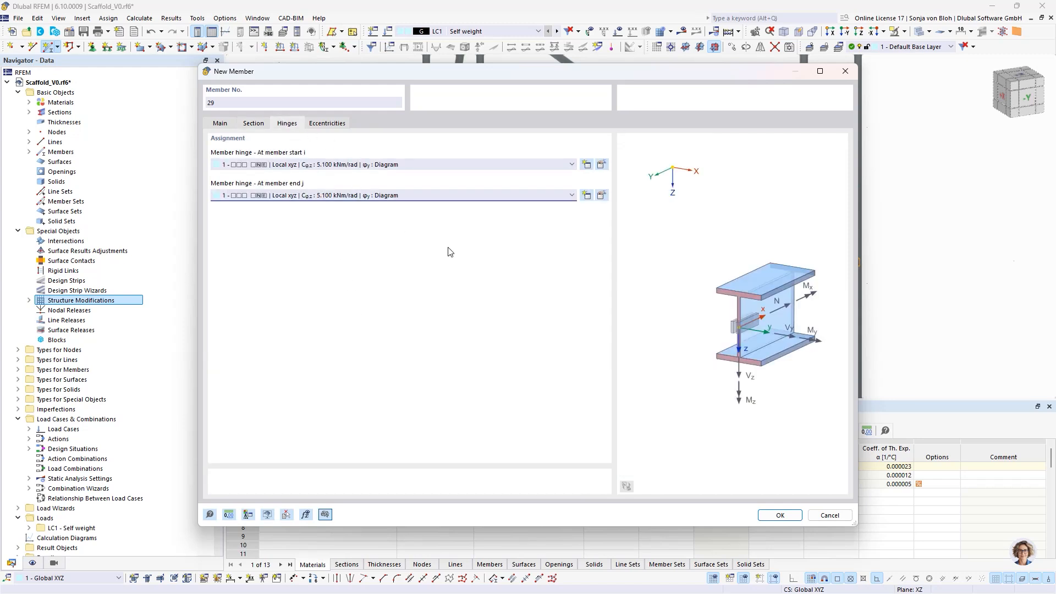
{"action": "left_click", "coordinate": [586, 165]}
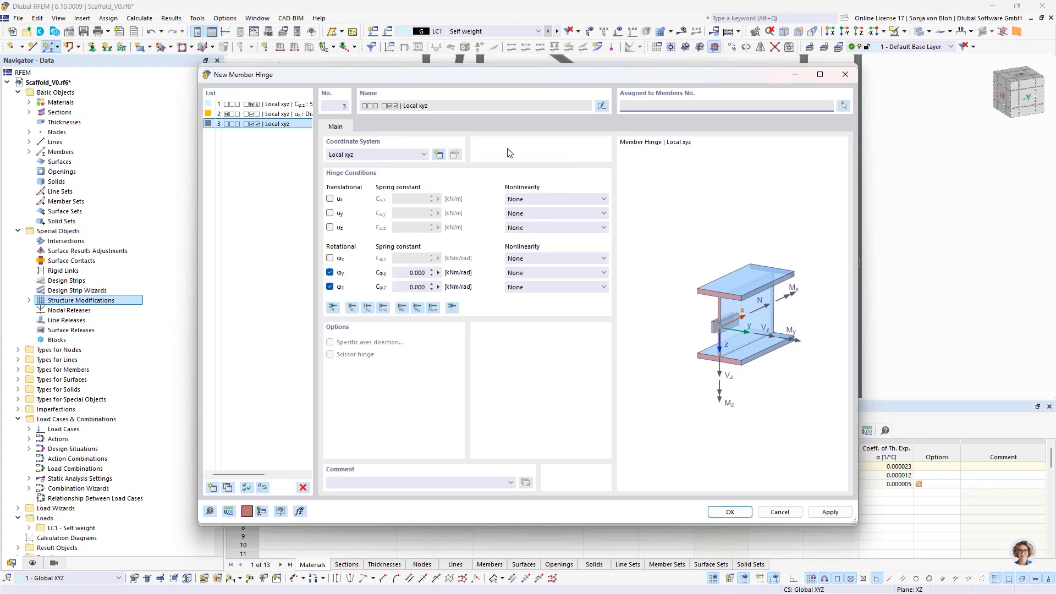
{"action": "left_click", "coordinate": [329, 286]}
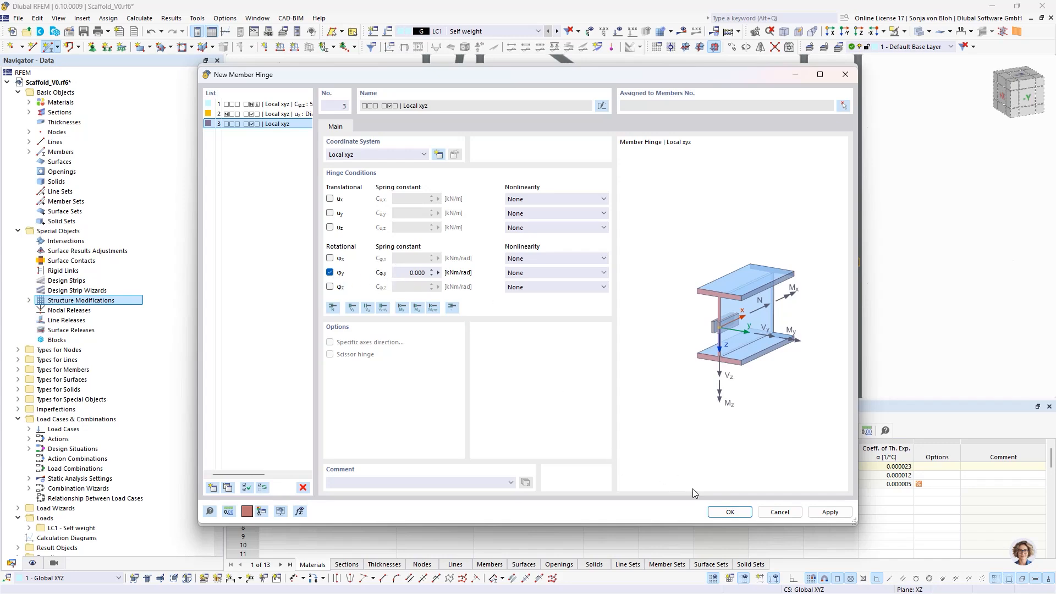
{"action": "left_click", "coordinate": [728, 511]}
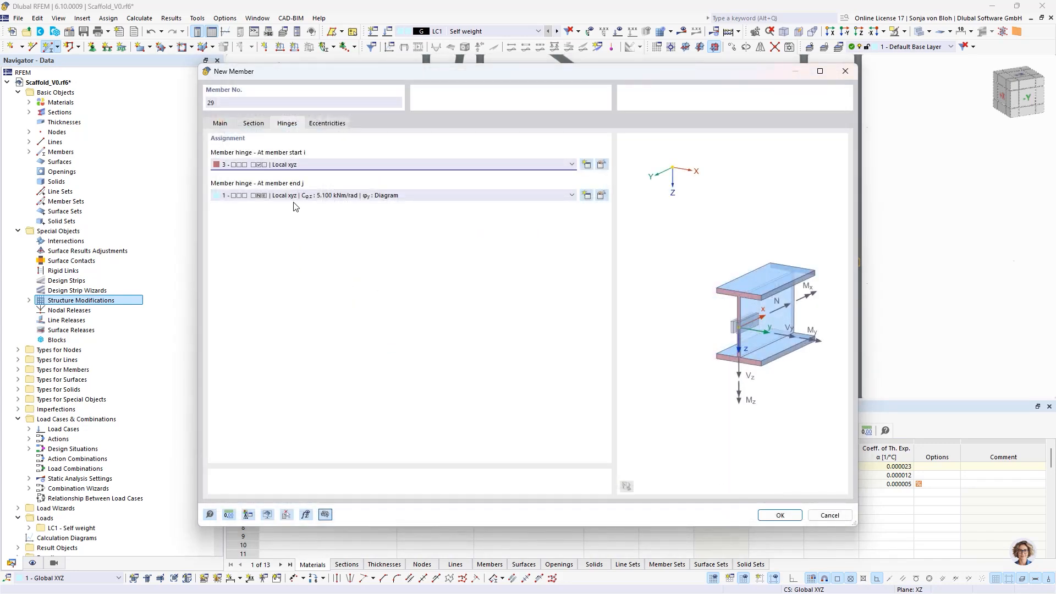
{"action": "left_click", "coordinate": [318, 196]}
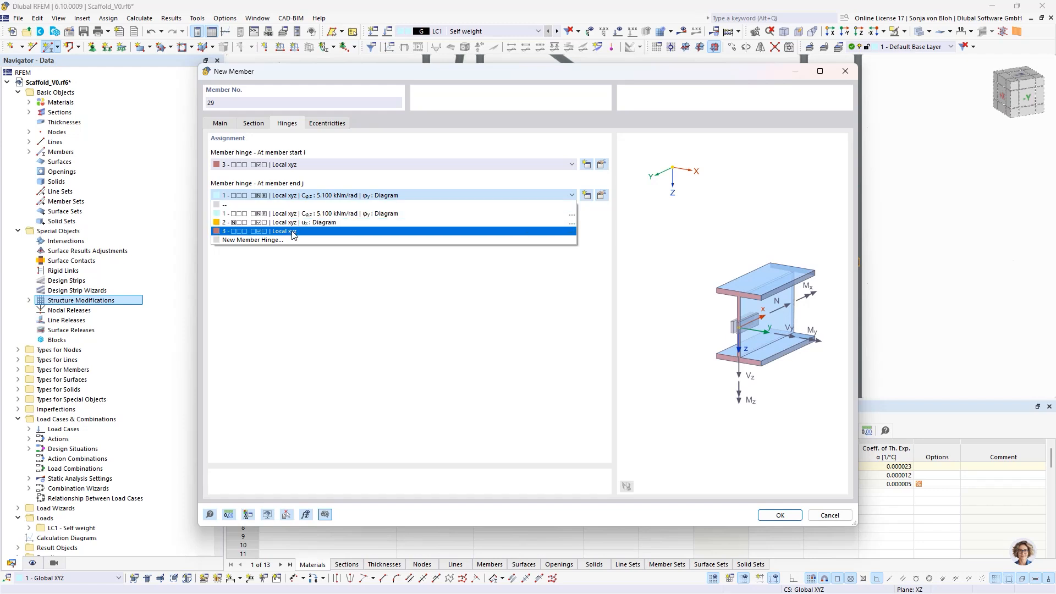
{"action": "left_click", "coordinate": [293, 232]}
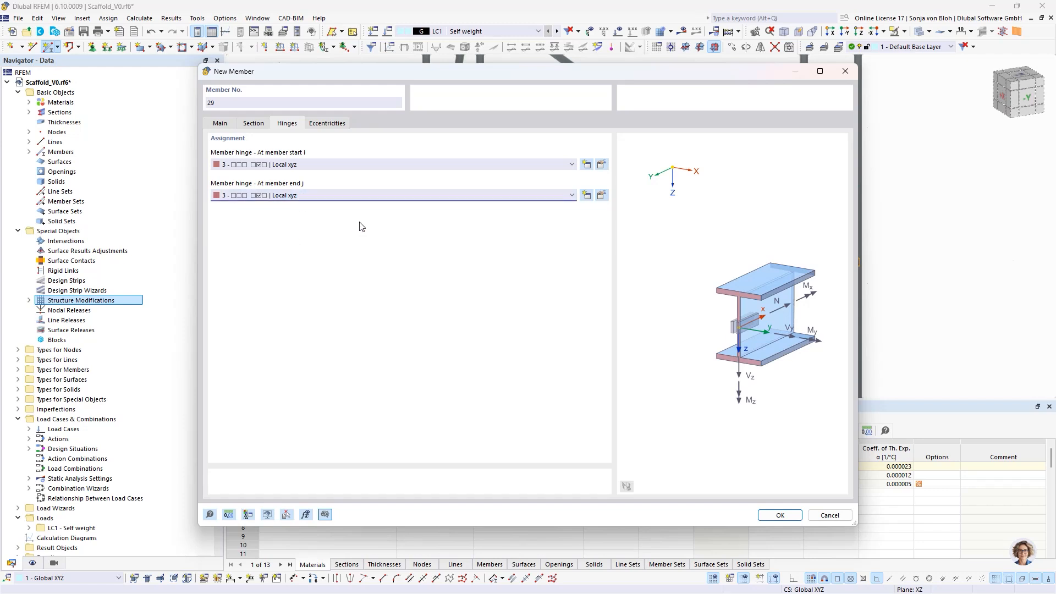
- Turn off eccentricities for the platform unit and confirm the member definition
{"action": "left_click", "coordinate": [220, 124]}
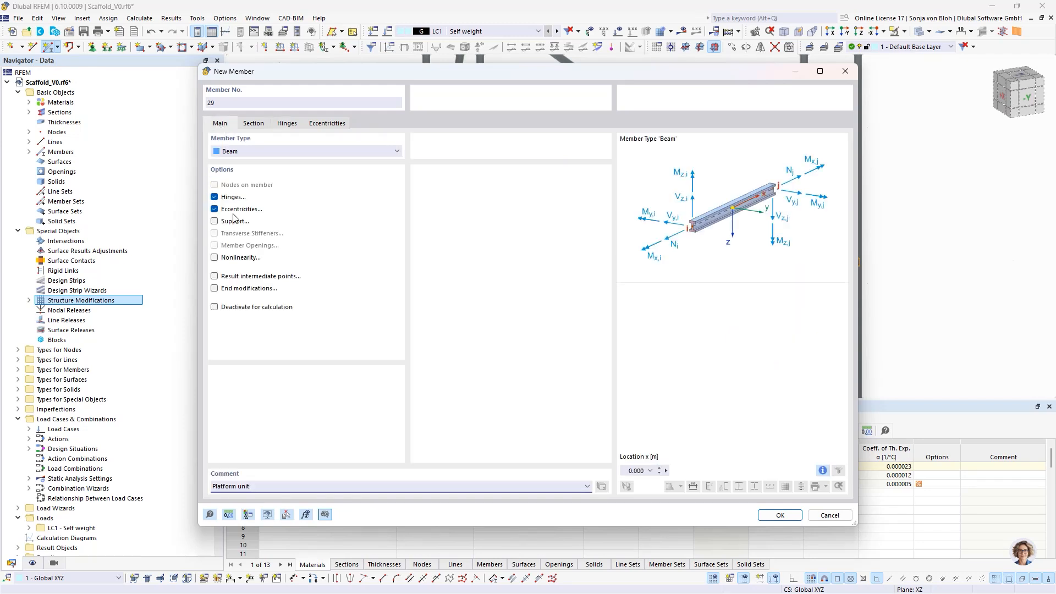
{"action": "left_click", "coordinate": [214, 209]}
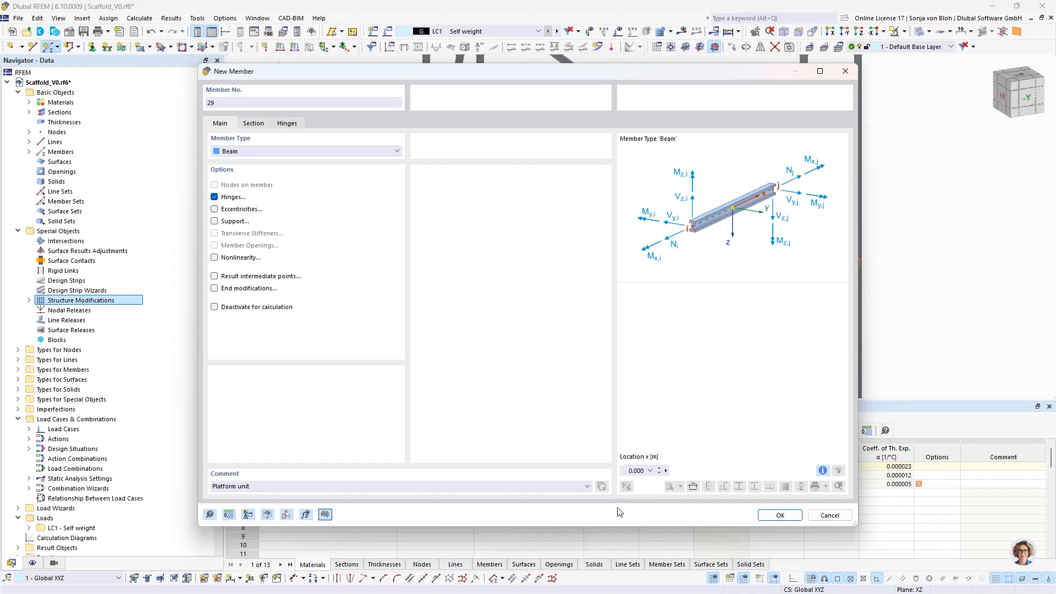
{"action": "left_click", "coordinate": [780, 515]}
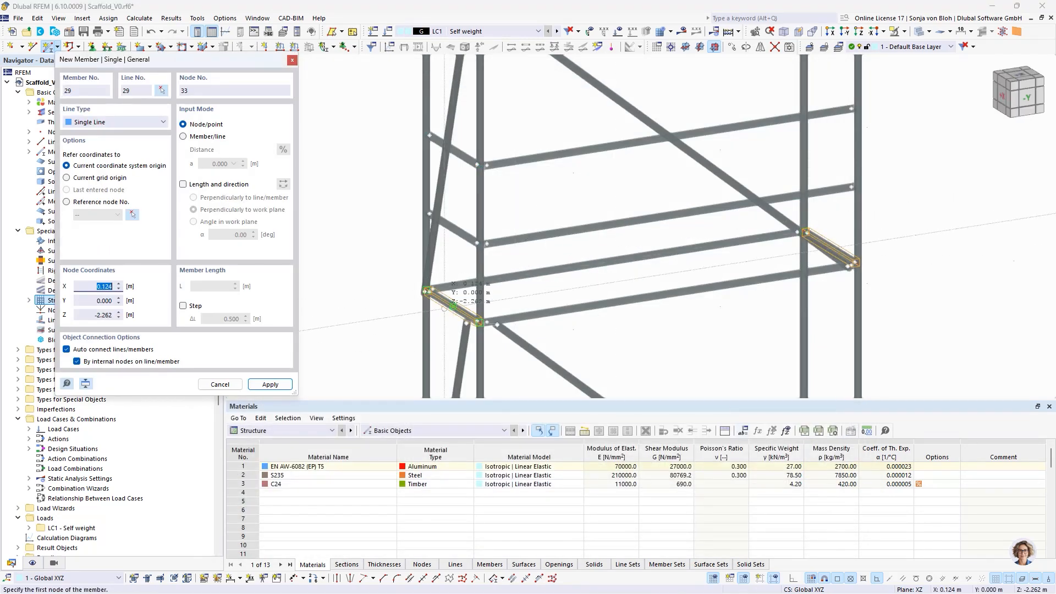
- Place the first platform unit at Z -2.4 m between the Y 0.525 m nodes on the two transoms
{"action": "scroll", "coordinate": [418, 280], "scroll_direction": "up", "scroll_amount": 3}
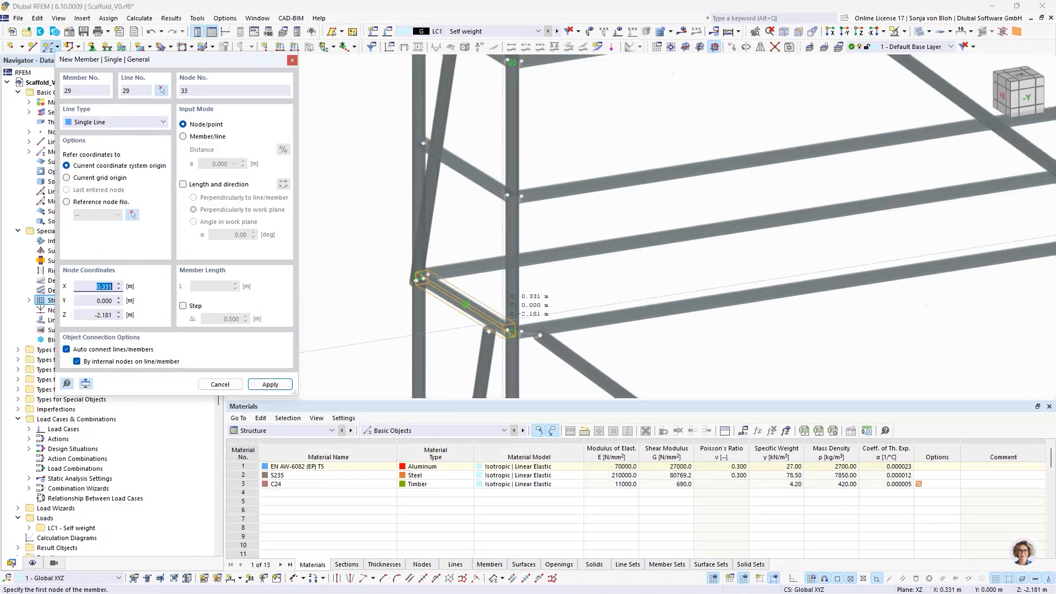
{"action": "scroll", "coordinate": [502, 325], "scroll_direction": "up", "scroll_amount": 2}
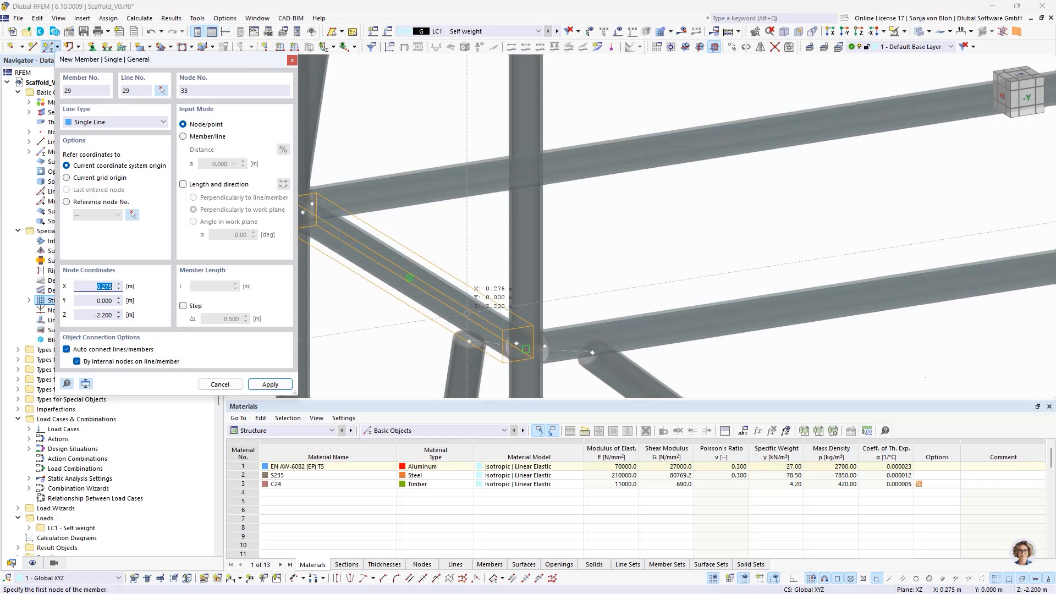
{"action": "left_click", "coordinate": [469, 312]}
{"action": "scroll", "coordinate": [396, 333], "scroll_direction": "down", "scroll_amount": 1}
{"action": "scroll", "coordinate": [402, 330], "scroll_direction": "down", "scroll_amount": 2}
{"action": "scroll", "coordinate": [990, 259], "scroll_direction": "up", "scroll_amount": 4}
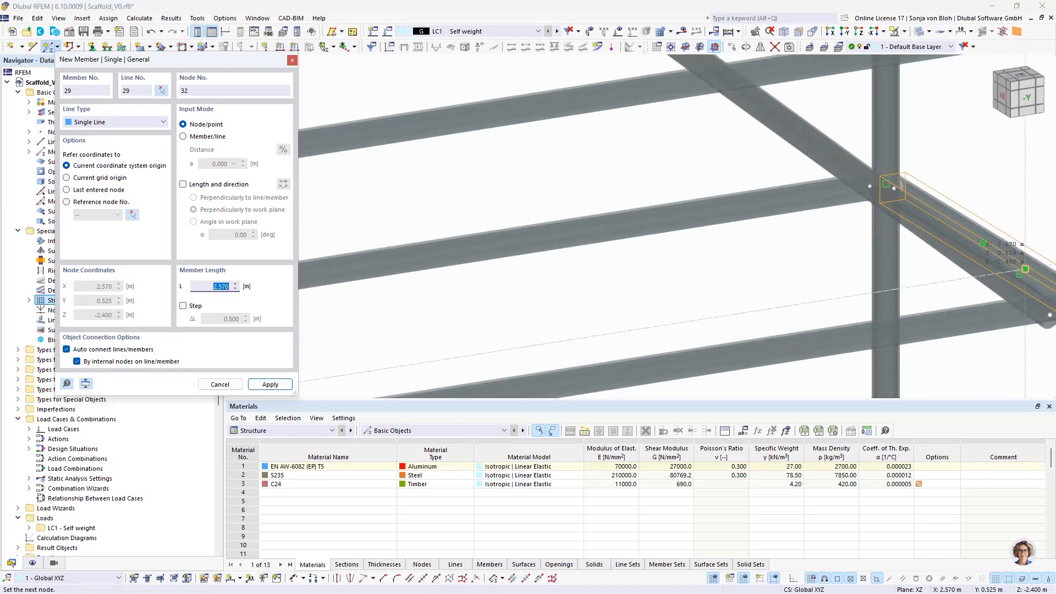
{"action": "left_click", "coordinate": [1015, 270]}
{"action": "scroll", "coordinate": [982, 242], "scroll_direction": "down", "scroll_amount": 4}
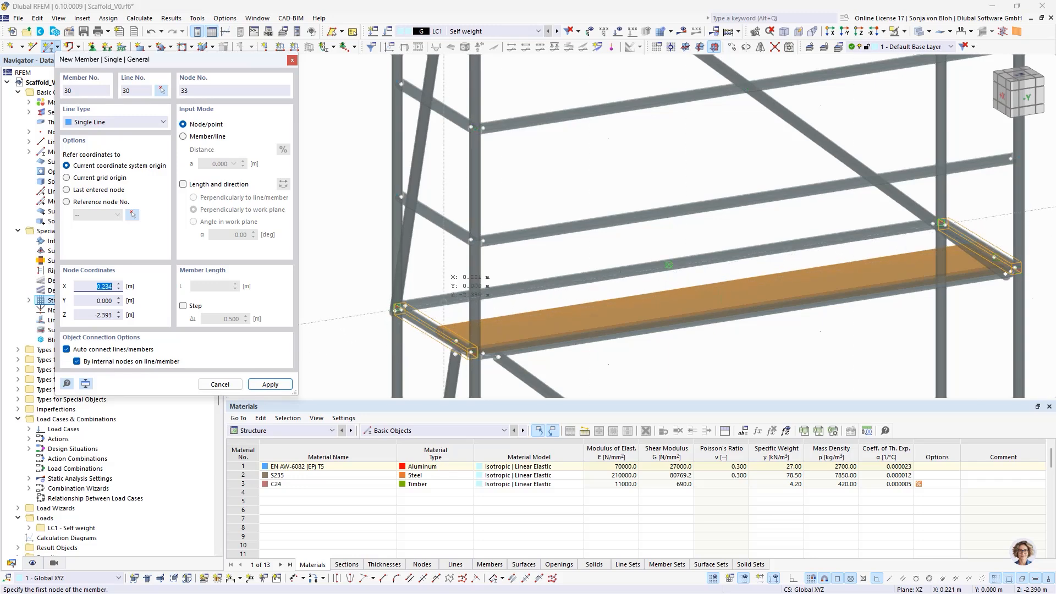
- Place the second platform unit at Z -2.4 m between the Y 0.205 m nodes on the transoms and end member placement
{"action": "left_click", "coordinate": [419, 320]}
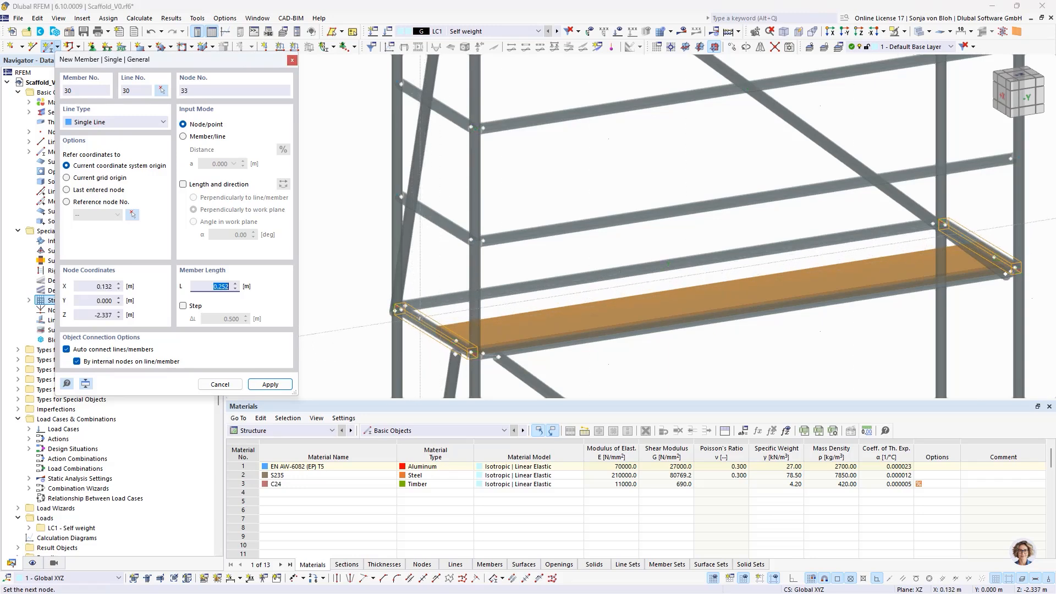
{"action": "scroll", "coordinate": [1034, 256], "scroll_direction": "up", "scroll_amount": 3}
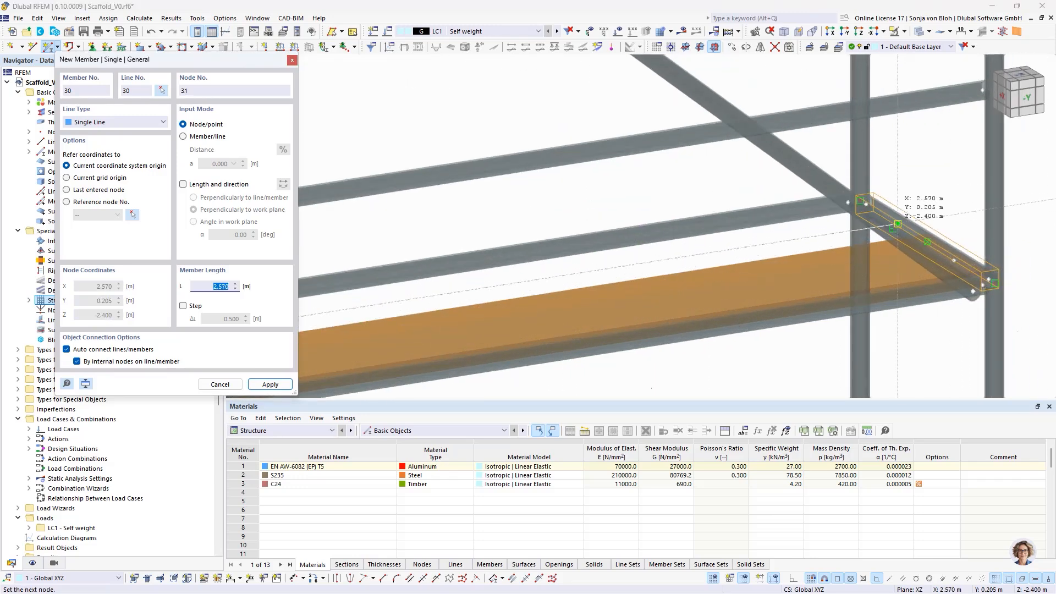
{"action": "left_click", "coordinate": [906, 223]}
{"action": "scroll", "coordinate": [906, 223], "scroll_direction": "down", "scroll_amount": 3}
{"action": "scroll", "coordinate": [762, 215], "scroll_direction": "down", "scroll_amount": 3}
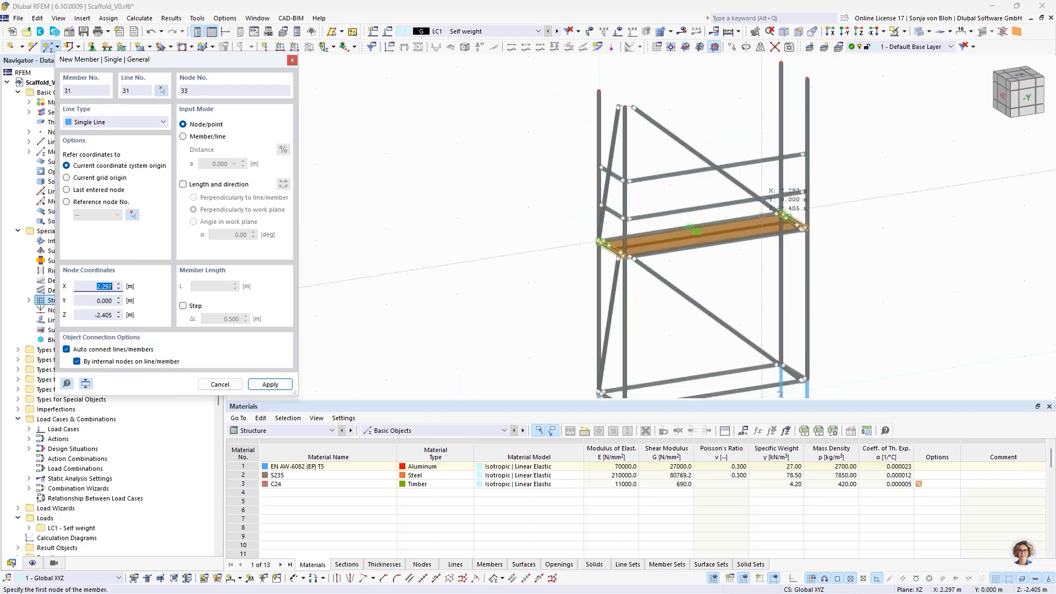
{"action": "key", "text": "Escape"}
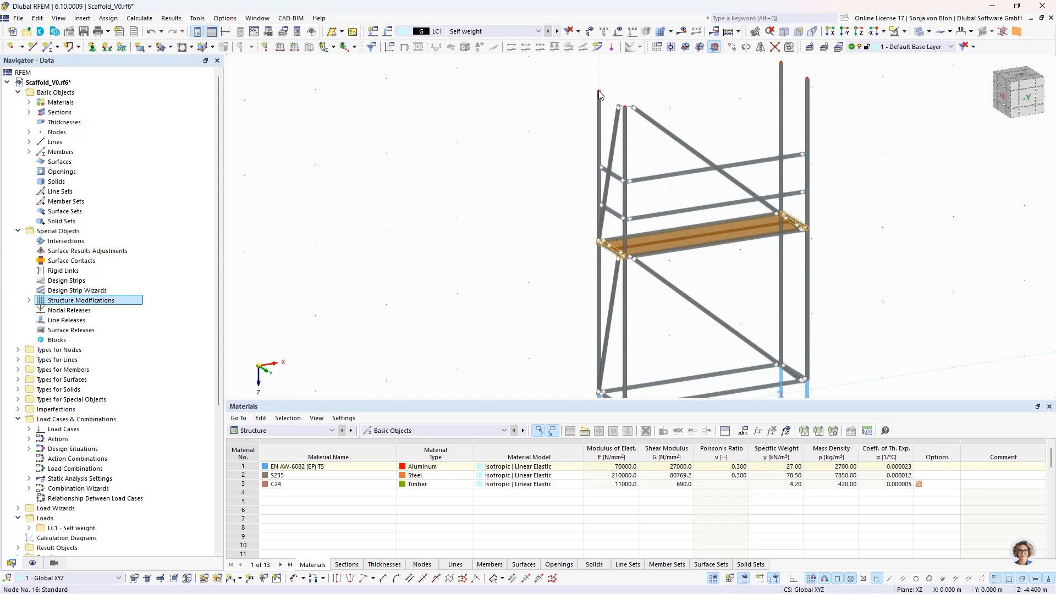
- Assign a new nodal support fixing only uX and uY to top nodes 16 and 18 of the standards
{"action": "middle_click_drag", "start_coordinate": [678, 95], "coordinate": [584, 123]}
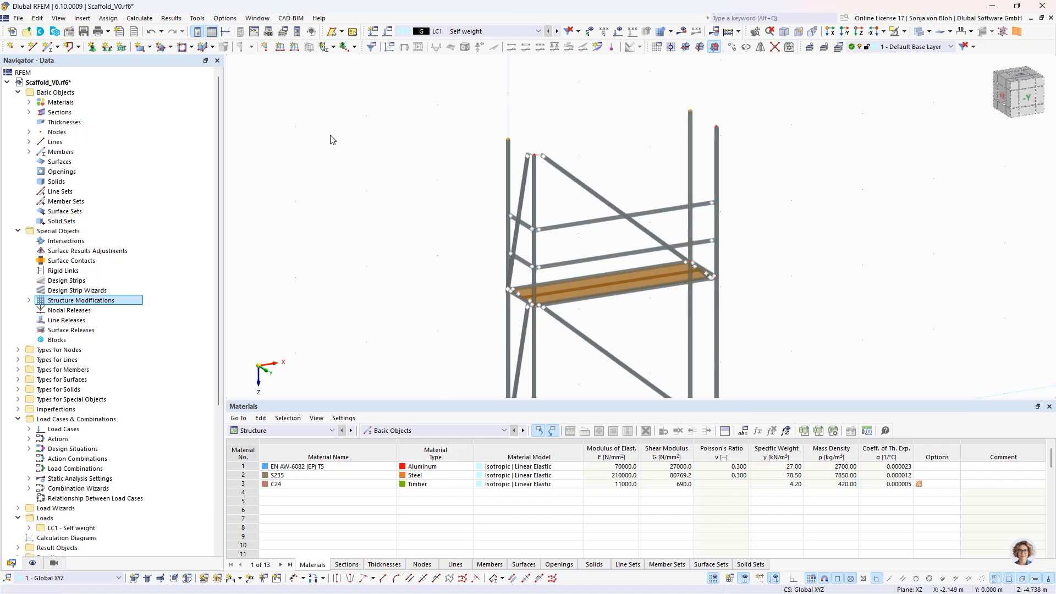
{"action": "left_click", "coordinate": [92, 46]}
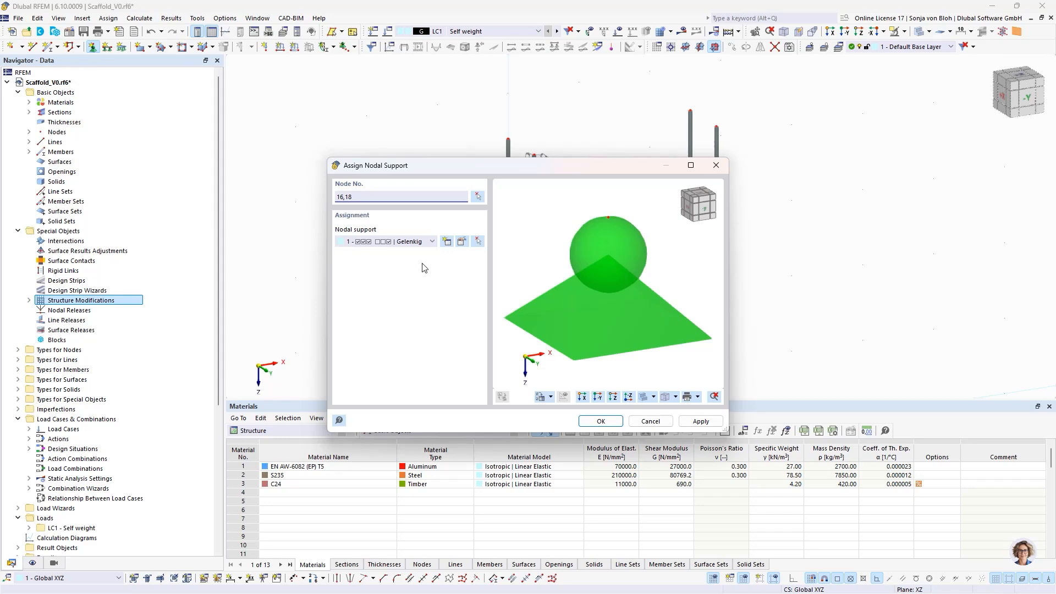
{"action": "left_click", "coordinate": [446, 242]}
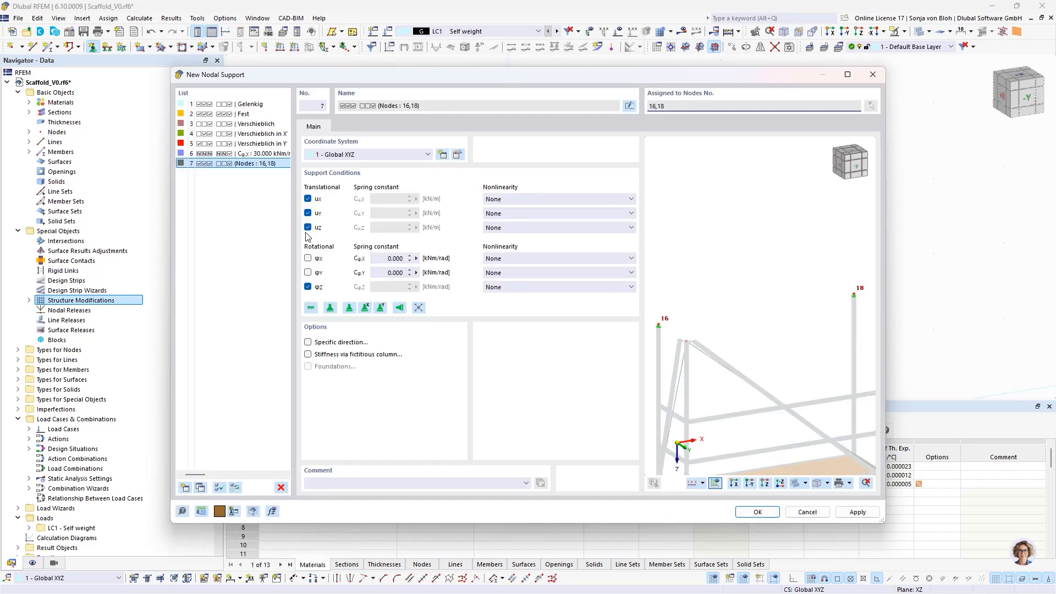
{"action": "left_click", "coordinate": [307, 227]}
{"action": "left_click", "coordinate": [307, 287]}
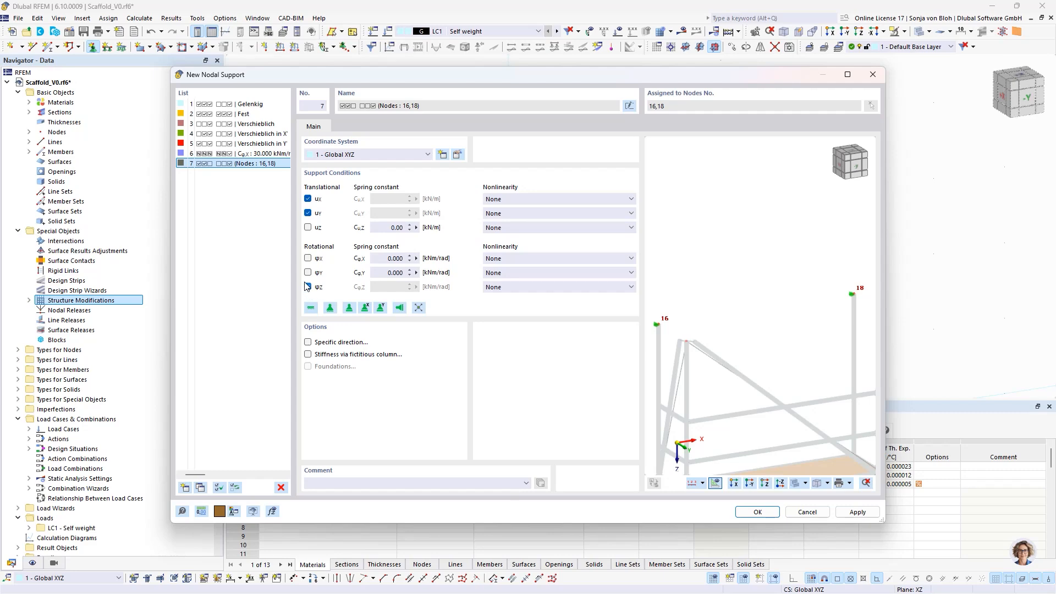
{"action": "left_click", "coordinate": [752, 512]}
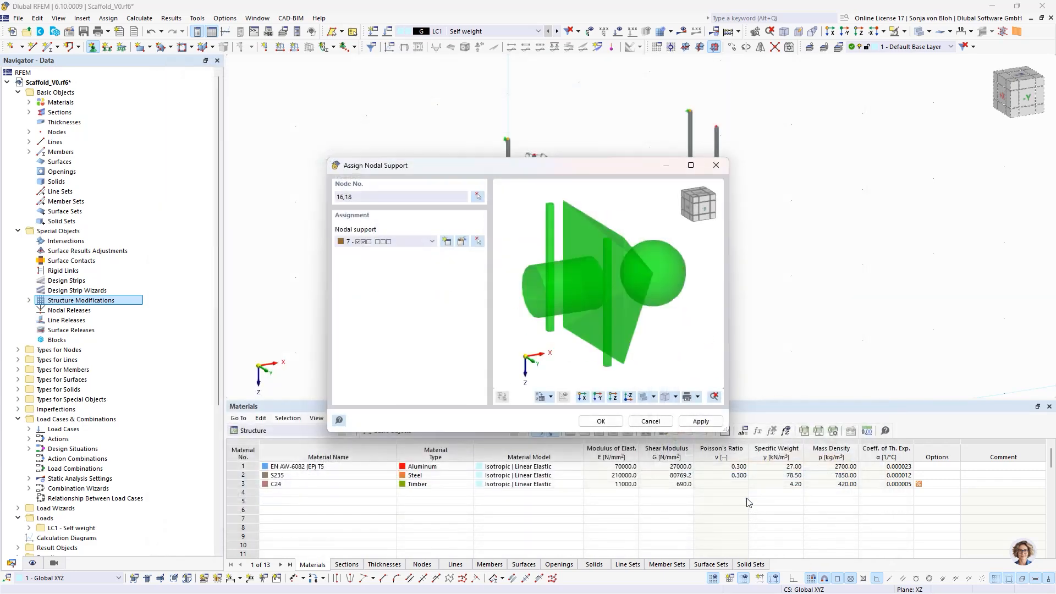
{"action": "left_click", "coordinate": [601, 421]}
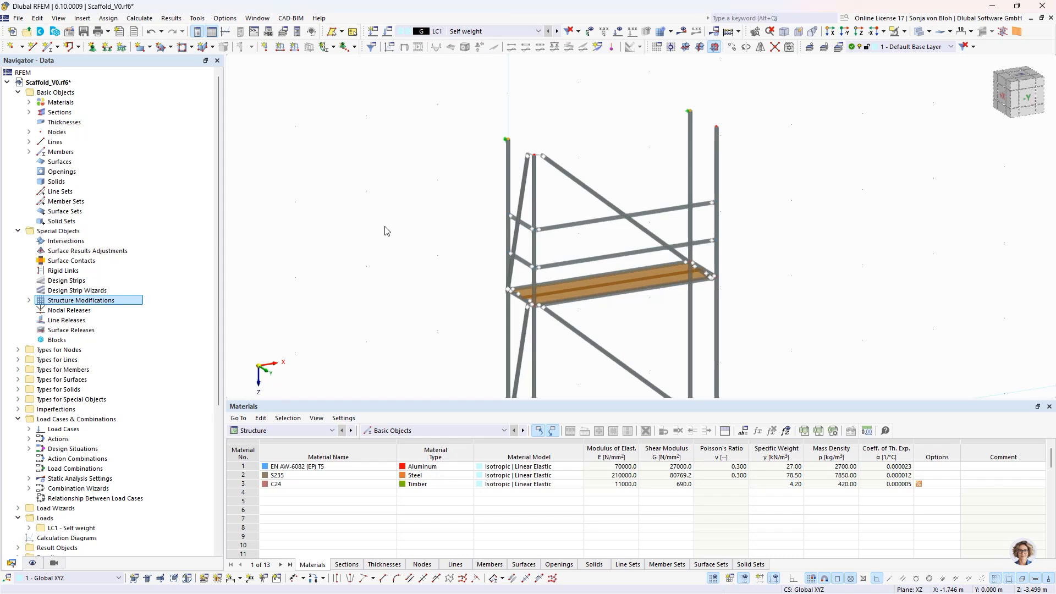
- Switch to the Scaffold_V1.rf6 model and review the member criteria of object selections OS1 Standard and OS2 Longitudinal diagonal
{"action": "left_click", "coordinate": [258, 18]}
{"action": "left_click", "coordinate": [279, 155]}
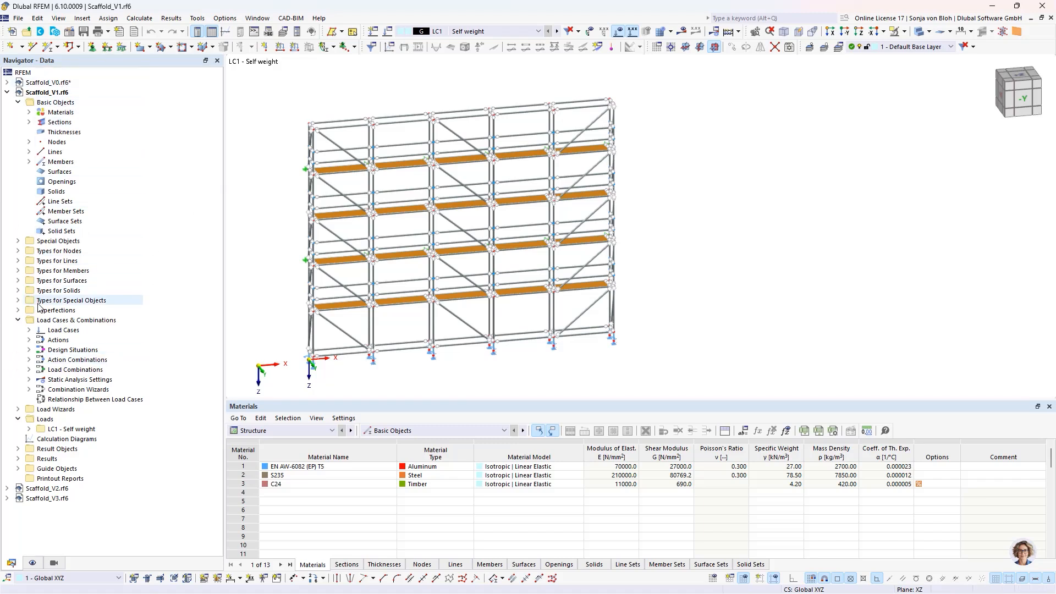
{"action": "left_click", "coordinate": [19, 469]}
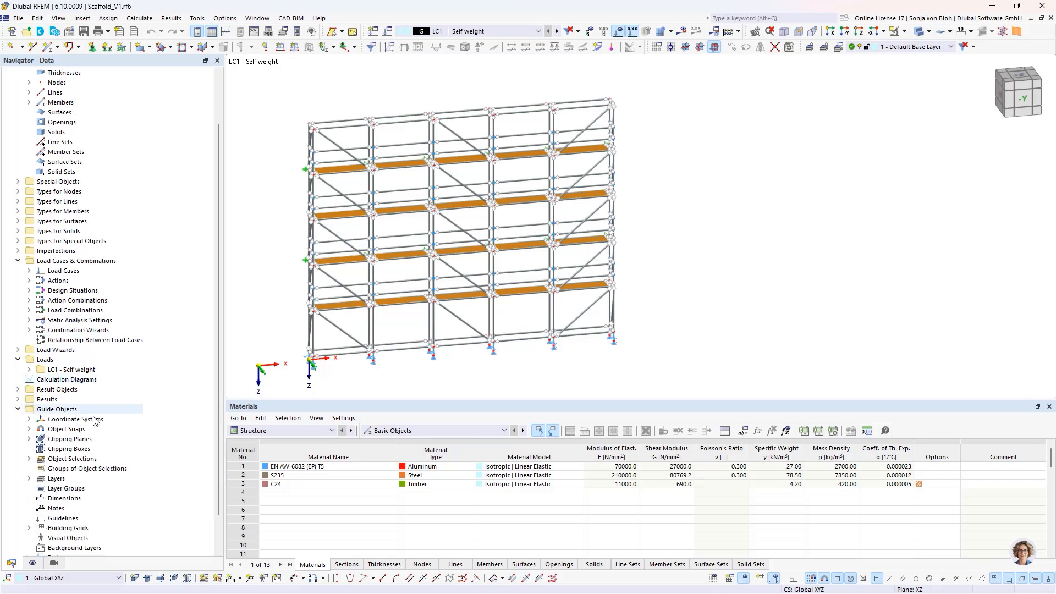
{"action": "left_click", "coordinate": [28, 458]}
{"action": "left_click", "coordinate": [80, 468]}
{"action": "double_click", "coordinate": [82, 471]}
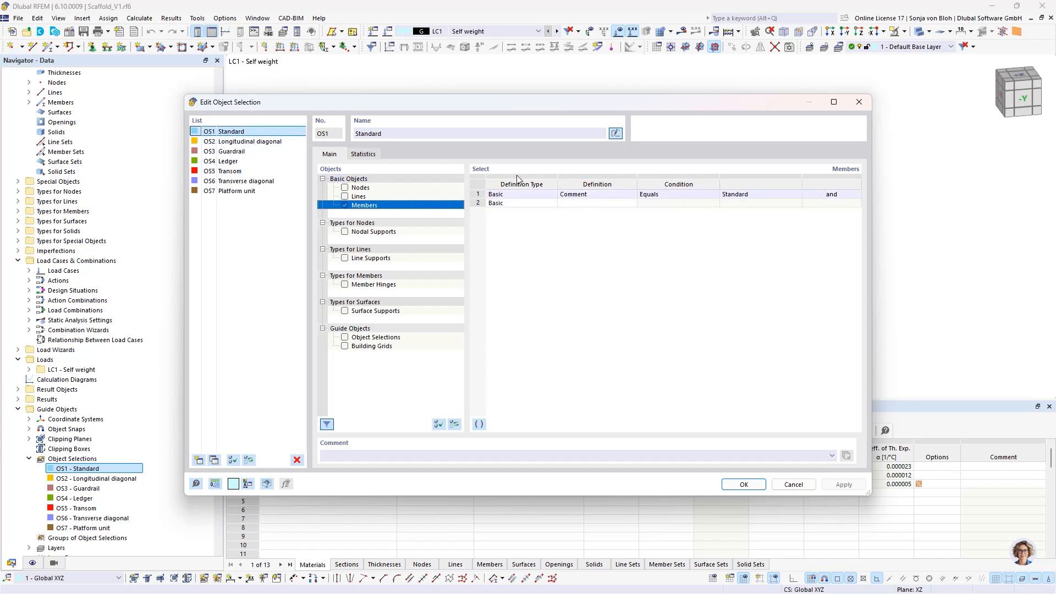
{"action": "left_click", "coordinate": [258, 141]}
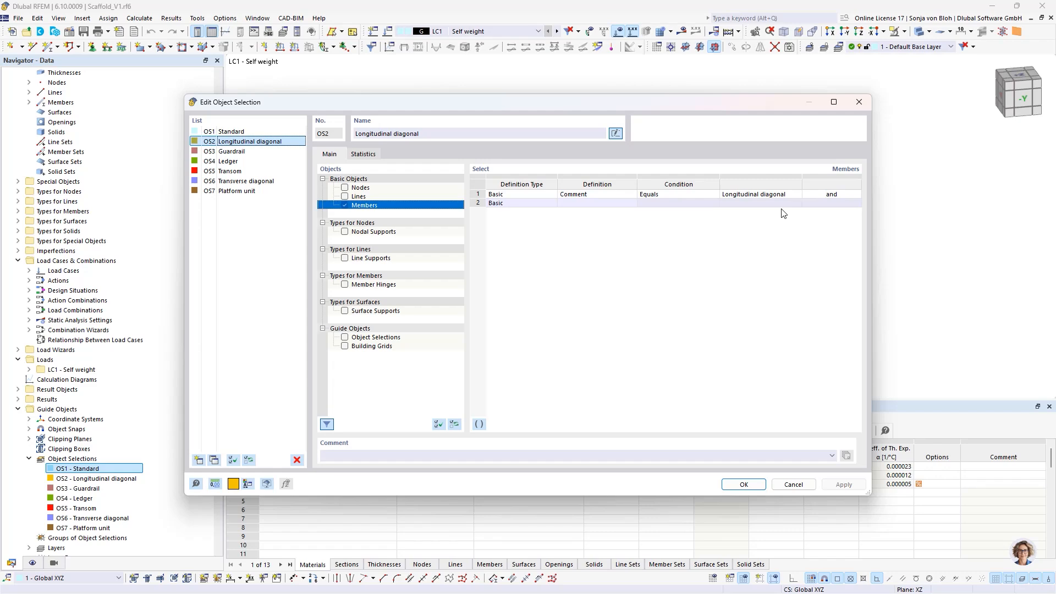
{"action": "left_click", "coordinate": [792, 484]}
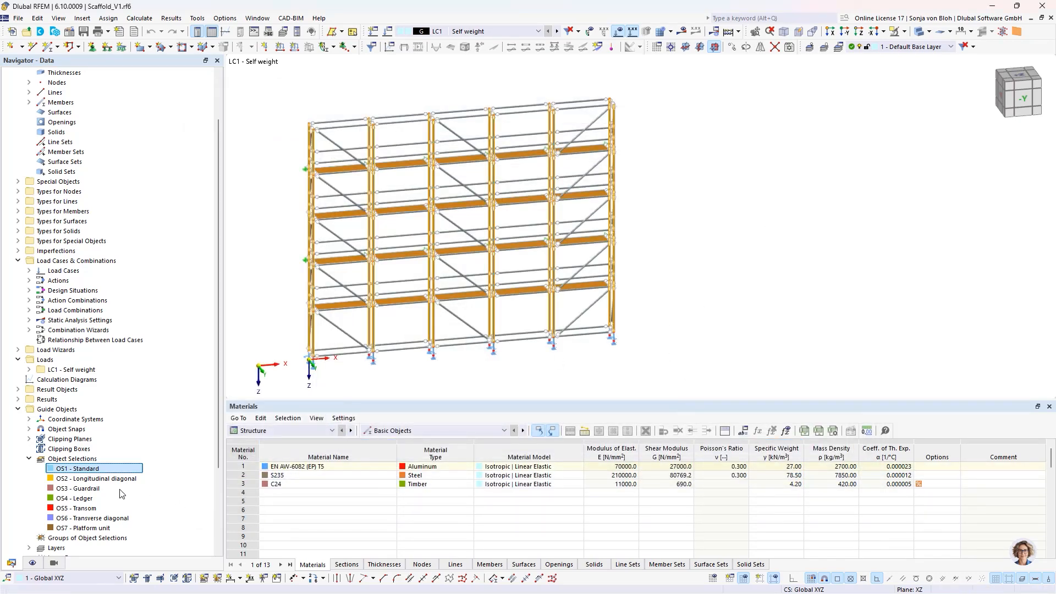
- Show the OS1 - Standard object selection in the visibilities together with the OS7 - Platform unit selection
{"action": "left_click", "coordinate": [54, 563]}
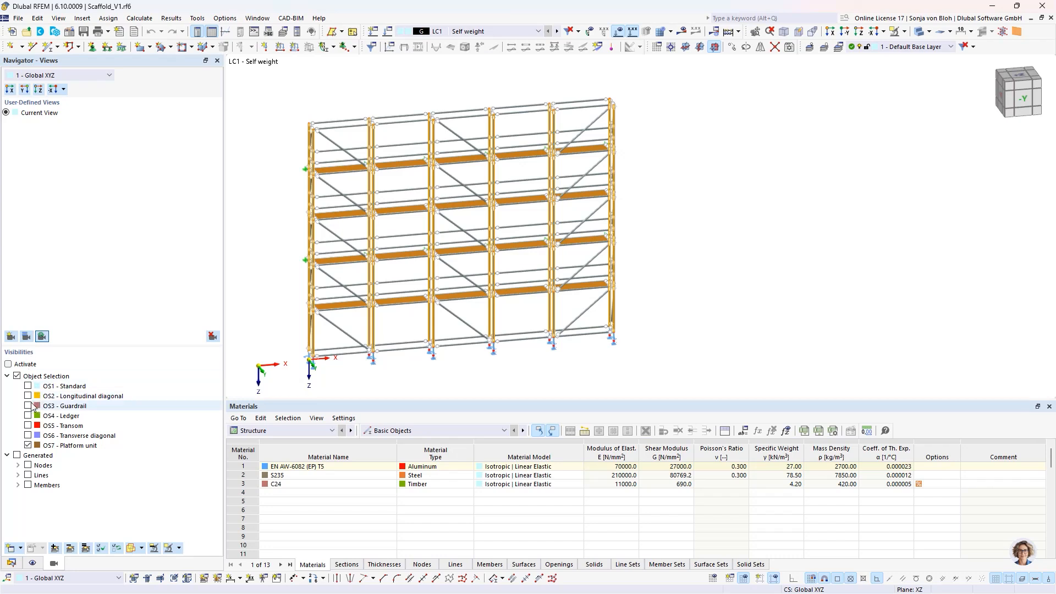
{"action": "left_click", "coordinate": [27, 387]}
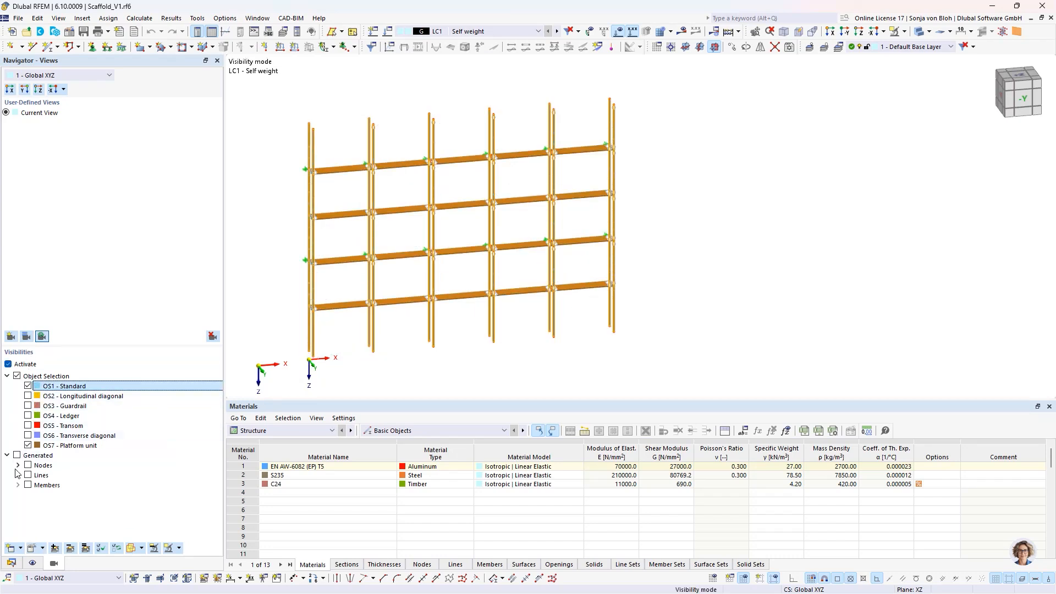
- Hide the OS7 - Platform unit selection and view the OS3 - Guardrail members together with the standards before hiding the guardrails
{"action": "left_click", "coordinate": [41, 444]}
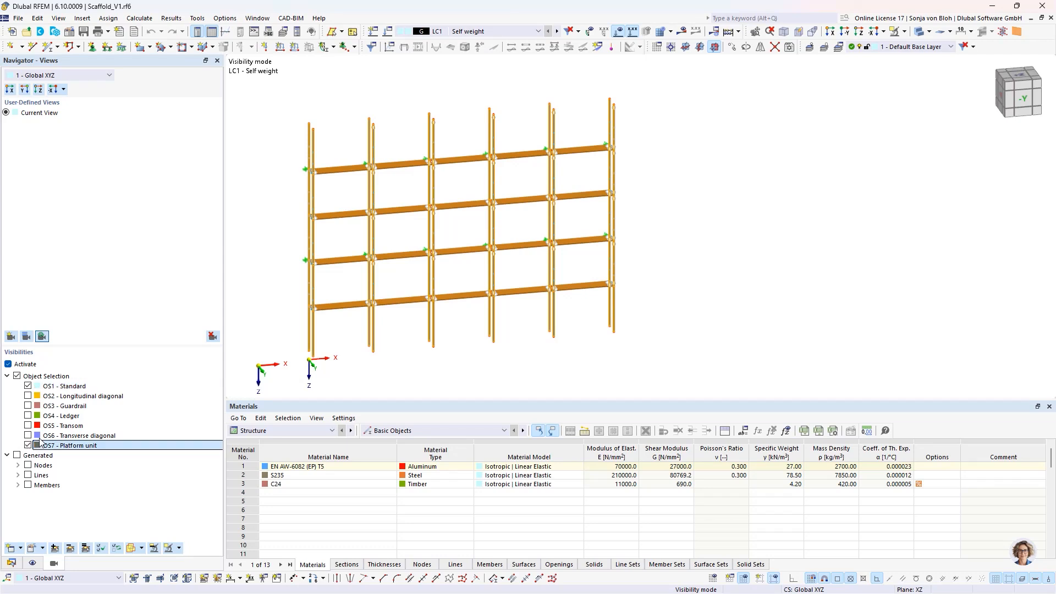
{"action": "left_click", "coordinate": [27, 445]}
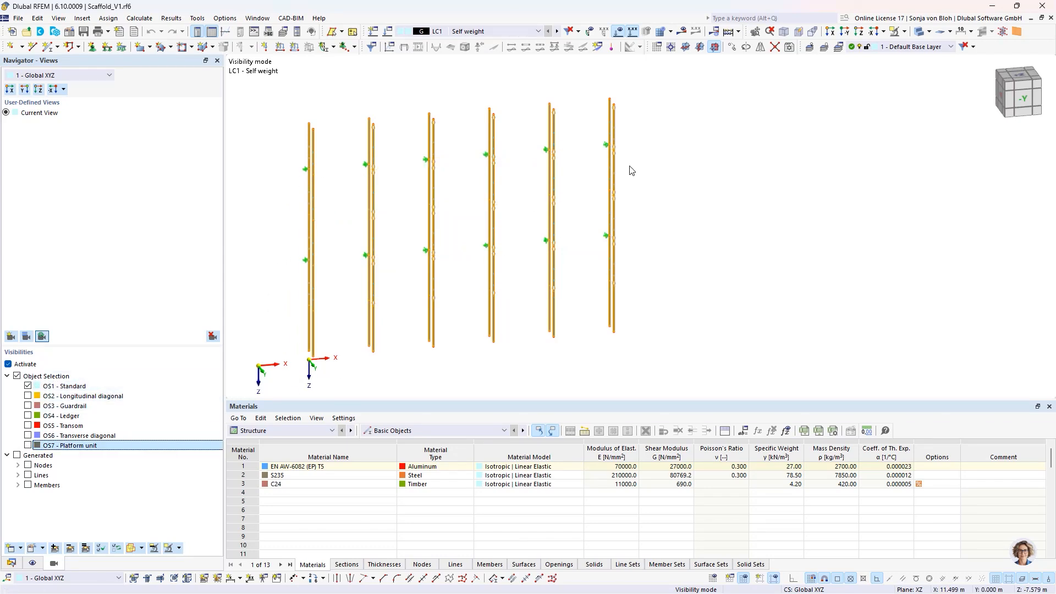
{"action": "left_click", "coordinate": [28, 406]}
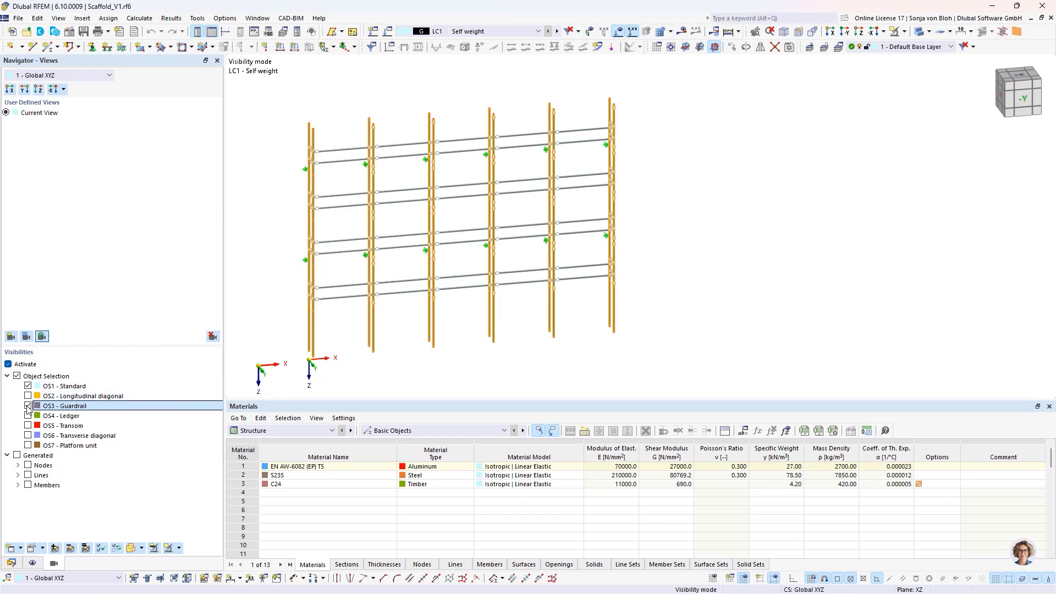
{"action": "left_click", "coordinate": [28, 406]}
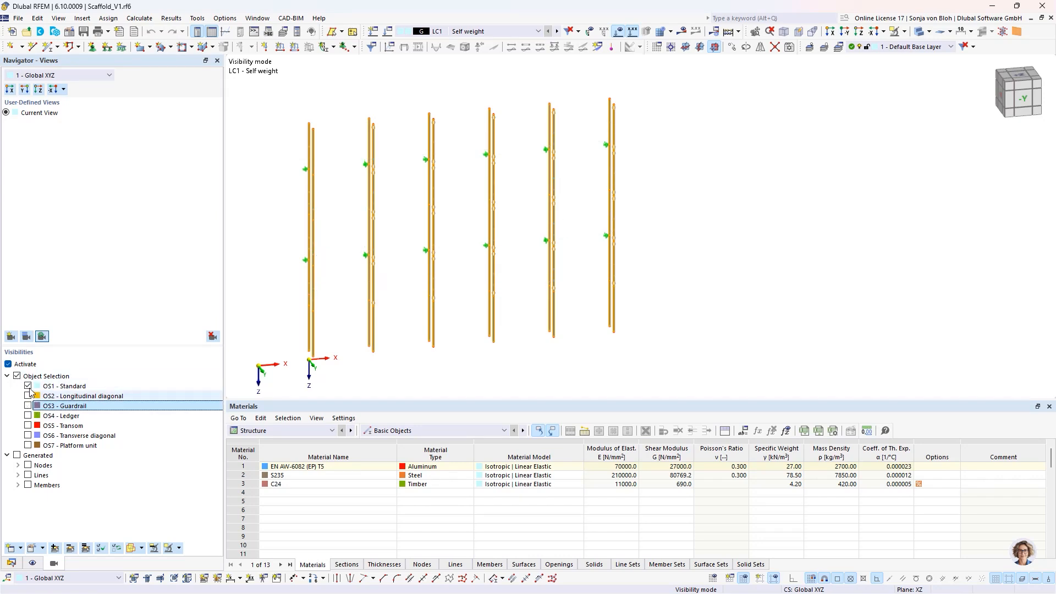
- Remove OS1 - Standard from the visibilities and deactivate them to show the complete scaffold
{"action": "left_click", "coordinate": [28, 386]}
{"action": "left_click", "coordinate": [9, 364]}
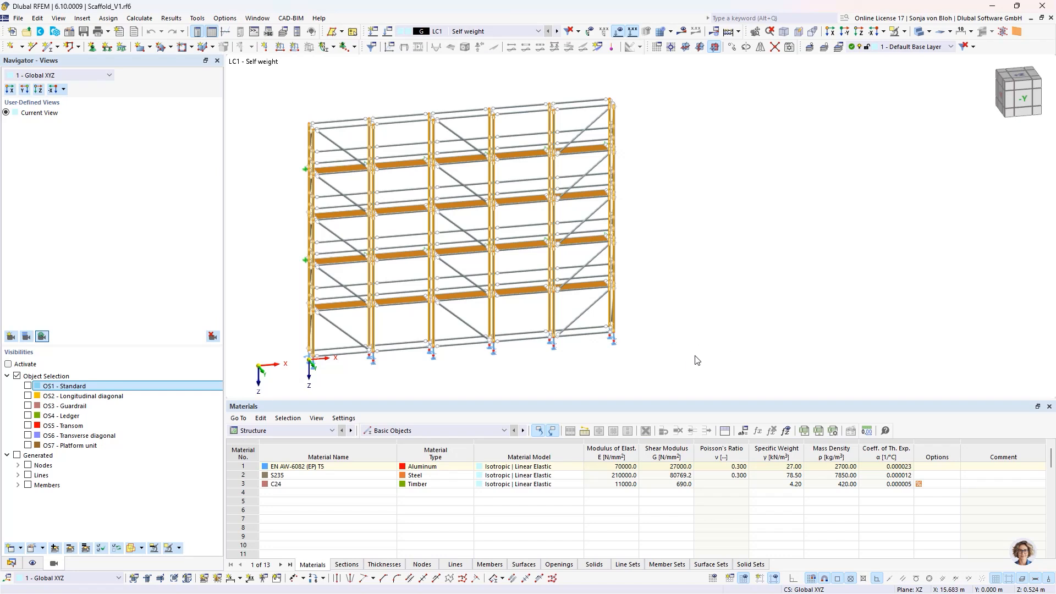
{"action": "left_click", "coordinate": [785, 355]}
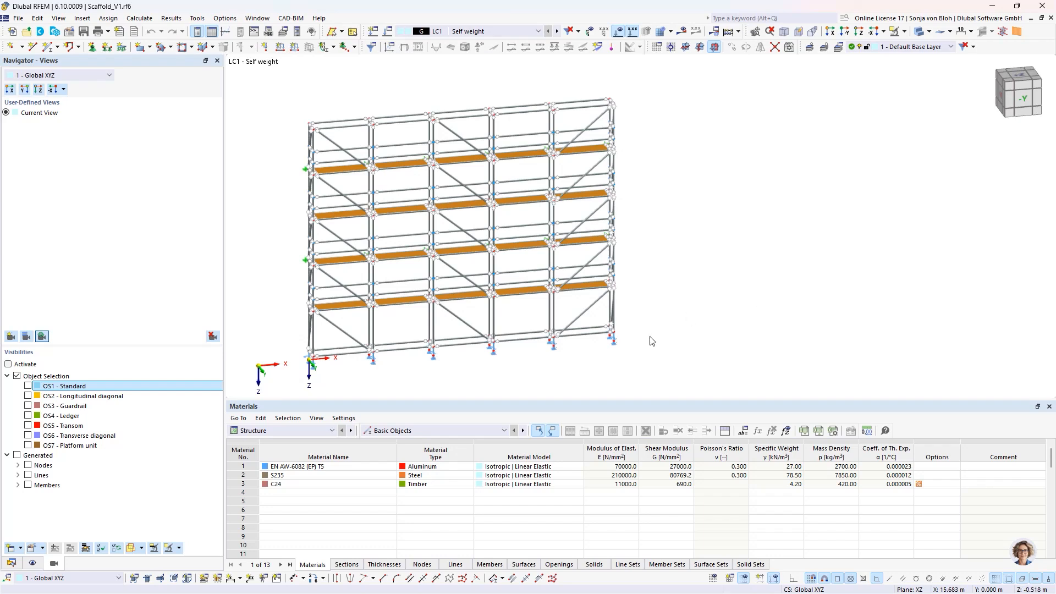
- Create load case LC2 named "Service load, service condition" with action category Imposed loads - category A: domestic, residential areas
{"action": "left_click", "coordinate": [11, 564]}
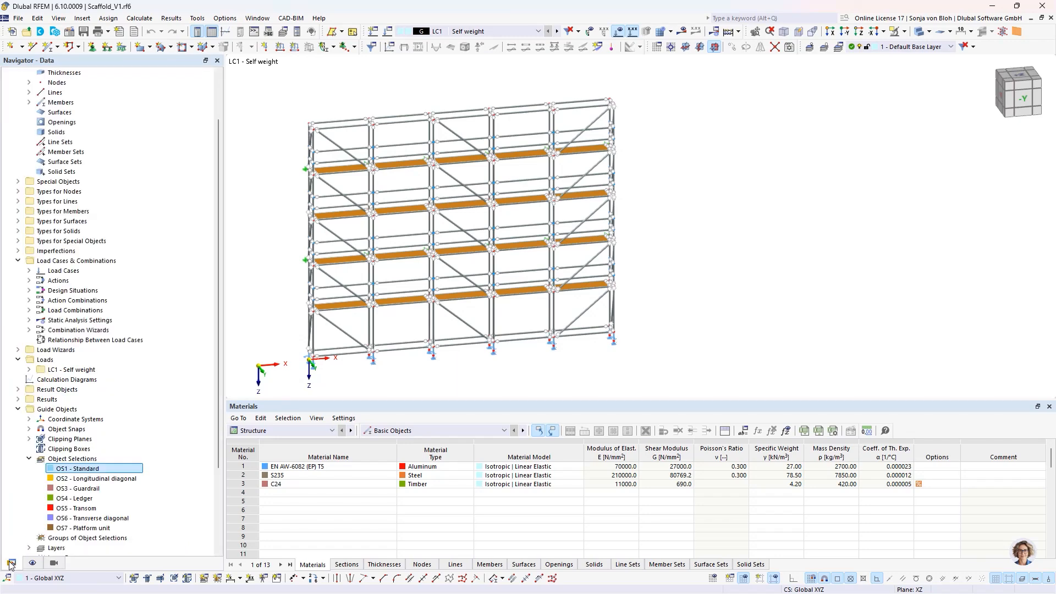
{"action": "left_click", "coordinate": [29, 271]}
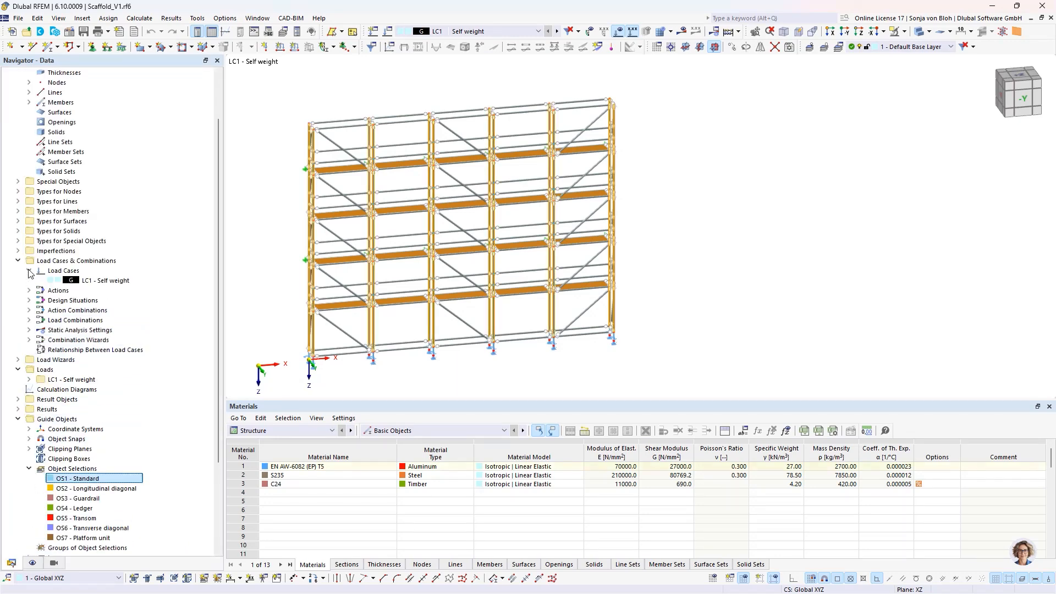
{"action": "left_click", "coordinate": [82, 281]}
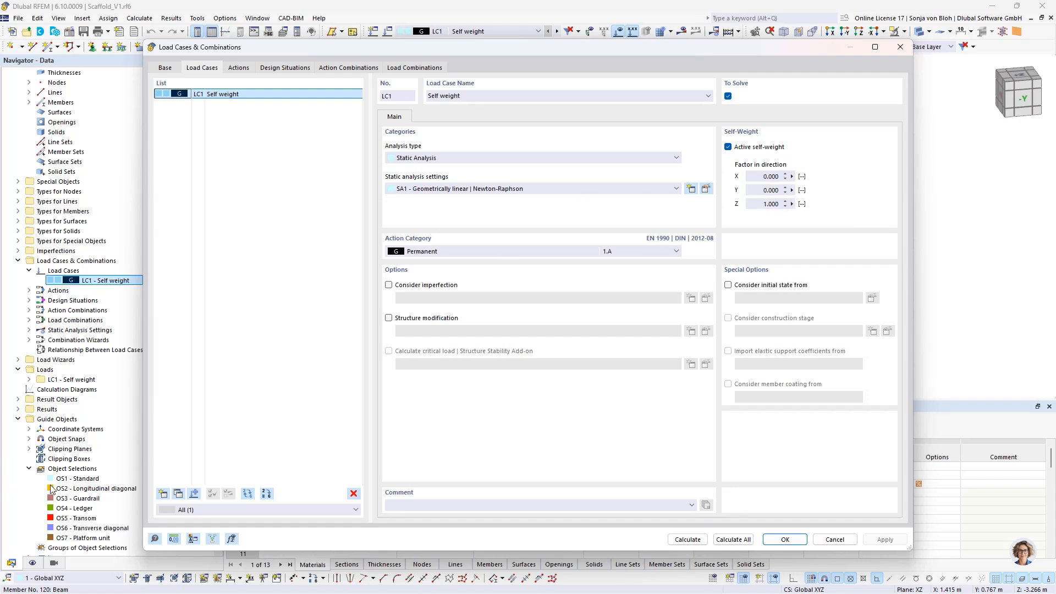
{"action": "left_click", "coordinate": [162, 494]}
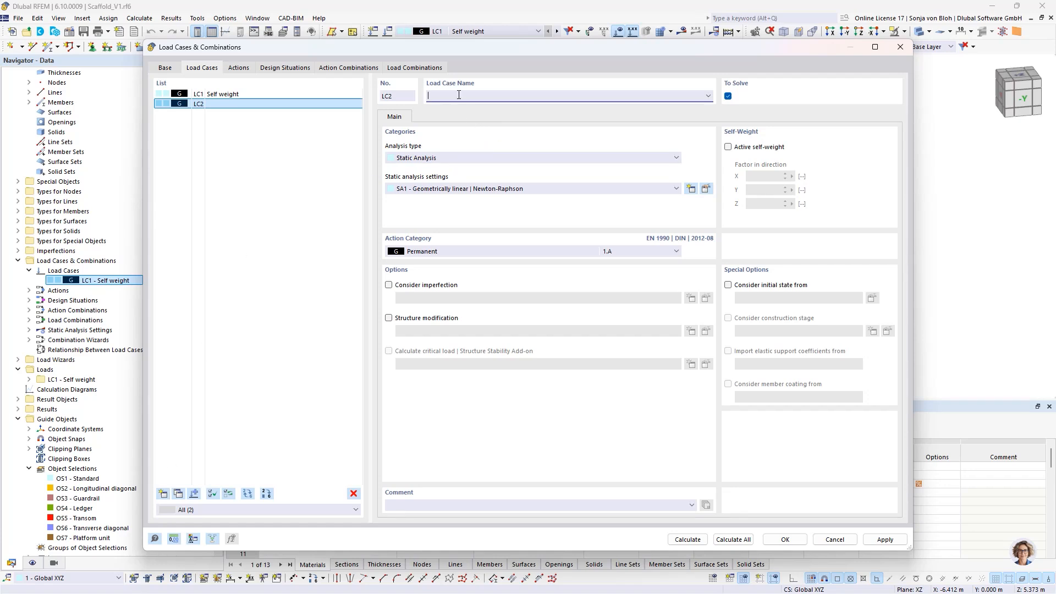
{"action": "type", "text": "Service load, service condition"}
{"action": "left_click", "coordinate": [463, 252]}
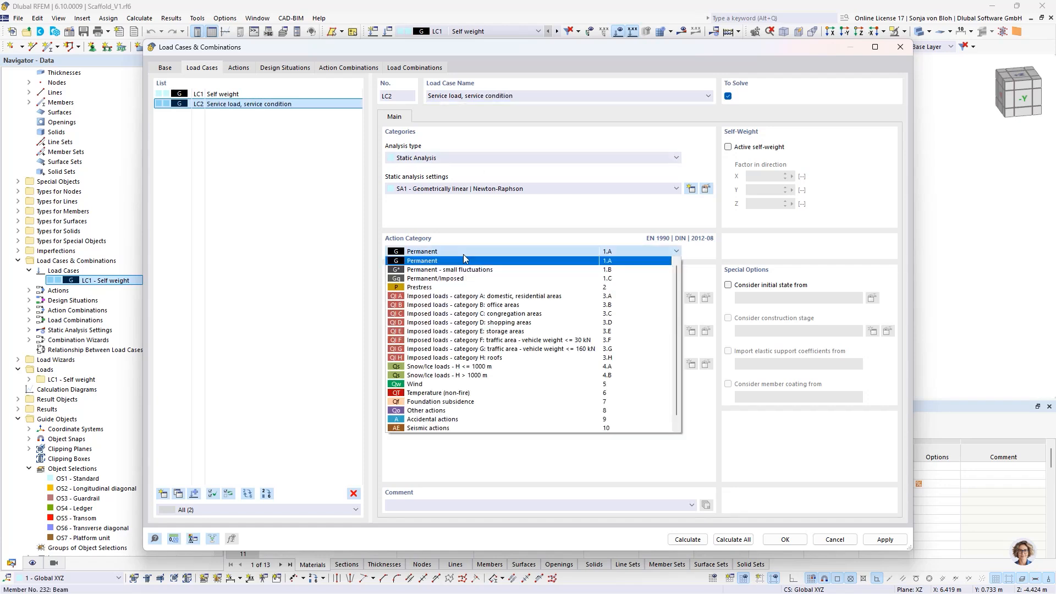
{"action": "left_click", "coordinate": [451, 296]}
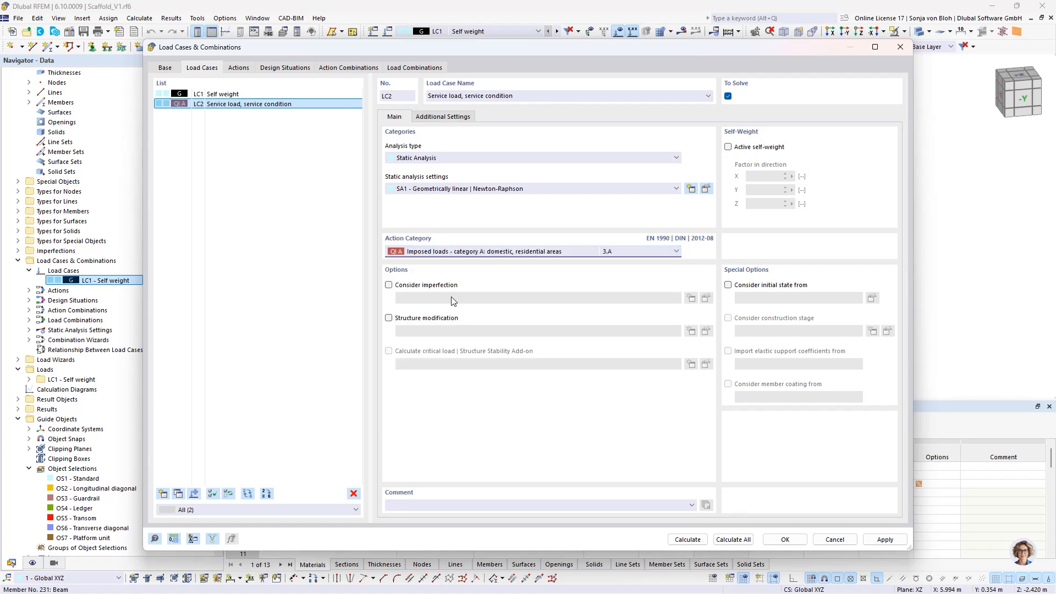
- Copy load case LC2 and rename the copy LC3 as "Service load, out of service condition"
{"action": "left_click", "coordinate": [179, 494]}
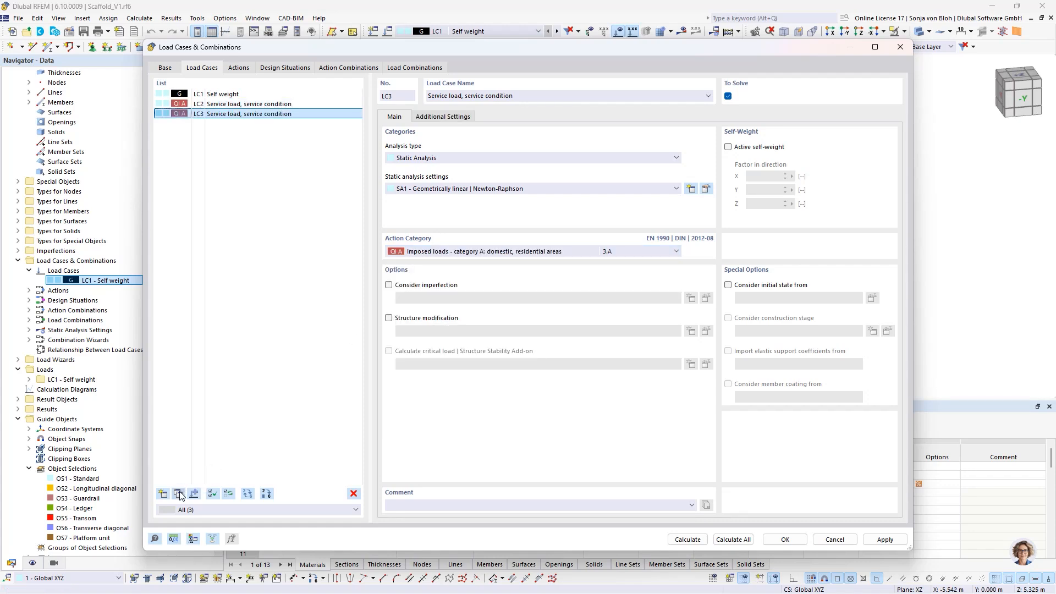
{"action": "left_click", "coordinate": [466, 96]}
{"action": "type", "text": "out of"}
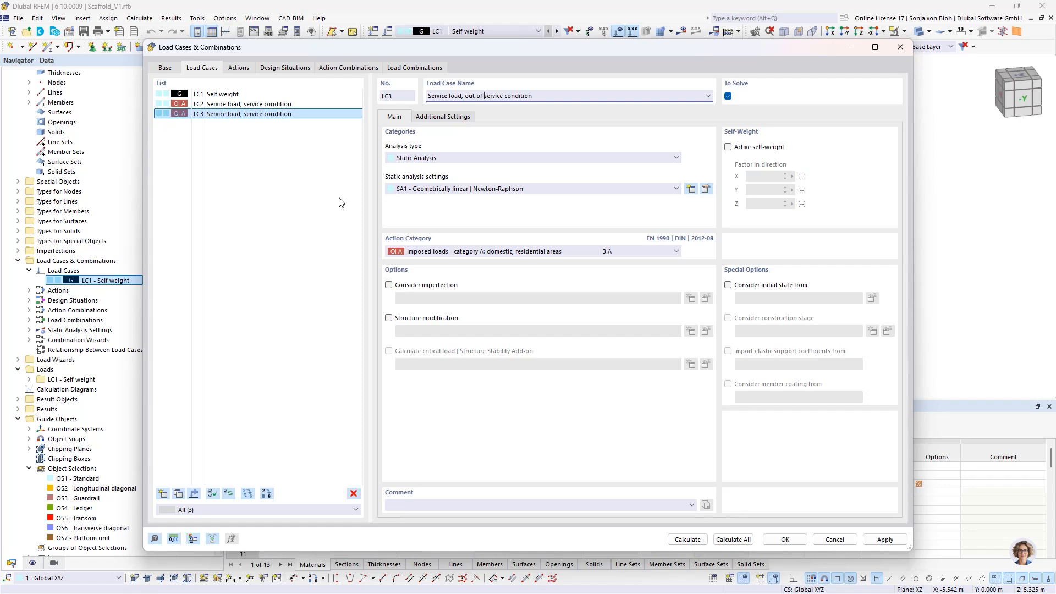
- Create load case LC4 with action category Wind, named "Working wind load X, parallel to facade"
{"action": "left_click", "coordinate": [163, 494]}
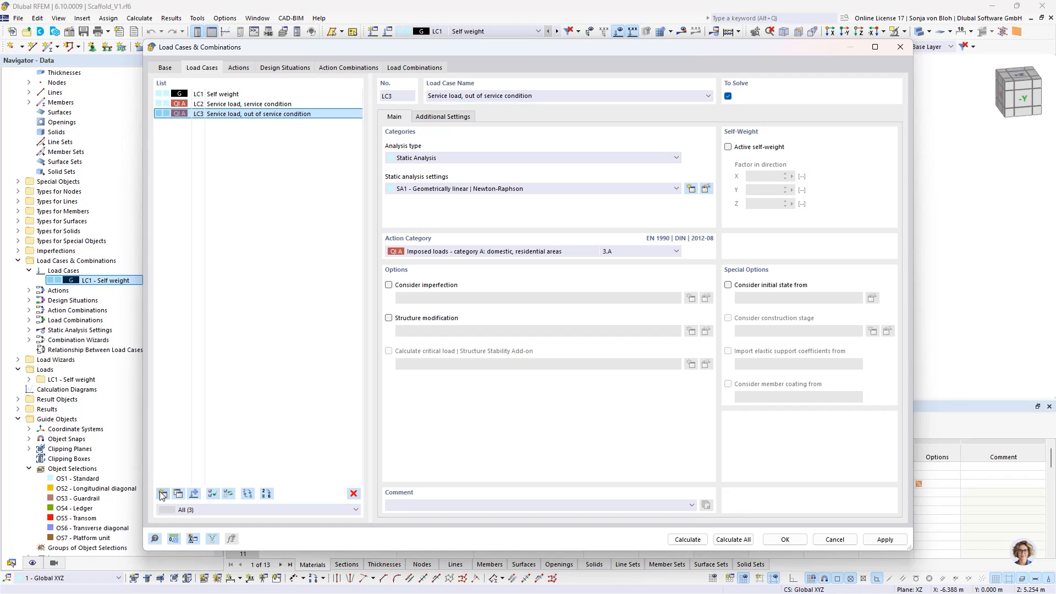
{"action": "left_click", "coordinate": [436, 253]}
{"action": "left_click", "coordinate": [435, 384]}
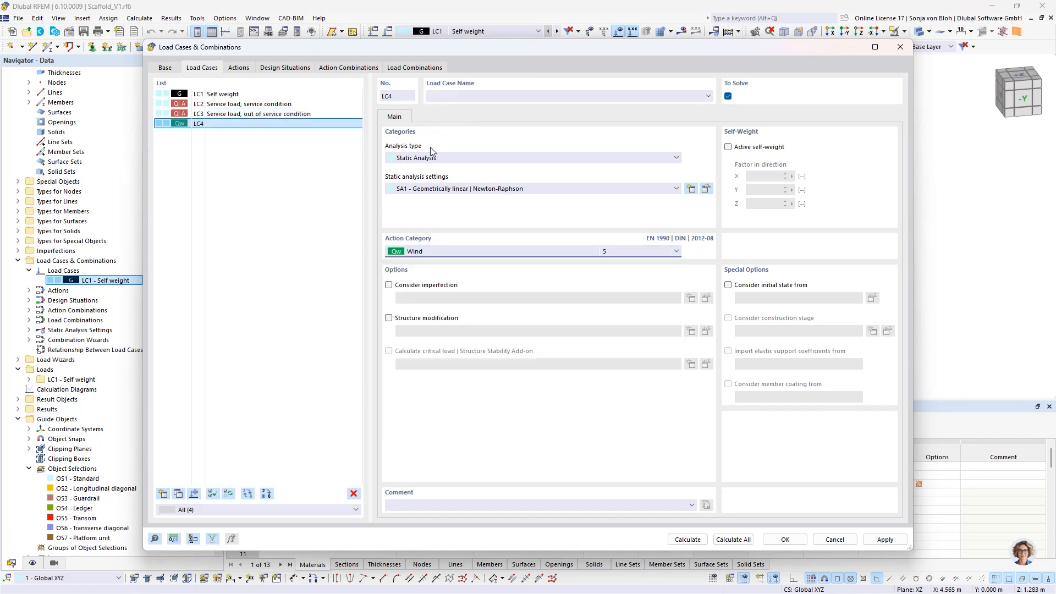
{"action": "left_click", "coordinate": [449, 98]}
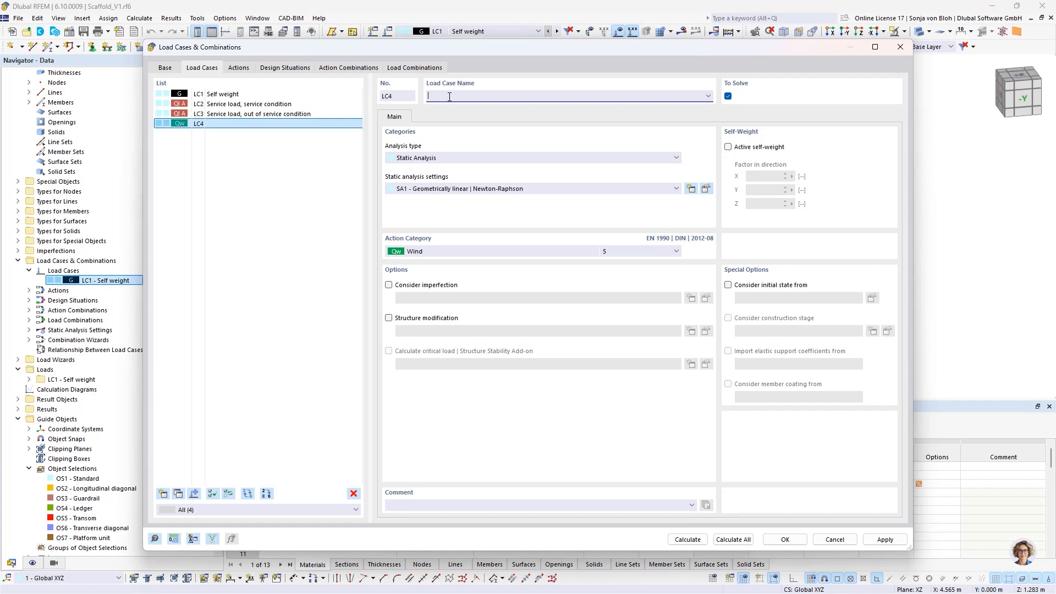
{"action": "type", "text": "Working wind load X, parallel to facade"}
- Copy load case LC4 and rename the copy LC5 as "Working wind load Y, pperpendicular to facade"
{"action": "left_click", "coordinate": [177, 493]}
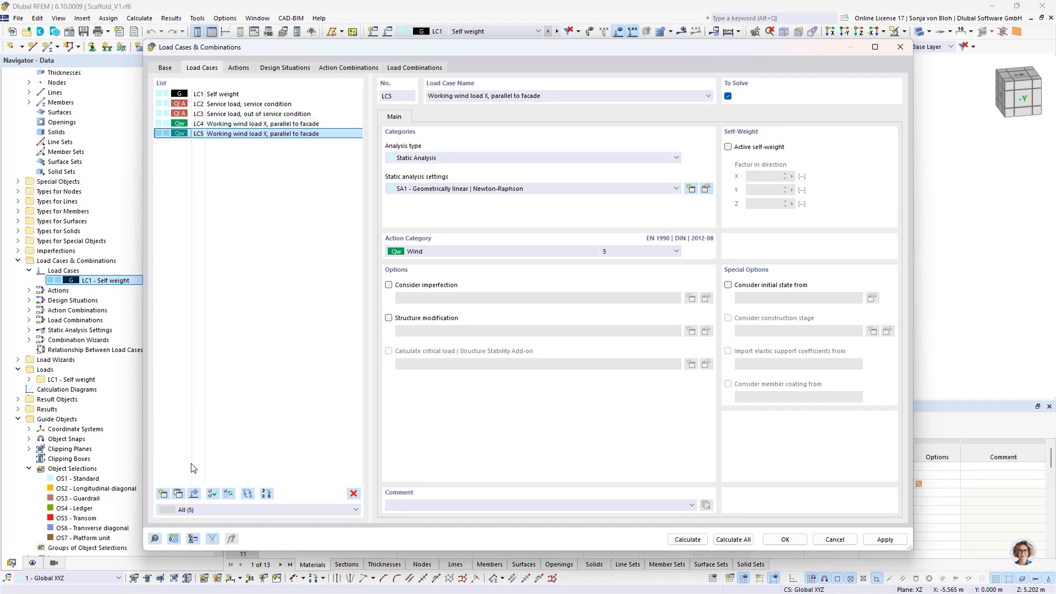
{"action": "left_click", "coordinate": [488, 96]}
{"action": "key", "text": "BackSpace"}
{"action": "key", "text": "BackSpace"}
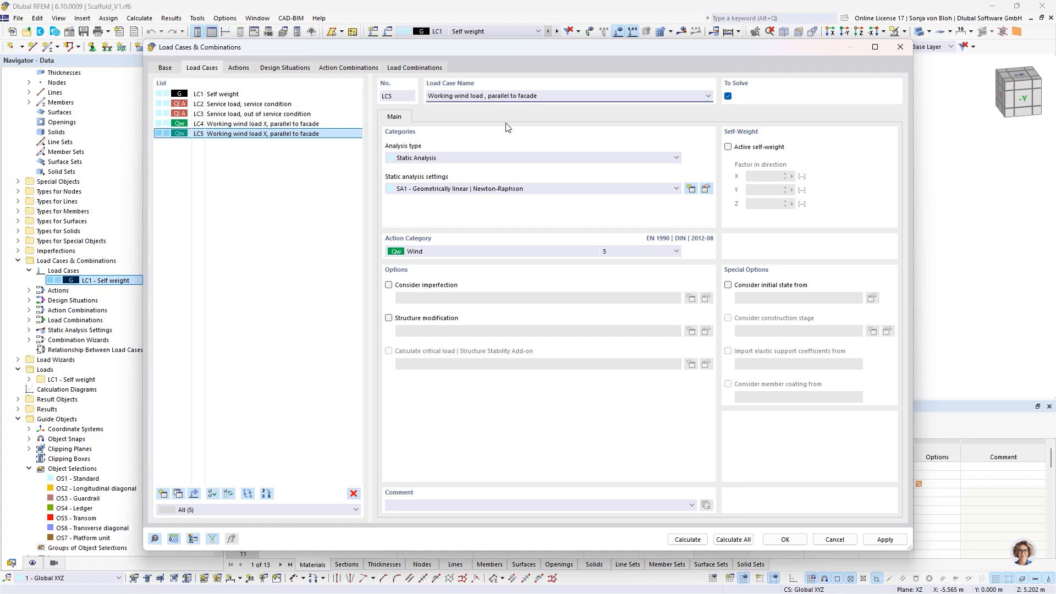
{"action": "type", "text": "Y"}
{"action": "left_click_drag", "start_coordinate": [513, 97], "coordinate": [494, 97]}
{"action": "type", "text": "perpendicular"}
- Copy load cases LC4 and LC5 together, replace "Working" with "Maximum" in the names of copies LC6 and LC7, and accept the load cases
{"action": "left_click", "coordinate": [237, 124]}
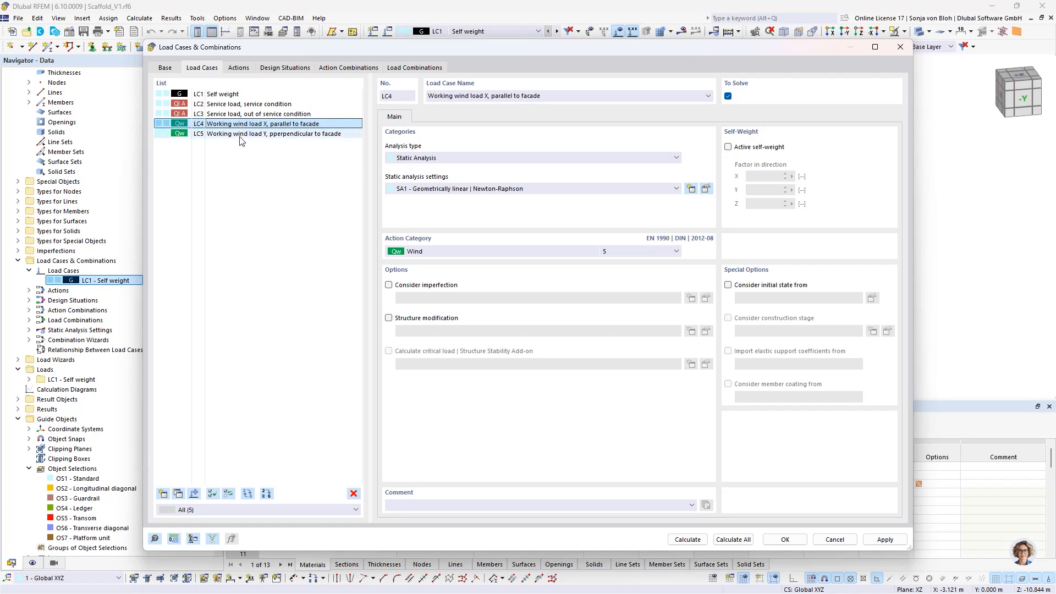
{"action": "left_click", "coordinate": [244, 135], "text": "shift"}
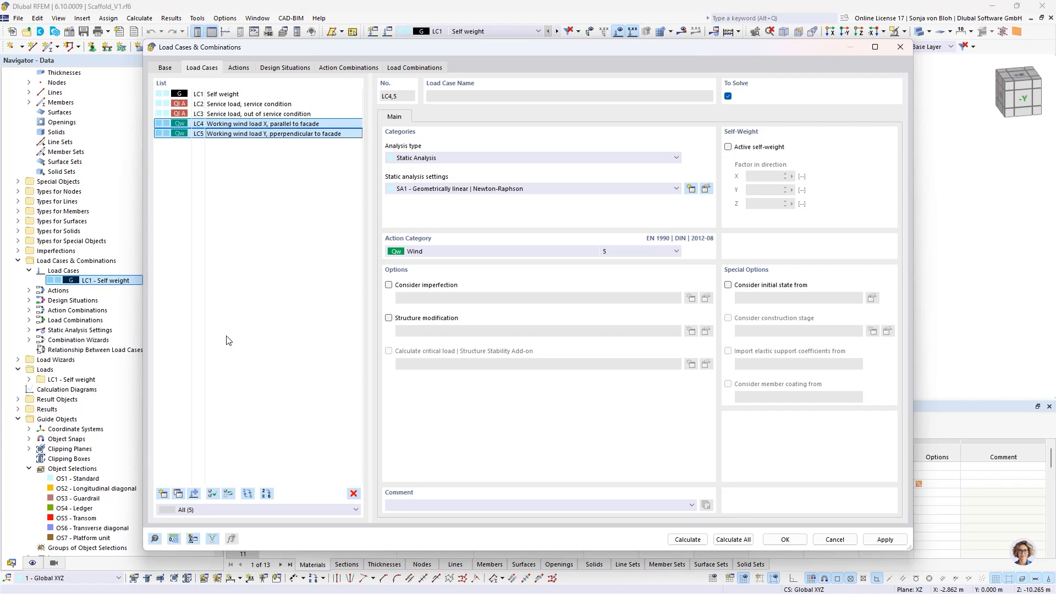
{"action": "left_click", "coordinate": [179, 494]}
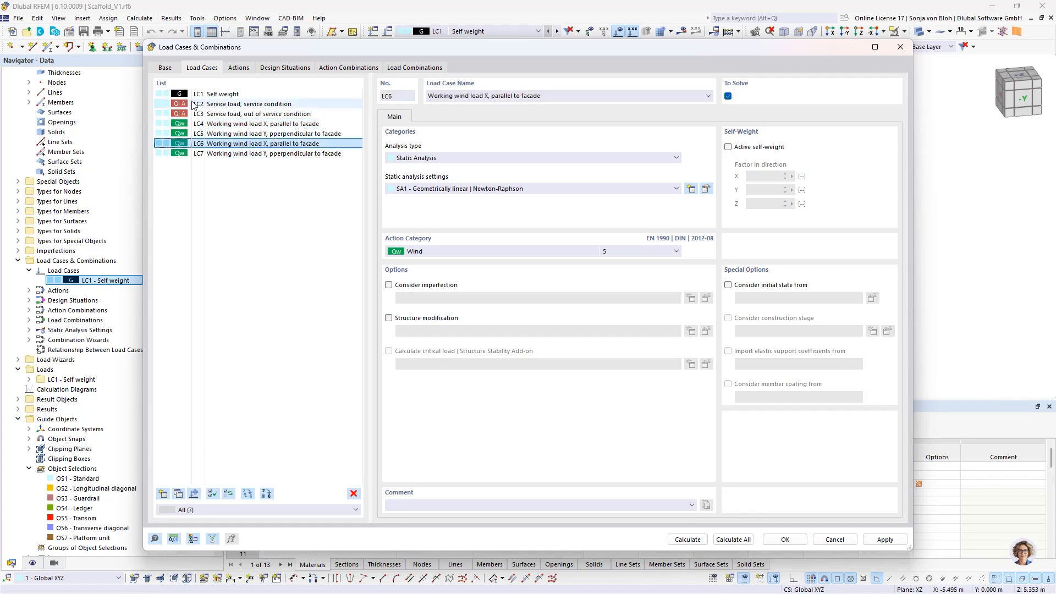
{"action": "double_click", "coordinate": [453, 97]}
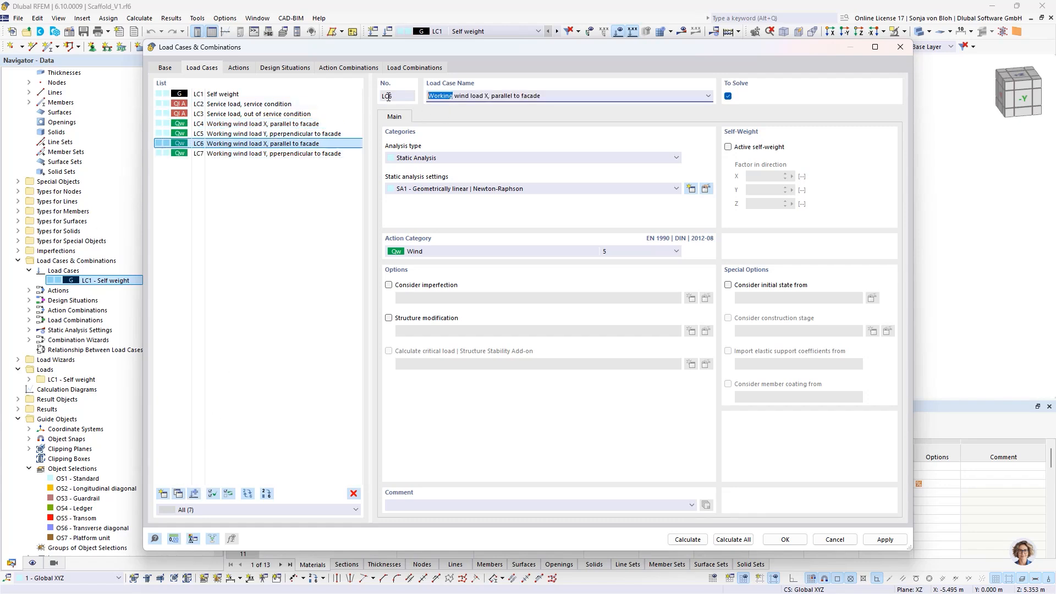
{"action": "type", "text": "Maximum"}
{"action": "left_click", "coordinate": [246, 154]}
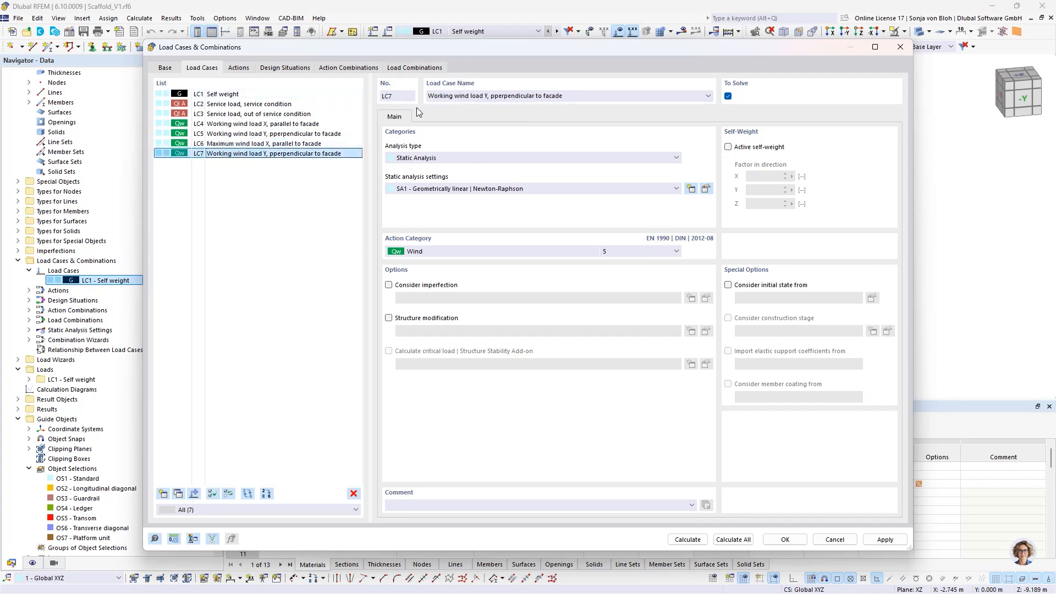
{"action": "double_click", "coordinate": [447, 96]}
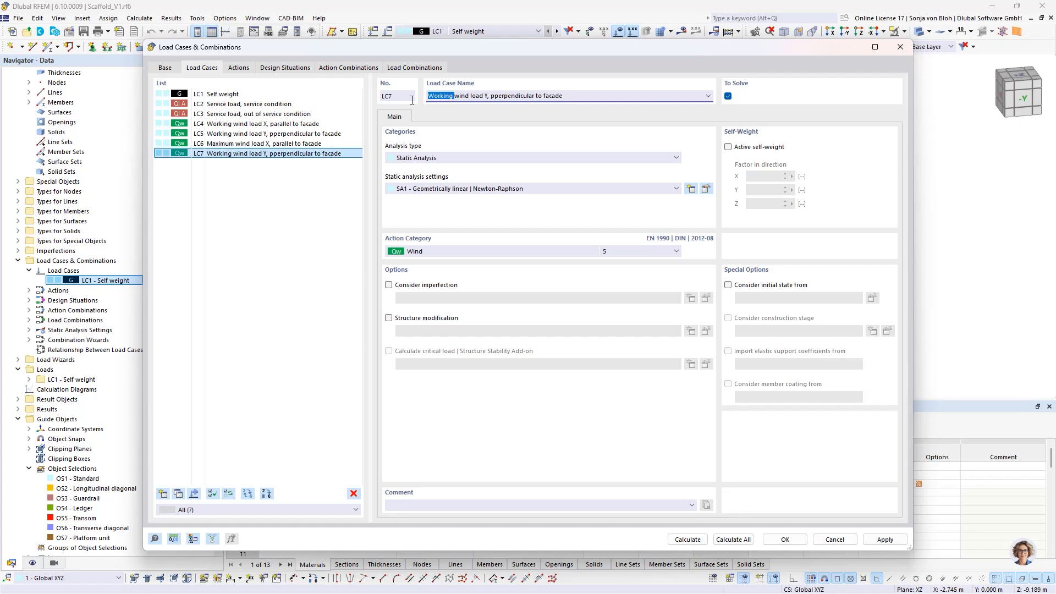
{"action": "type", "text": "Maximum"}
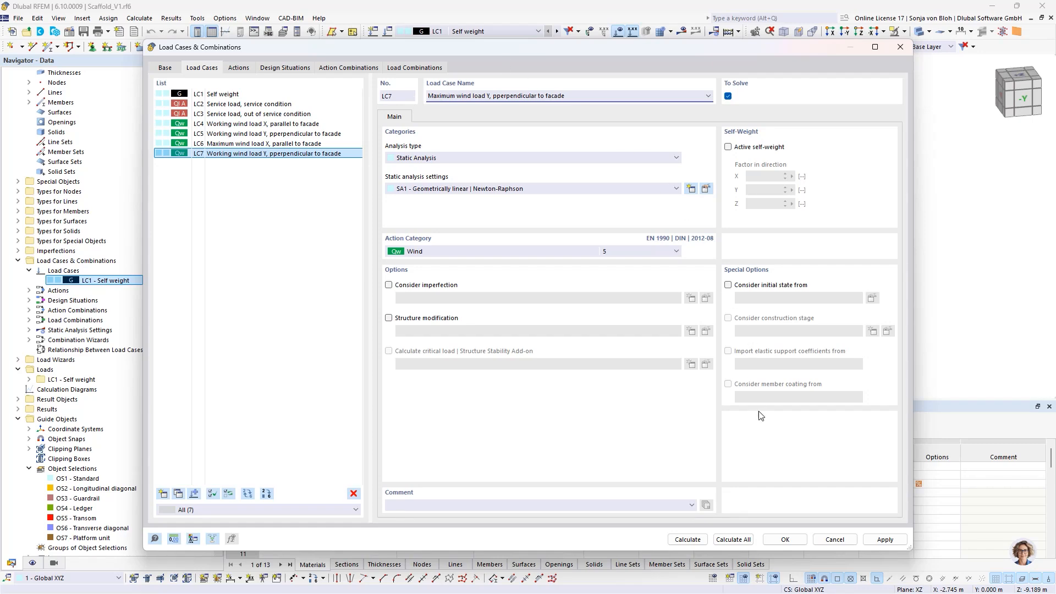
{"action": "left_click", "coordinate": [774, 540]}
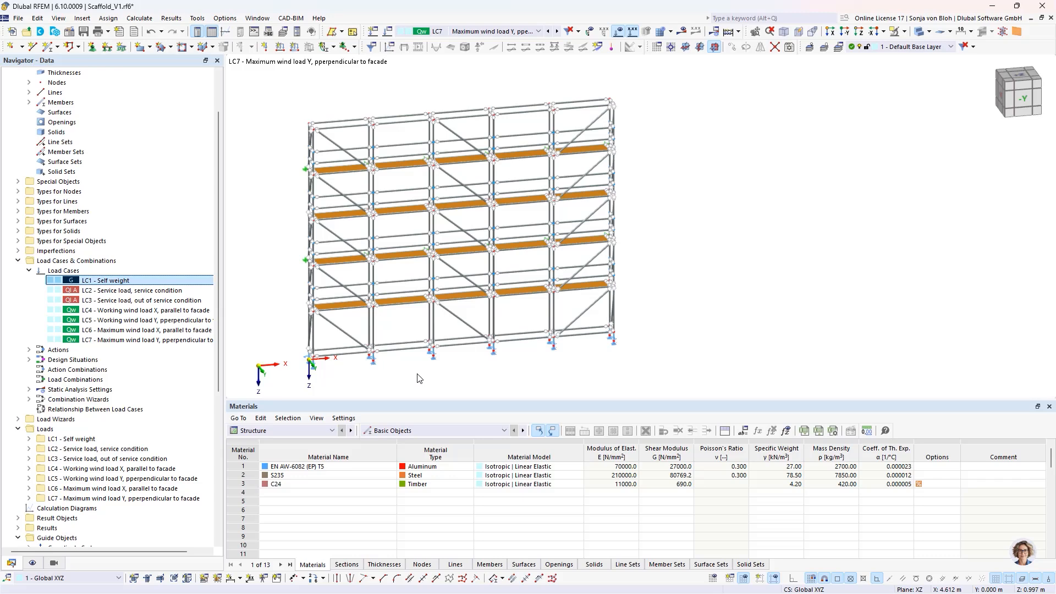
- Make LC1 - Self weight the current load case
{"action": "left_click", "coordinate": [539, 31]}
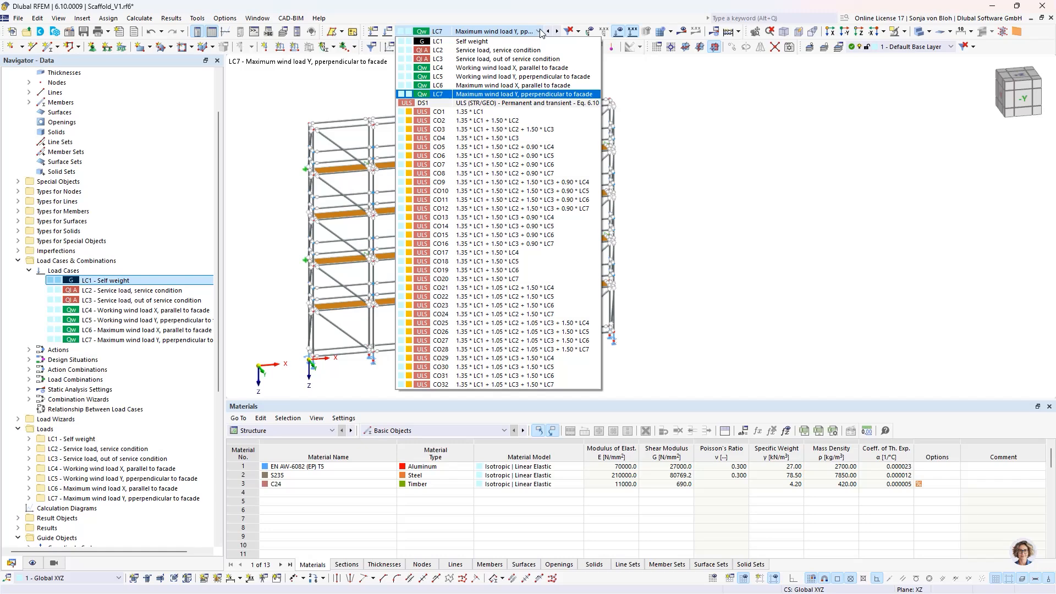
{"action": "left_click", "coordinate": [510, 42]}
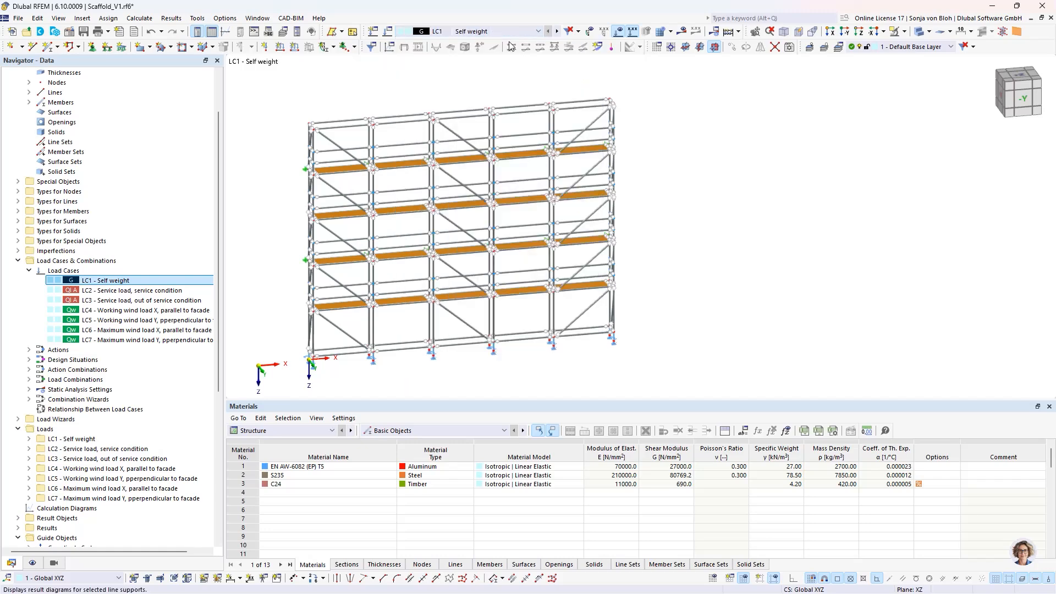
{"action": "middle_click_drag", "start_coordinate": [342, 197], "coordinate": [391, 191]}
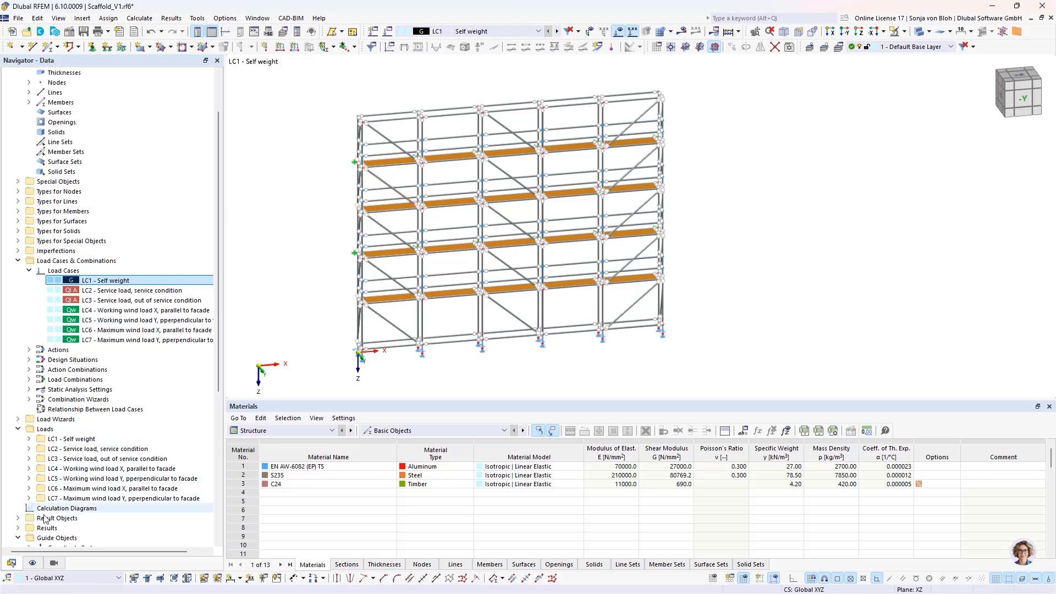
- Show only the OS4 - Ledger and OS5 - Transom object selections in the visibilities
{"action": "left_click", "coordinate": [59, 565]}
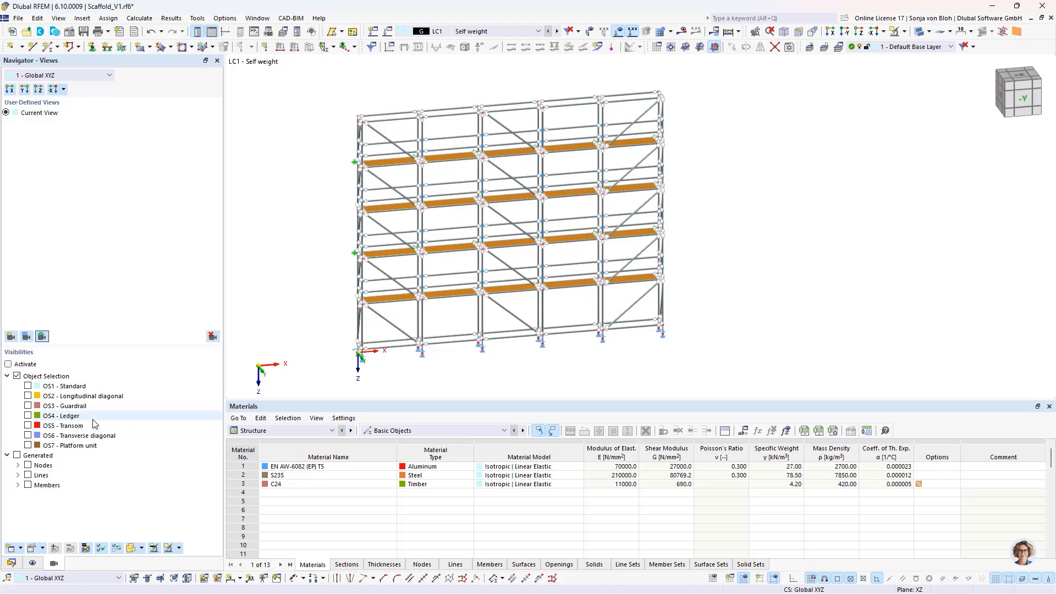
{"action": "left_click", "coordinate": [27, 416]}
{"action": "left_click", "coordinate": [27, 425]}
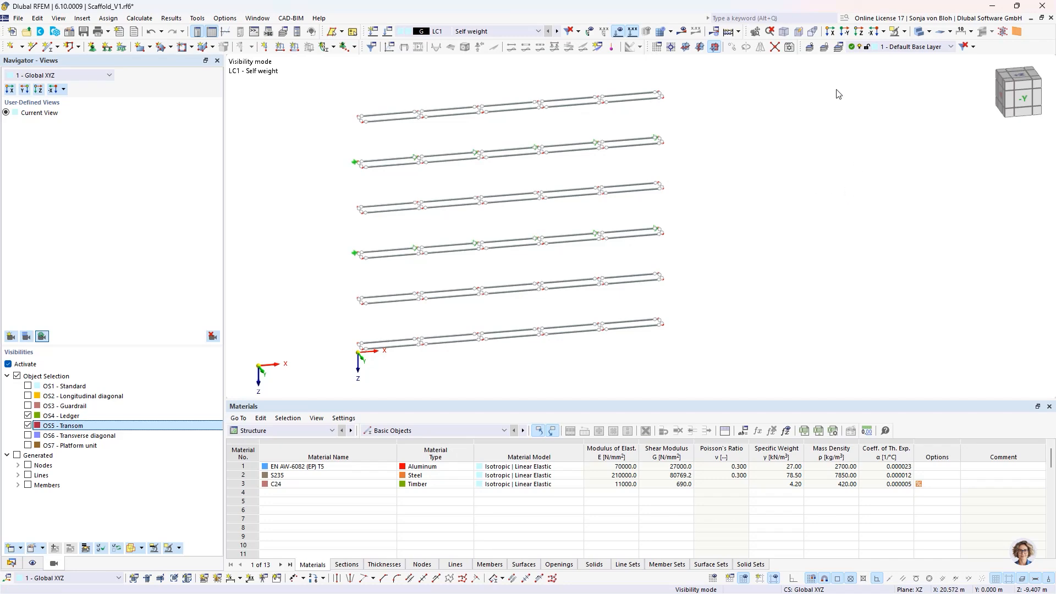
- Define a new uniform member load of 0.022 kN/m in the global Z direction for load case LC1 - Self weight
{"action": "left_click", "coordinate": [829, 31]}
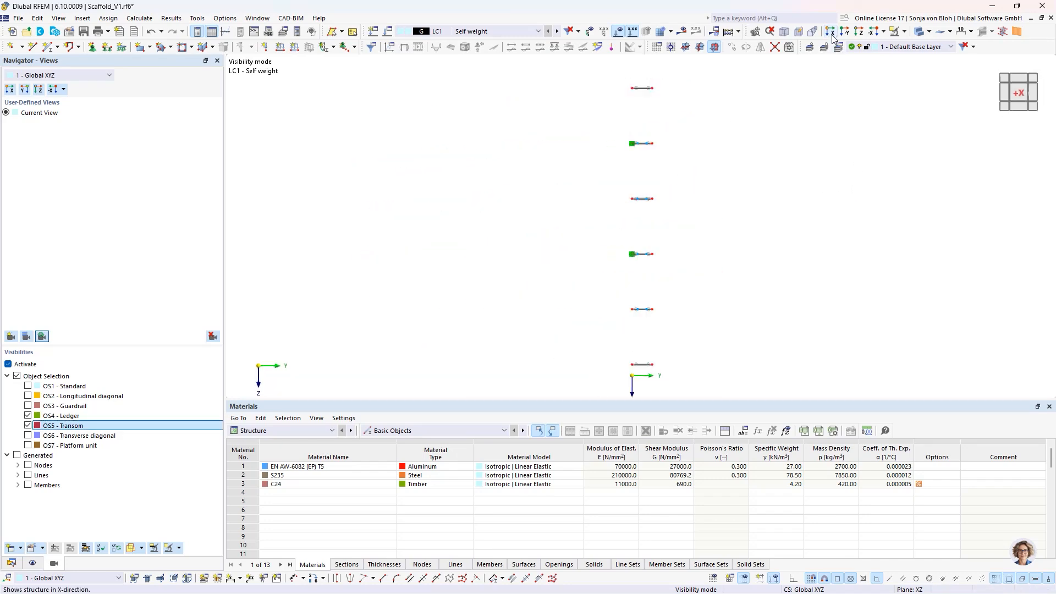
{"action": "left_click", "coordinate": [294, 48]}
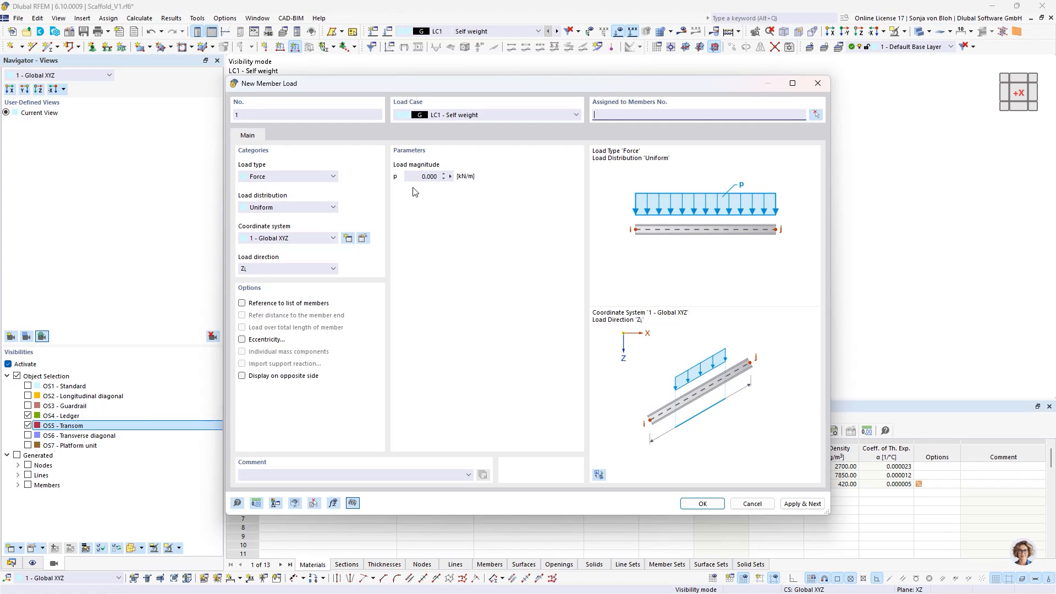
{"action": "left_click", "coordinate": [411, 177]}
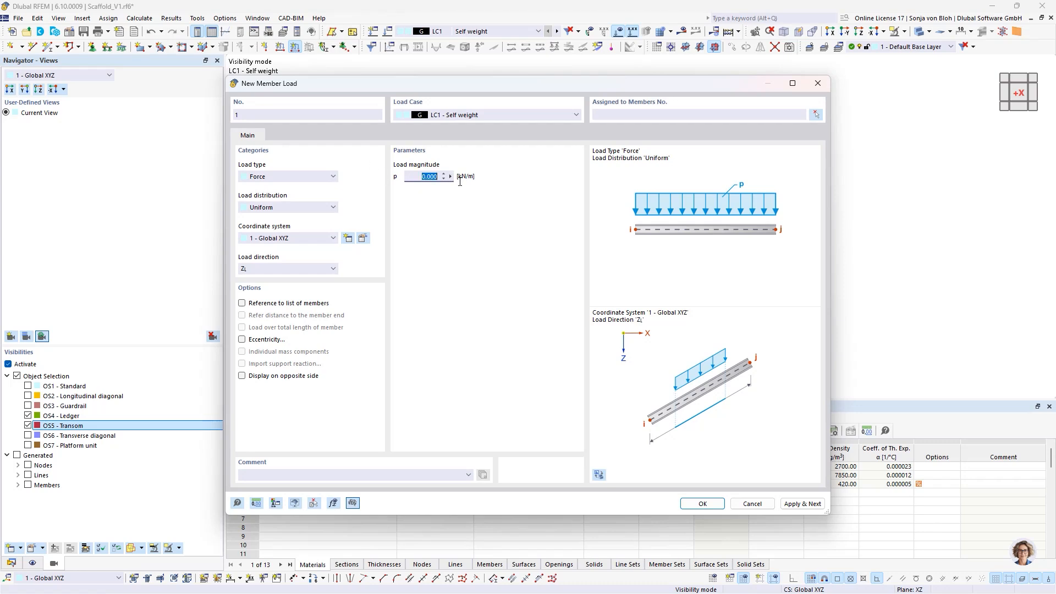
{"action": "type", "text": "0,022"}
{"action": "left_click", "coordinate": [702, 503]}
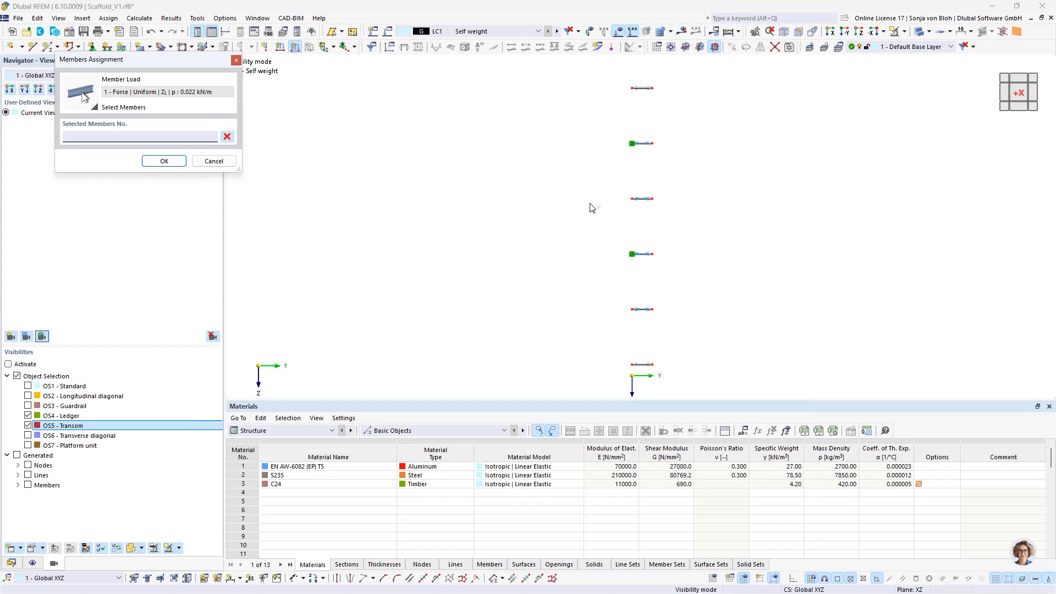
- Assign the member load to the ledgers on the side away from the supports and to the end transoms on all levels
{"action": "scroll", "coordinate": [592, 208], "scroll_direction": "down", "scroll_amount": 2}
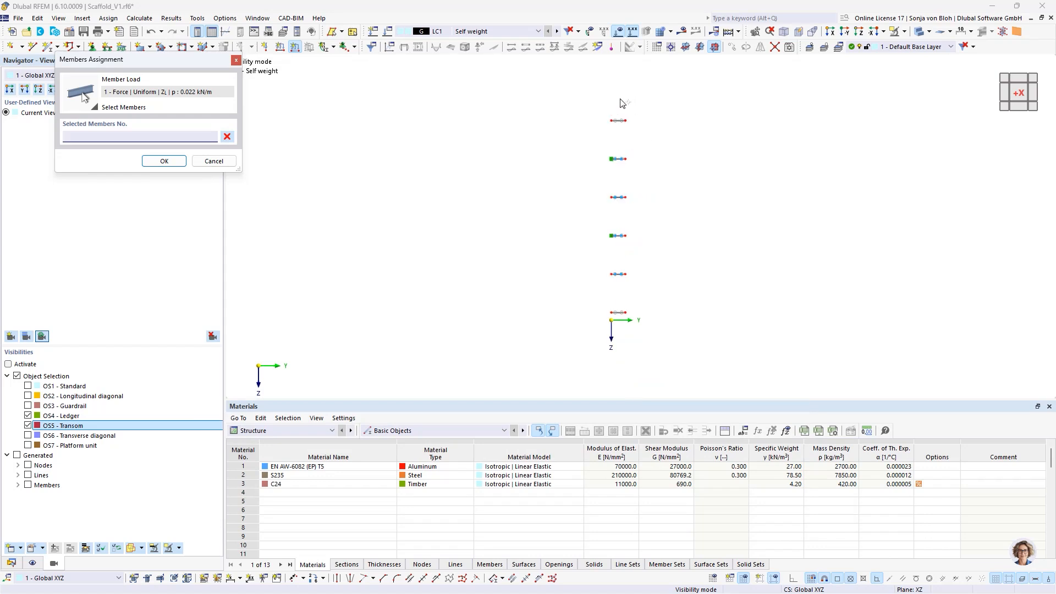
{"action": "left_click_drag", "start_coordinate": [620, 98], "coordinate": [682, 335]}
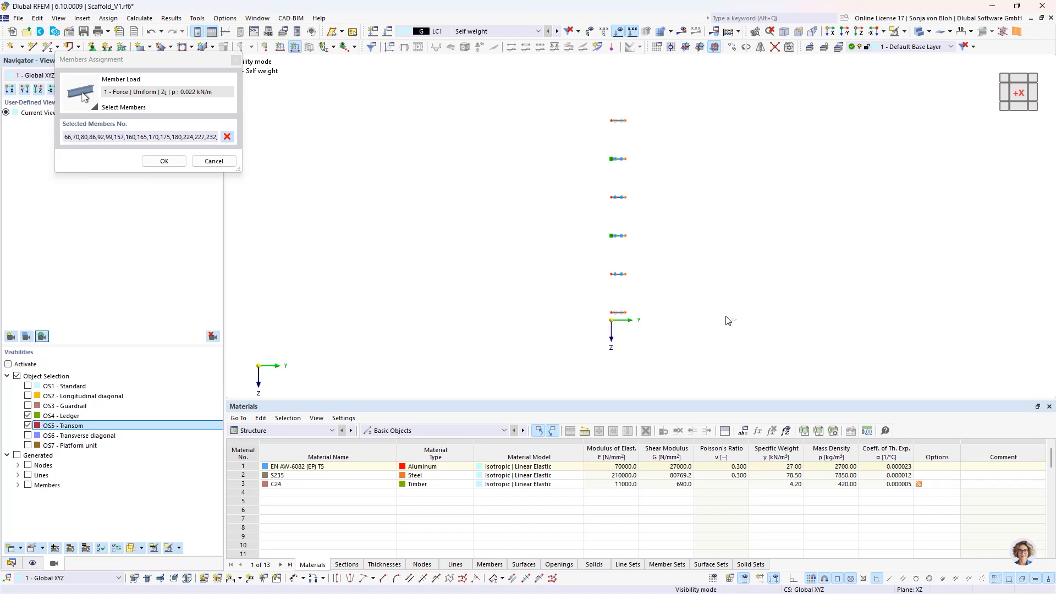
{"action": "middle_click_drag", "start_coordinate": [732, 321], "coordinate": [539, 337], "text": "ctrl"}
{"action": "left_click_drag", "start_coordinate": [428, 74], "coordinate": [511, 337]}
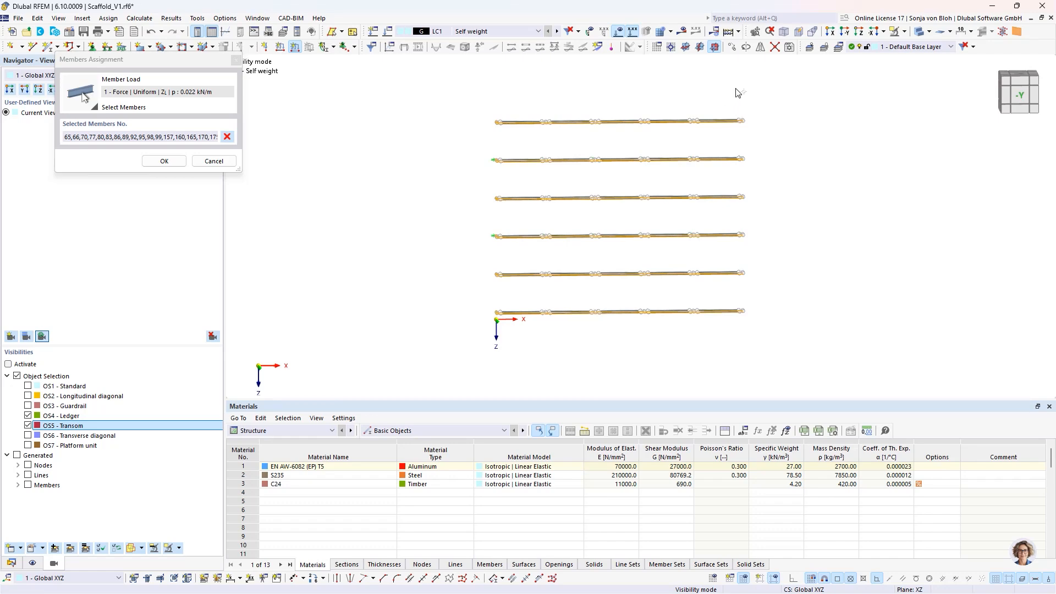
{"action": "left_click_drag", "start_coordinate": [735, 87], "coordinate": [818, 362]}
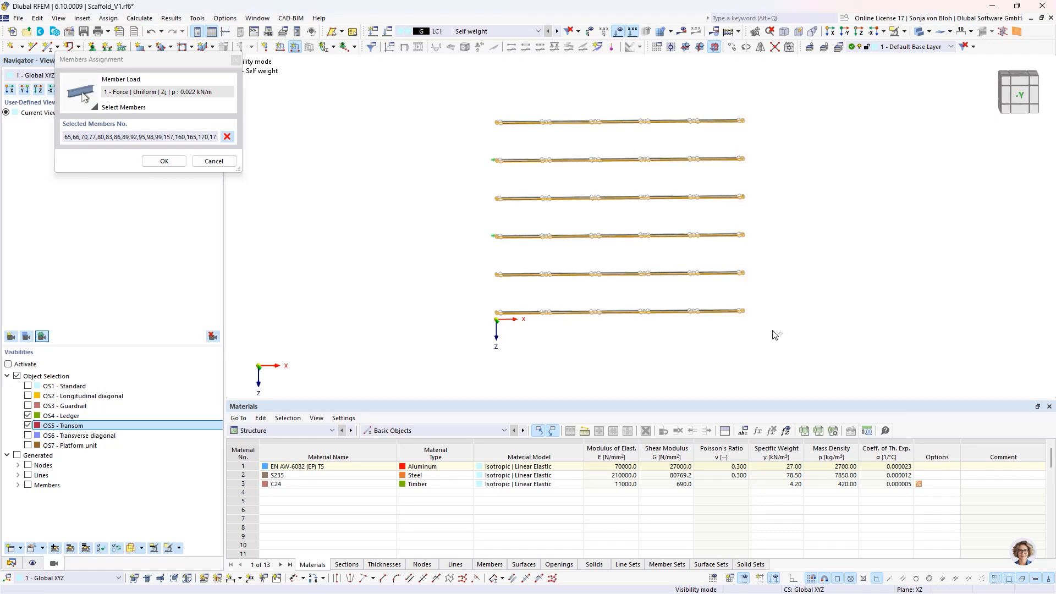
{"action": "left_click", "coordinate": [164, 161]}
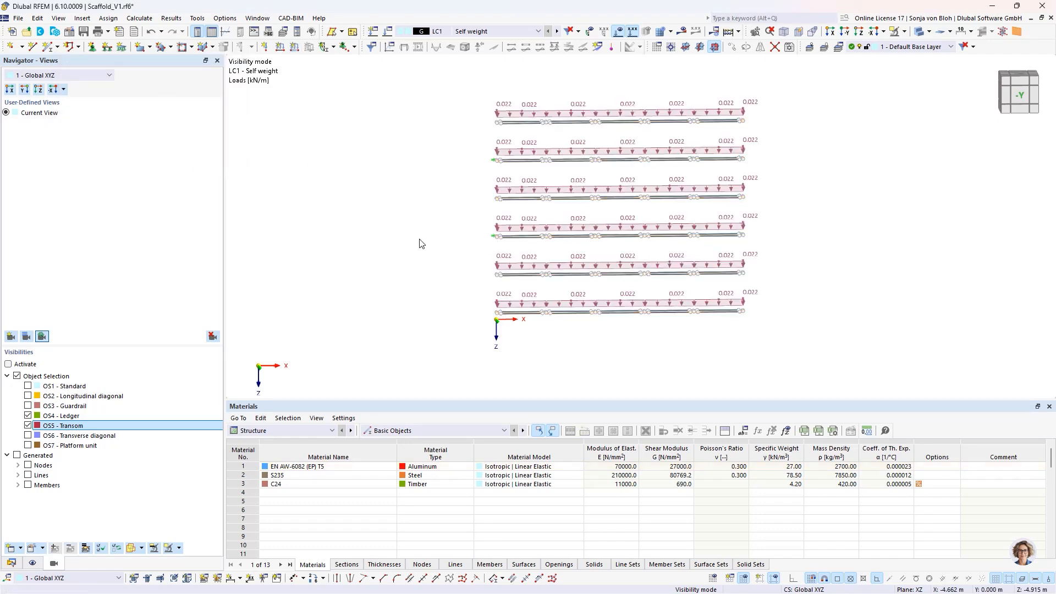
- Make LC2 - Service load, service condition the current load case
{"action": "middle_click_drag", "start_coordinate": [849, 285], "coordinate": [514, 297], "text": "ctrl"}
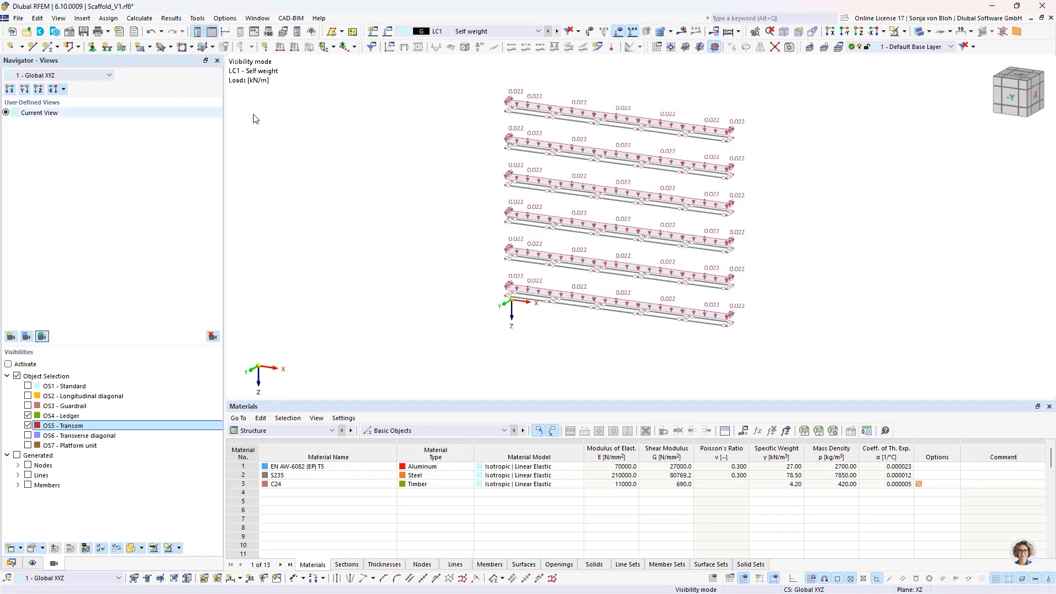
{"action": "left_click", "coordinate": [539, 31]}
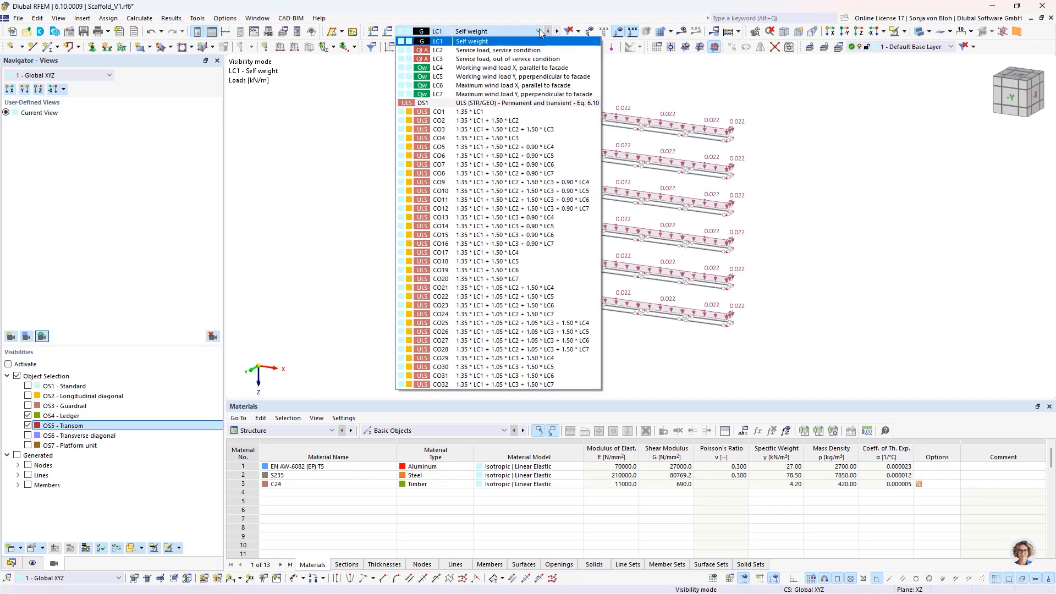
{"action": "left_click", "coordinate": [500, 51]}
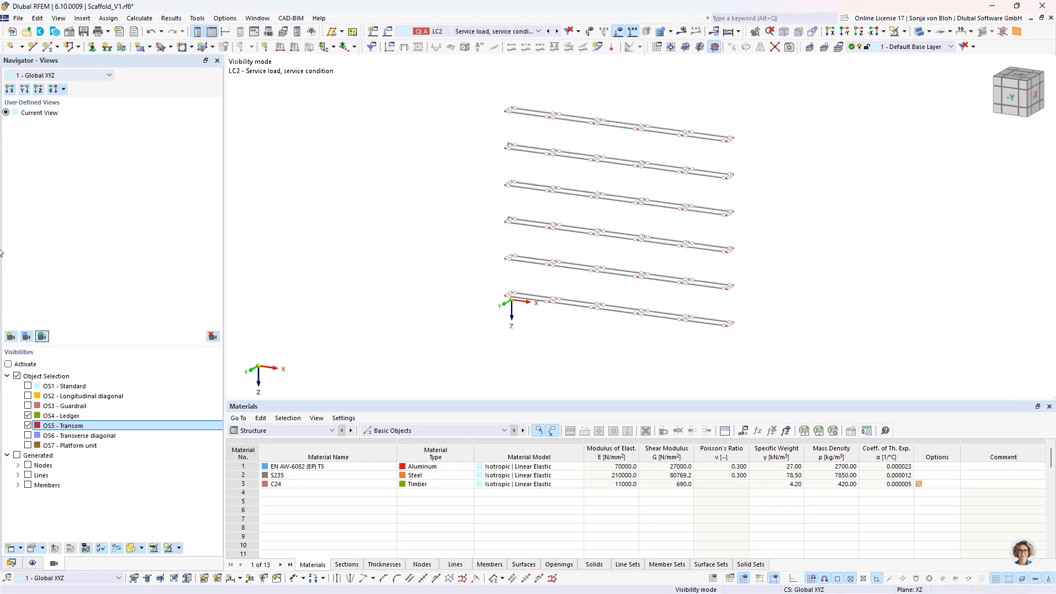
- Create a Member Loads from Area Load wizard entry in LC2 with a uniform load magnitude of 2.00 kN/m²
{"action": "left_click", "coordinate": [12, 563]}
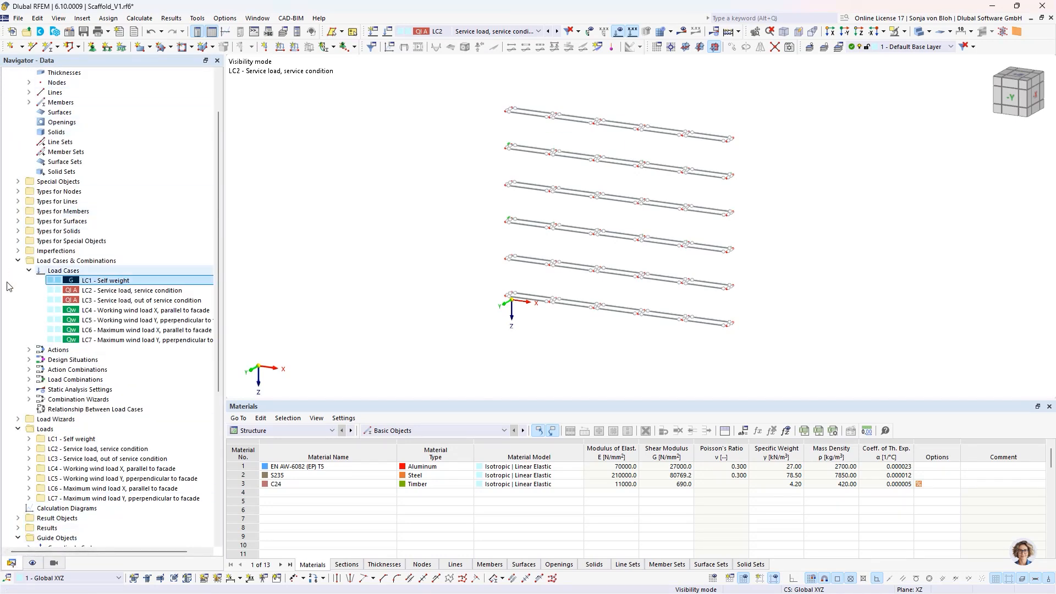
{"action": "left_click", "coordinate": [18, 419]}
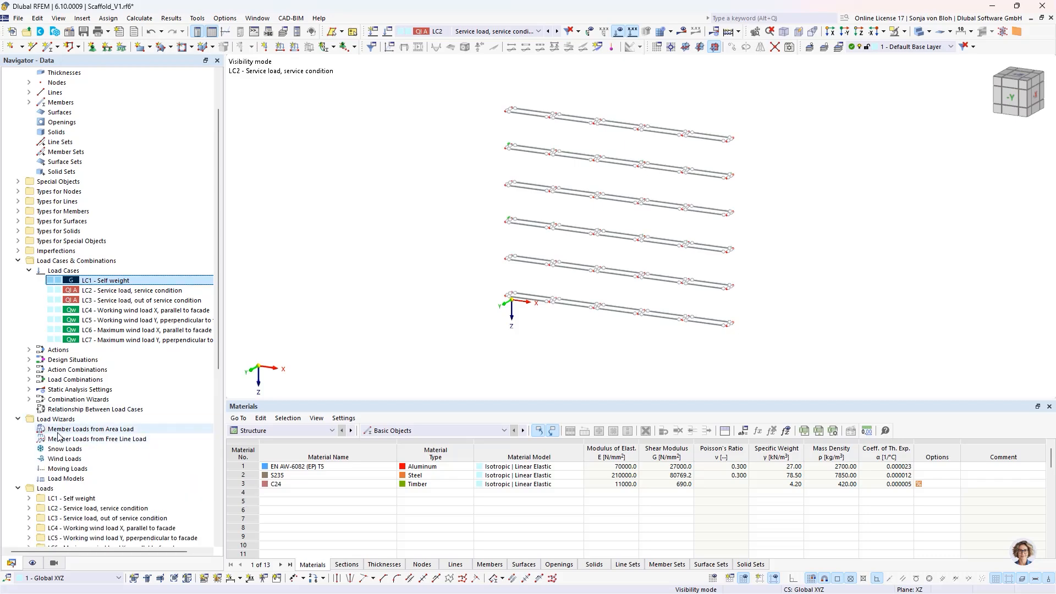
{"action": "right_click", "coordinate": [89, 430]}
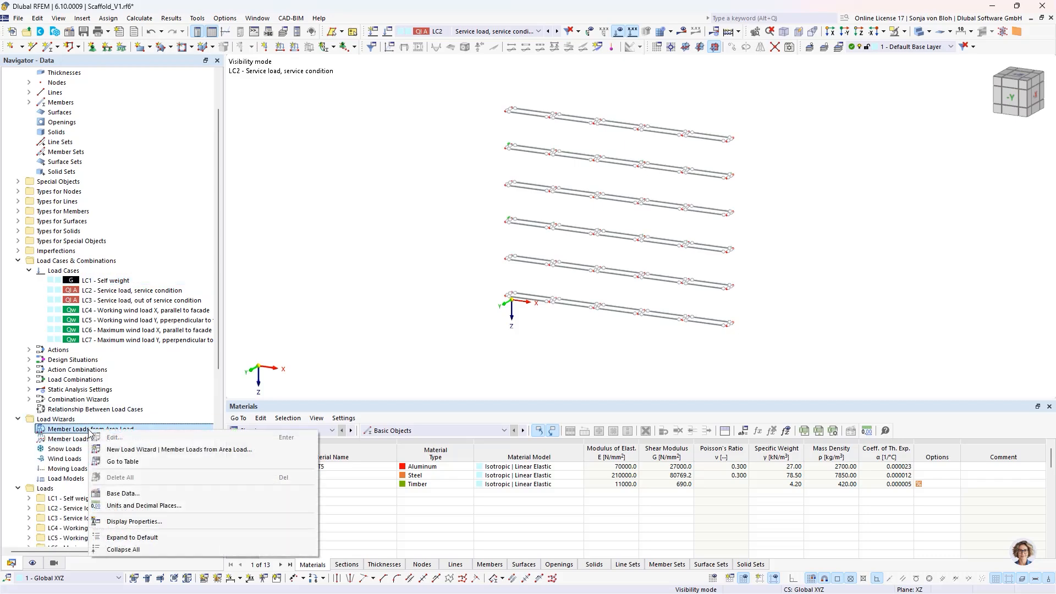
{"action": "left_click", "coordinate": [170, 450]}
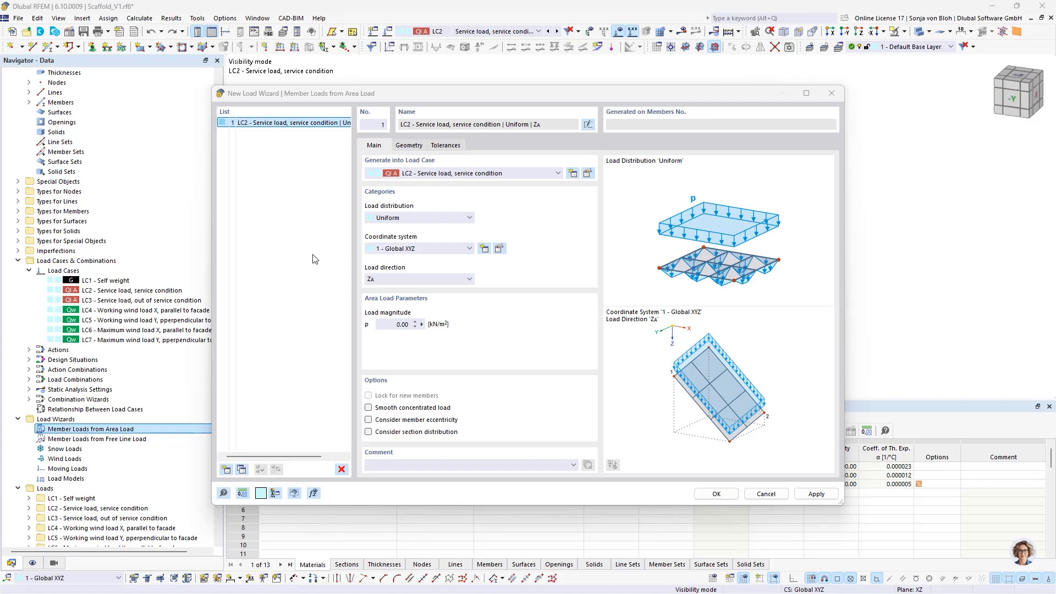
{"action": "left_click", "coordinate": [400, 325]}
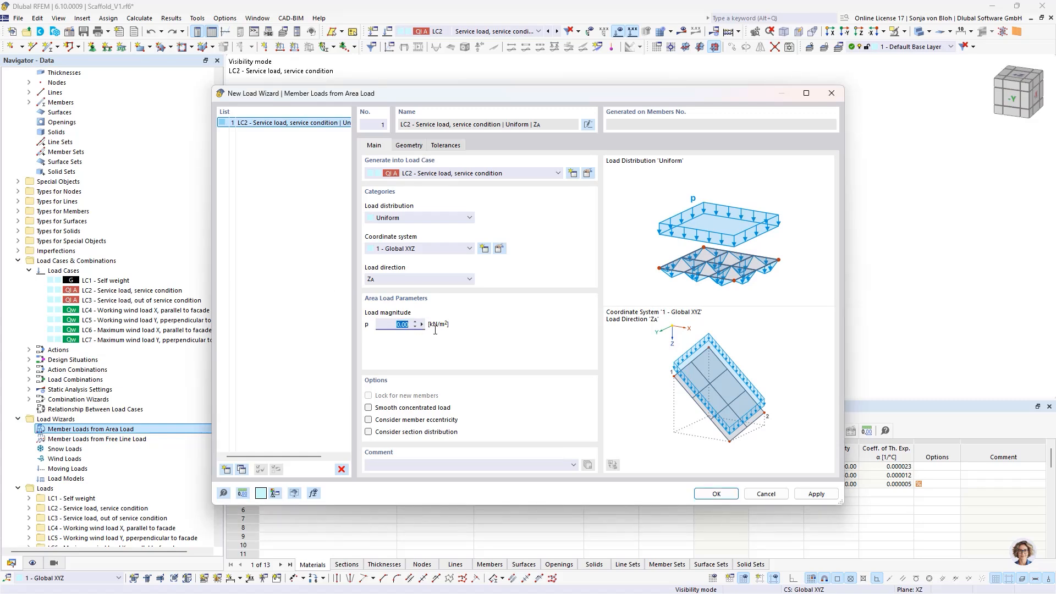
{"action": "type", "text": "2"}
- Define the area load plane on the second-highest scaffold level using corner nodes 38, 21, 321 and 336
{"action": "left_click", "coordinate": [421, 148]}
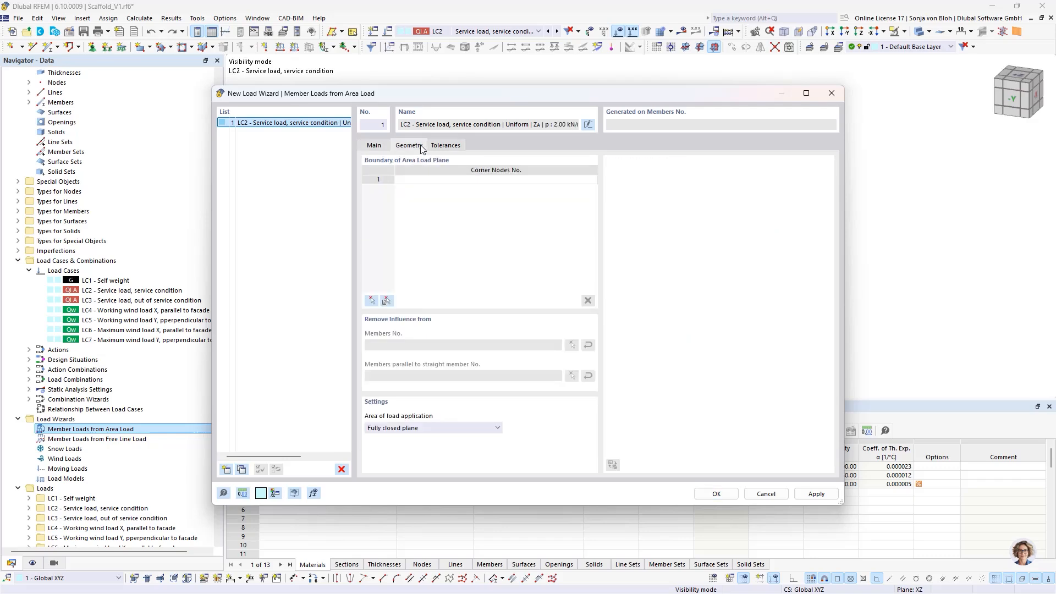
{"action": "left_click", "coordinate": [371, 300]}
{"action": "middle_click_drag", "start_coordinate": [465, 248], "coordinate": [572, 239], "text": "ctrl"}
{"action": "scroll", "coordinate": [550, 225], "scroll_direction": "up", "scroll_amount": 5}
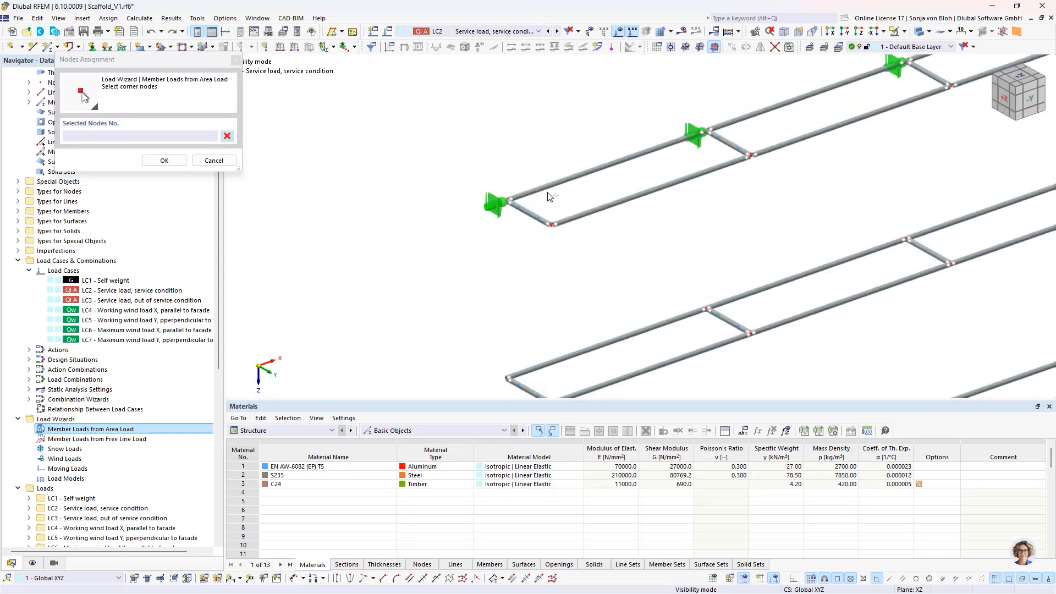
{"action": "left_click", "coordinate": [550, 225]}
{"action": "left_click", "coordinate": [507, 200]}
{"action": "scroll", "coordinate": [506, 200], "scroll_direction": "down", "scroll_amount": 5}
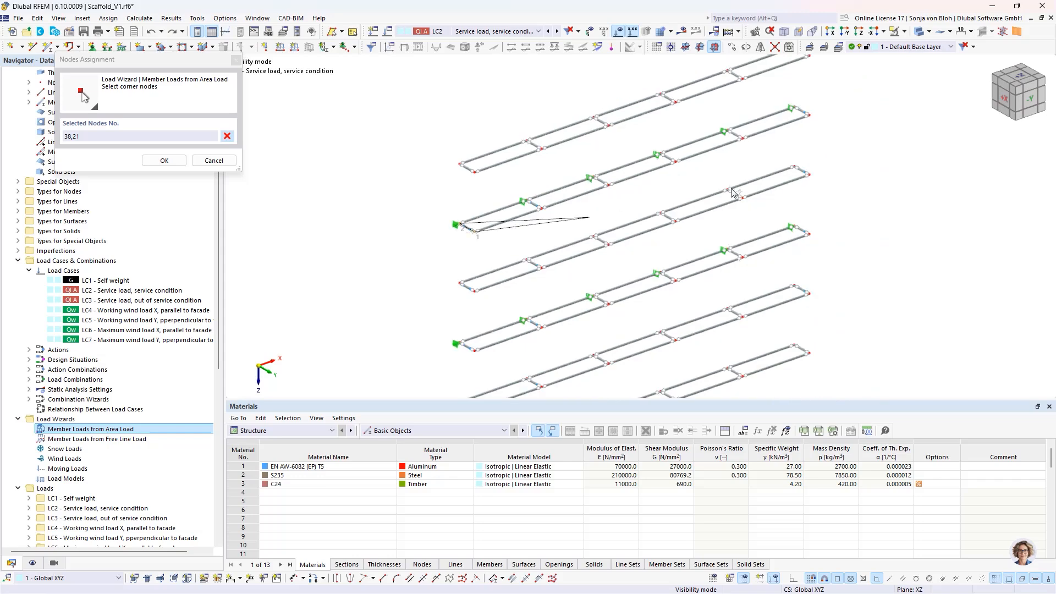
{"action": "scroll", "coordinate": [762, 99], "scroll_direction": "up", "scroll_amount": 3}
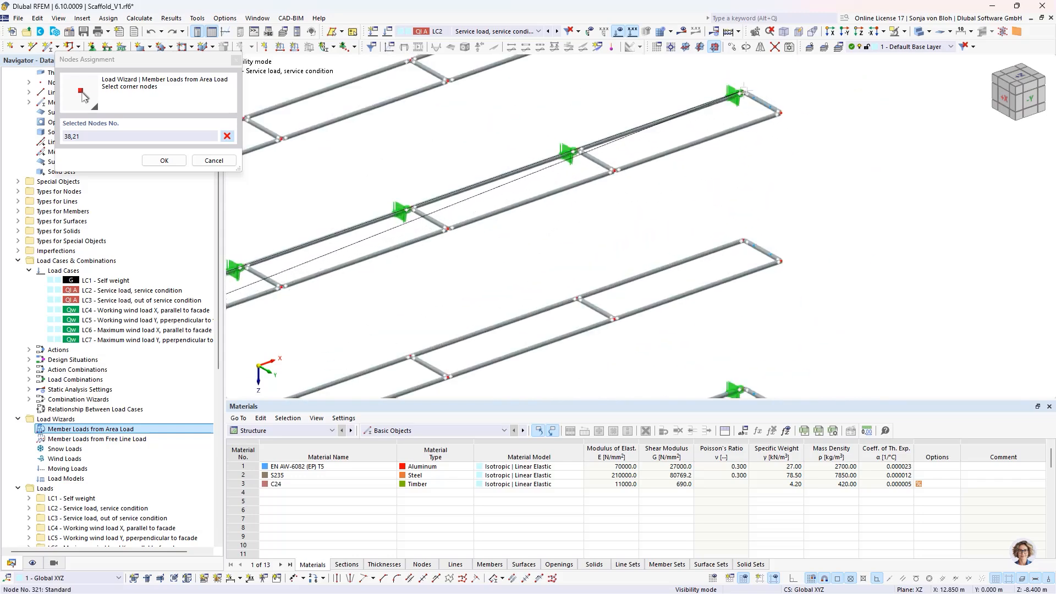
{"action": "left_click", "coordinate": [780, 113]}
{"action": "left_click", "coordinate": [779, 112]}
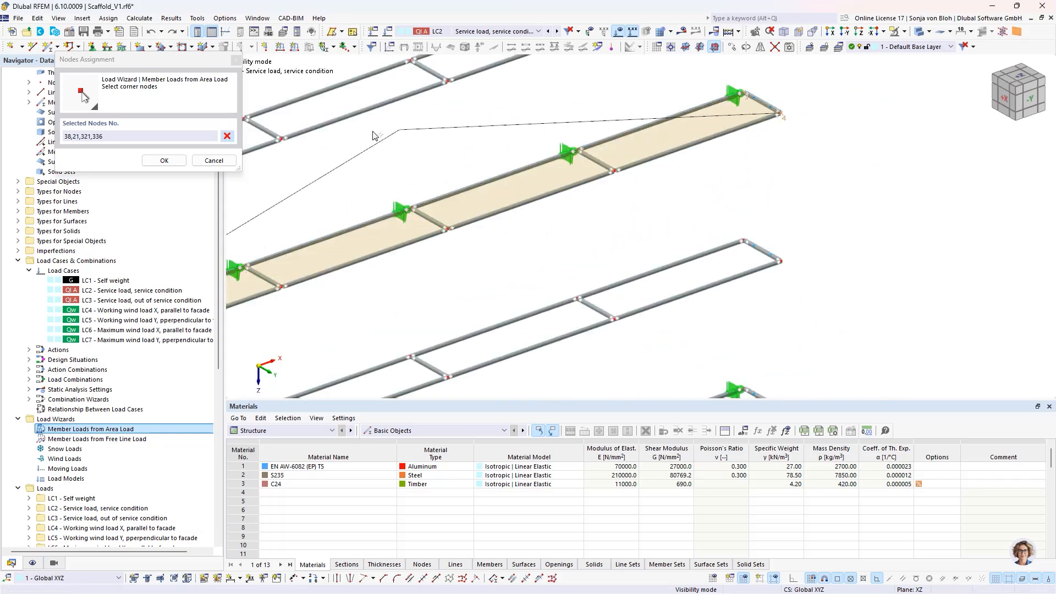
{"action": "left_click", "coordinate": [170, 160]}
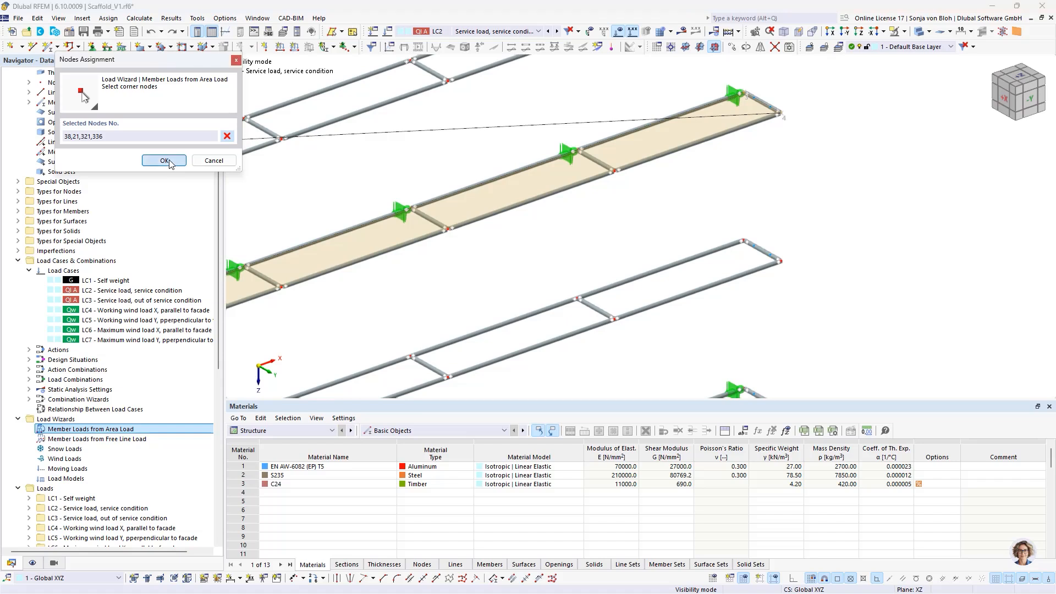
{"action": "left_click", "coordinate": [169, 161]}
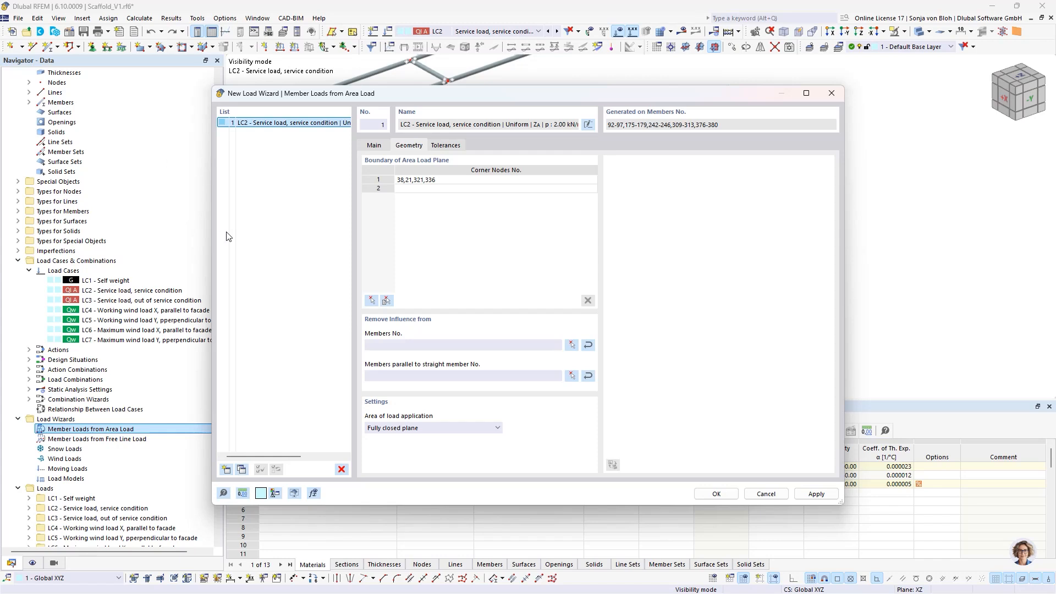
- Remove the area load's influence from all ledgers and transoms of the second-highest level and apply the load
{"action": "left_click", "coordinate": [571, 345]}
{"action": "scroll", "coordinate": [626, 181], "scroll_direction": "down", "scroll_amount": 5}
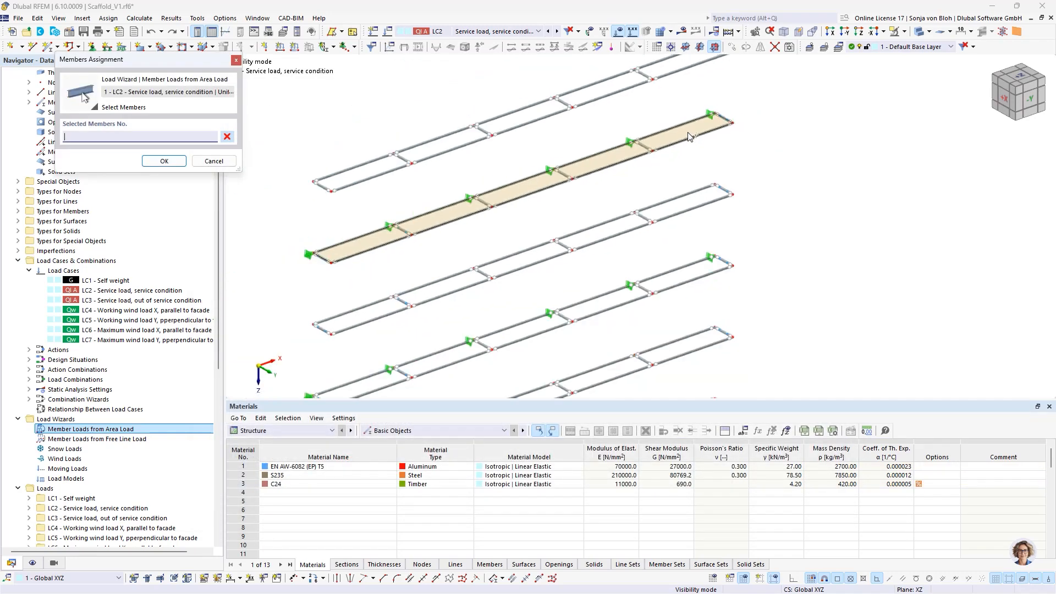
{"action": "middle_click_drag", "start_coordinate": [668, 251], "coordinate": [607, 198], "text": "ctrl"}
{"action": "left_click_drag", "start_coordinate": [390, 133], "coordinate": [769, 185]}
{"action": "left_click", "coordinate": [164, 161]}
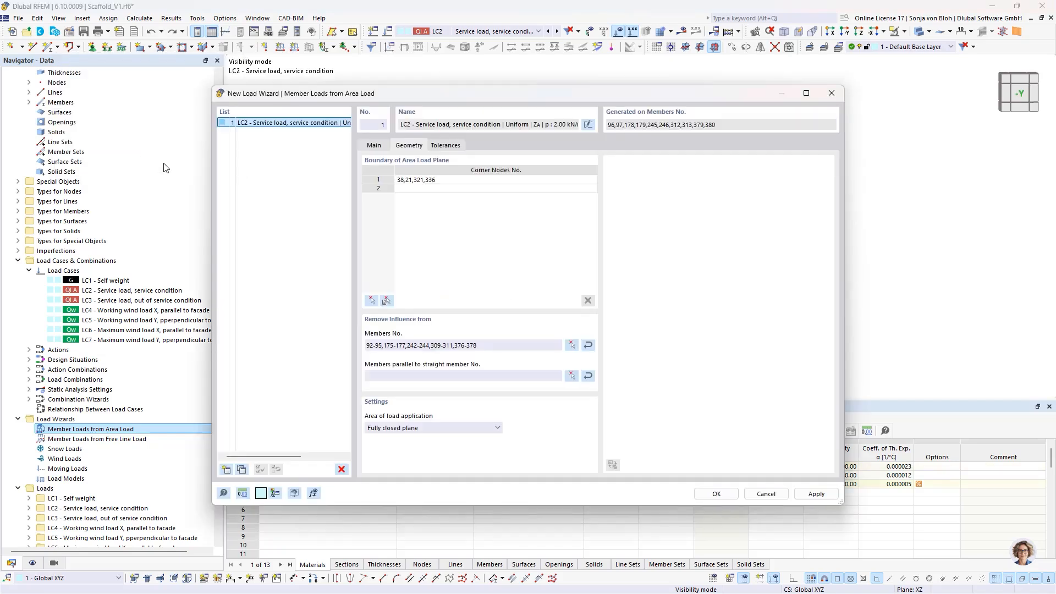
{"action": "left_click", "coordinate": [817, 494]}
- Add a second area load entry in LC2 with a uniform load magnitude of 1.00 kN/m²
{"action": "left_click", "coordinate": [226, 469]}
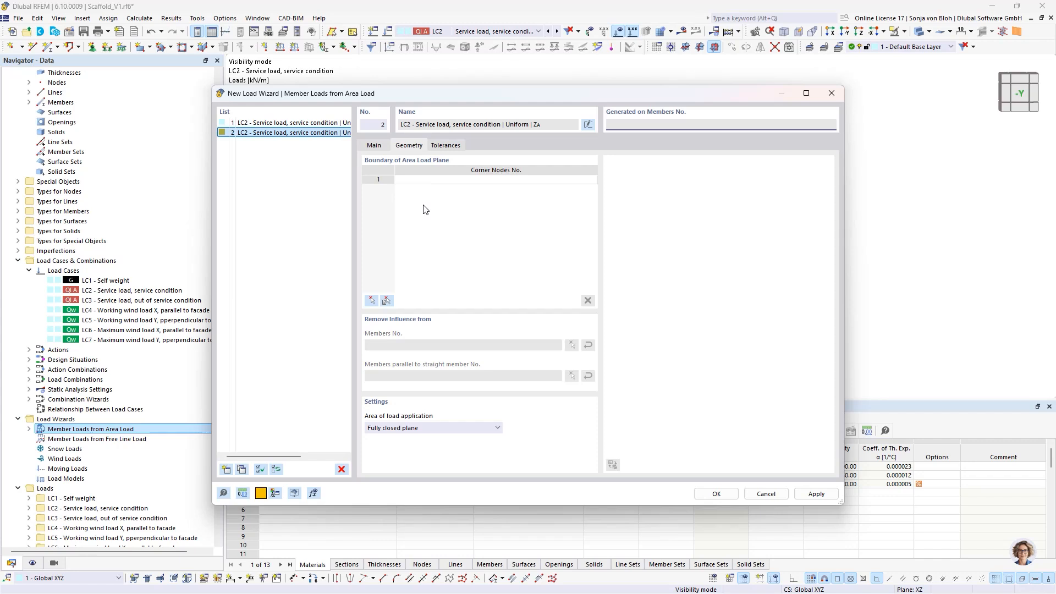
{"action": "left_click", "coordinate": [374, 145]}
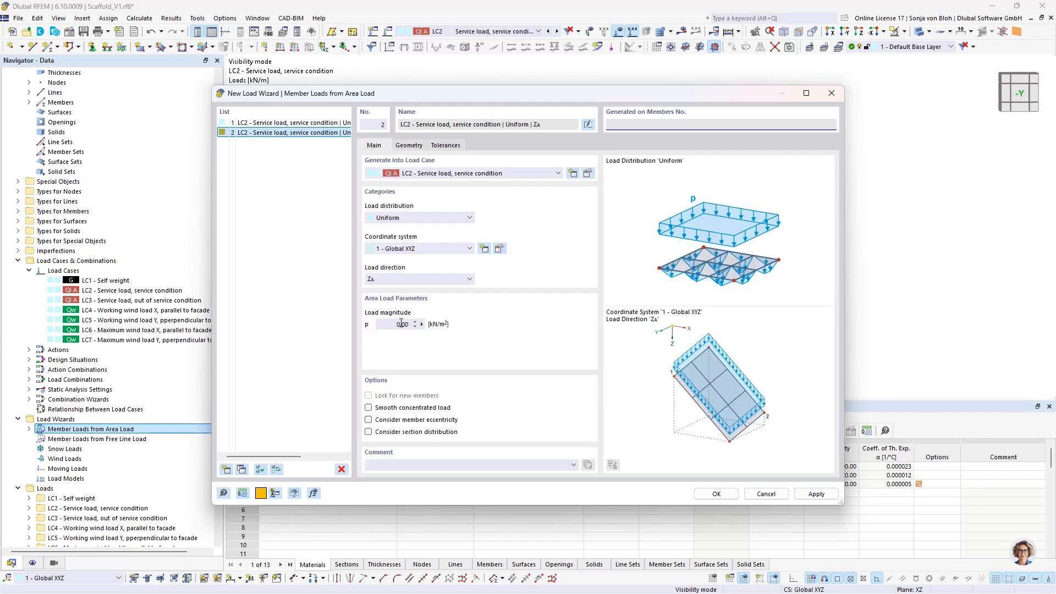
{"action": "left_click", "coordinate": [379, 326]}
{"action": "type", "text": "1"}
- Define the second area load's plane on the third-highest level using corner nodes 34, 17, 317 and 332
{"action": "left_click", "coordinate": [415, 147]}
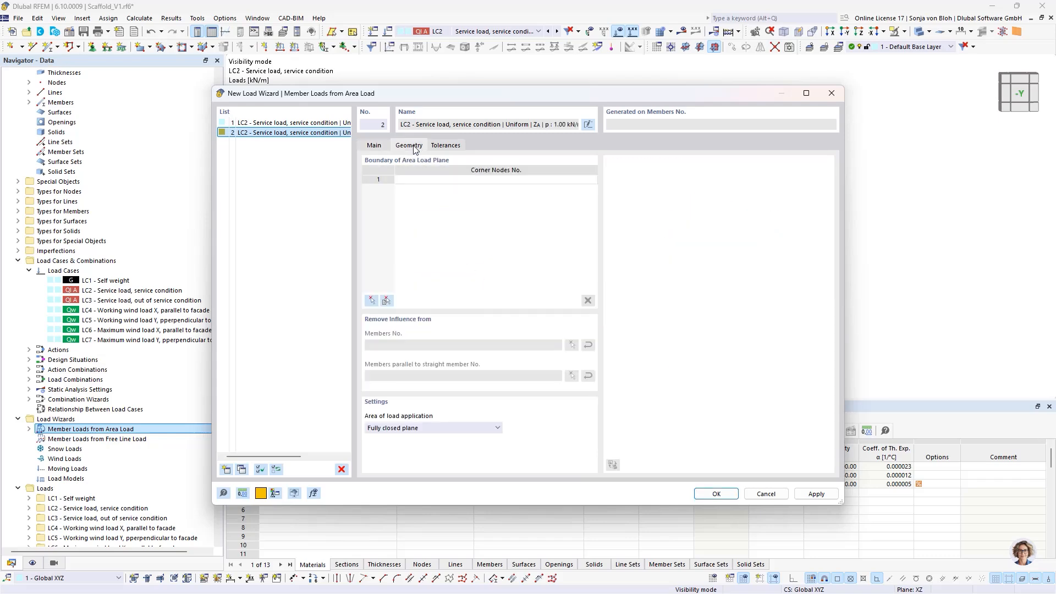
{"action": "left_click", "coordinate": [371, 301]}
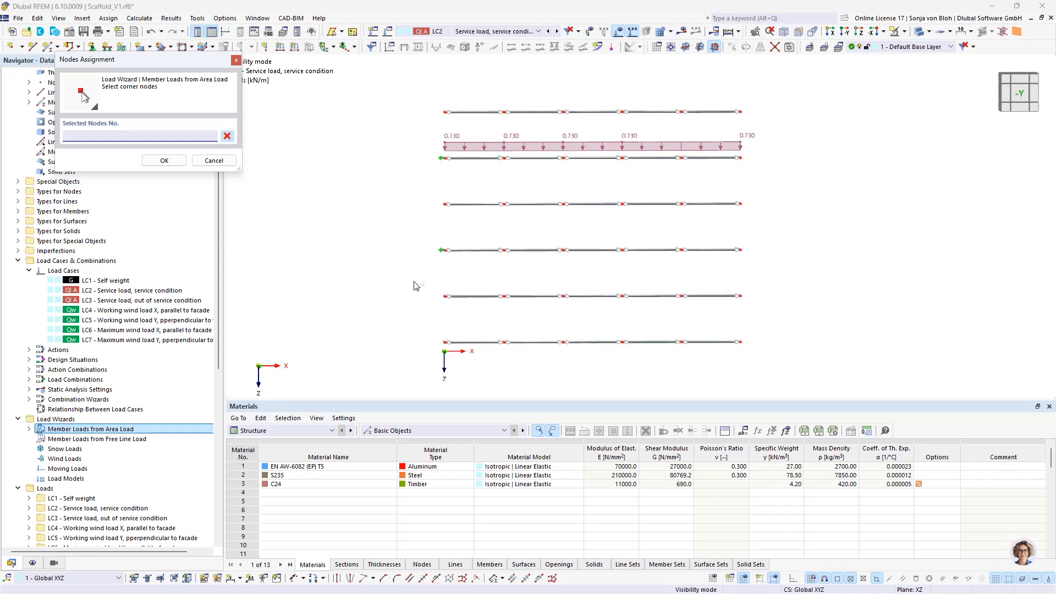
{"action": "middle_click_drag", "start_coordinate": [416, 286], "coordinate": [486, 334], "text": "ctrl"}
{"action": "scroll", "coordinate": [486, 254], "scroll_direction": "up", "scroll_amount": 6}
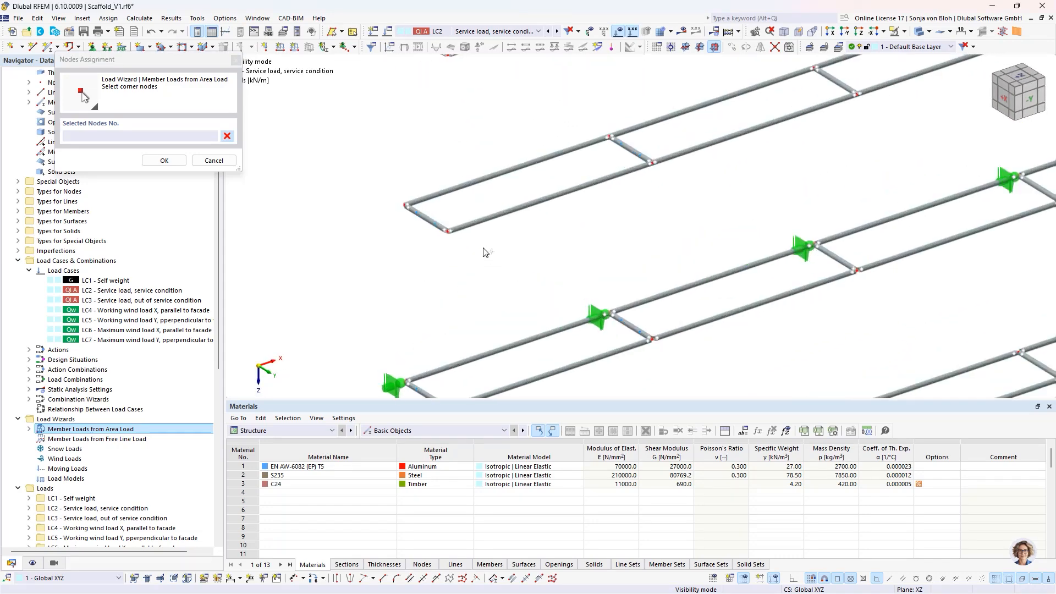
{"action": "left_click", "coordinate": [407, 205]}
{"action": "left_click", "coordinate": [450, 231]}
{"action": "scroll", "coordinate": [495, 231], "scroll_direction": "down", "scroll_amount": 4}
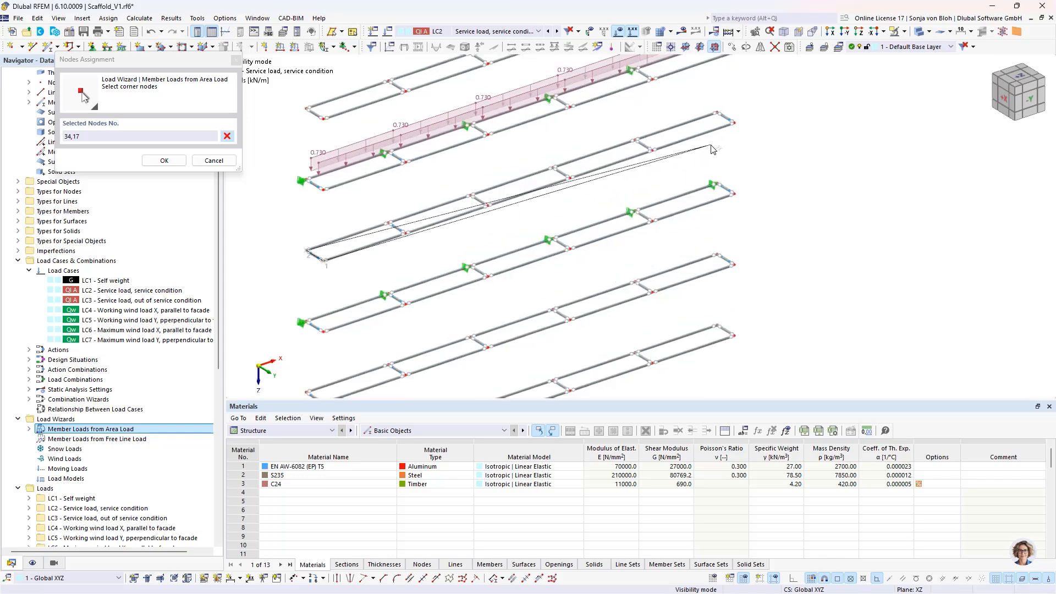
{"action": "scroll", "coordinate": [713, 149], "scroll_direction": "up", "scroll_amount": 3}
{"action": "left_click", "coordinate": [759, 103]}
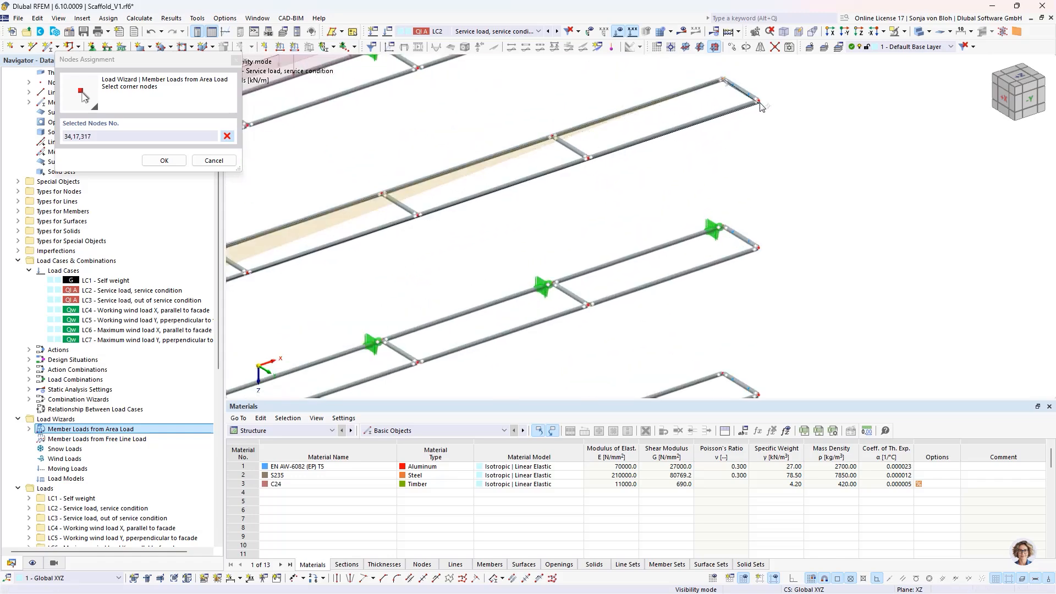
{"action": "left_click", "coordinate": [759, 102]}
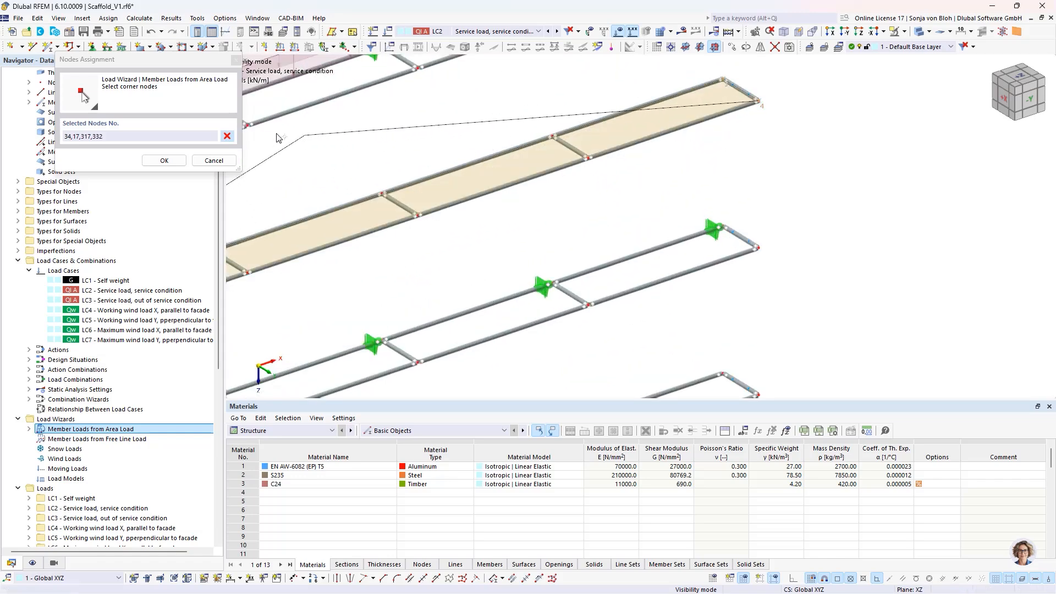
{"action": "left_click", "coordinate": [163, 160]}
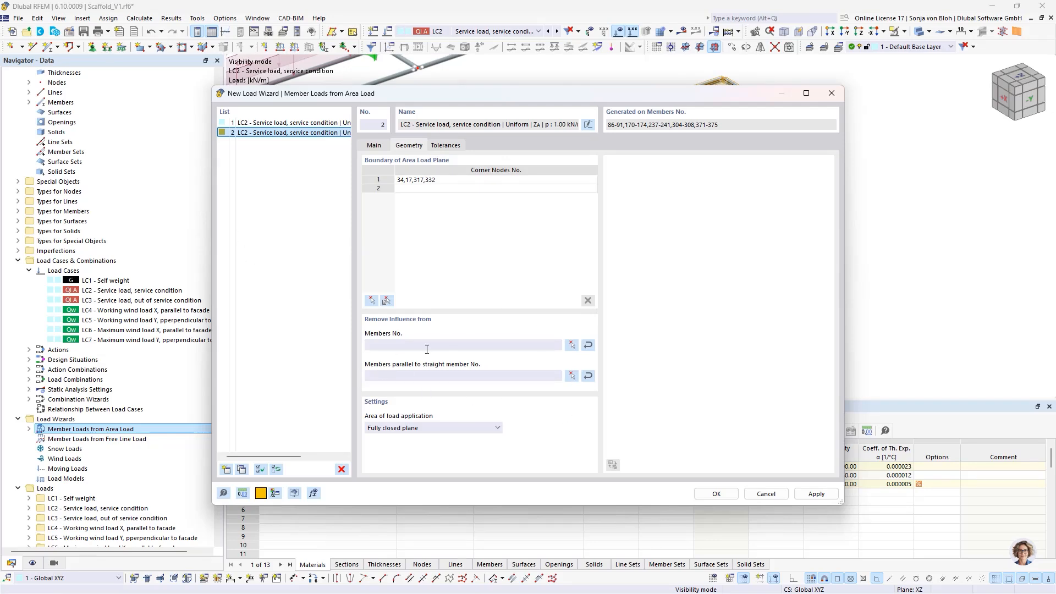
- Remove the second area load's influence from the ledgers and transoms of the third-highest level and generate the member loads
{"action": "left_click", "coordinate": [572, 346]}
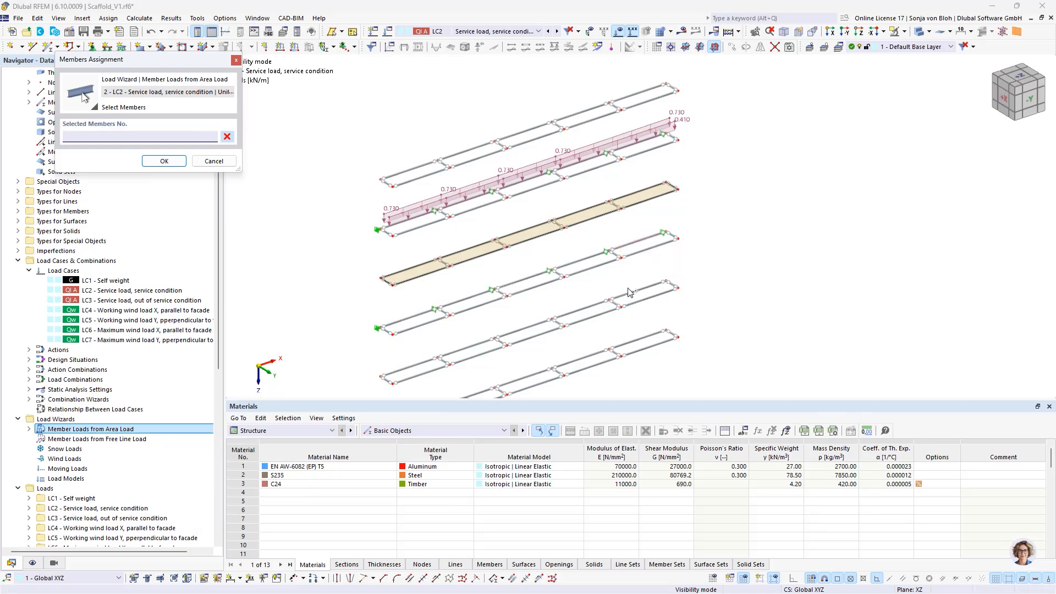
{"action": "middle_click_drag", "start_coordinate": [628, 288], "coordinate": [551, 237], "text": "ctrl"}
{"action": "left_click_drag", "start_coordinate": [310, 210], "coordinate": [764, 262]}
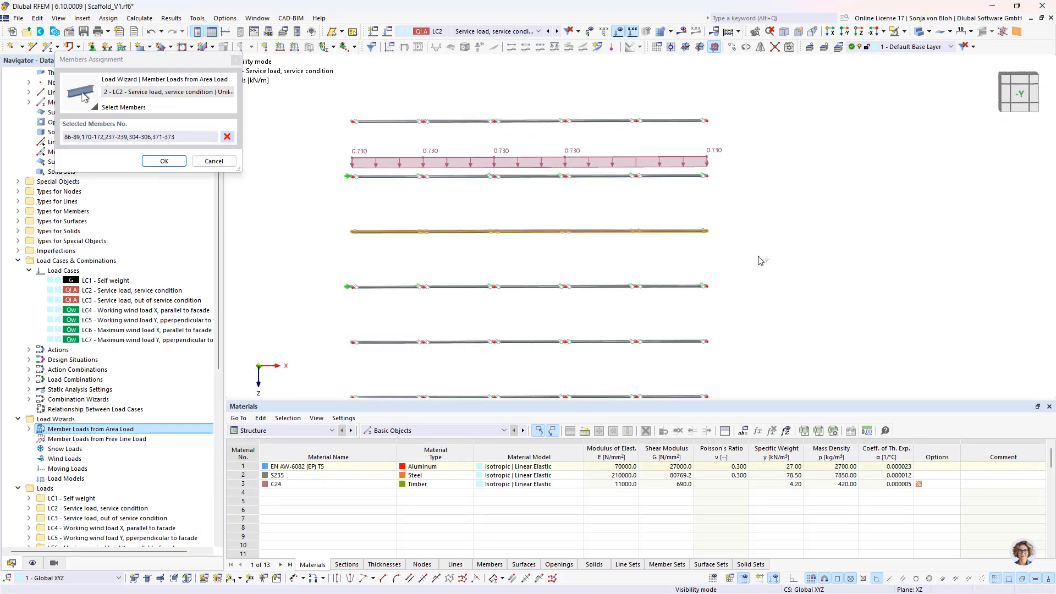
{"action": "left_click", "coordinate": [163, 161]}
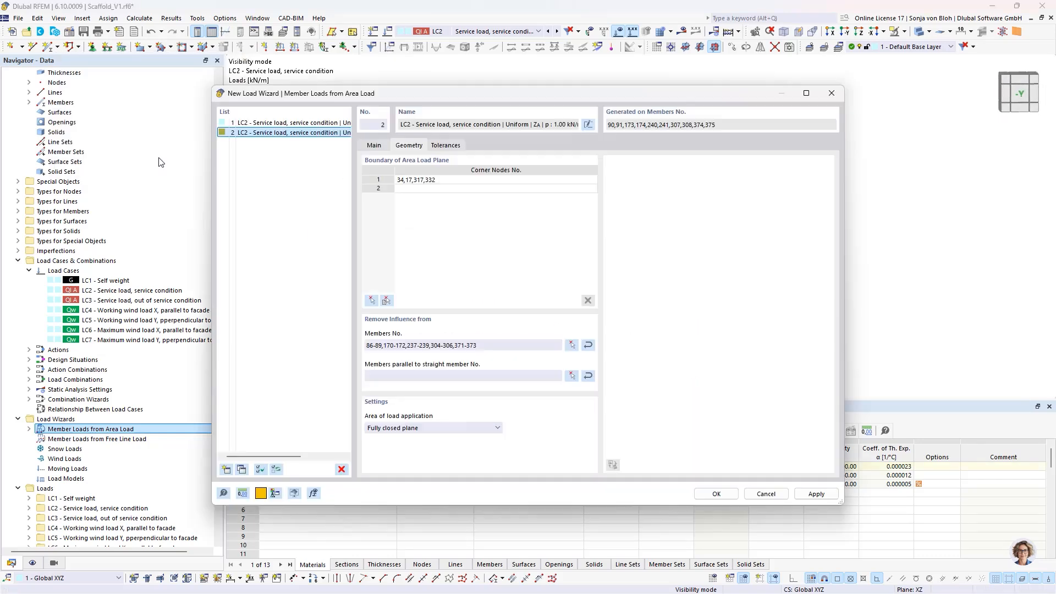
{"action": "left_click", "coordinate": [716, 494]}
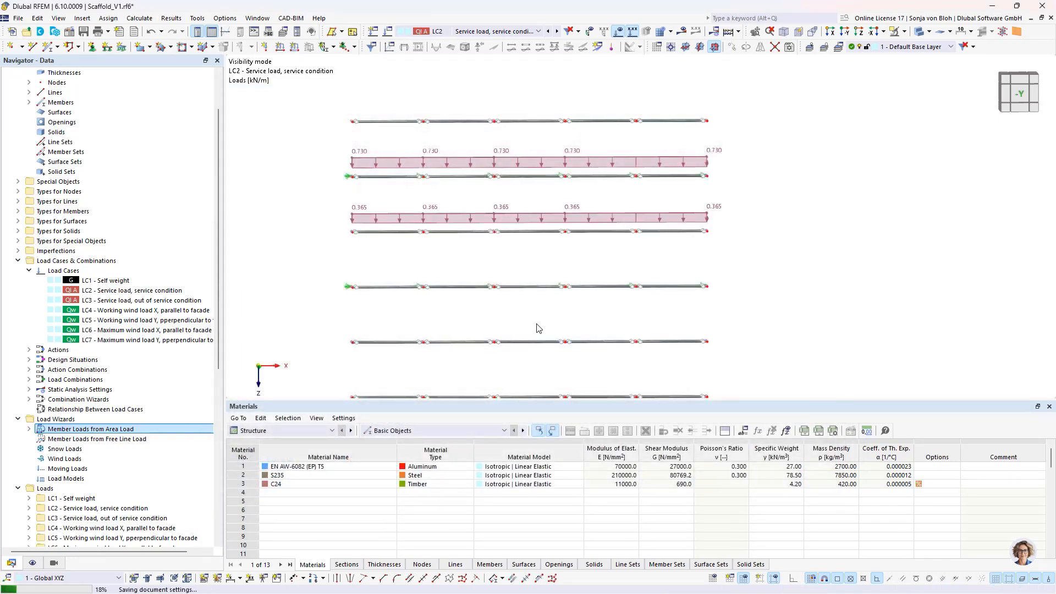
- Turn off the separate display of the generated member loads in LC2 to show them as area loads
{"action": "middle_click_drag", "start_coordinate": [446, 289], "coordinate": [427, 314], "text": "ctrl"}
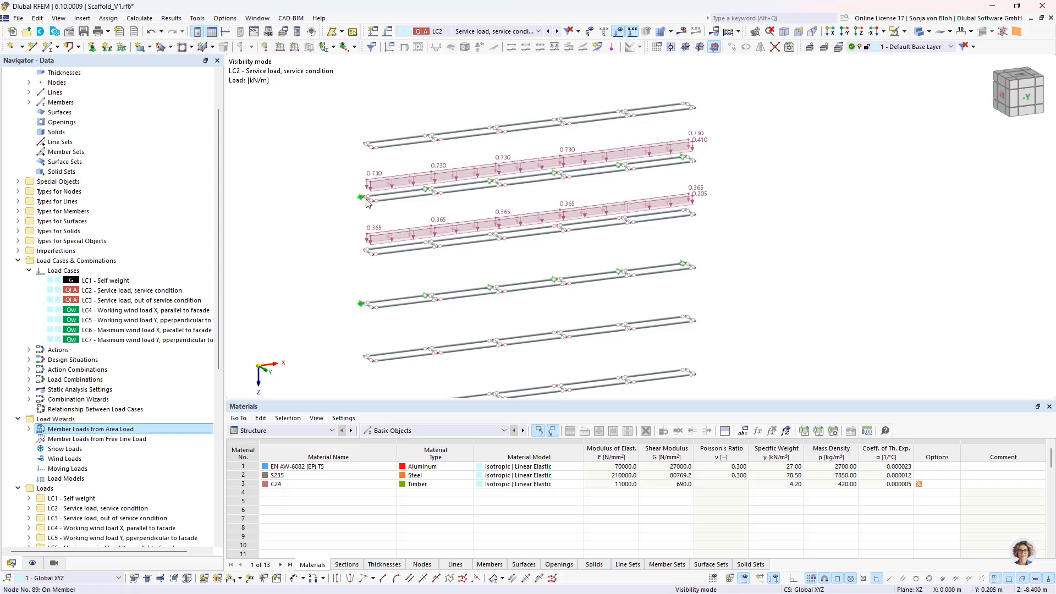
{"action": "scroll", "coordinate": [368, 203], "scroll_direction": "up", "scroll_amount": 3}
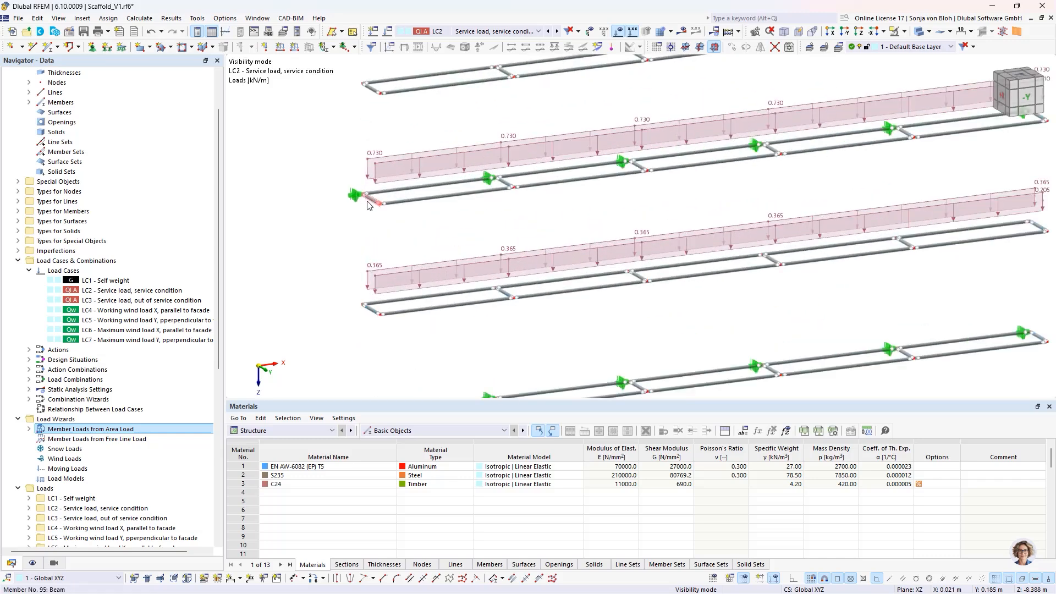
{"action": "right_click", "coordinate": [393, 279]}
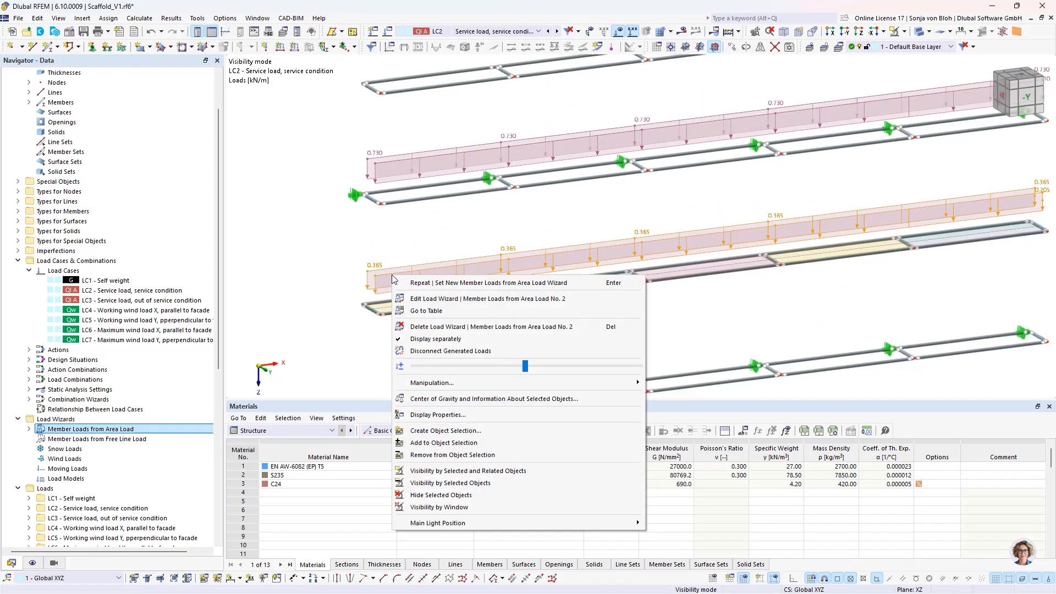
{"action": "left_click", "coordinate": [432, 339]}
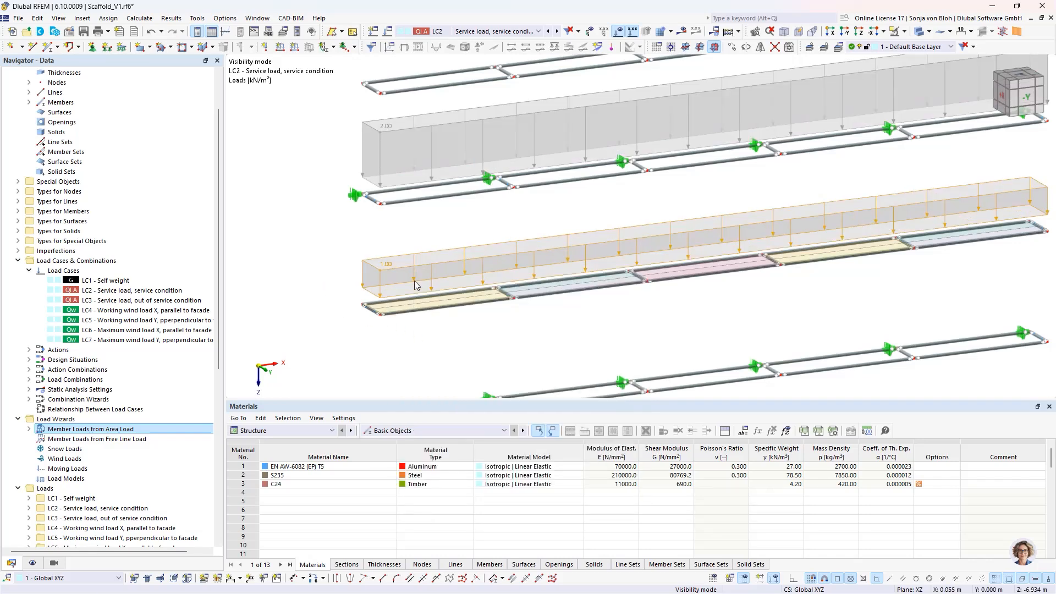
{"action": "right_click", "coordinate": [395, 270]}
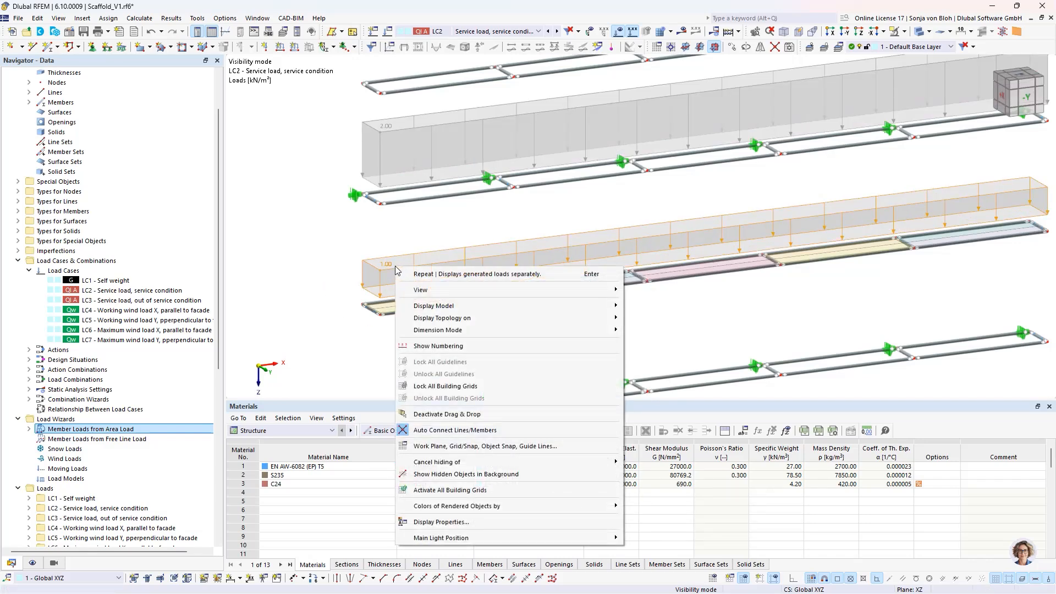
{"action": "left_click", "coordinate": [335, 272]}
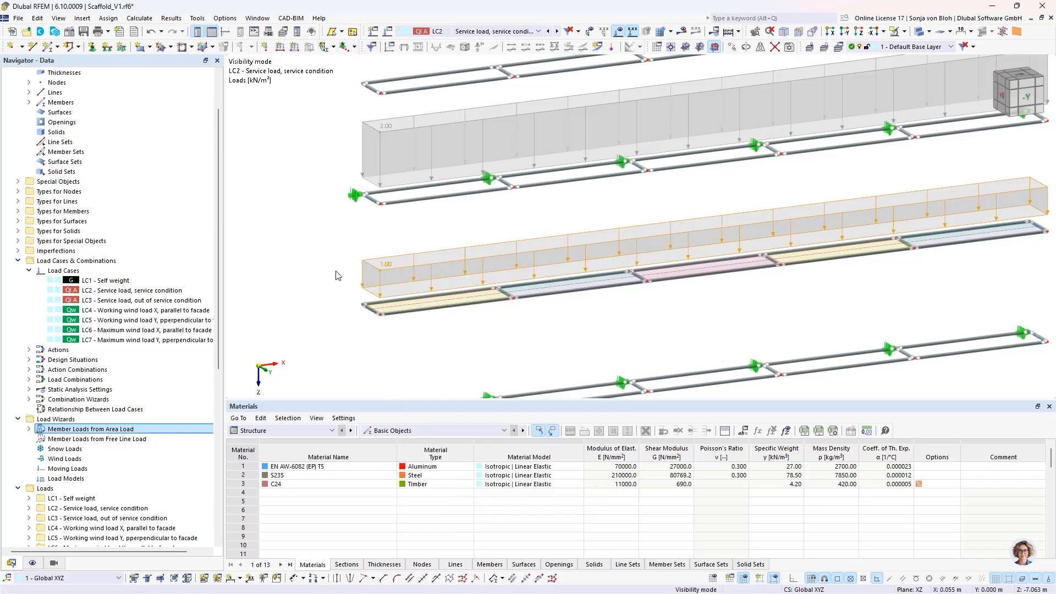
{"action": "left_click", "coordinate": [323, 275]}
{"action": "scroll", "coordinate": [337, 256], "scroll_direction": "down", "scroll_amount": 3}
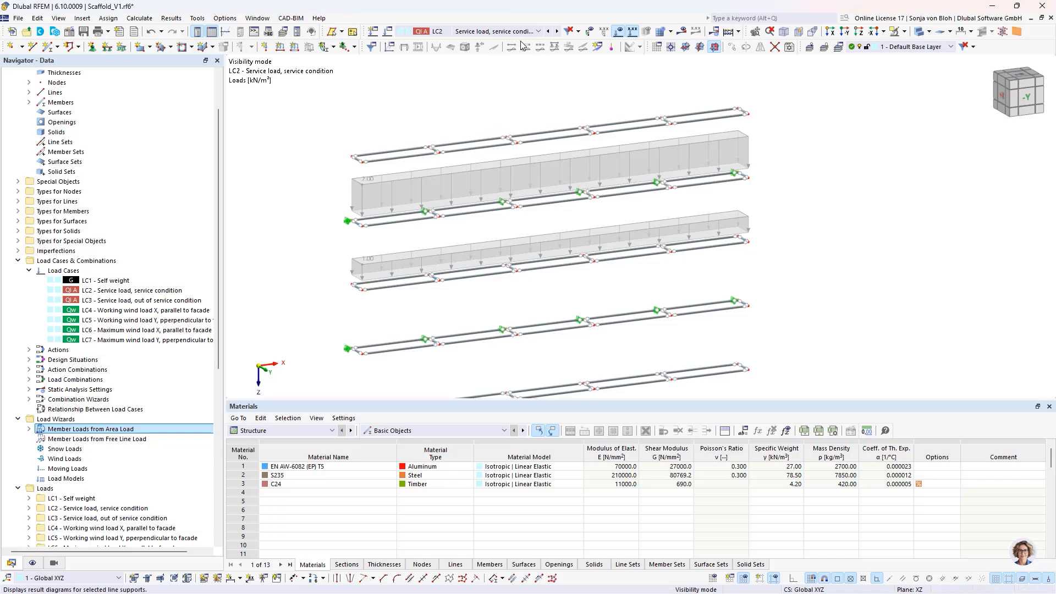
- Activate load case LC3 and duplicate the 2.00 kN/m² area load wizard entry
{"action": "left_click", "coordinate": [539, 31]}
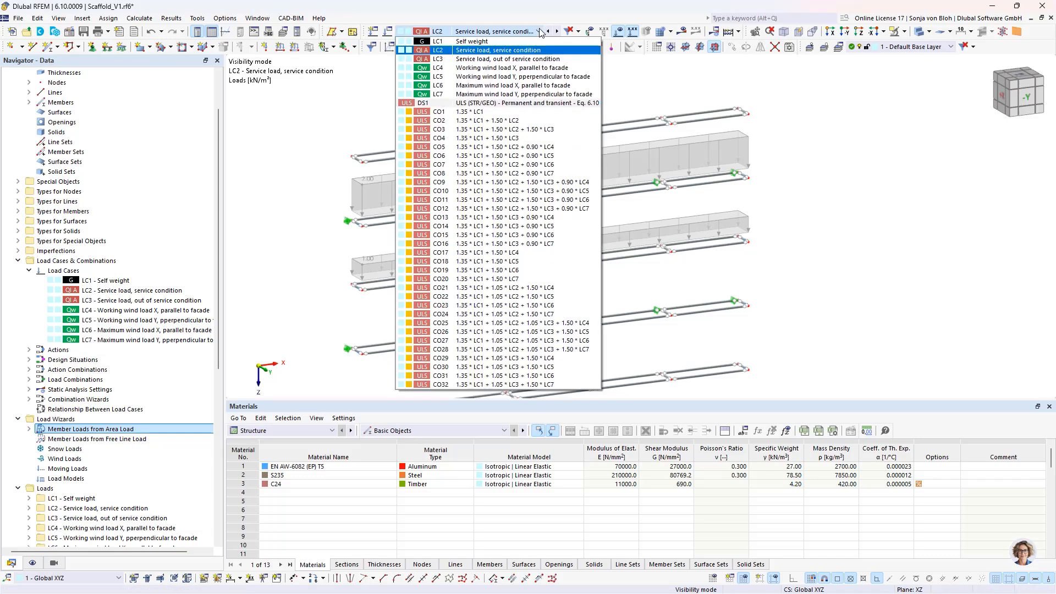
{"action": "left_click", "coordinate": [484, 59]}
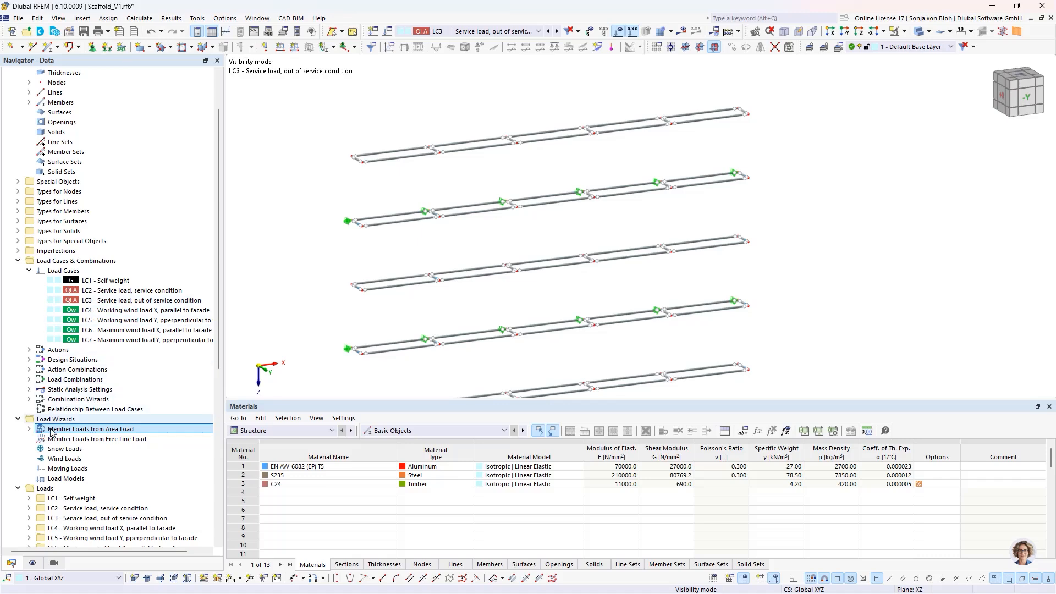
{"action": "left_click", "coordinate": [29, 429]}
{"action": "double_click", "coordinate": [87, 439]}
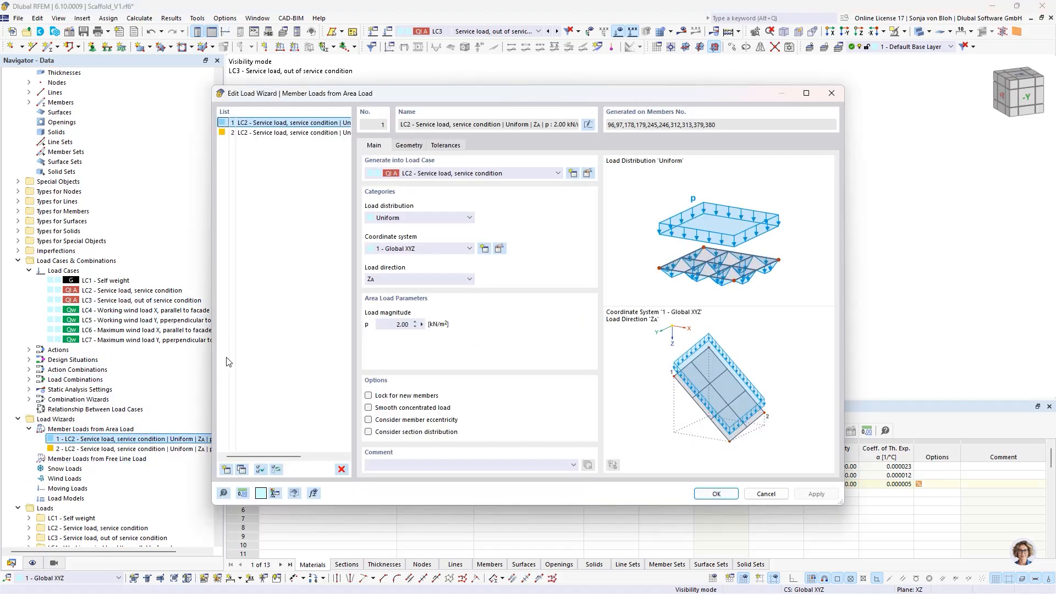
{"action": "left_click", "coordinate": [243, 469]}
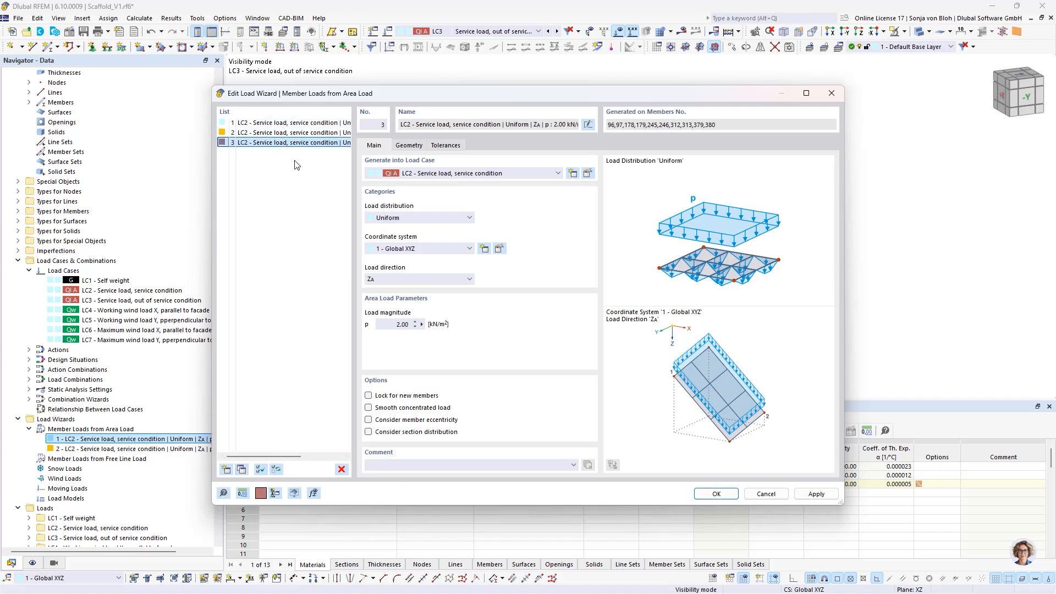
- Set the copied area load to 0.50 kN/m², assign it to LC3 - Service load, out of service condition, and generate it
{"action": "left_click", "coordinate": [384, 324]}
{"action": "type", "text": "0,5"}
{"action": "left_click", "coordinate": [528, 176]}
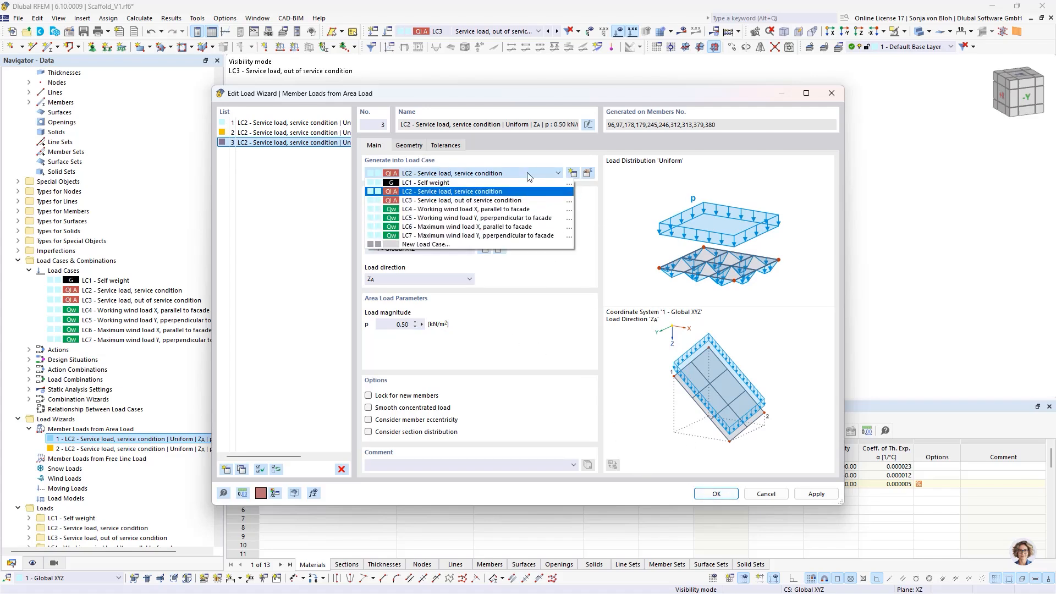
{"action": "left_click", "coordinate": [477, 201]}
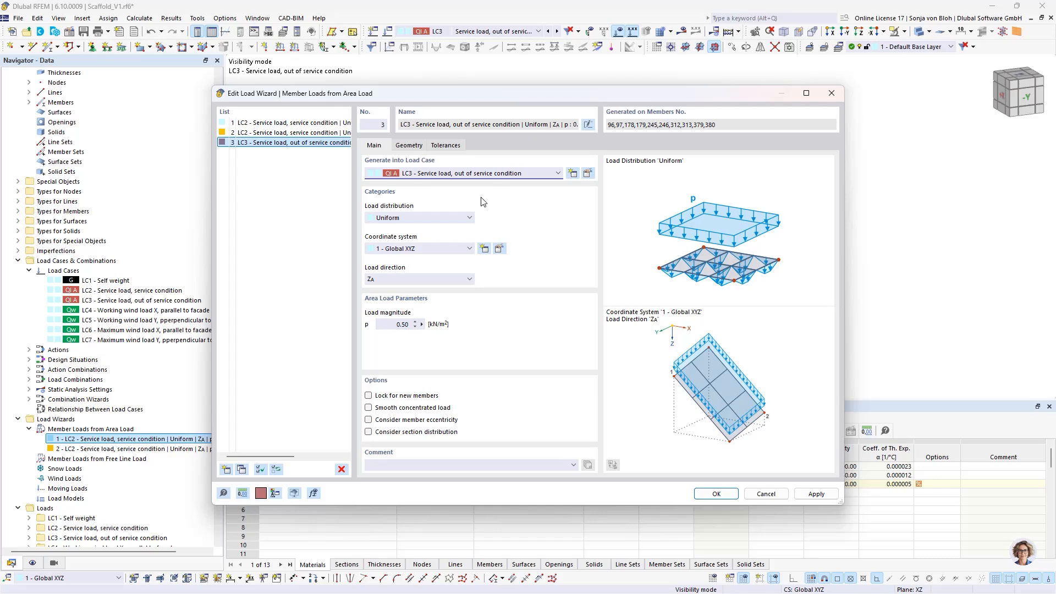
{"action": "left_click", "coordinate": [717, 494]}
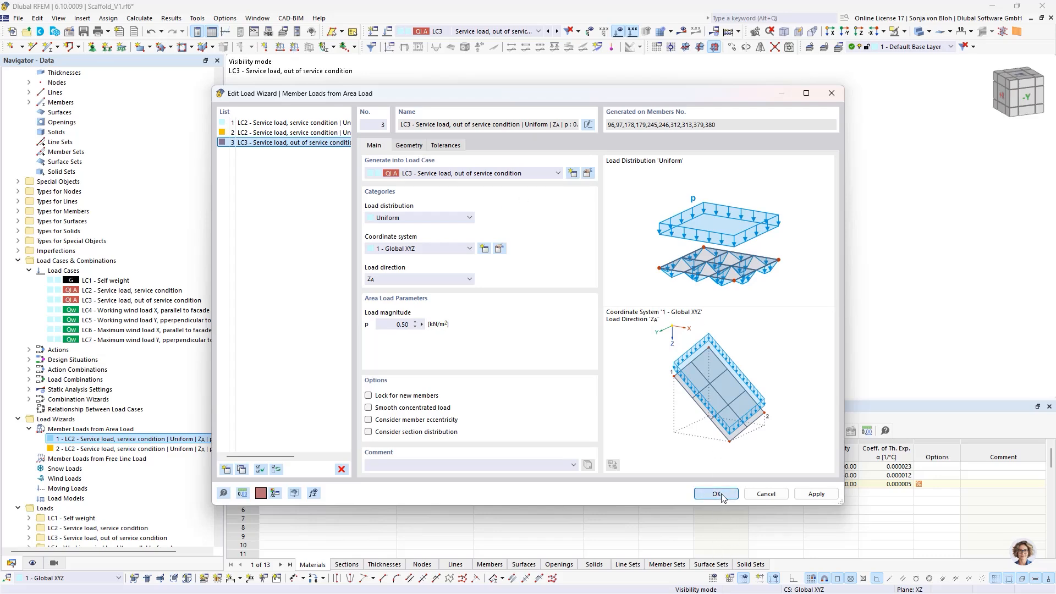
{"action": "scroll", "coordinate": [430, 255], "scroll_direction": "down", "scroll_amount": 1}
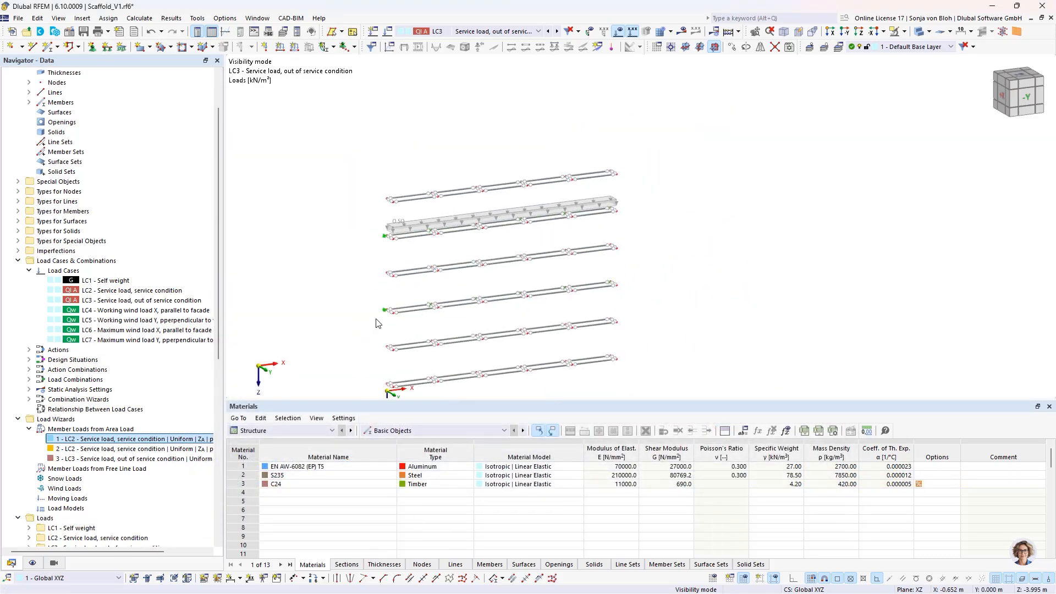
{"action": "middle_click_drag", "start_coordinate": [376, 319], "coordinate": [355, 271]}
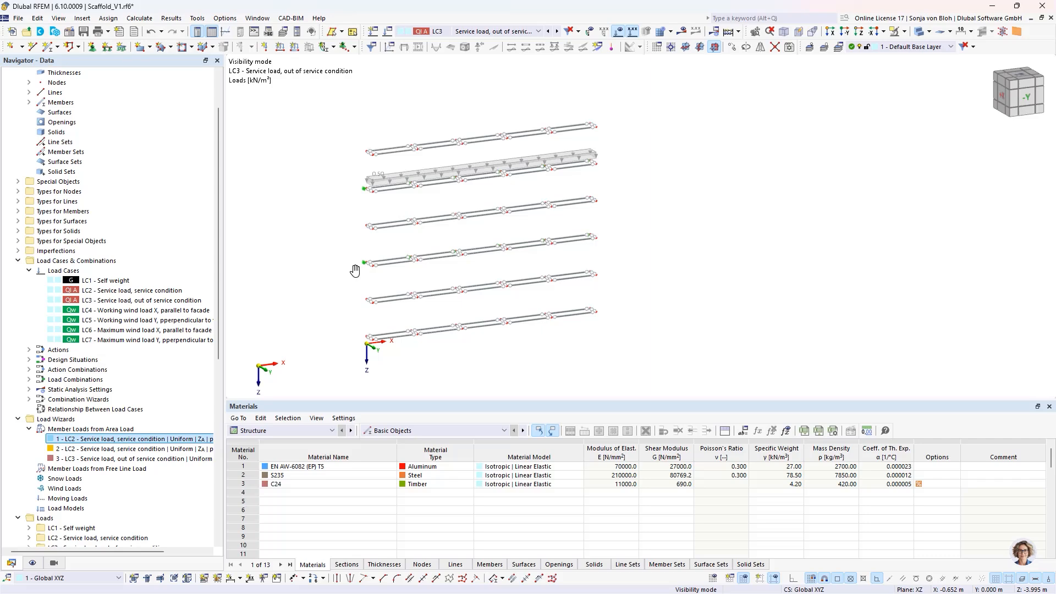
- Switch to the Scaffold_V2.rf6 model and examine the loads of the working and maximum wind load cases LC4 to LC7
{"action": "left_click", "coordinate": [257, 18]}
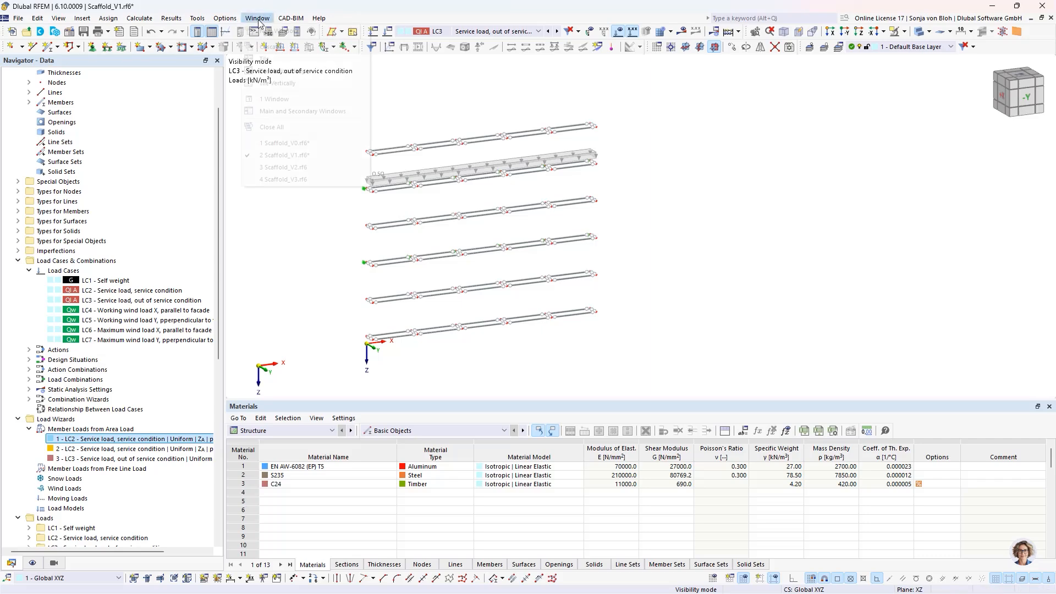
{"action": "left_click", "coordinate": [280, 168]}
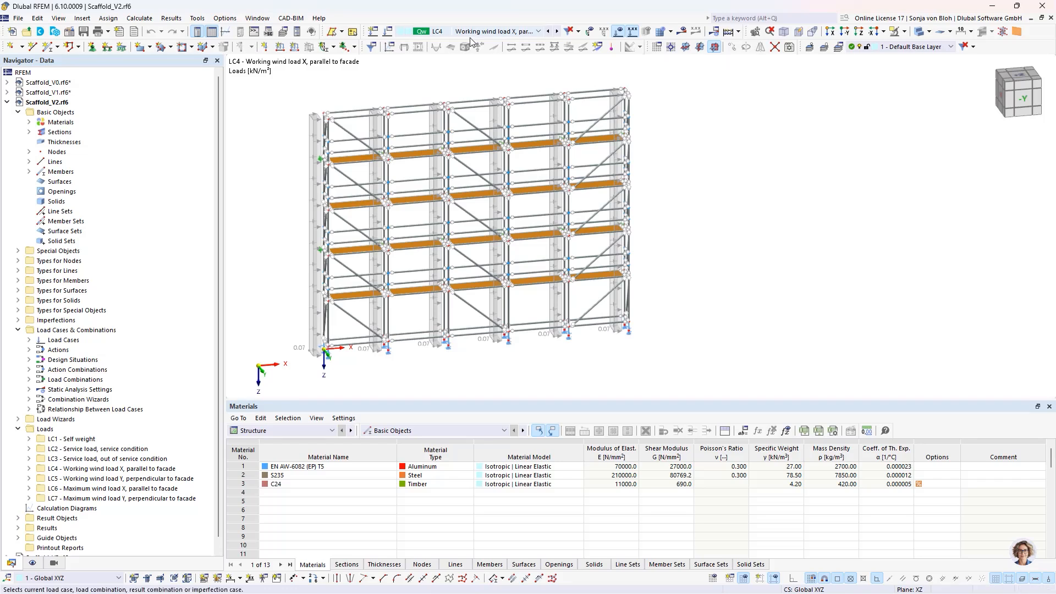
{"action": "left_click", "coordinate": [548, 32]}
{"action": "left_click", "coordinate": [538, 31]}
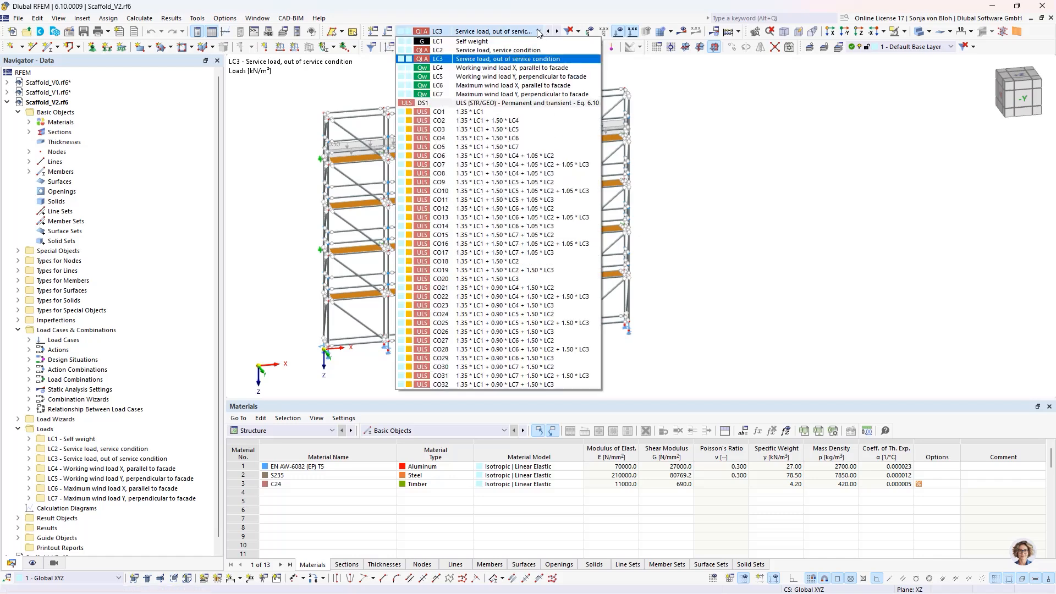
{"action": "left_click", "coordinate": [551, 69]}
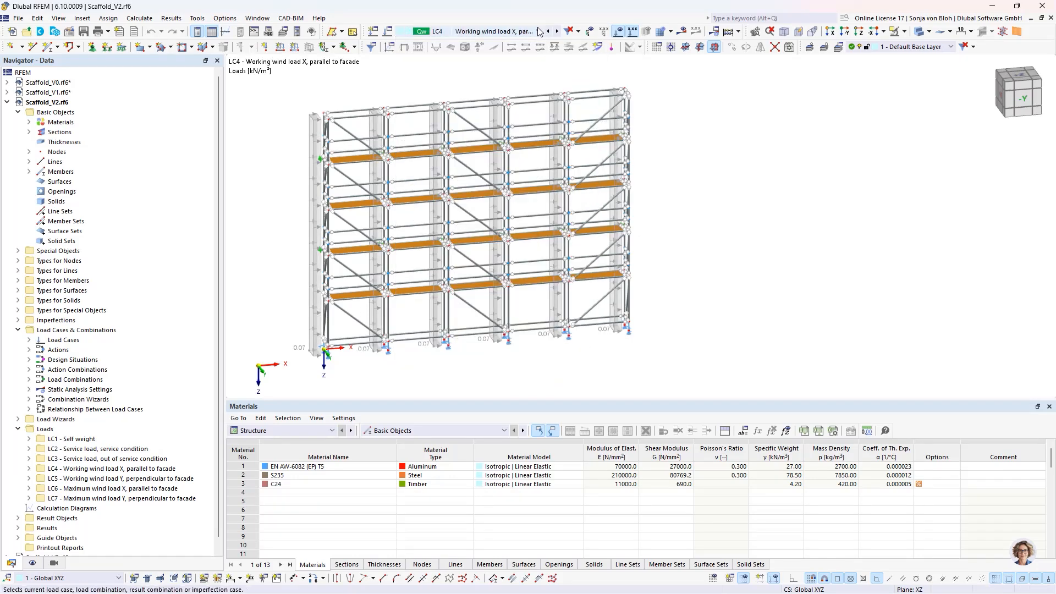
{"action": "left_click", "coordinate": [539, 31]}
{"action": "left_click", "coordinate": [561, 78]}
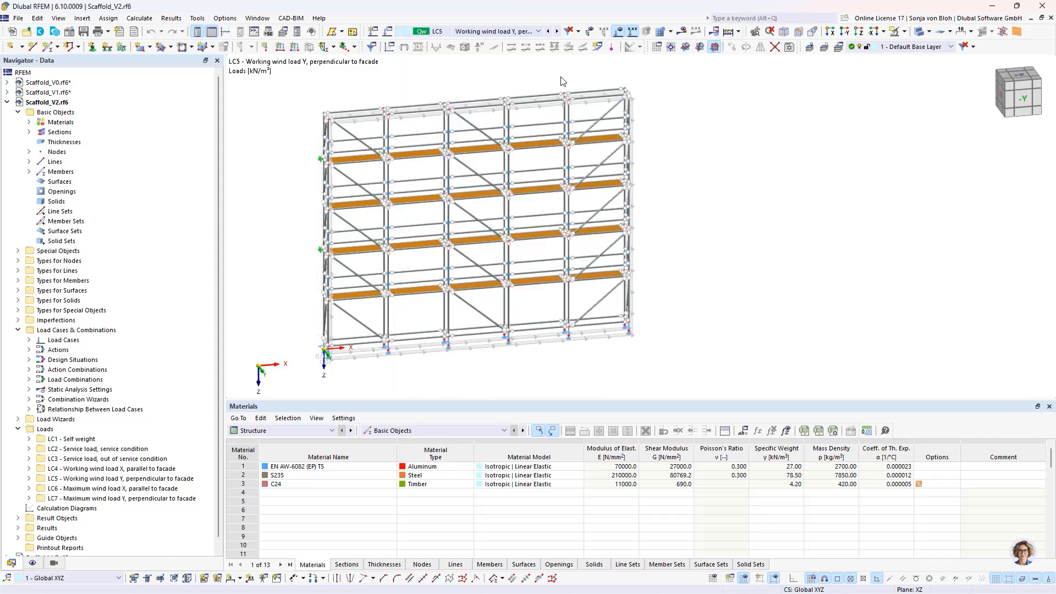
{"action": "left_click", "coordinate": [538, 31]}
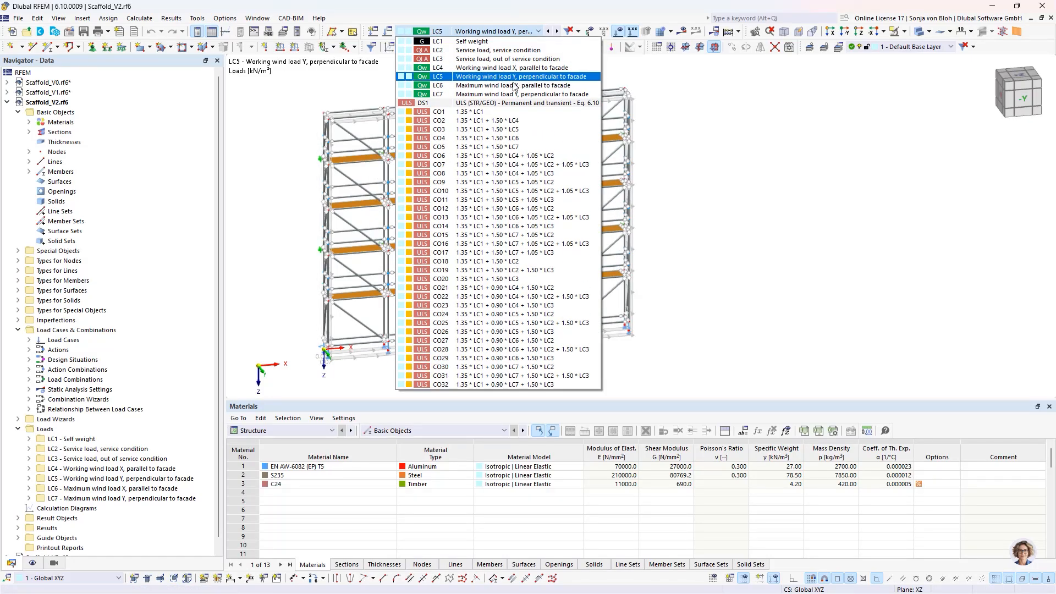
{"action": "left_click", "coordinate": [507, 87]}
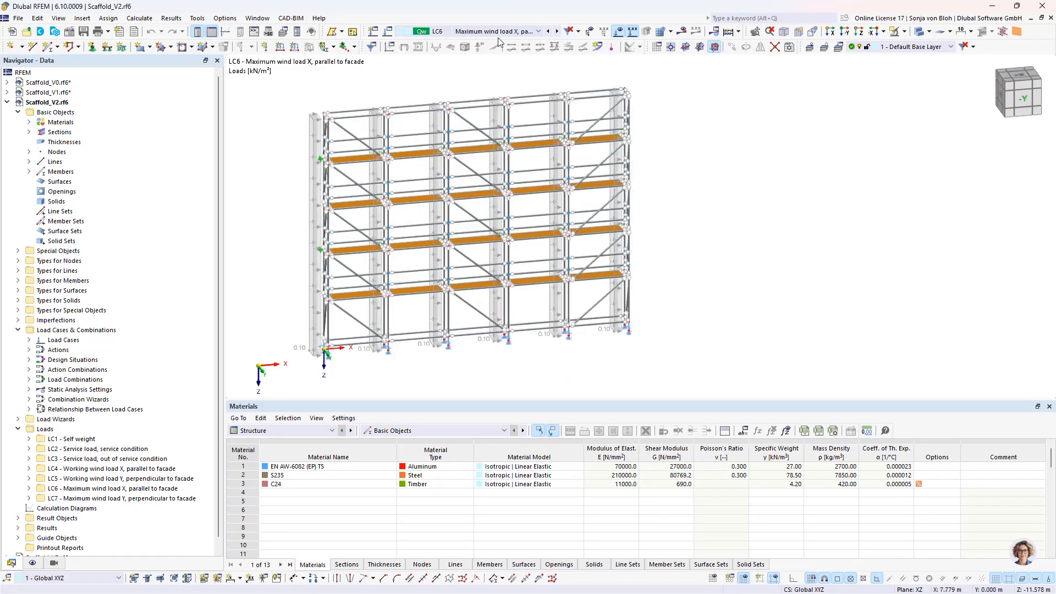
{"action": "left_click", "coordinate": [557, 32]}
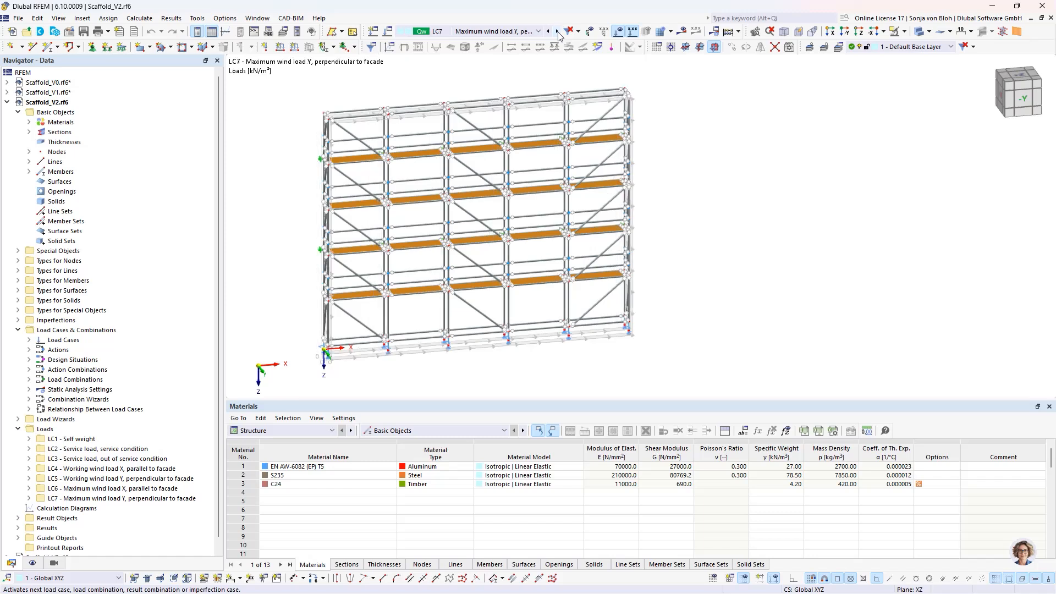
{"action": "mouse_move", "coordinate": [432, 193]}
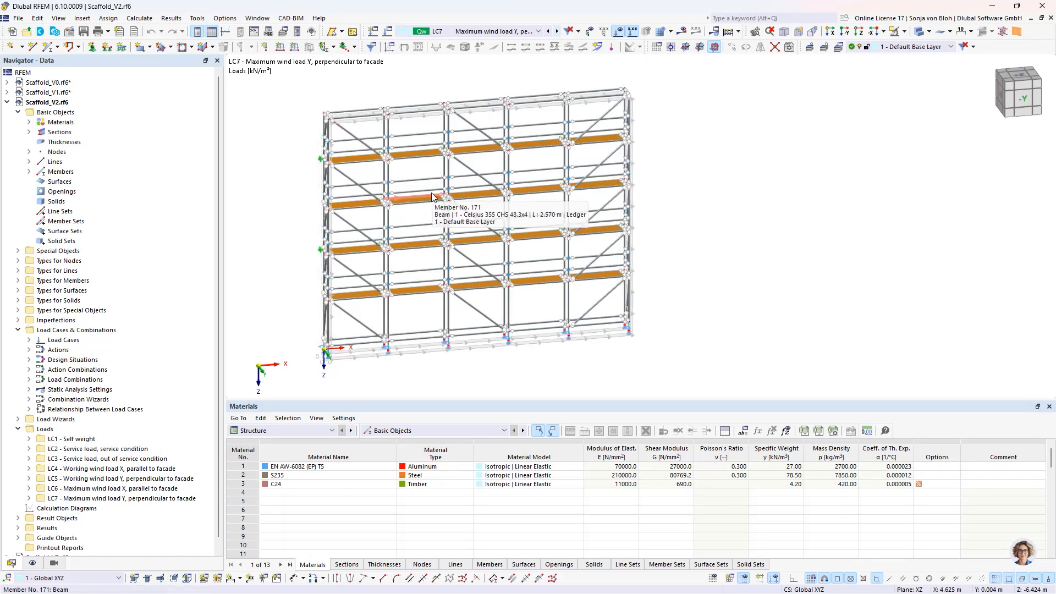
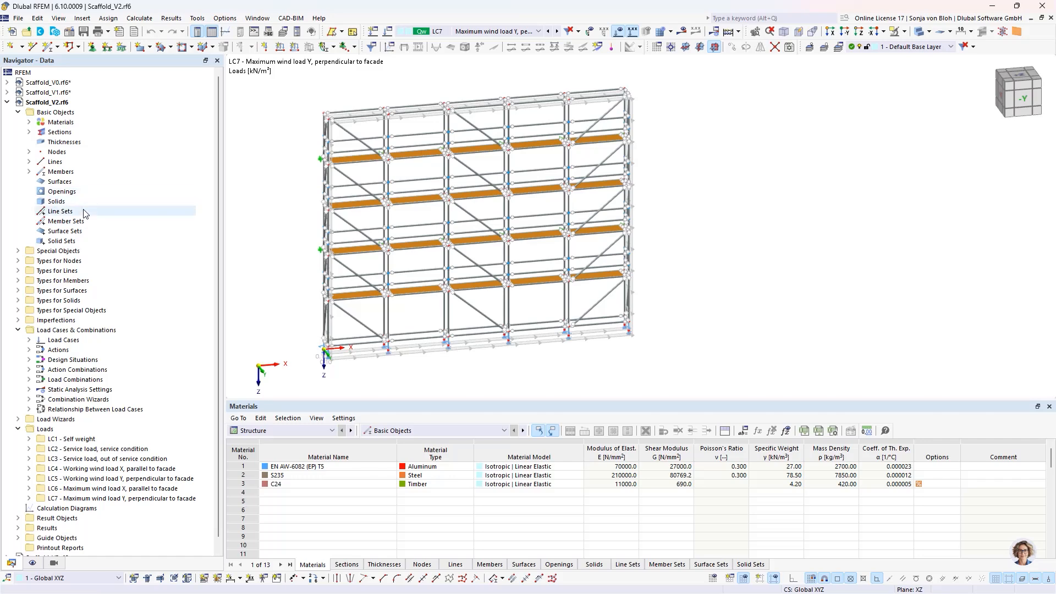
- Create a new local imperfection case named Imperfection X
{"action": "left_click", "coordinate": [18, 320]}
{"action": "right_click", "coordinate": [71, 332]}
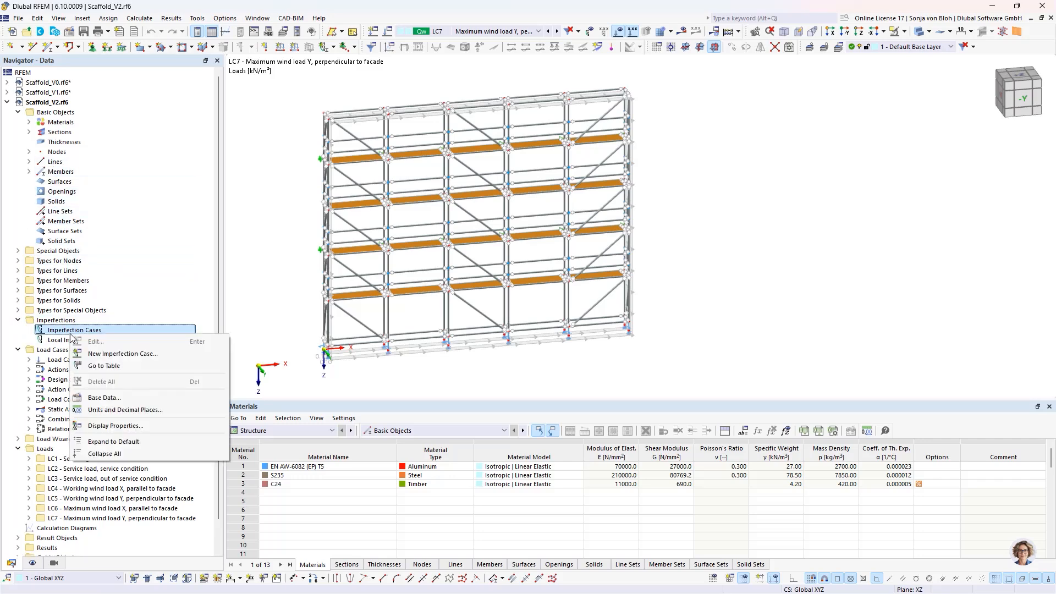
{"action": "left_click", "coordinate": [132, 354]}
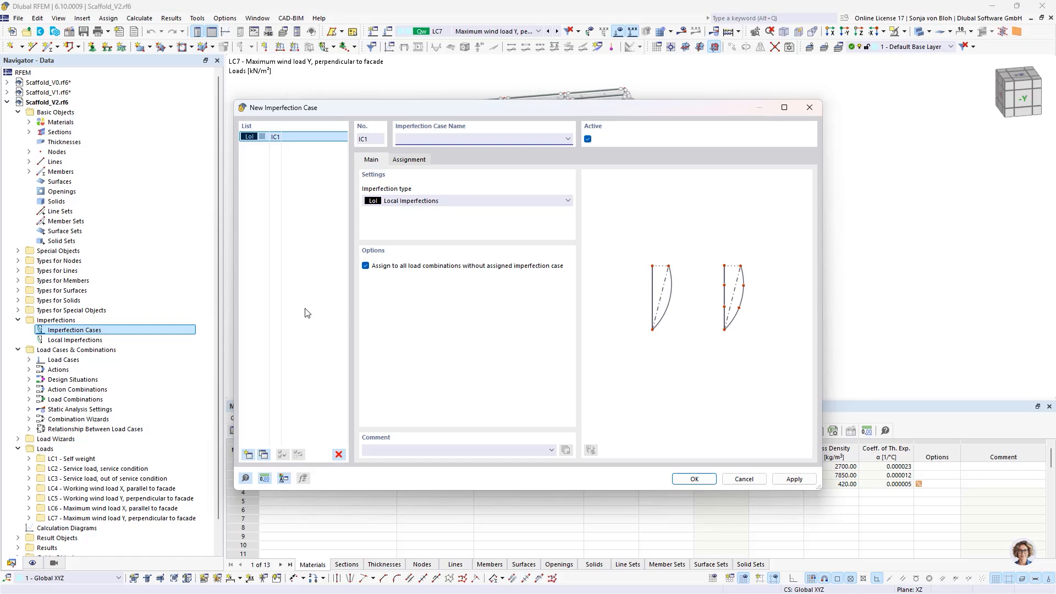
{"action": "type", "text": "Imperfection X"}
- Duplicate the imperfection case, name the copy Imperfection Y, and accept both cases
{"action": "left_click", "coordinate": [264, 454]}
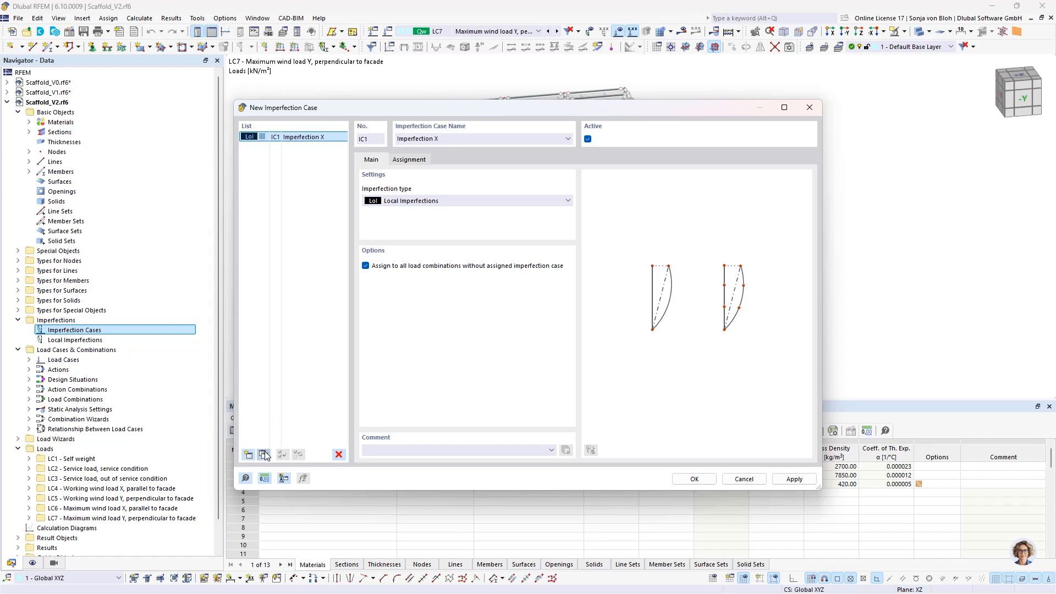
{"action": "left_click", "coordinate": [453, 138]}
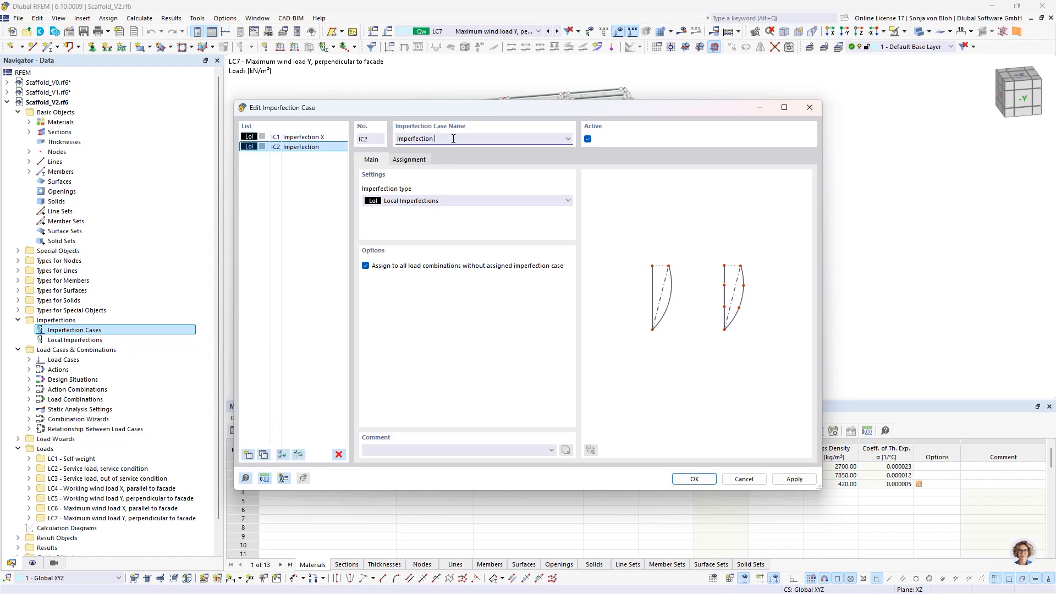
{"action": "type", "text": "Y"}
{"action": "left_click", "coordinate": [696, 479]}
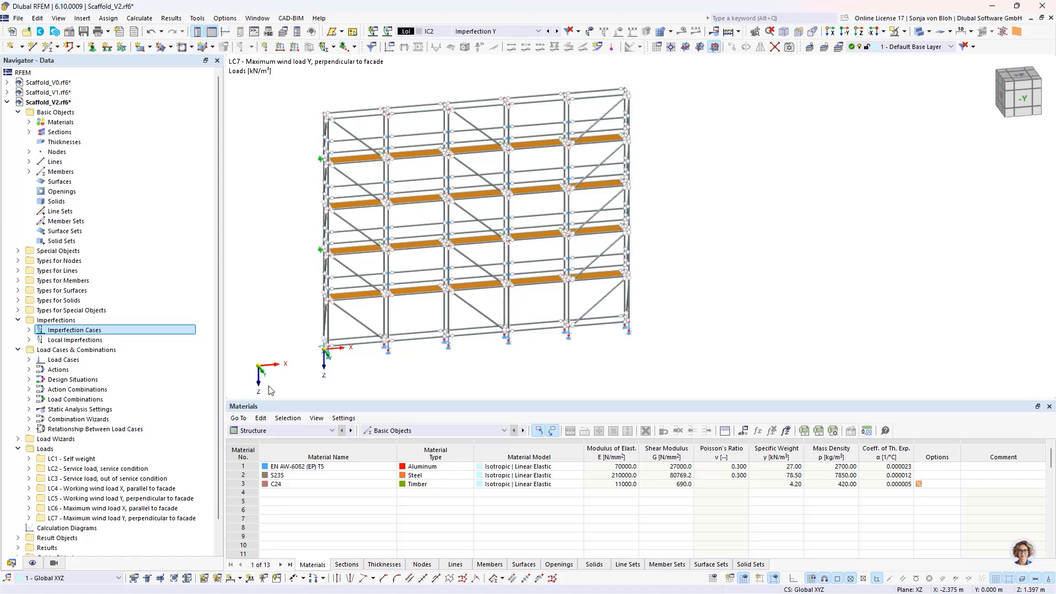
- Create a member imperfection in IC1 - Imperfection X as a relative initial sway of 1/30 in local z
{"action": "left_click", "coordinate": [28, 340]}
{"action": "left_click", "coordinate": [40, 350]}
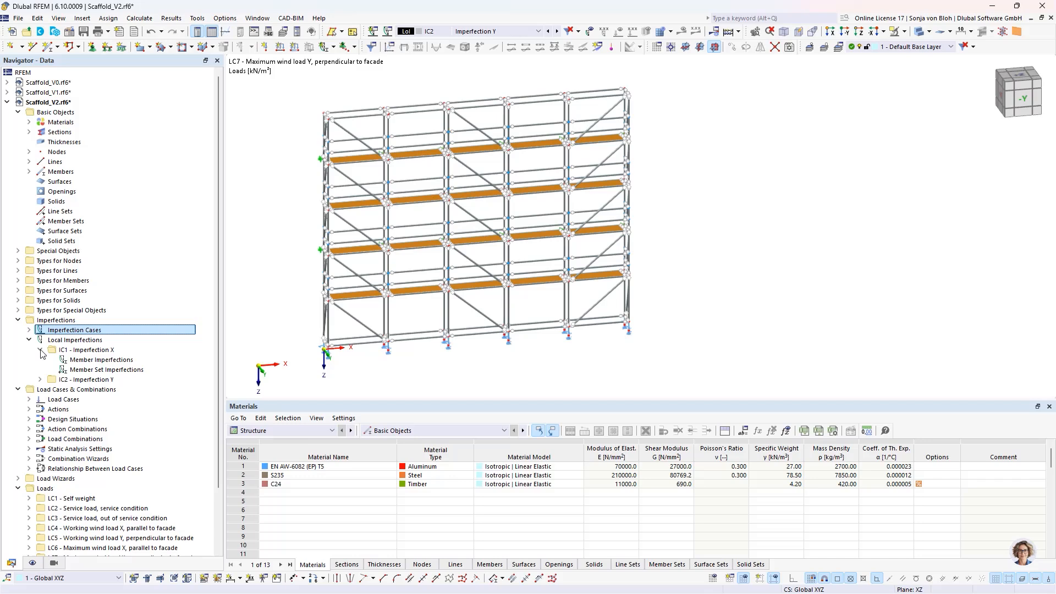
{"action": "right_click", "coordinate": [88, 360]}
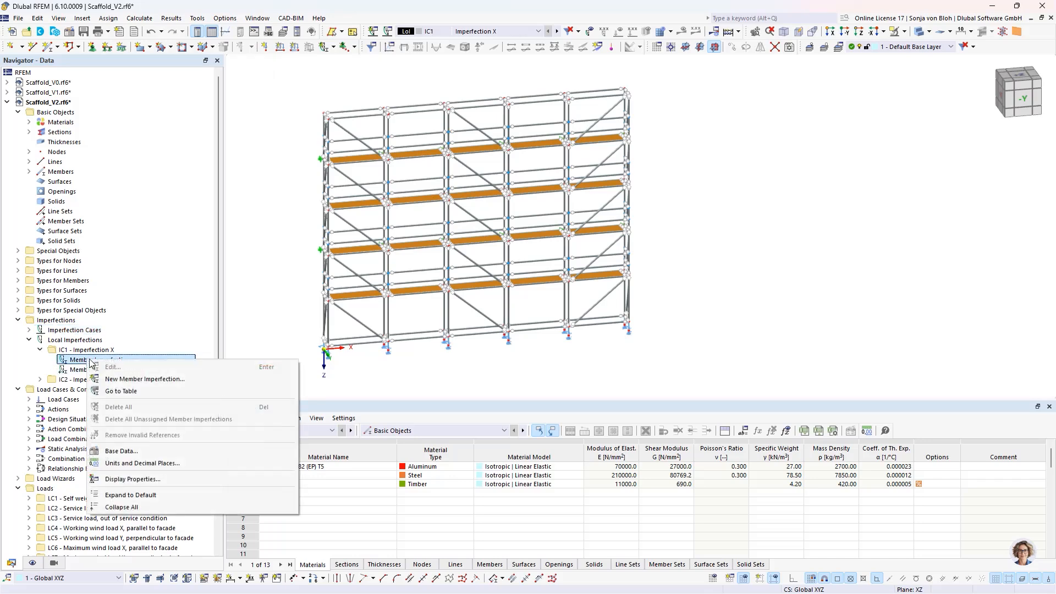
{"action": "left_click", "coordinate": [139, 380]}
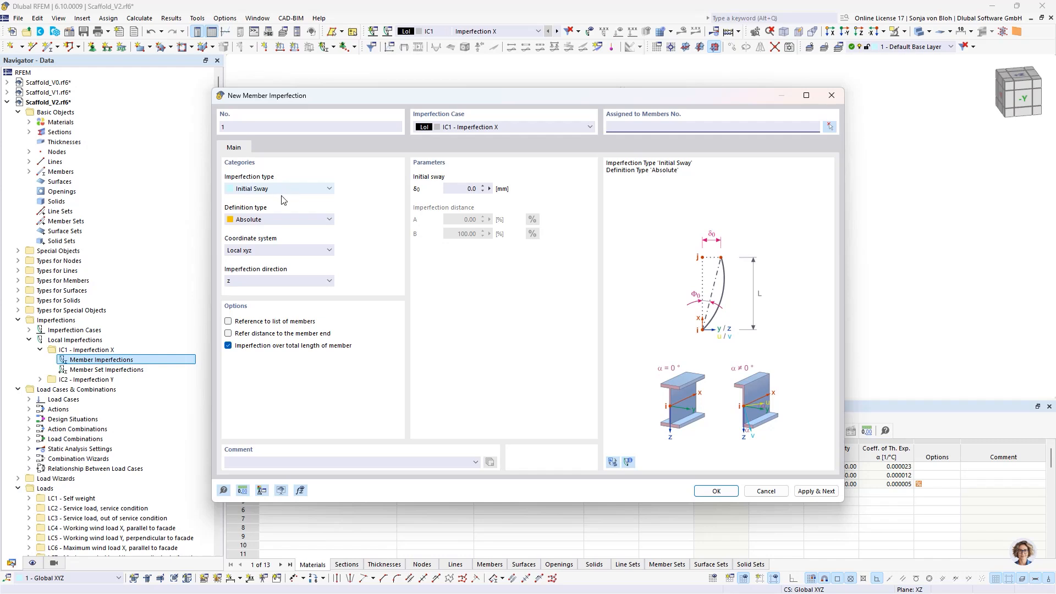
{"action": "left_click", "coordinate": [279, 217]}
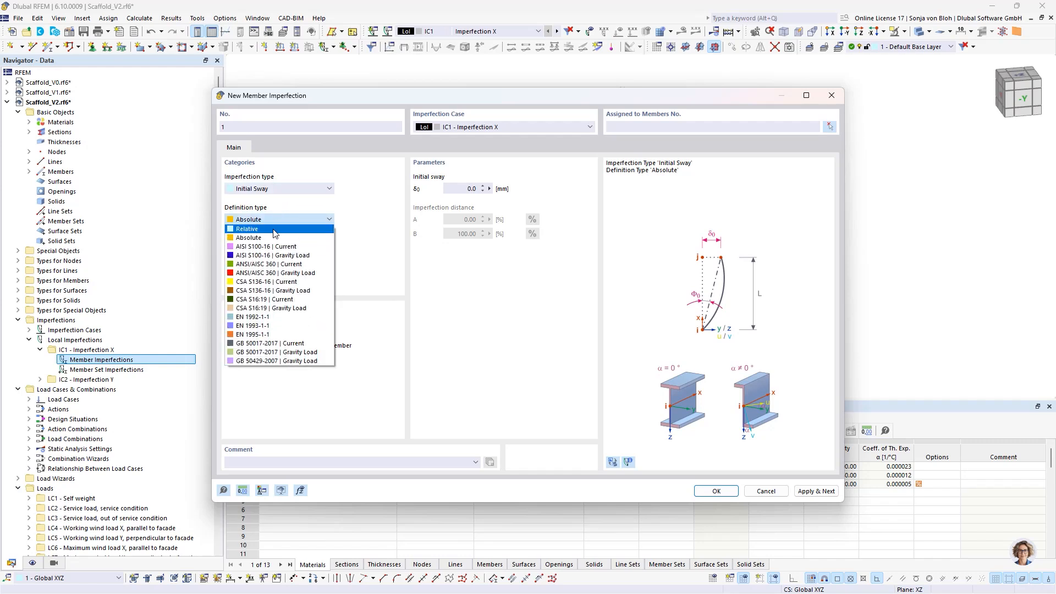
{"action": "left_click", "coordinate": [273, 233]}
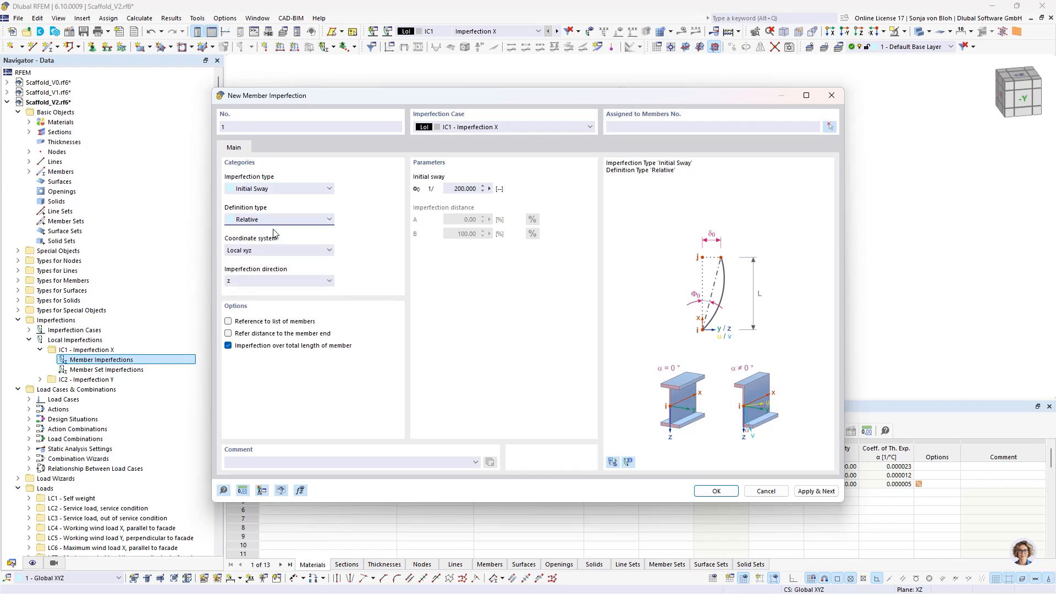
{"action": "double_click", "coordinate": [452, 188]}
{"action": "type", "text": "30"}
- Assign the 1/30 initial sway to base spindle member 17 at the front corner near the origin and apply it
{"action": "left_click", "coordinate": [833, 126]}
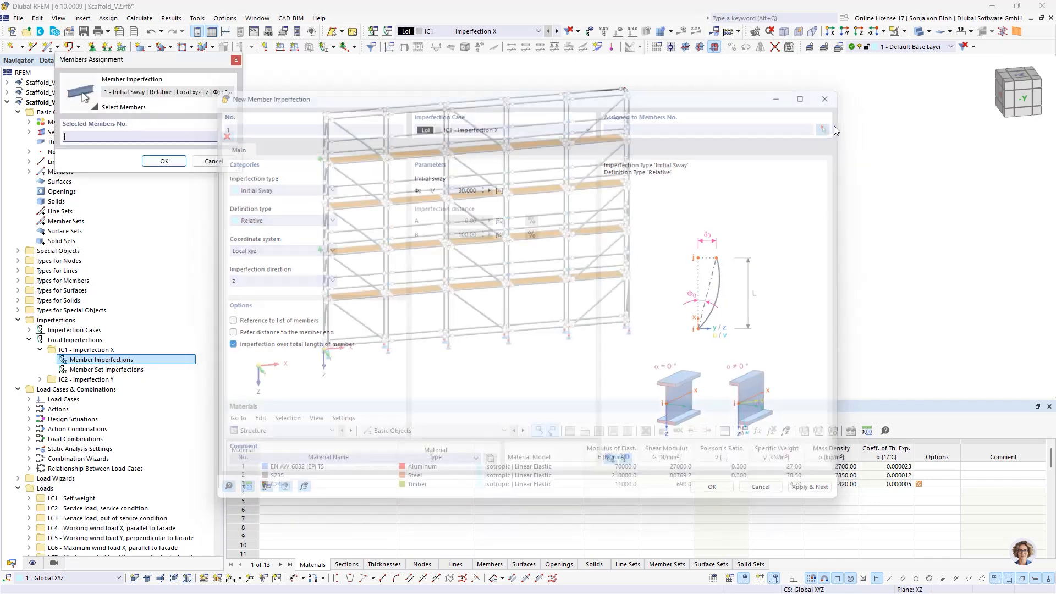
{"action": "scroll", "coordinate": [355, 349], "scroll_direction": "up", "scroll_amount": 4}
{"action": "middle_click_drag", "start_coordinate": [315, 354], "coordinate": [443, 338]}
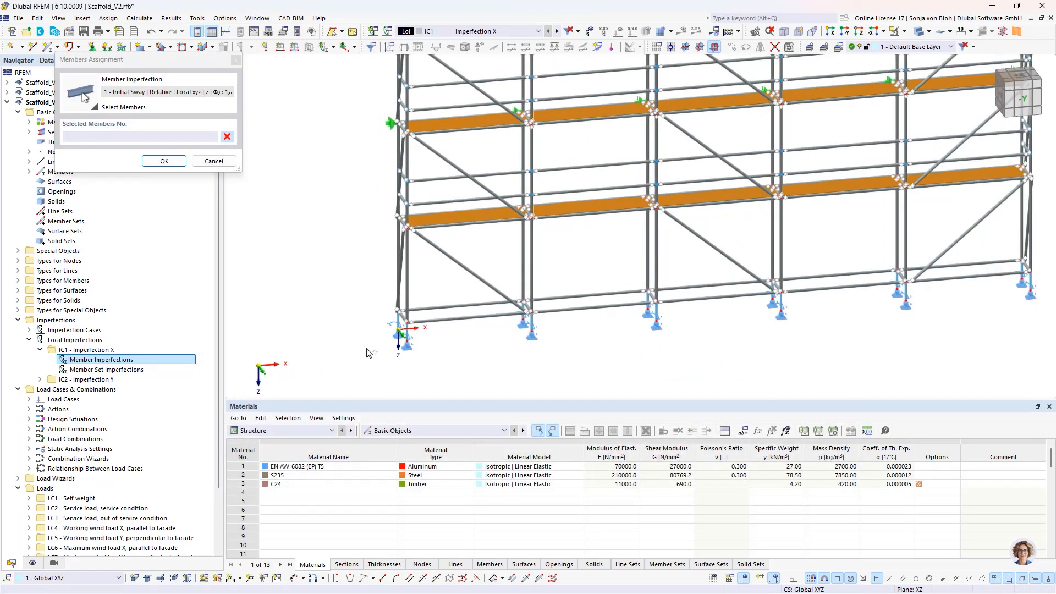
{"action": "scroll", "coordinate": [372, 353], "scroll_direction": "up", "scroll_amount": 3}
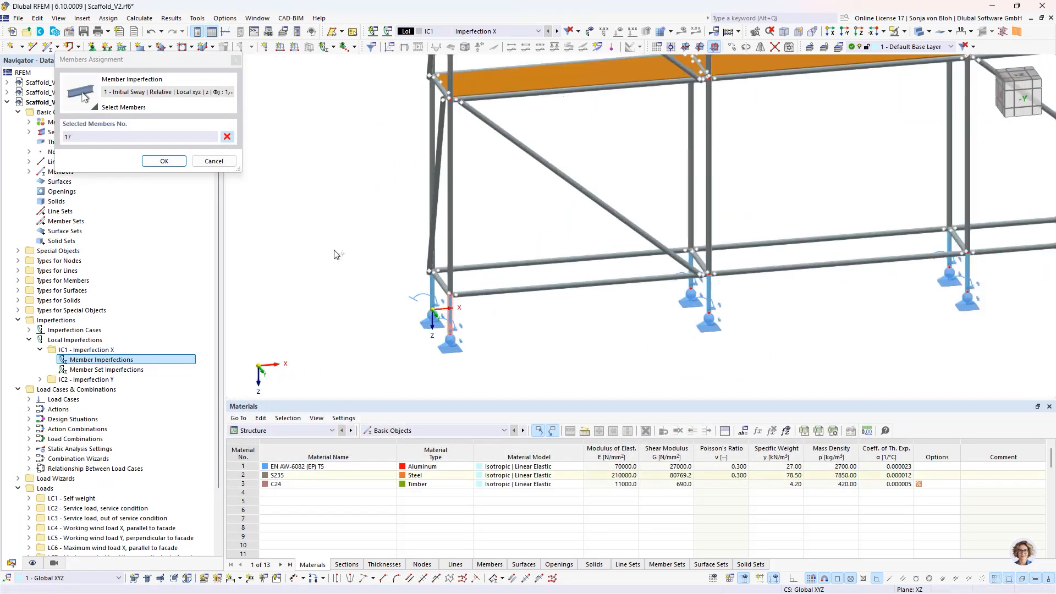
{"action": "left_click", "coordinate": [163, 160]}
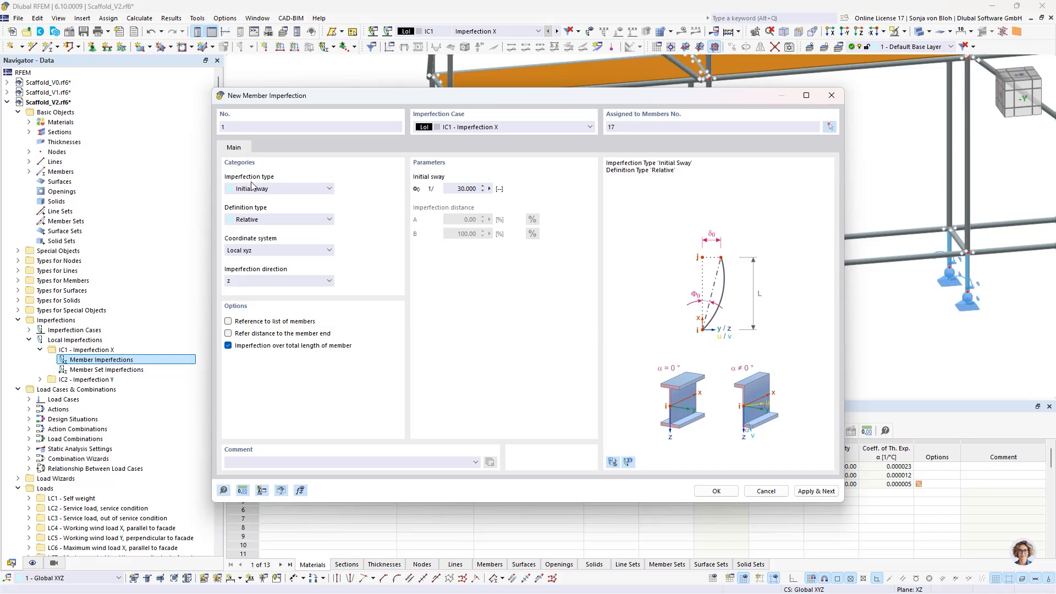
{"action": "left_click", "coordinate": [815, 491]}
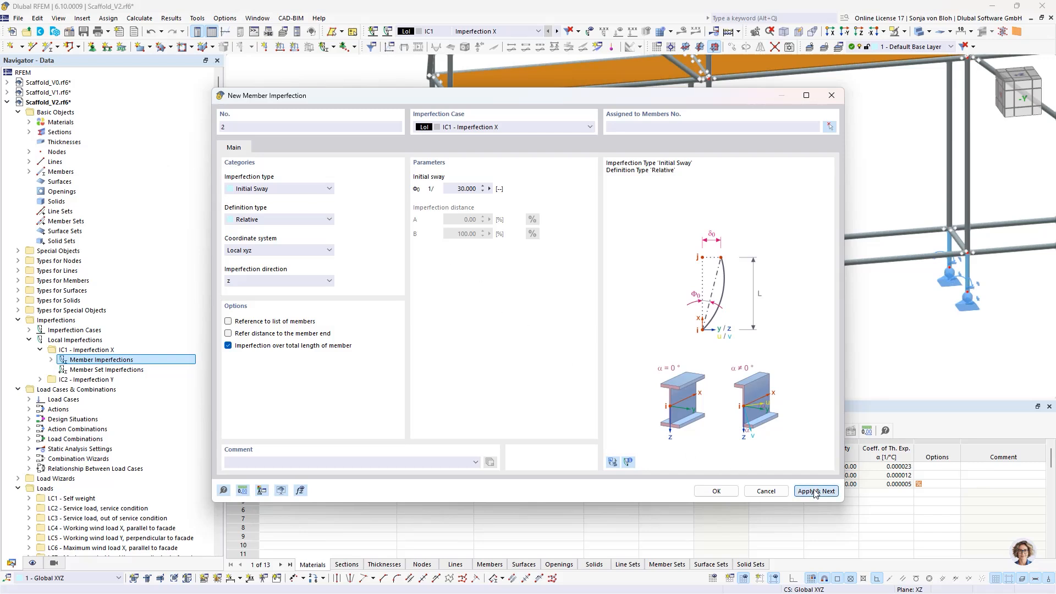
- Add a second initial sway of 1/100 in local z to front corner column members 18, 442 and 485
{"action": "left_click", "coordinate": [450, 190]}
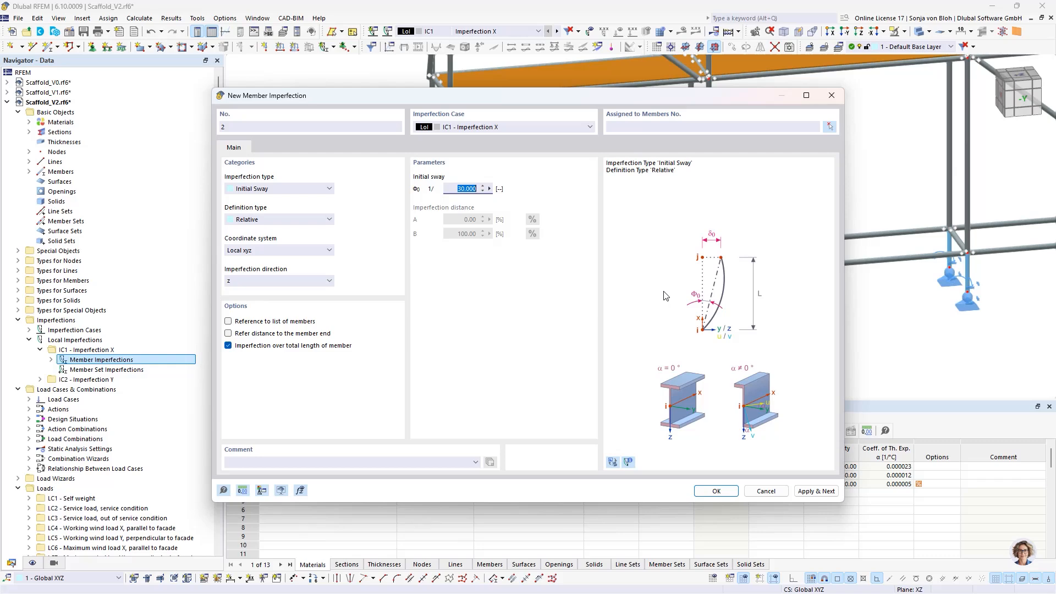
{"action": "type", "text": "100"}
{"action": "left_click", "coordinate": [830, 127]}
{"action": "scroll", "coordinate": [577, 261], "scroll_direction": "down", "scroll_amount": 3}
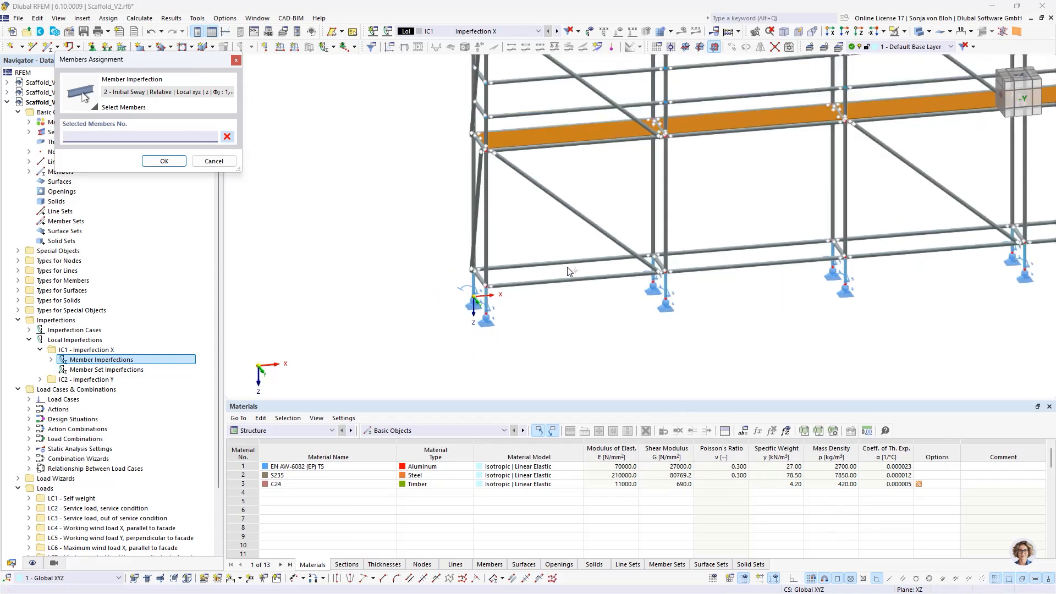
{"action": "left_click", "coordinate": [500, 241]}
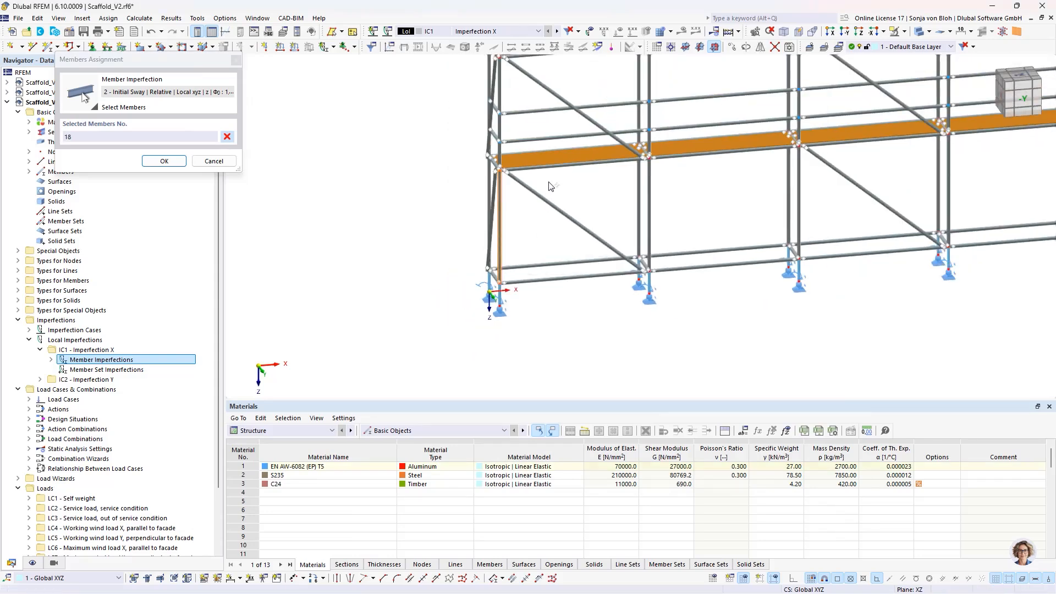
{"action": "middle_click_drag", "start_coordinate": [549, 183], "coordinate": [545, 343]}
{"action": "left_click", "coordinate": [498, 143]}
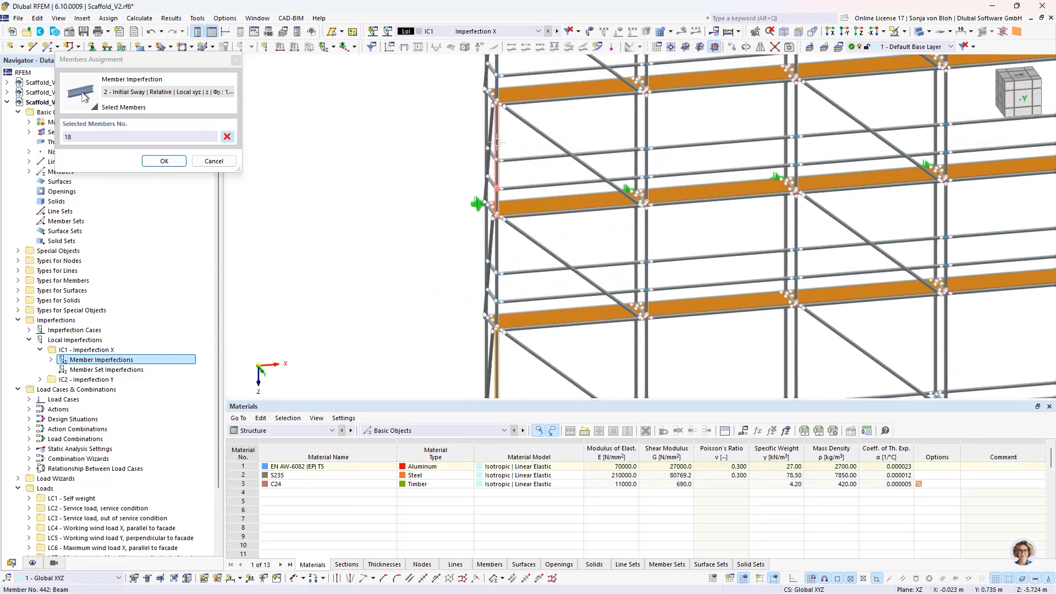
{"action": "middle_click_drag", "start_coordinate": [564, 106], "coordinate": [566, 330]}
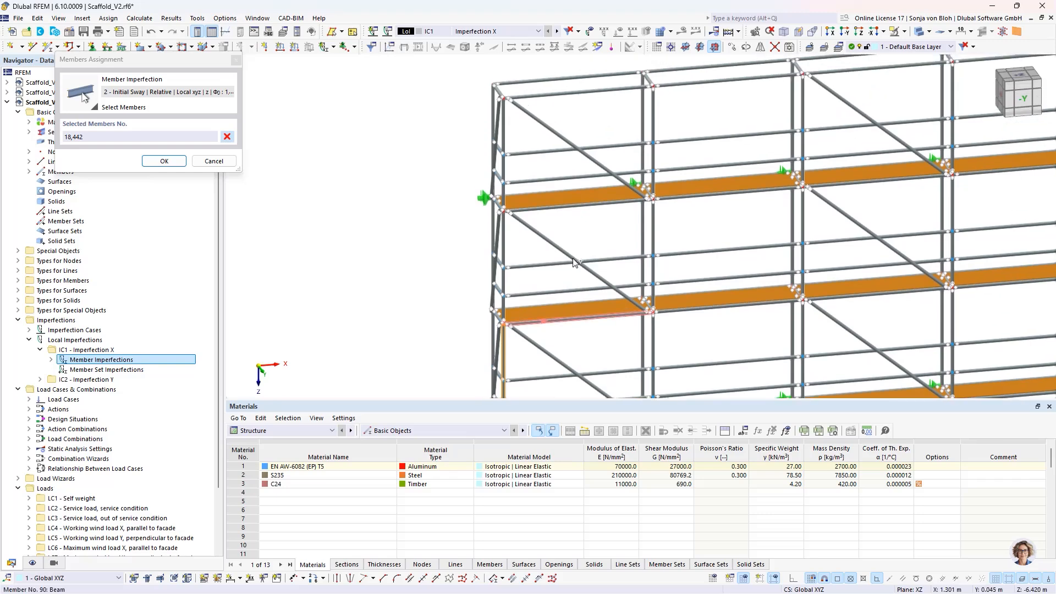
{"action": "left_click", "coordinate": [505, 124]}
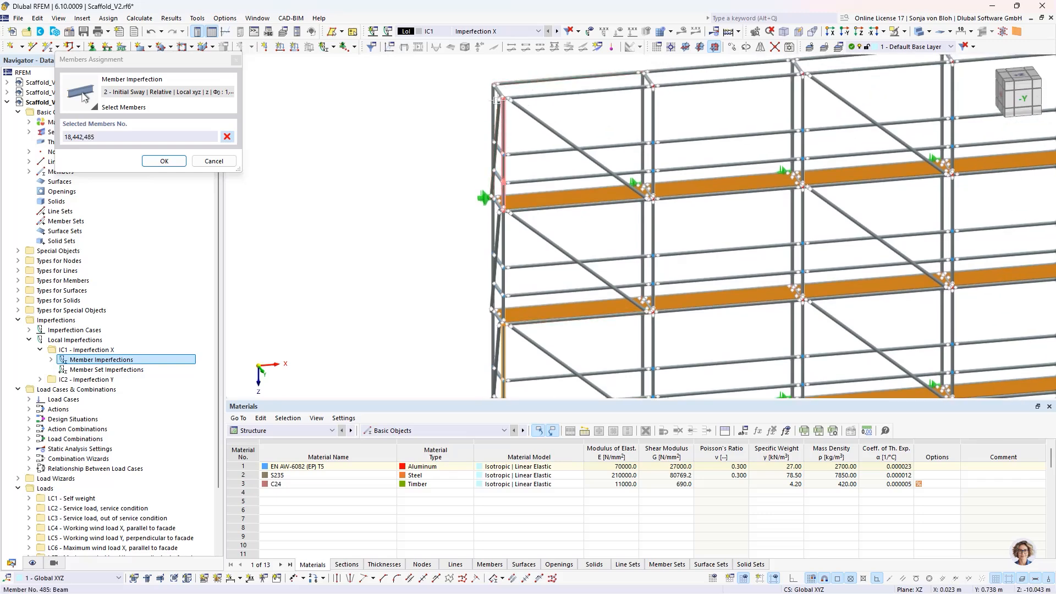
{"action": "left_click", "coordinate": [164, 161]}
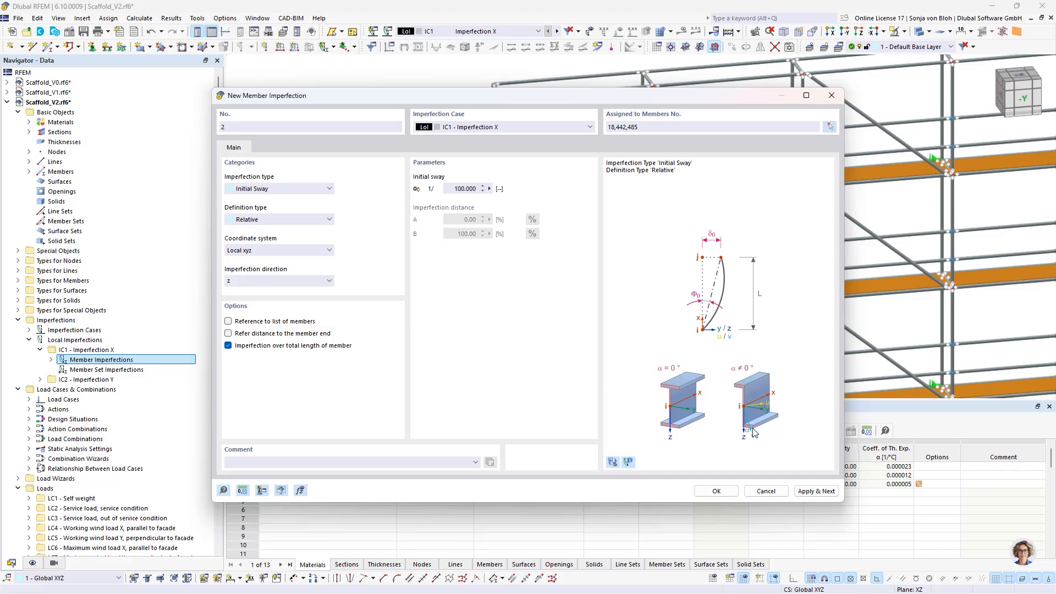
{"action": "left_click", "coordinate": [803, 492]}
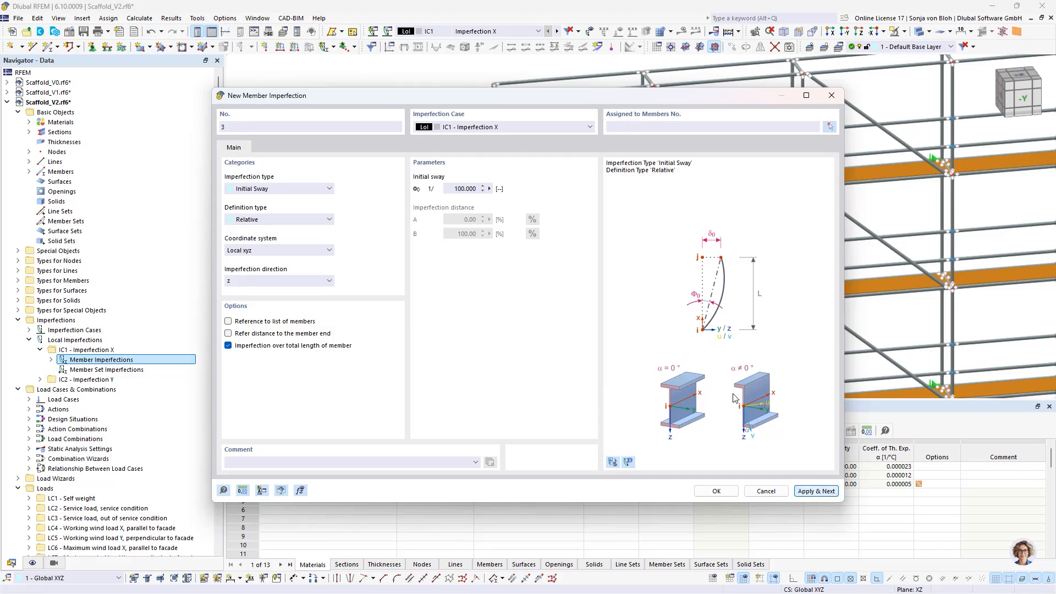
- Add a third initial sway of 1/100 in the -z direction to front corner column members 411 and 464
{"action": "left_click", "coordinate": [275, 281]}
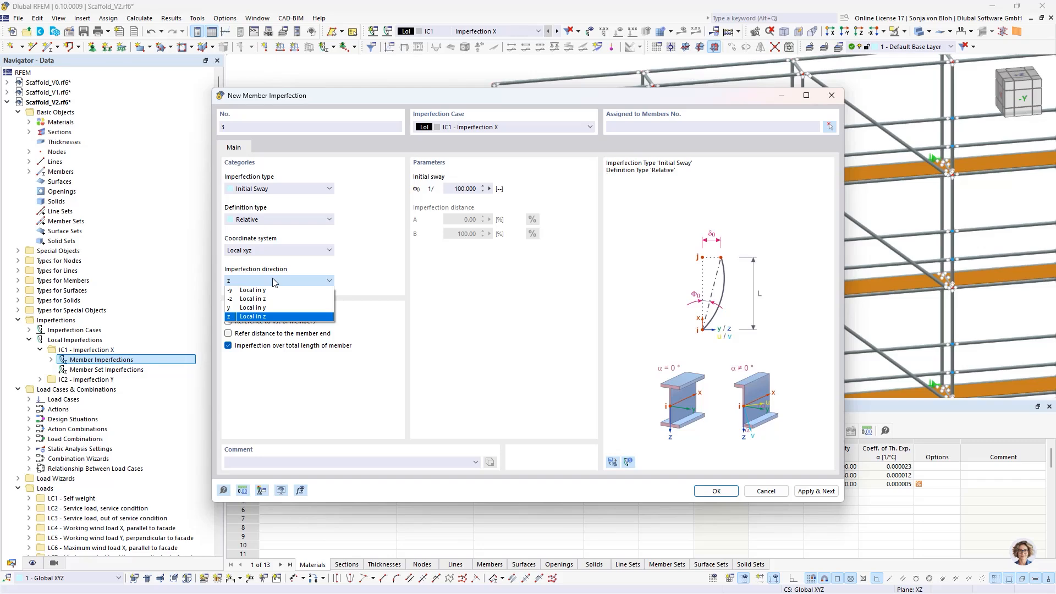
{"action": "left_click", "coordinate": [251, 298]}
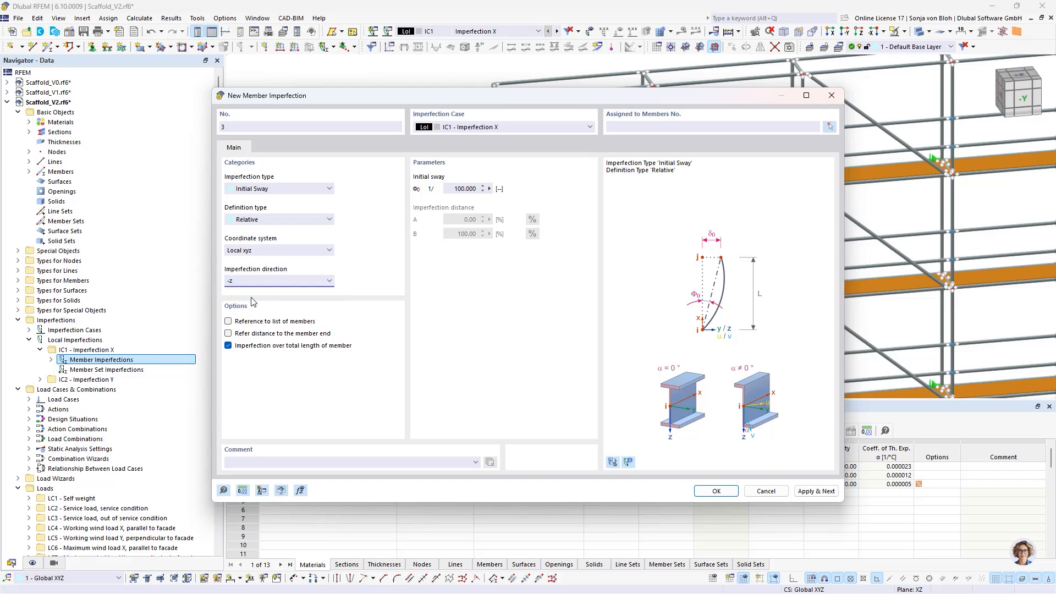
{"action": "left_click", "coordinate": [831, 127]}
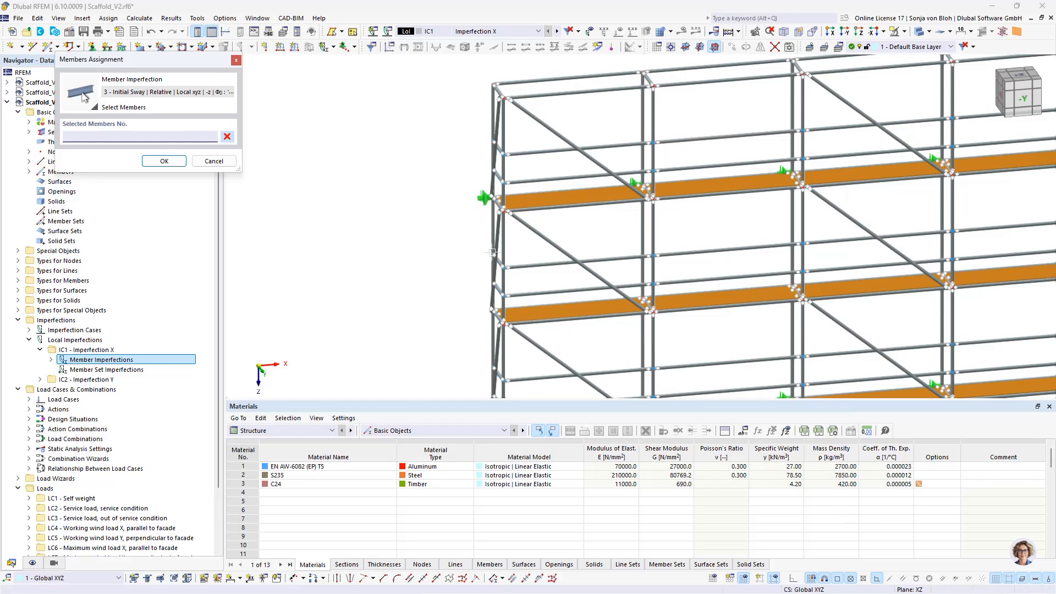
{"action": "left_click", "coordinate": [506, 243]}
{"action": "scroll", "coordinate": [419, 240], "scroll_direction": "down", "scroll_amount": 3}
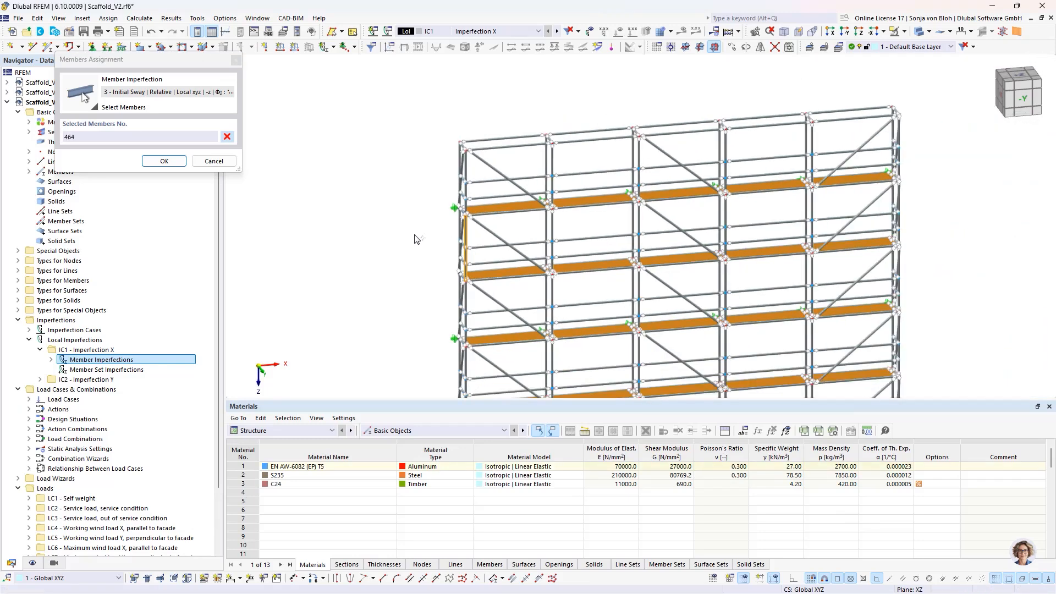
{"action": "middle_click_drag", "start_coordinate": [413, 318], "coordinate": [405, 213]}
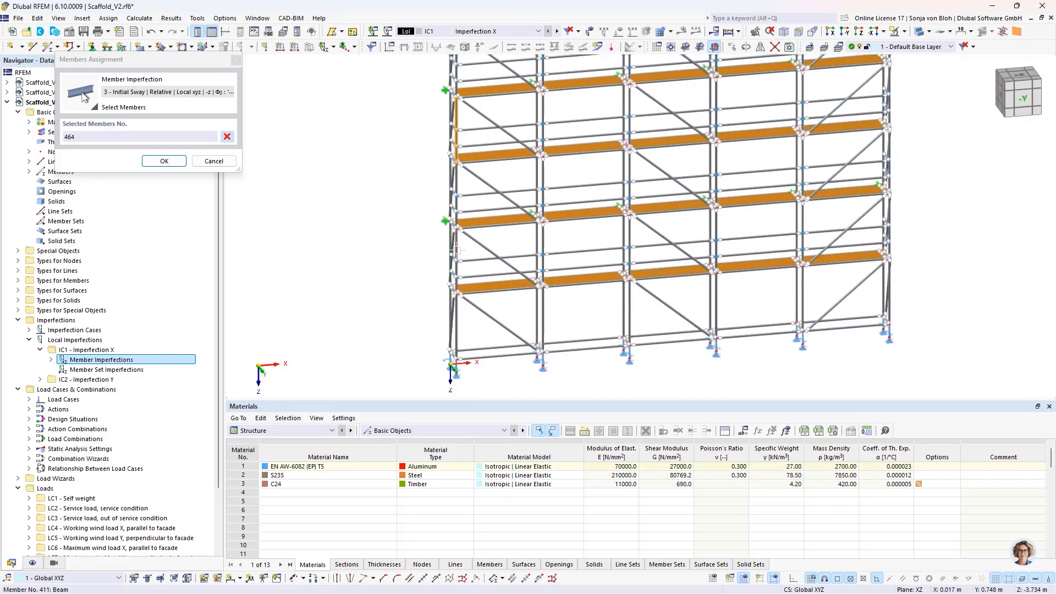
{"action": "left_click", "coordinate": [456, 256]}
{"action": "left_click", "coordinate": [168, 161]}
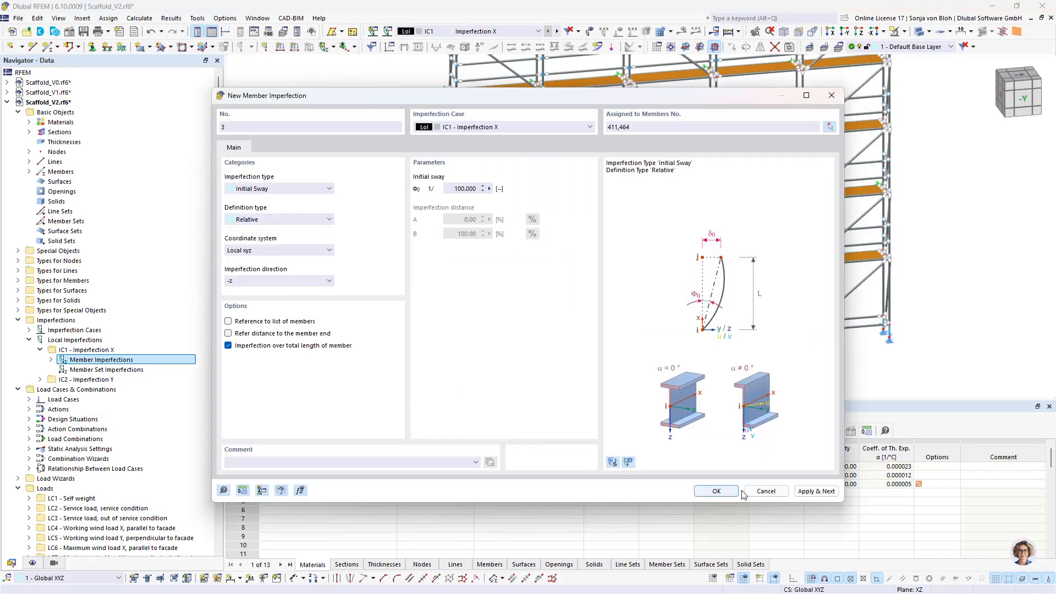
{"action": "left_click", "coordinate": [815, 494]}
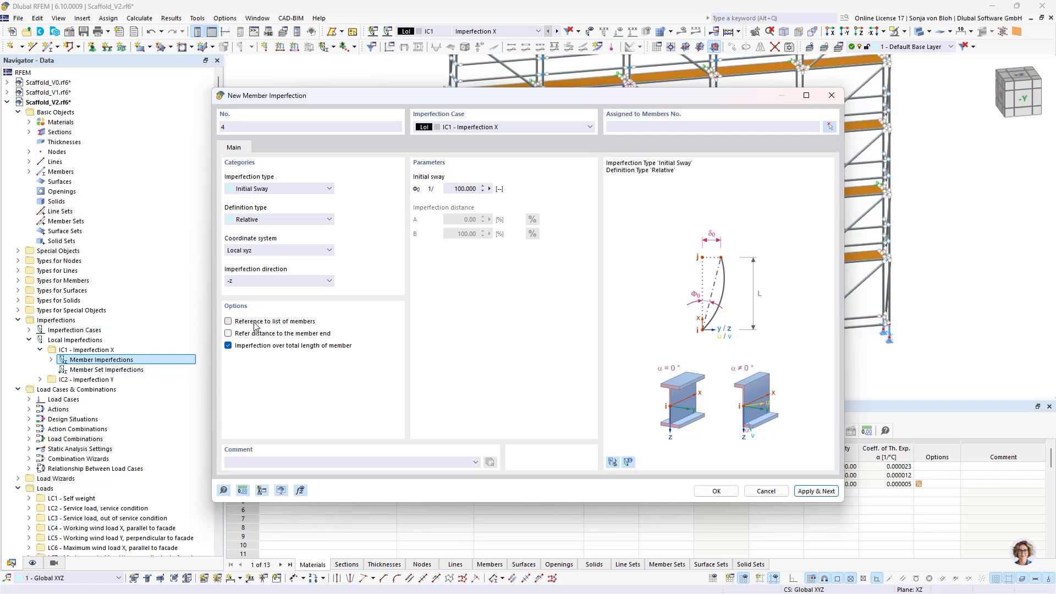
- Add a relative initial bow of 1/150 in the -z direction to front corner column members 411 and 464
{"action": "left_click", "coordinate": [303, 189]}
{"action": "left_click", "coordinate": [275, 207]}
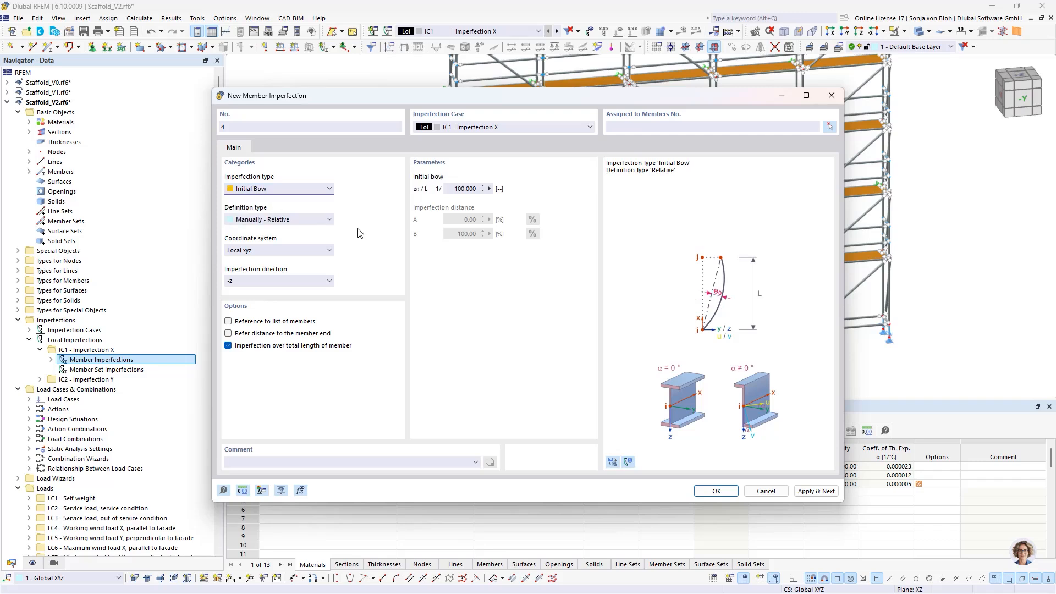
{"action": "left_click_drag", "start_coordinate": [452, 189], "coordinate": [518, 191]}
{"action": "type", "text": "150"}
{"action": "left_click", "coordinate": [828, 128]}
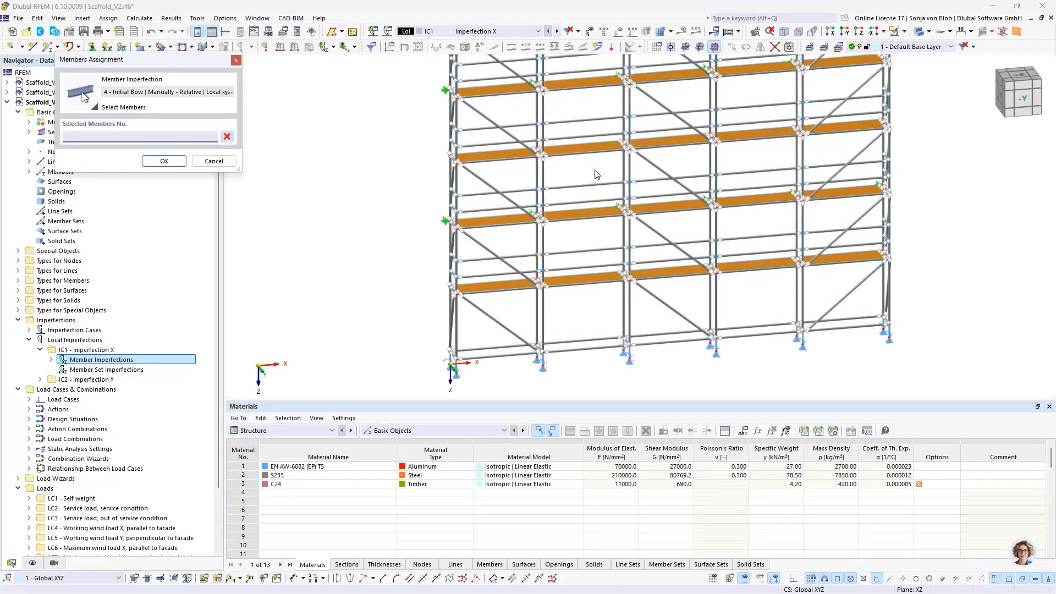
{"action": "left_click", "coordinate": [456, 115]}
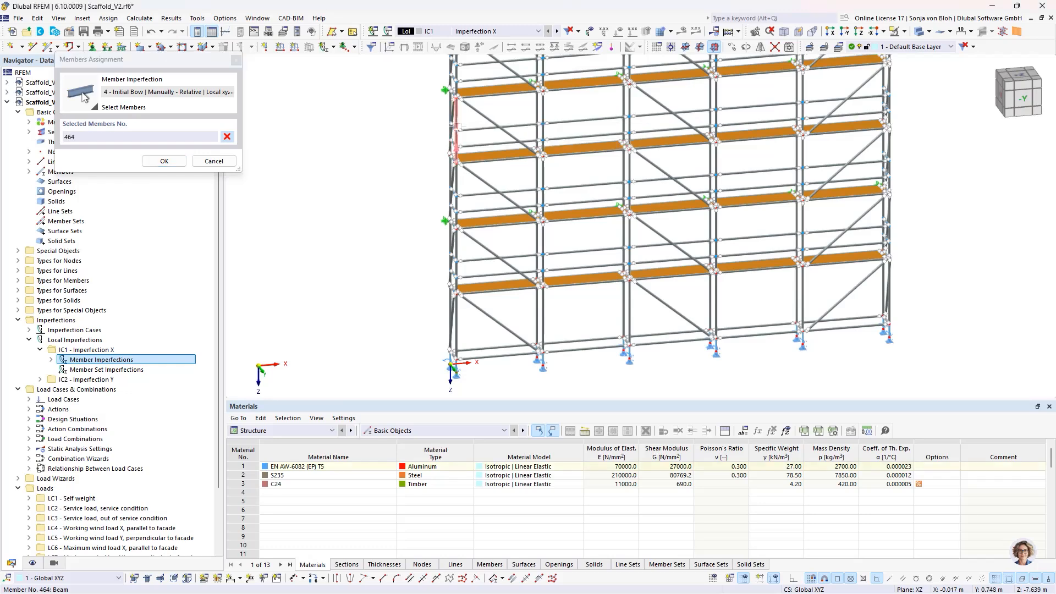
{"action": "left_click", "coordinate": [456, 246]}
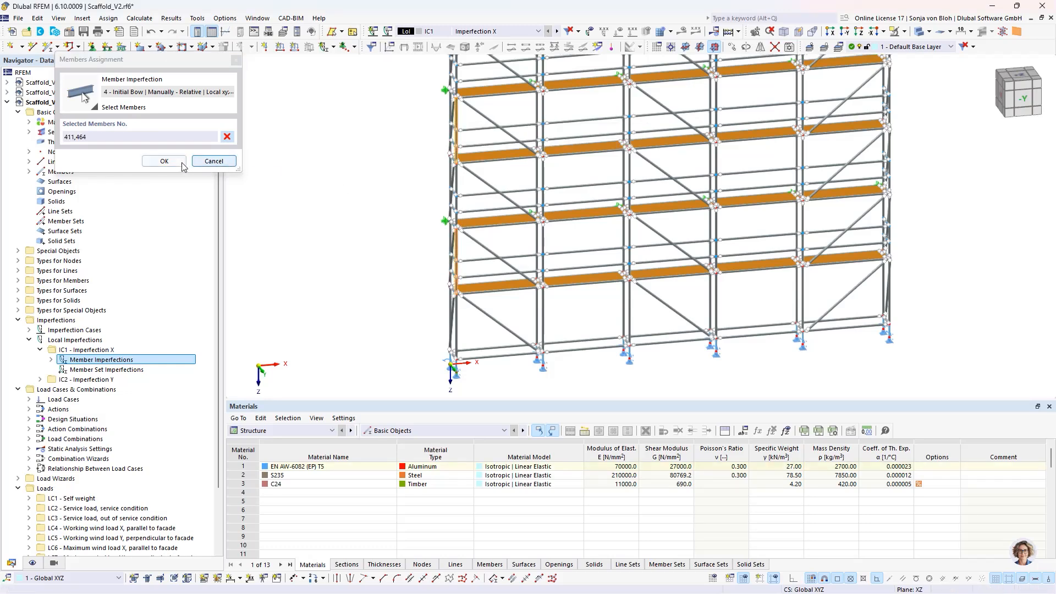
{"action": "left_click", "coordinate": [164, 161]}
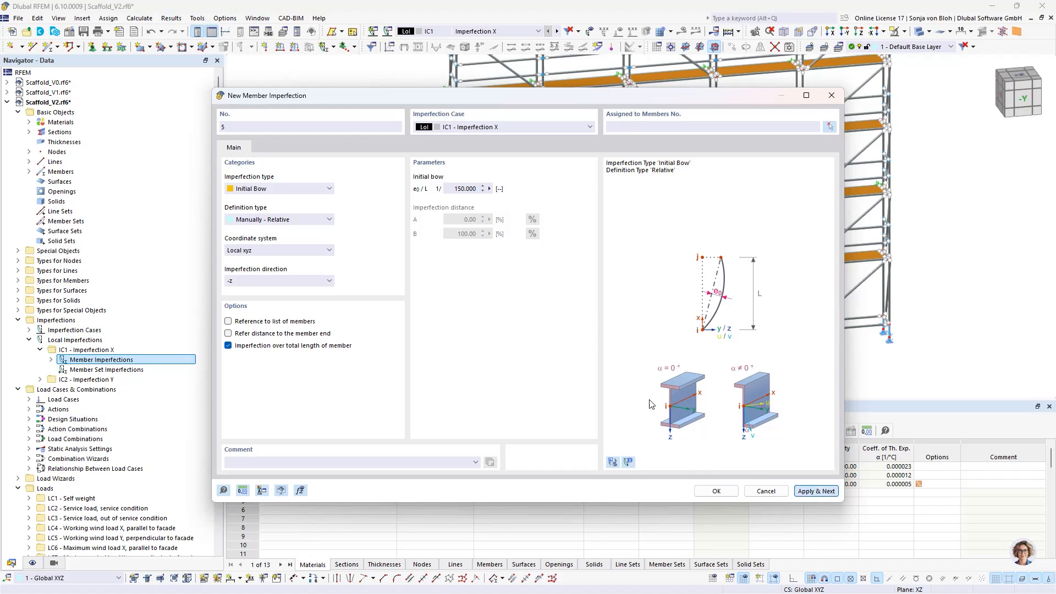
- Add a relative initial bow of 1/150 in local z to front corner column members 18, 442 and 485
{"action": "left_click", "coordinate": [265, 280]}
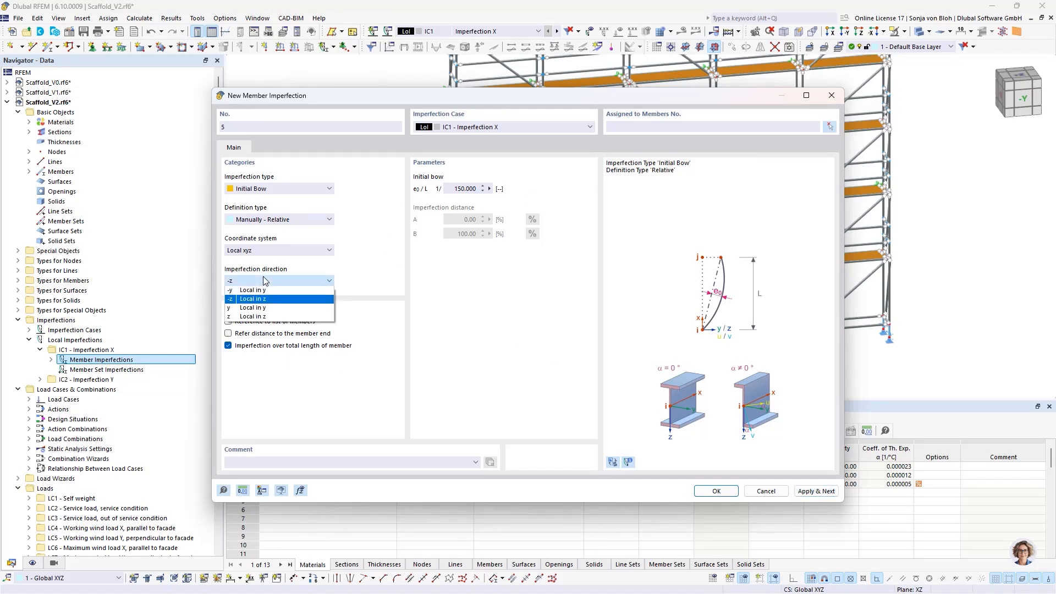
{"action": "left_click", "coordinate": [246, 317]}
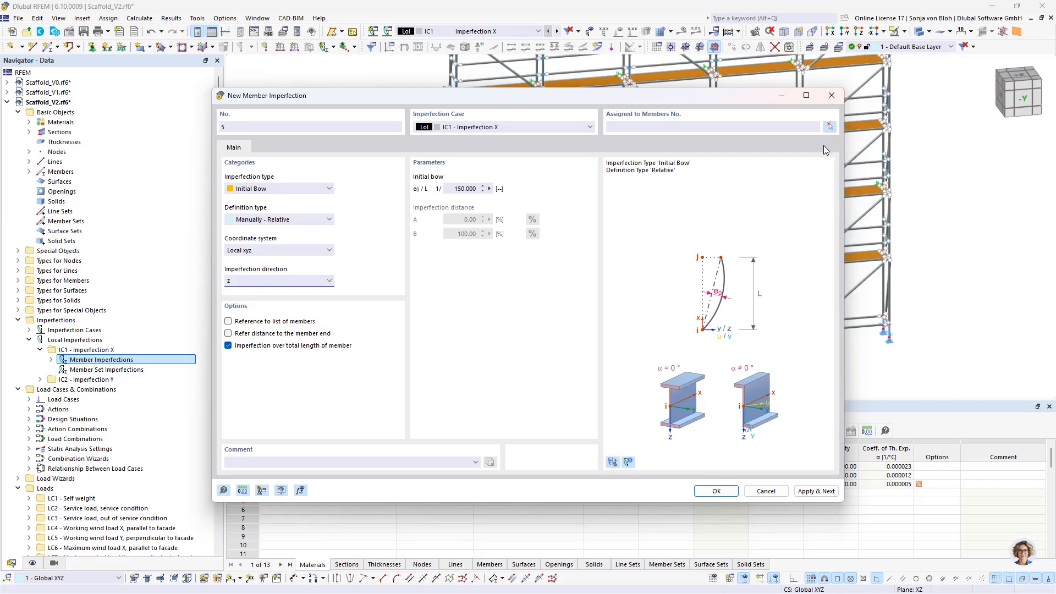
{"action": "left_click", "coordinate": [830, 127]}
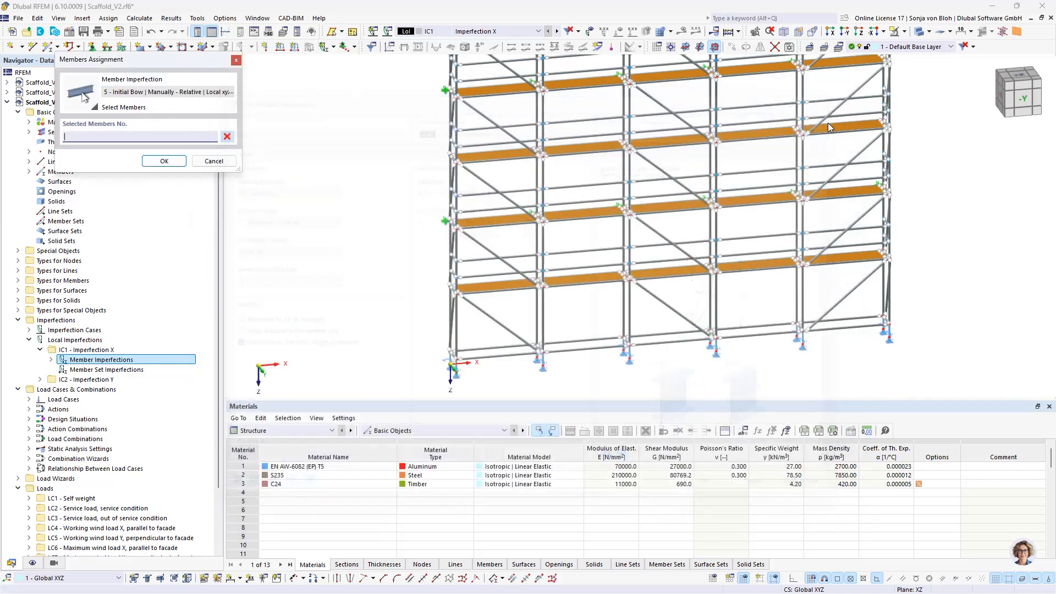
{"action": "left_click", "coordinate": [455, 327]}
{"action": "left_click", "coordinate": [457, 192]}
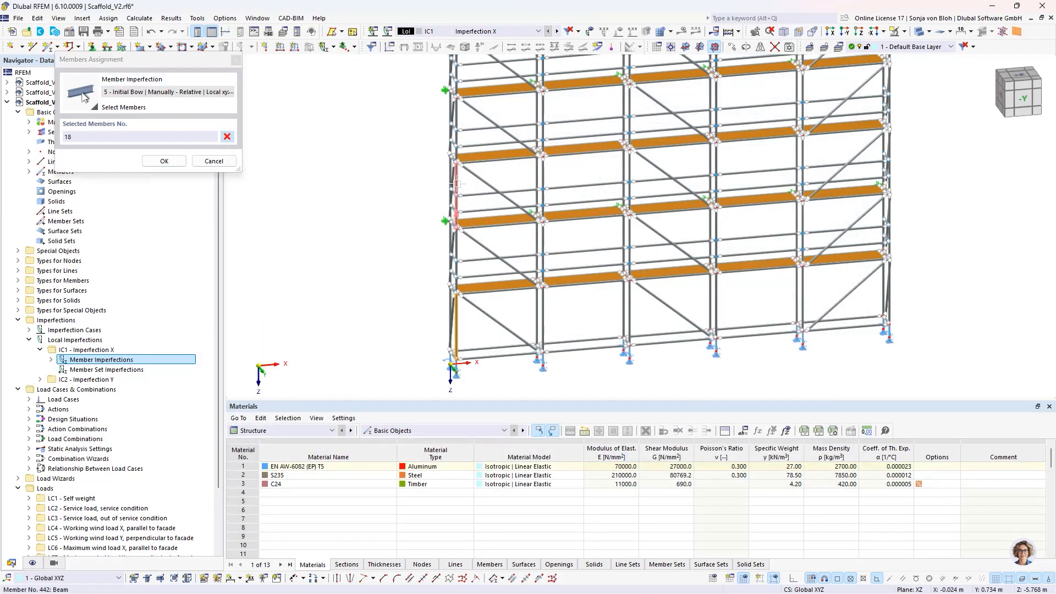
{"action": "middle_click_drag", "start_coordinate": [484, 158], "coordinate": [484, 257]}
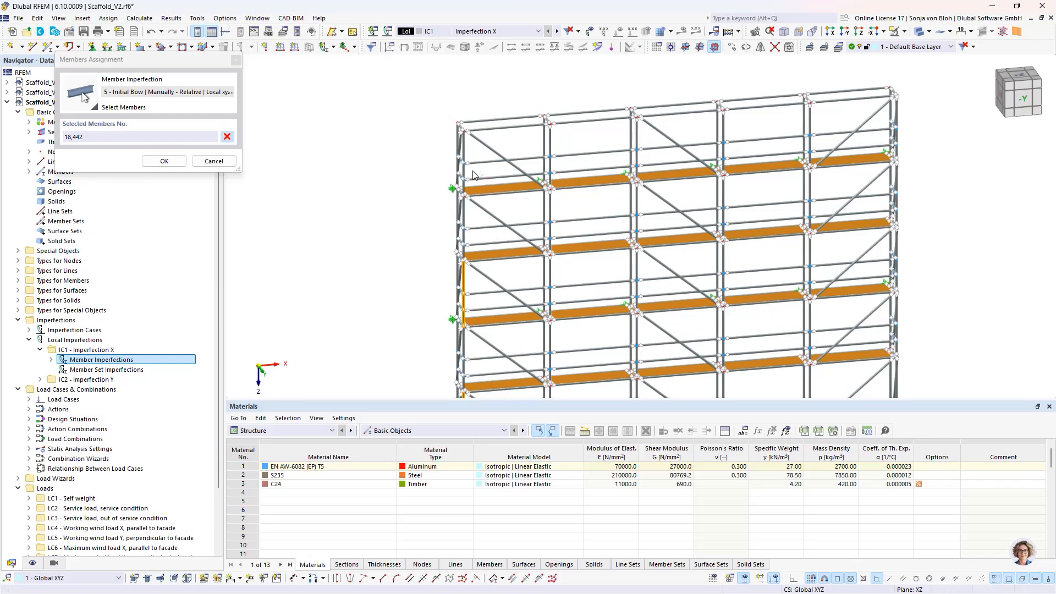
{"action": "left_click", "coordinate": [451, 146]}
{"action": "left_click", "coordinate": [163, 160]}
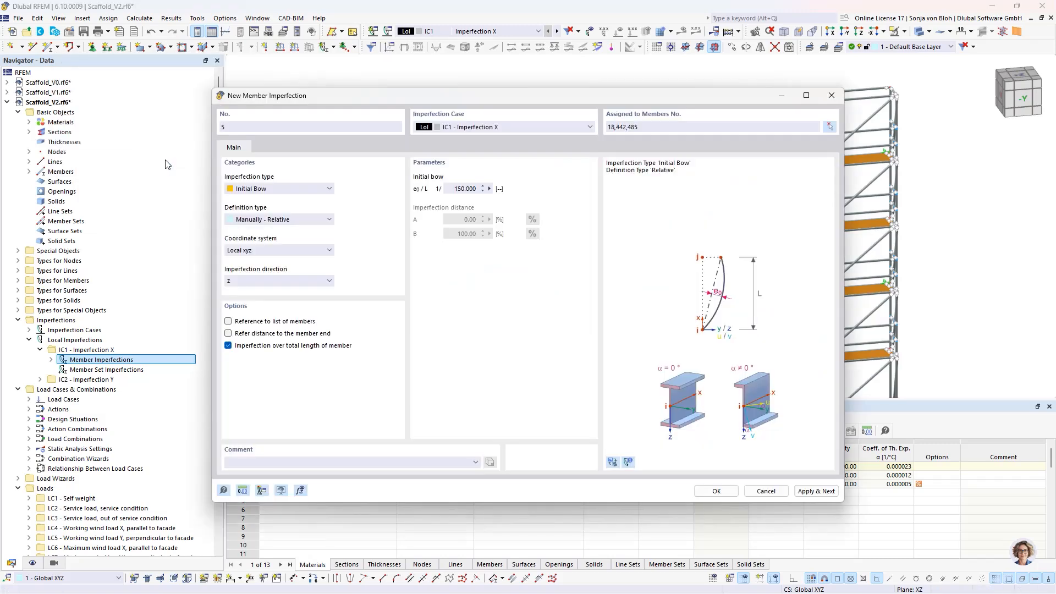
{"action": "left_click", "coordinate": [715, 489]}
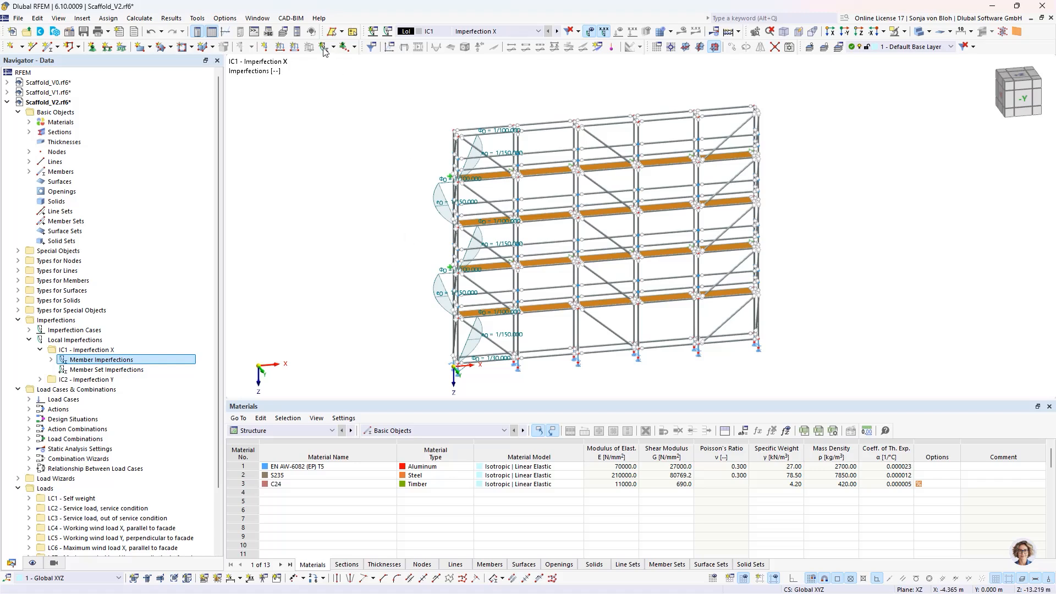
- Switch to the Scaffold_V3 model and display imperfection case IC2, Imperfektion Y
{"action": "left_click", "coordinate": [263, 19]}
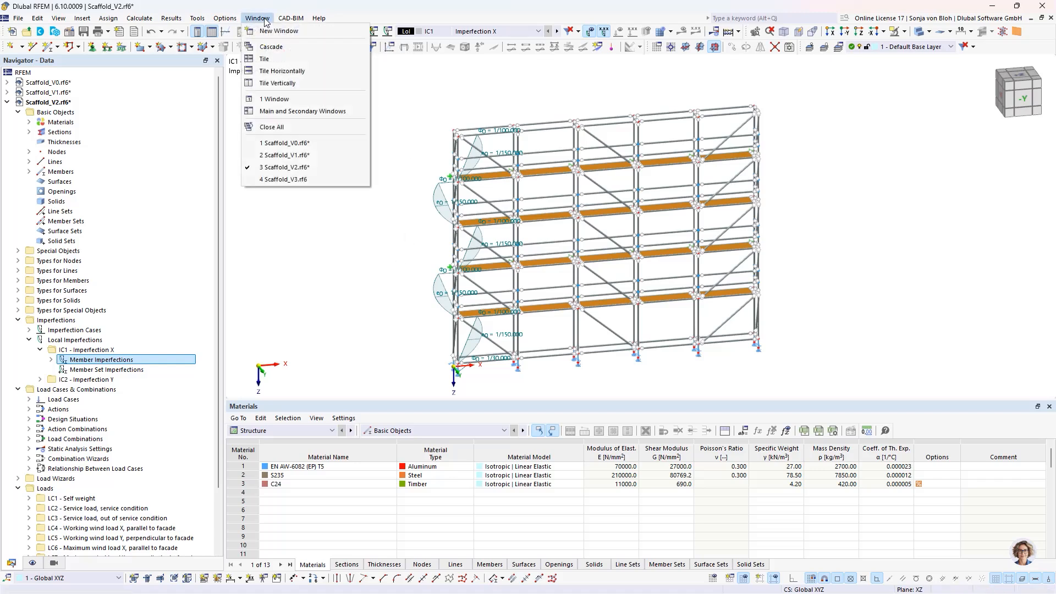
{"action": "left_click", "coordinate": [290, 181]}
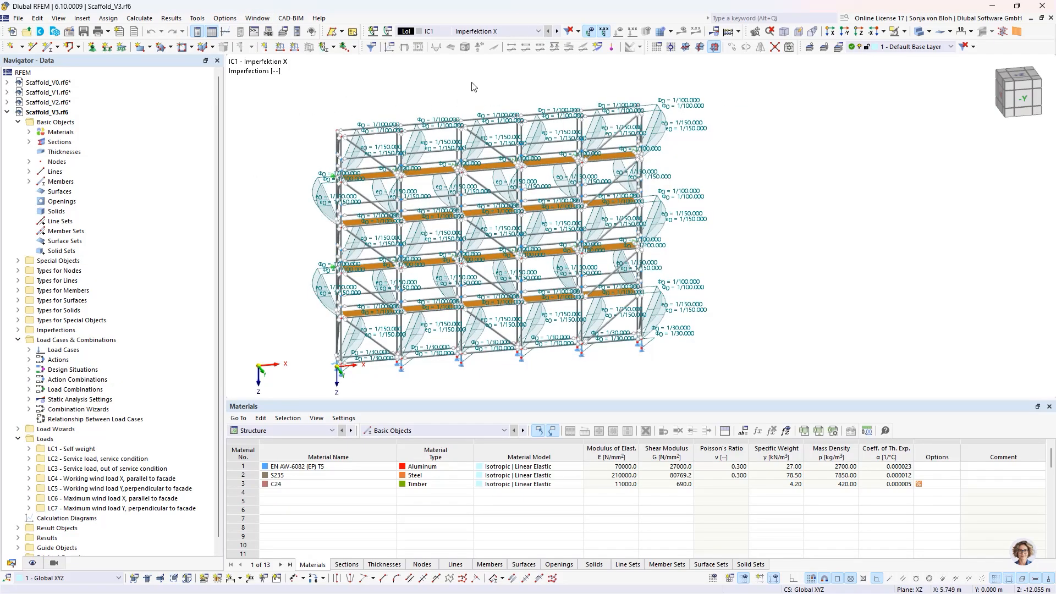
{"action": "left_click", "coordinate": [538, 31]}
{"action": "left_click", "coordinate": [479, 50]}
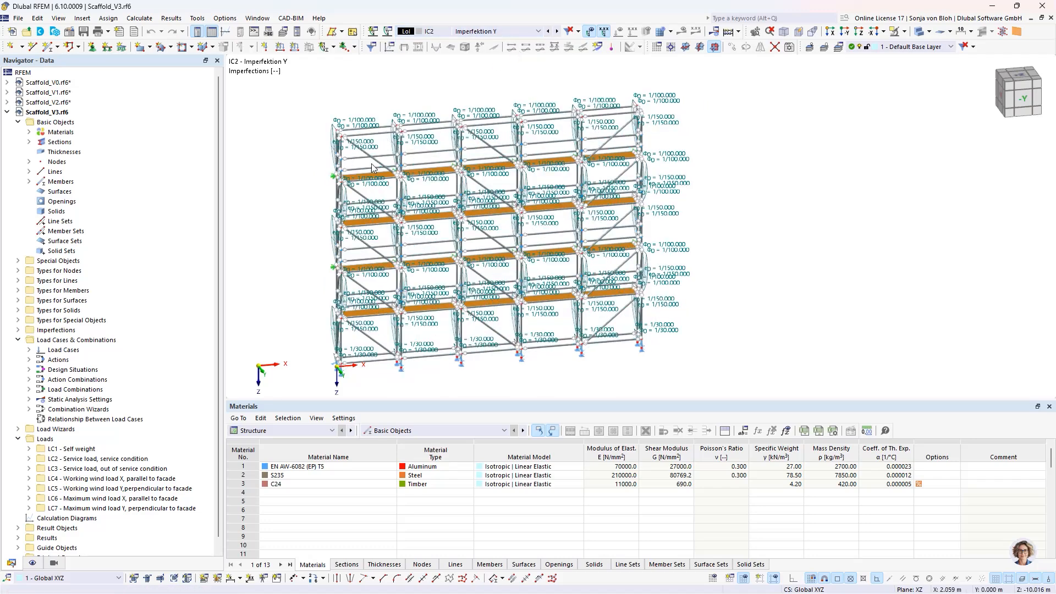
{"action": "mouse_move", "coordinate": [368, 182]}
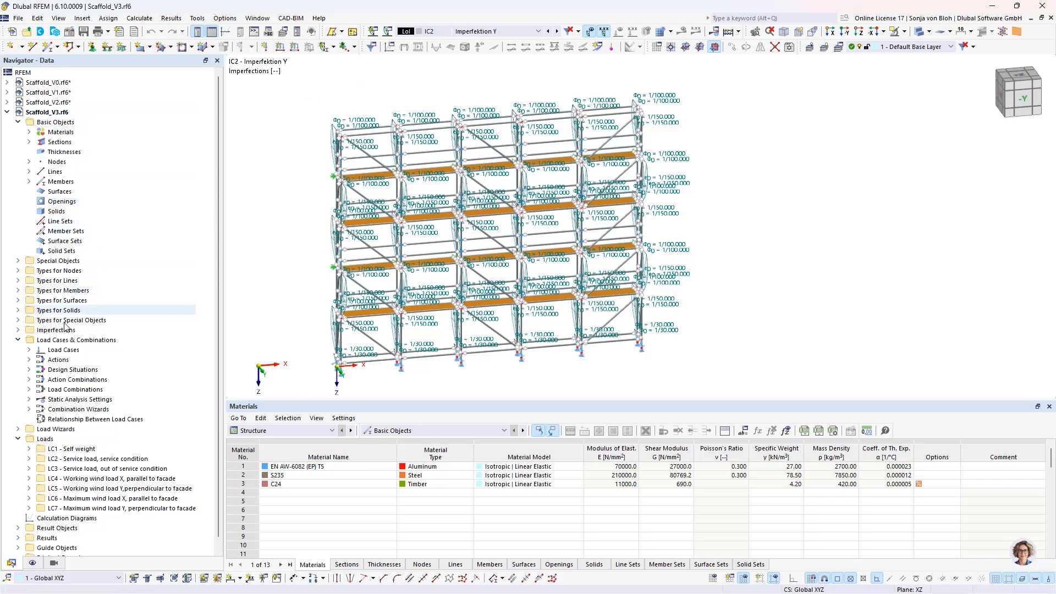
- Enable user-defined action combinations in the combination wizard assigned to design situation DS1
{"action": "right_click", "coordinate": [59, 350]}
{"action": "left_click", "coordinate": [104, 361]}
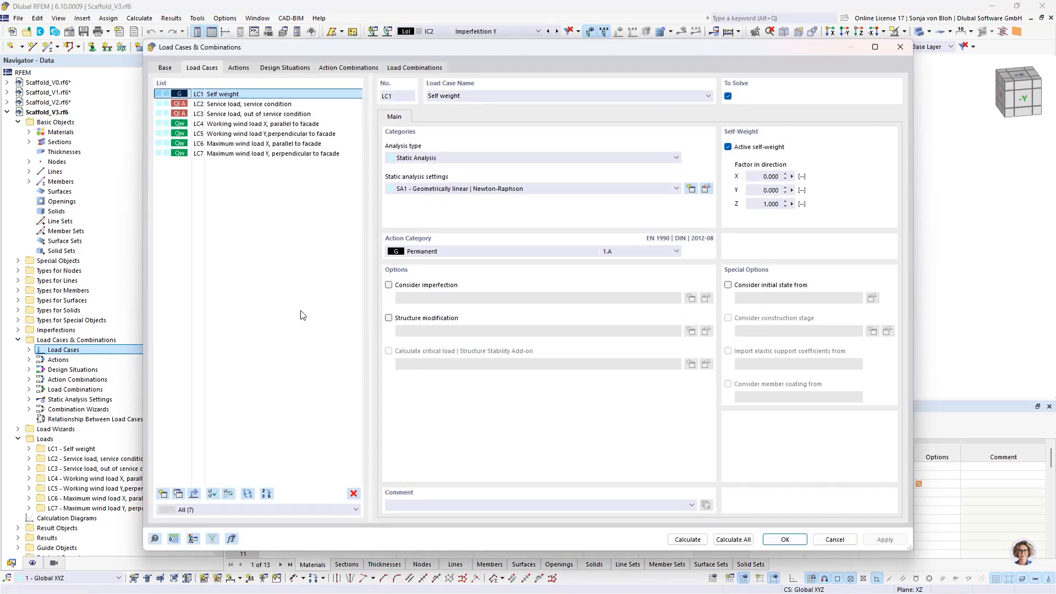
{"action": "left_click", "coordinate": [275, 68]}
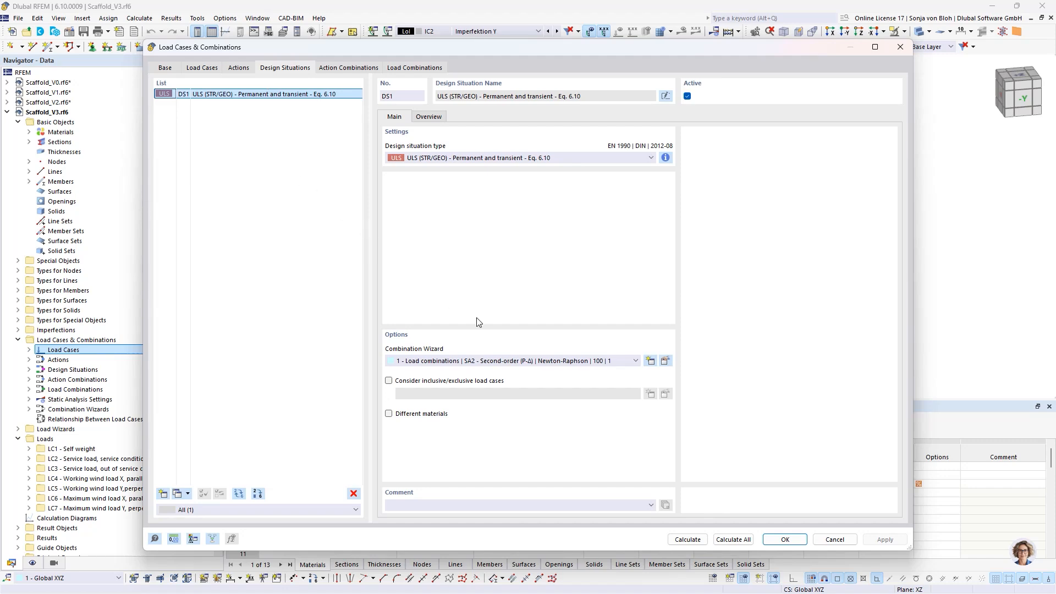
{"action": "left_click", "coordinate": [666, 361]}
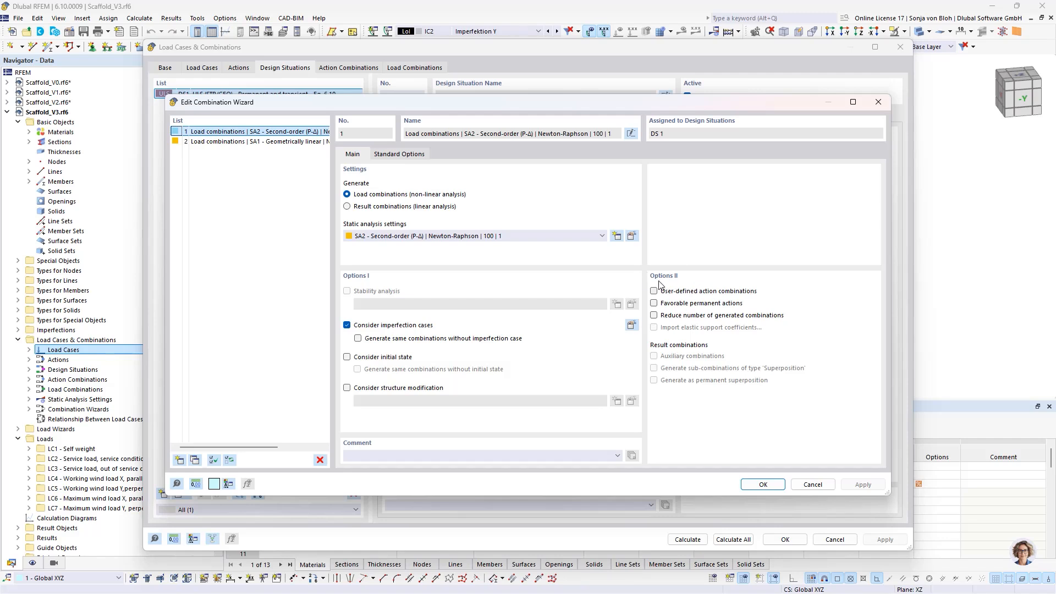
{"action": "left_click", "coordinate": [654, 291]}
{"action": "left_click", "coordinate": [750, 484]}
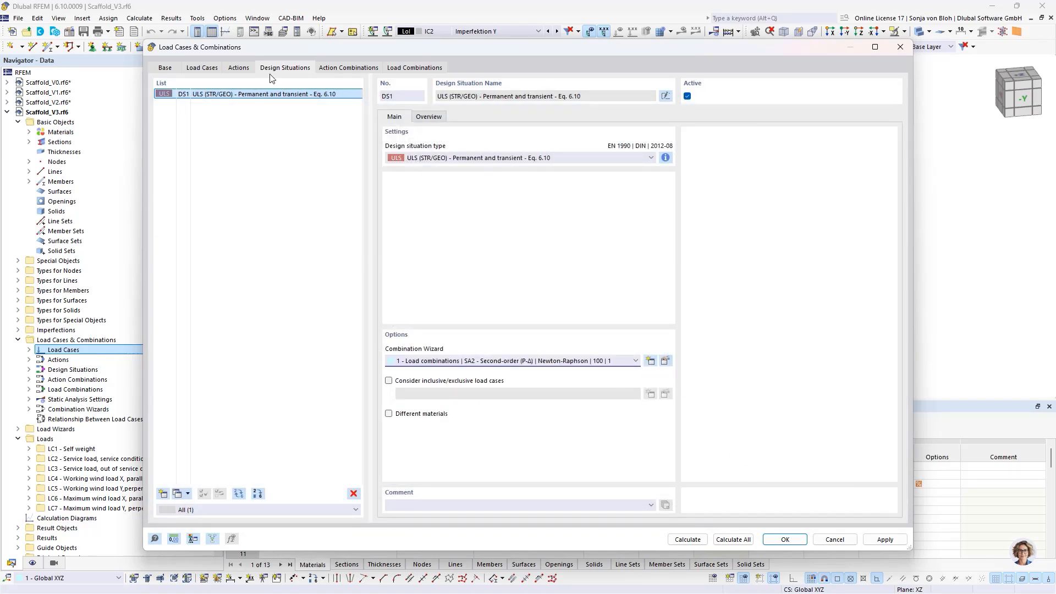
- Create action combination AC1 from the permanent, wind and imposed load actions A4, A5 and A6, each with factor 1.50
{"action": "left_click", "coordinate": [350, 69]}
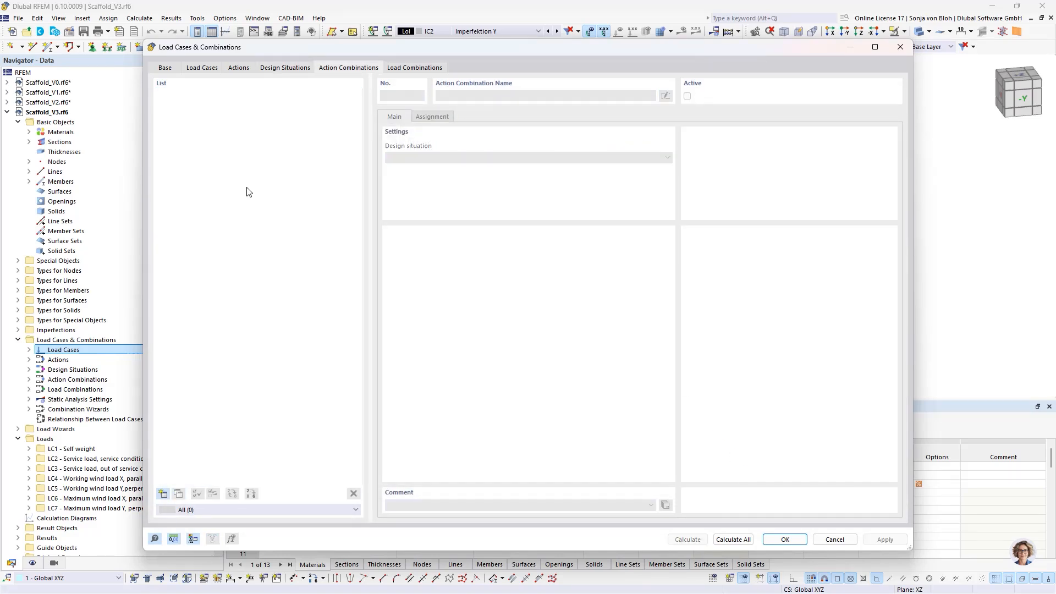
{"action": "left_click", "coordinate": [164, 495]}
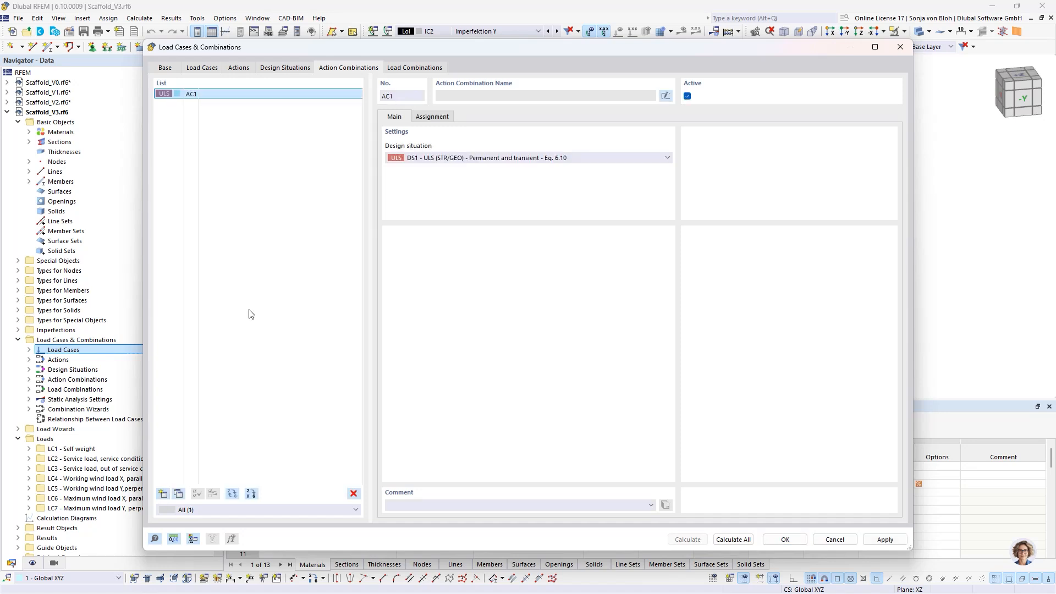
{"action": "left_click", "coordinate": [432, 117]}
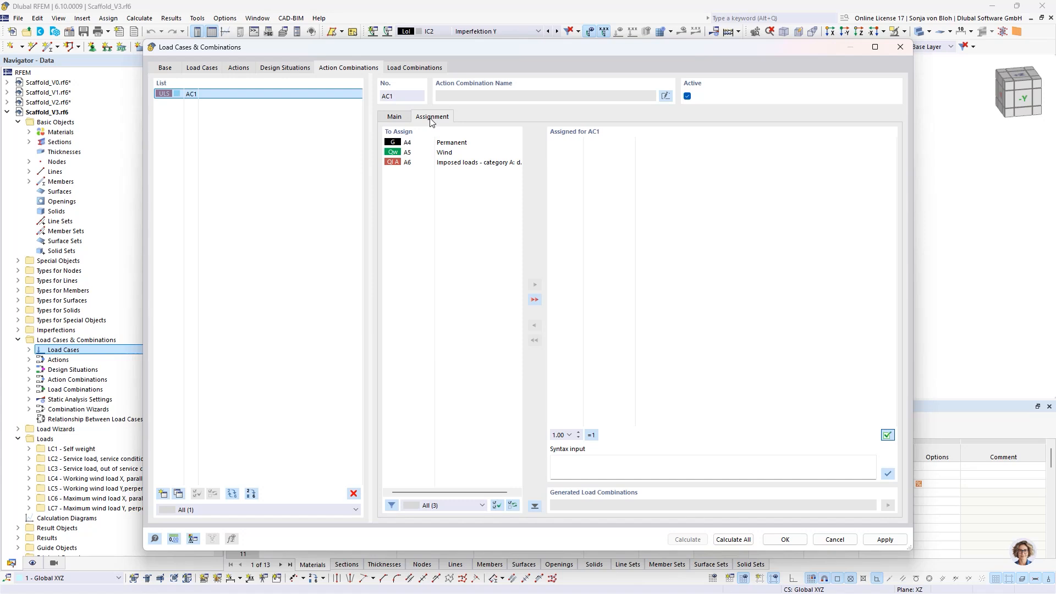
{"action": "left_click", "coordinate": [446, 143]}
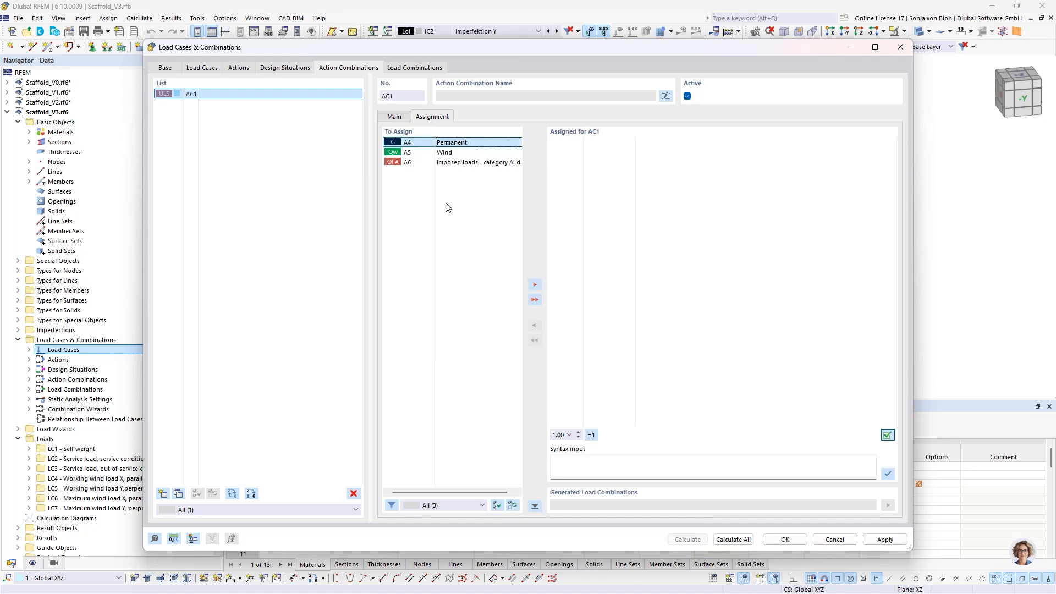
{"action": "left_click", "coordinate": [460, 163], "text": "shift"}
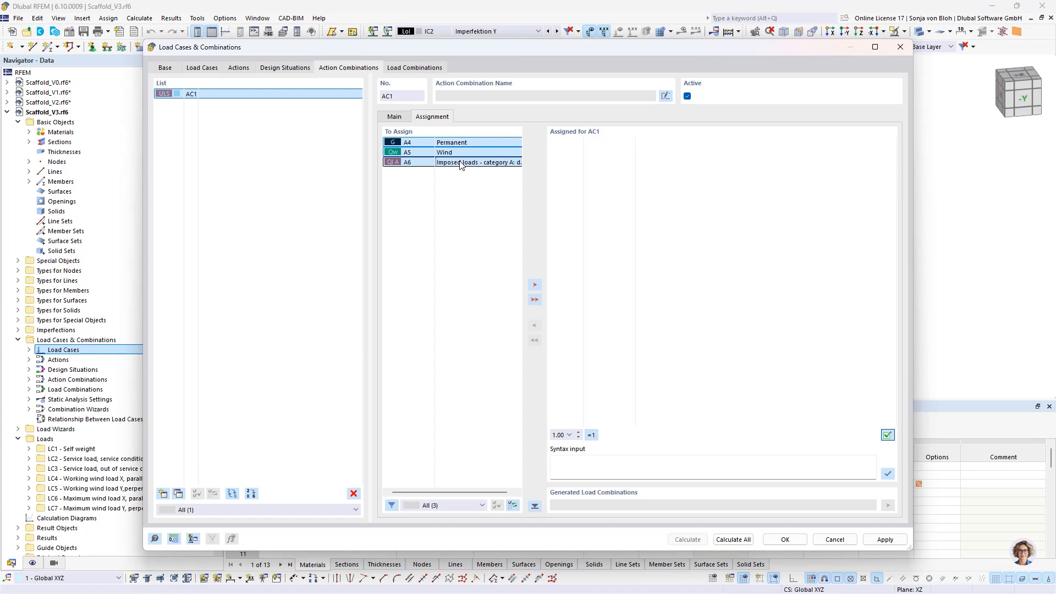
{"action": "left_click", "coordinate": [569, 435]}
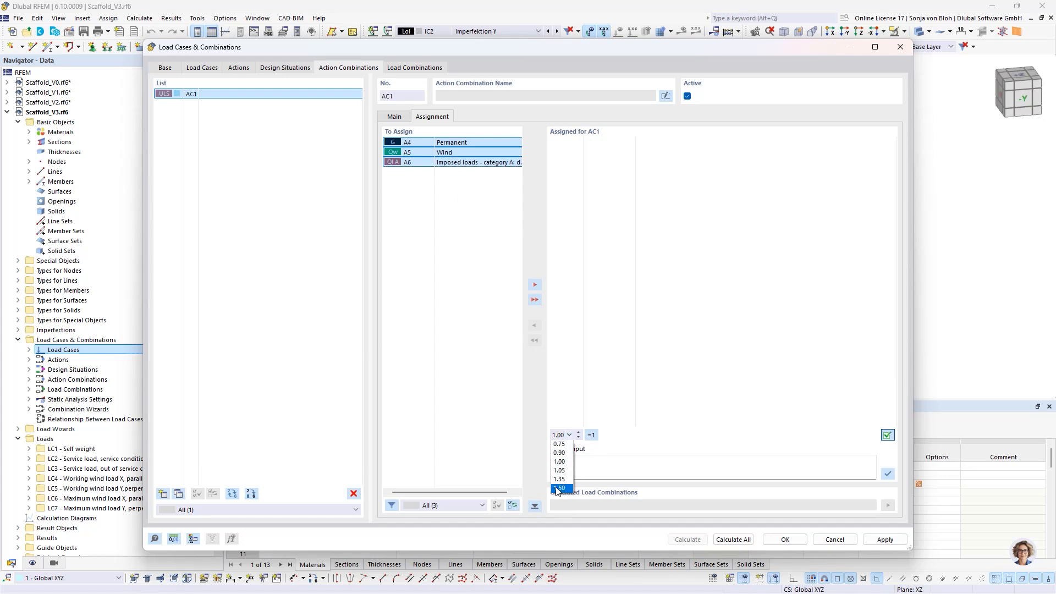
{"action": "left_click", "coordinate": [559, 489]}
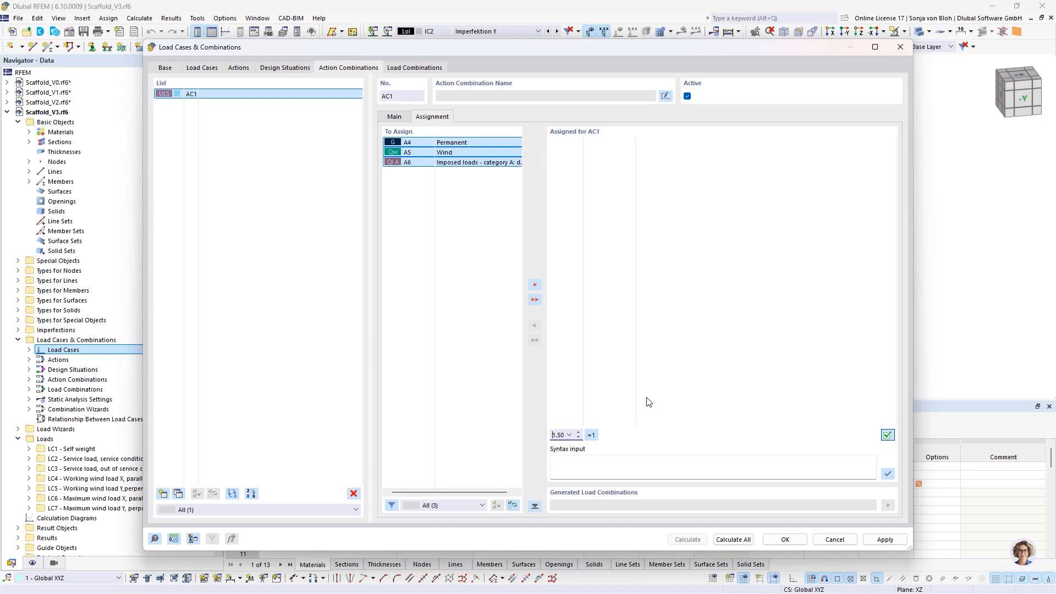
{"action": "left_click", "coordinate": [535, 299]}
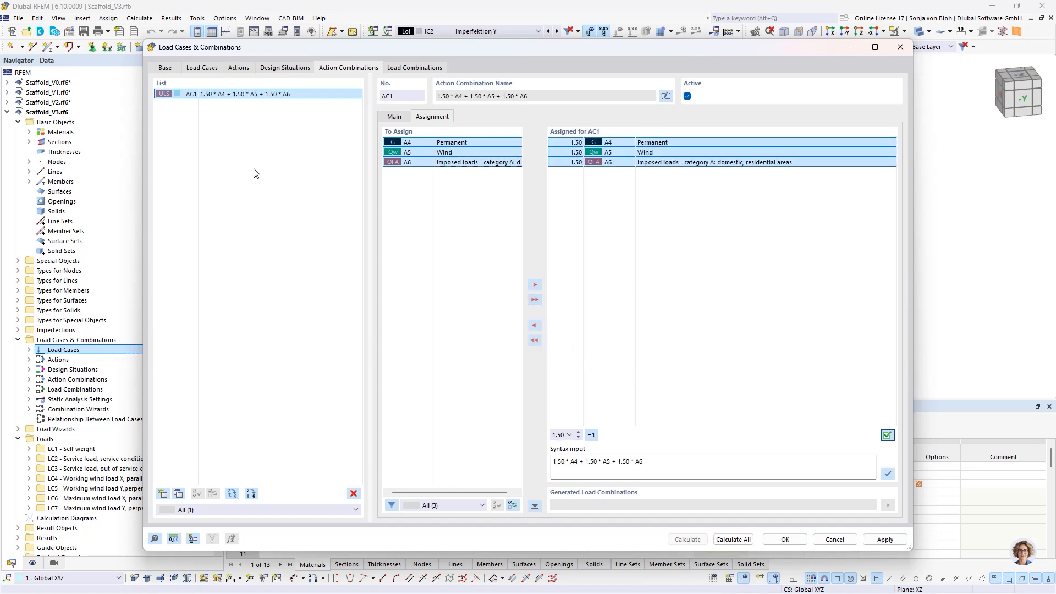
- Set the action type of imposed loads action A6 to Alternatively and check the type of wind action A5
{"action": "left_click", "coordinate": [236, 67]}
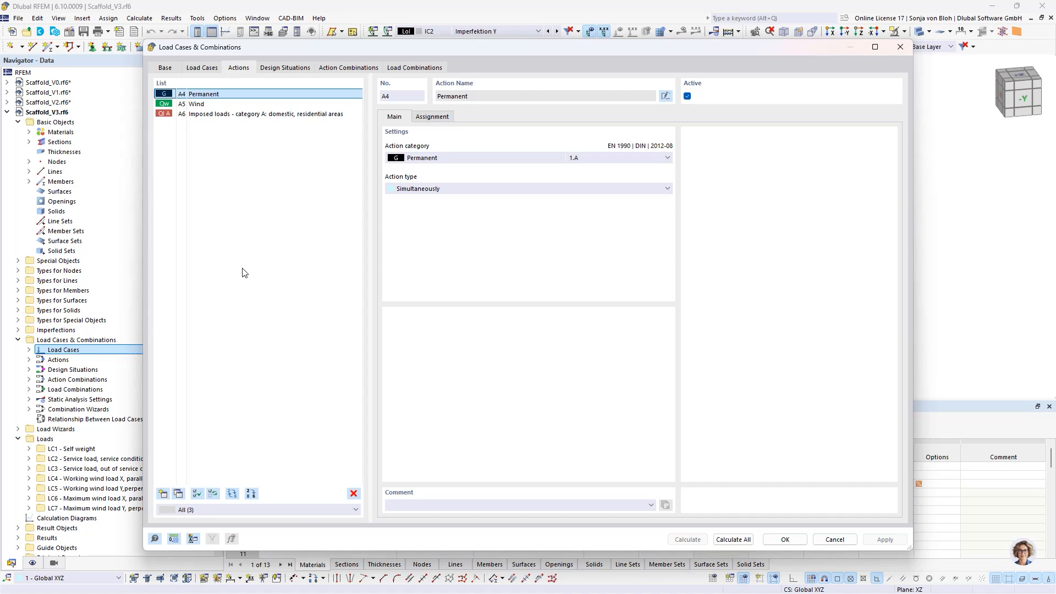
{"action": "left_click", "coordinate": [216, 115]}
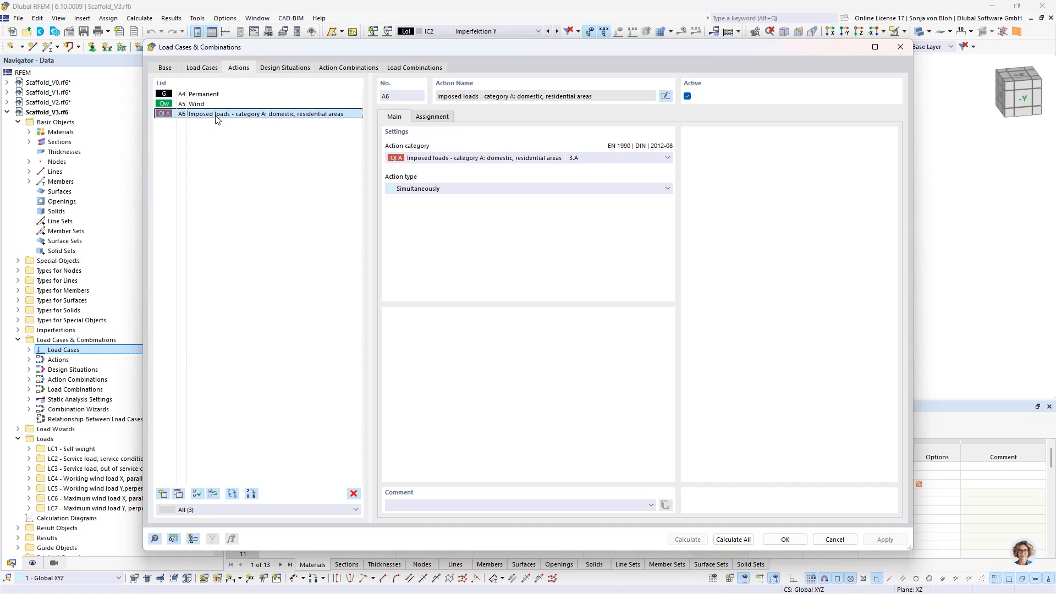
{"action": "left_click", "coordinate": [441, 189]}
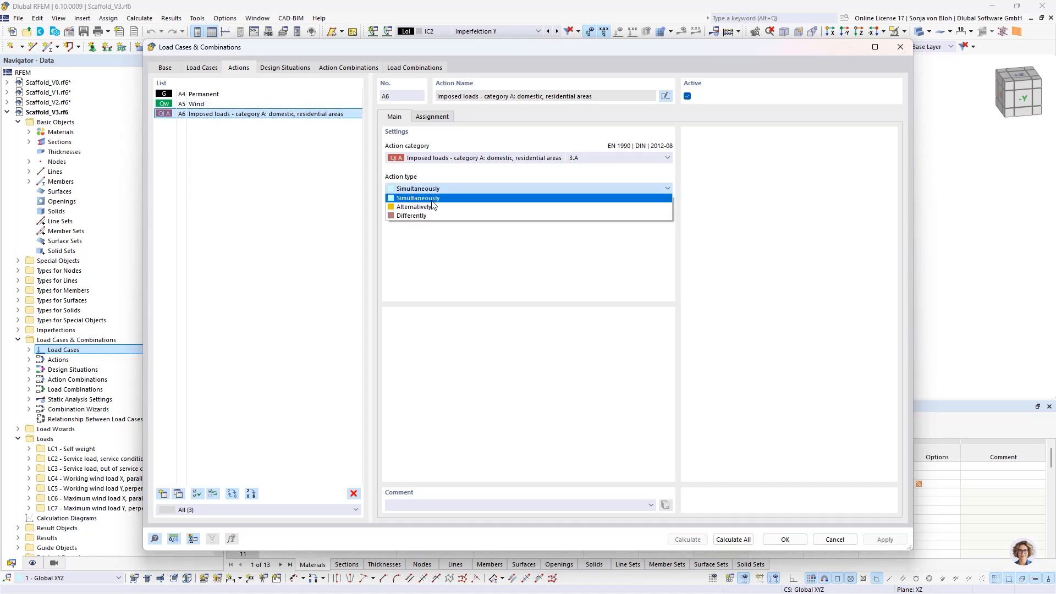
{"action": "left_click", "coordinate": [433, 207]}
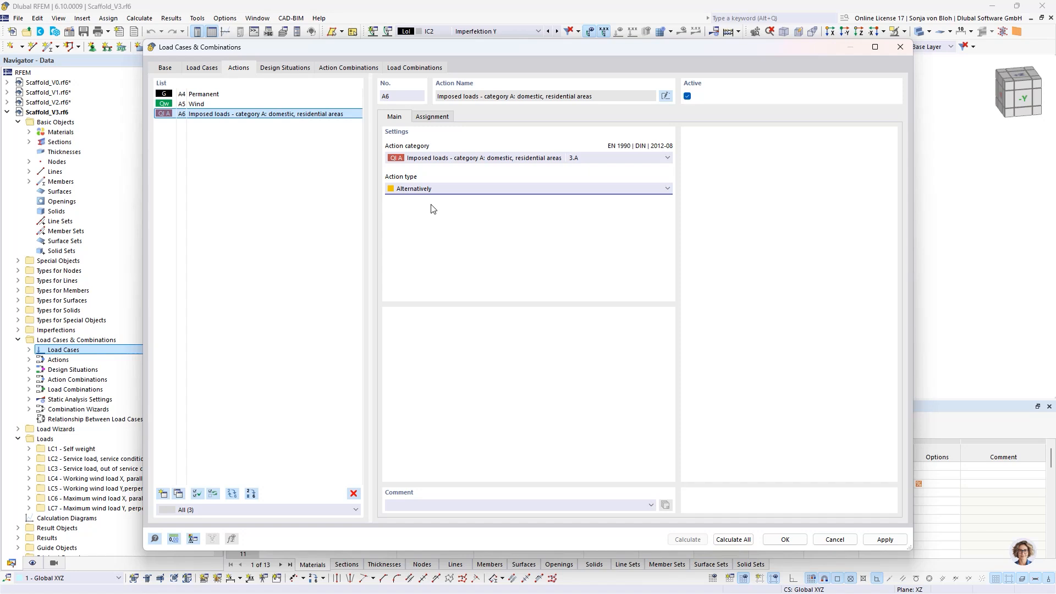
{"action": "left_click", "coordinate": [196, 106]}
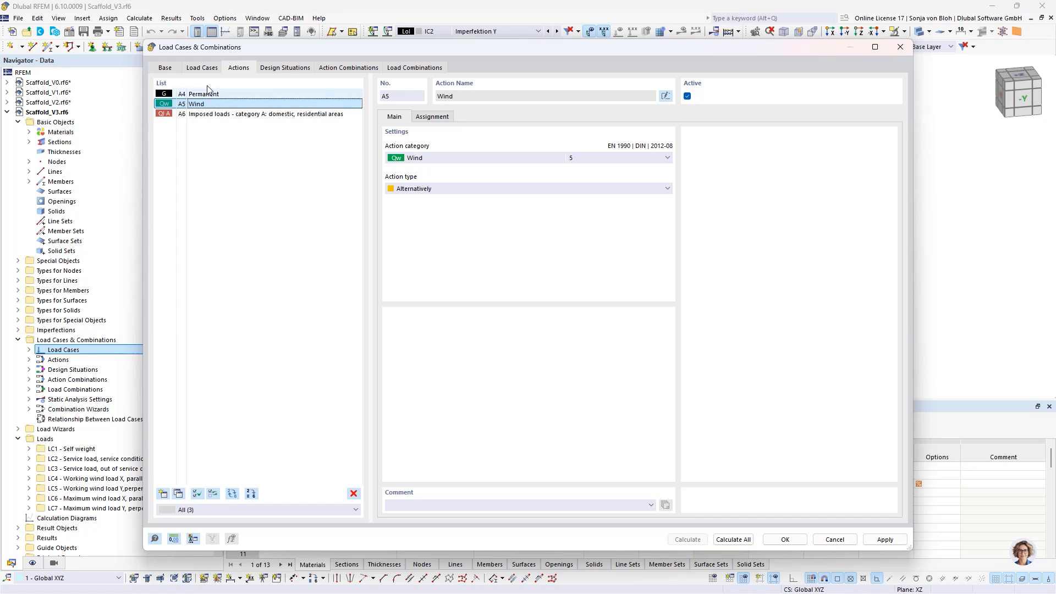
- Enable inclusive/exclusive load cases for design situation DS1 and start a new relationship between load cases
{"action": "left_click", "coordinate": [301, 72]}
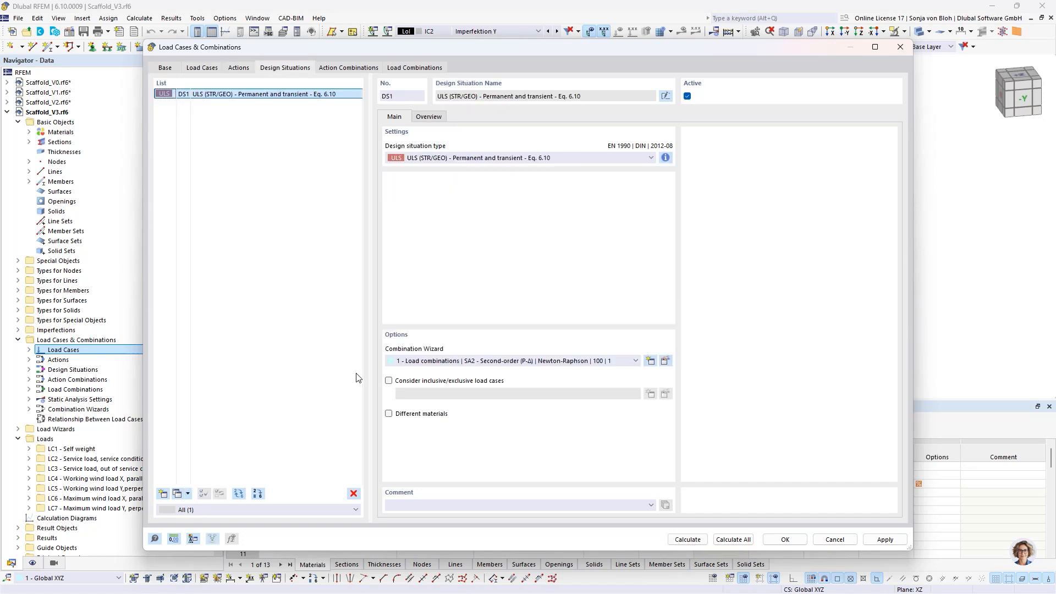
{"action": "left_click", "coordinate": [389, 380]}
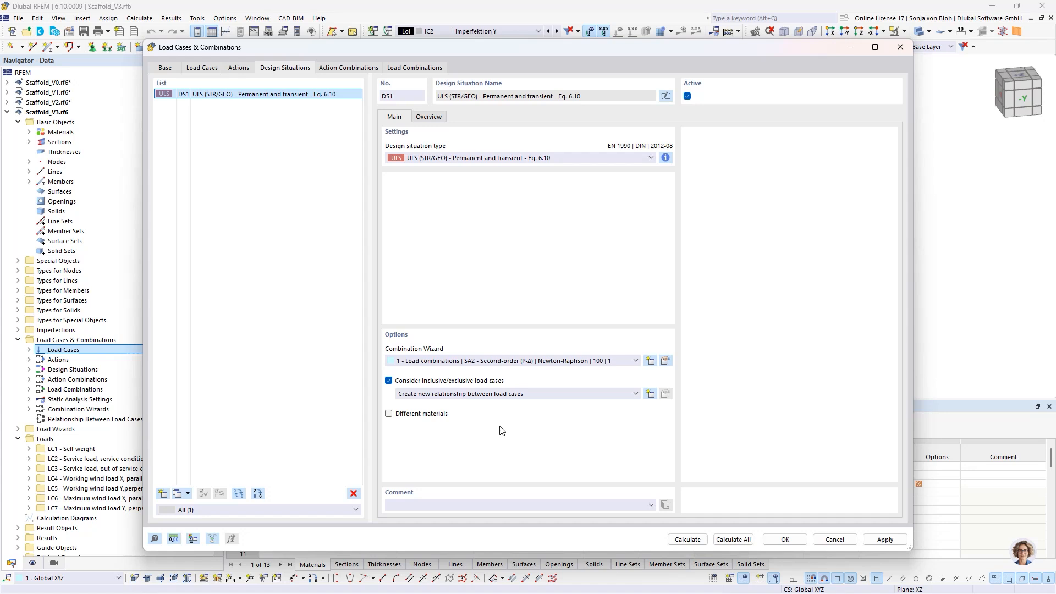
{"action": "left_click", "coordinate": [650, 393]}
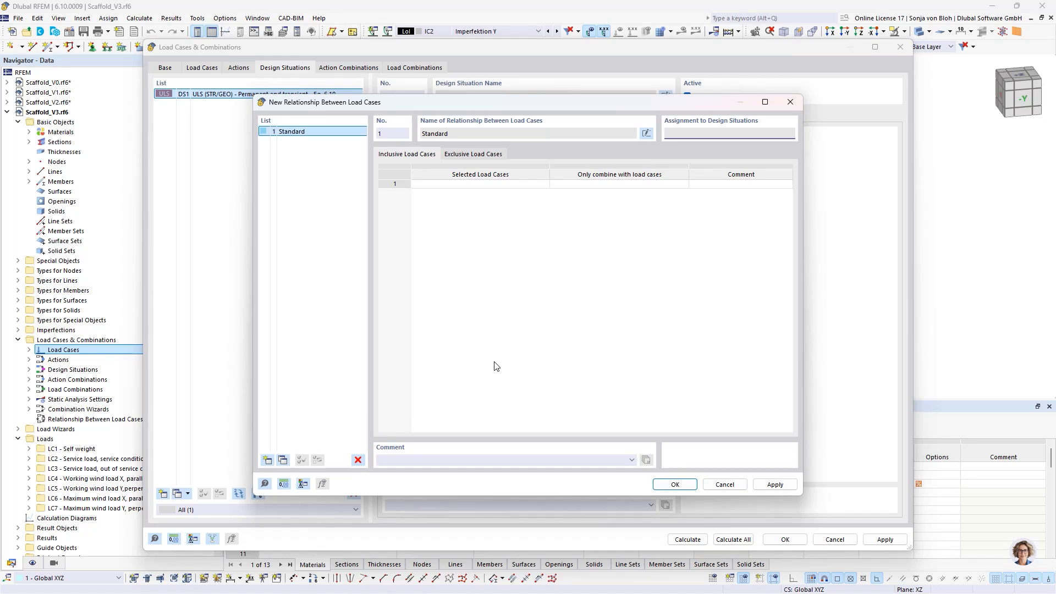
- Define an exclusive load case relationship so that service load LC2 is not combined with maximum wind loads LC6 and LC7
{"action": "left_click", "coordinate": [474, 154]}
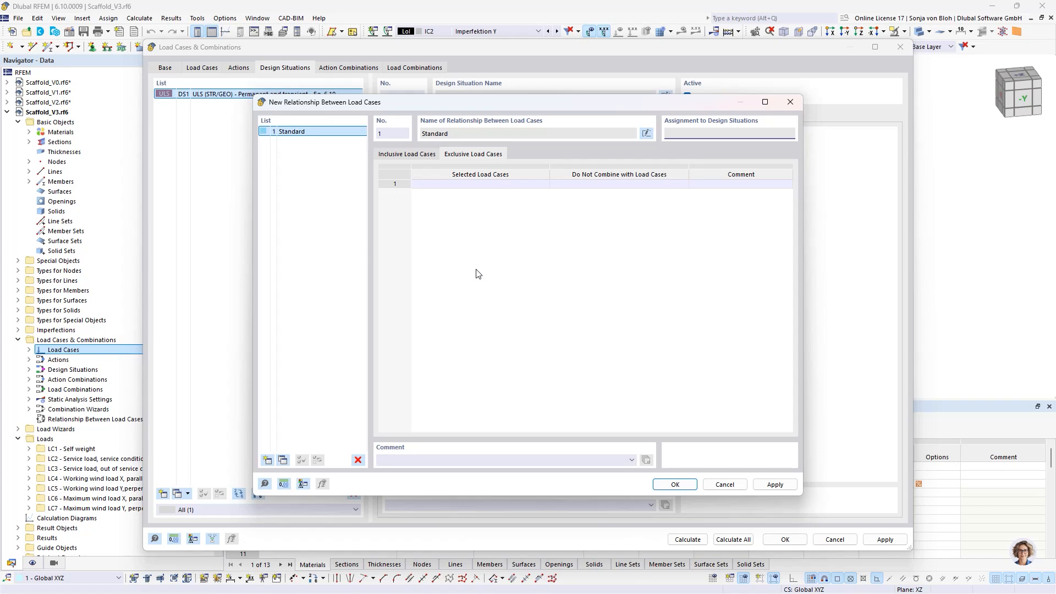
{"action": "left_click", "coordinate": [474, 184]}
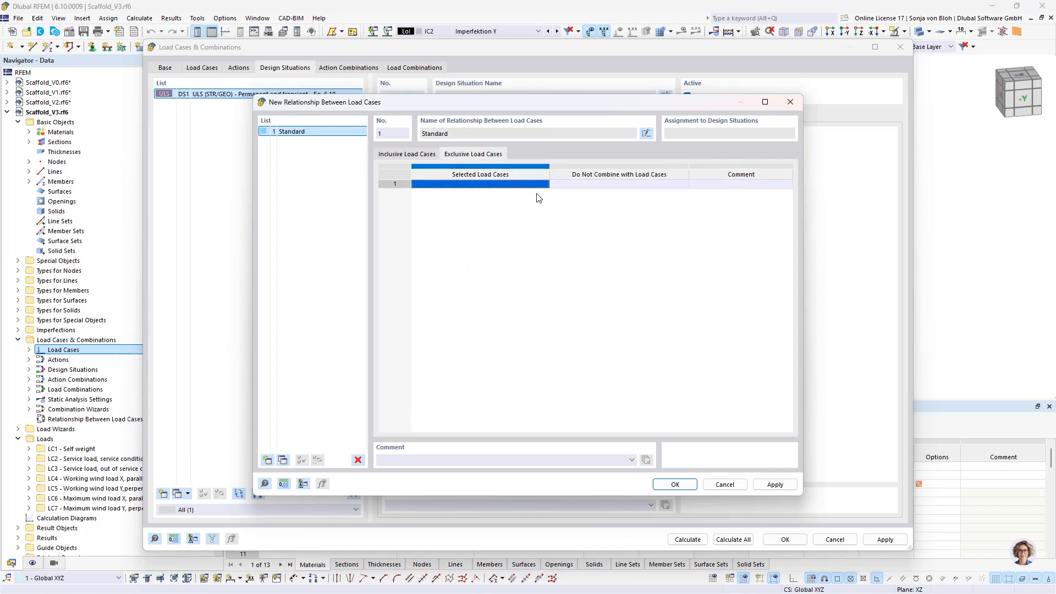
{"action": "left_click", "coordinate": [537, 189]}
{"action": "left_click", "coordinate": [545, 187]}
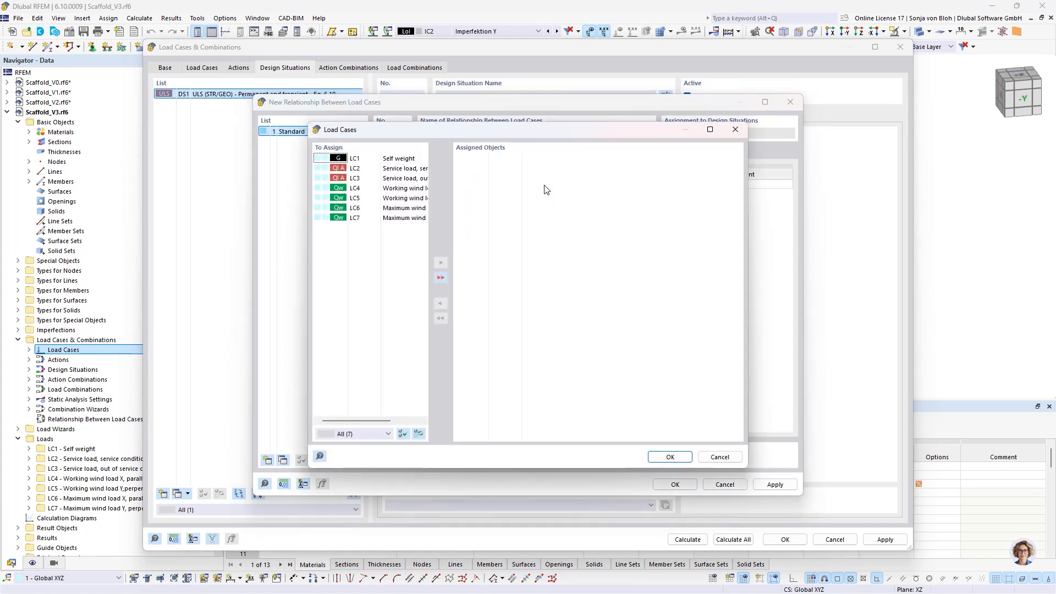
{"action": "double_click", "coordinate": [383, 167]}
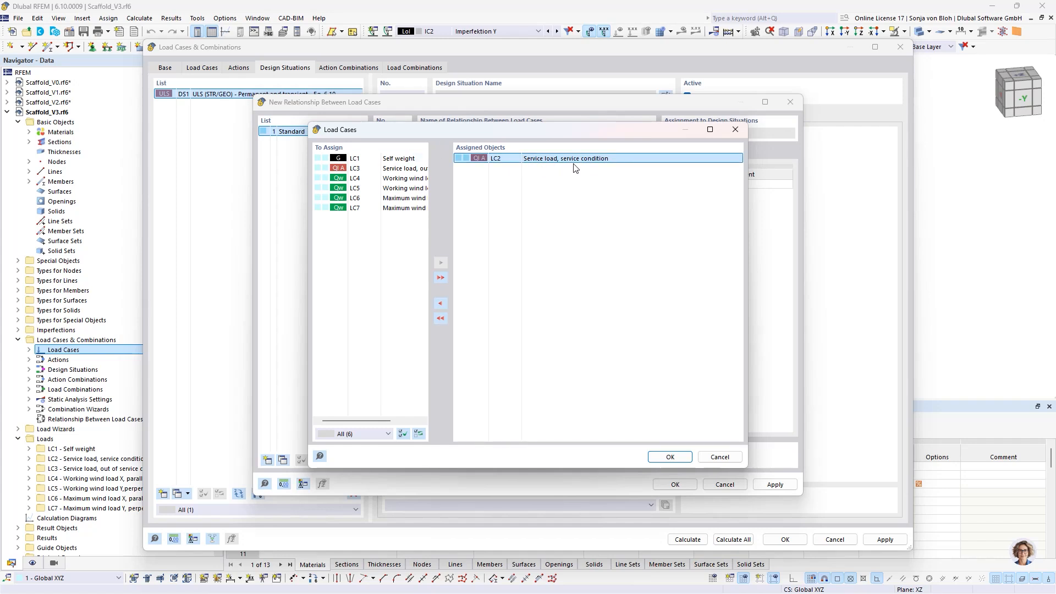
{"action": "left_click", "coordinate": [667, 457]}
{"action": "left_click", "coordinate": [575, 184]}
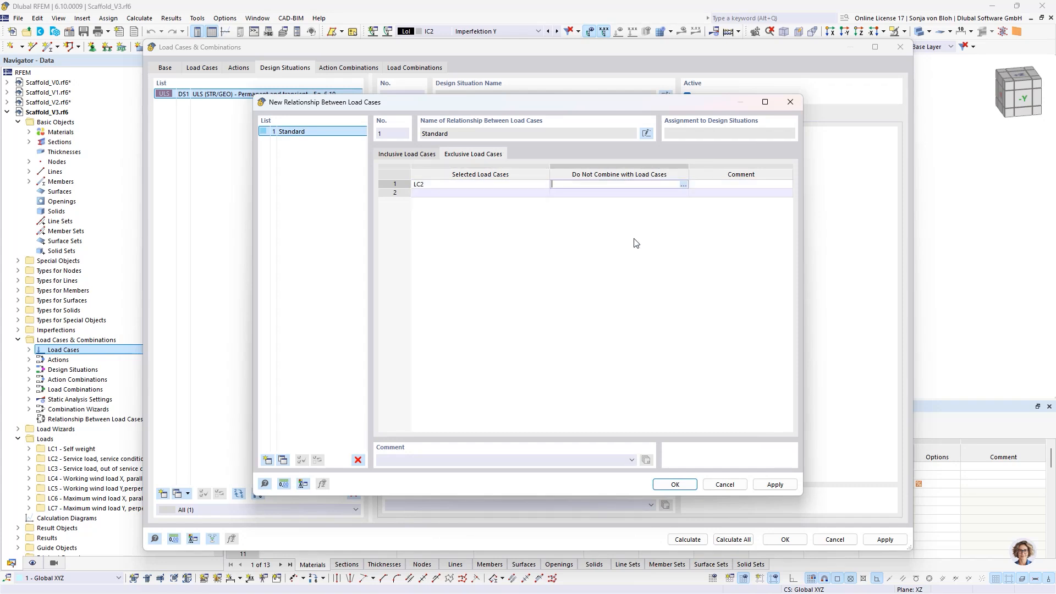
{"action": "left_click", "coordinate": [683, 184]}
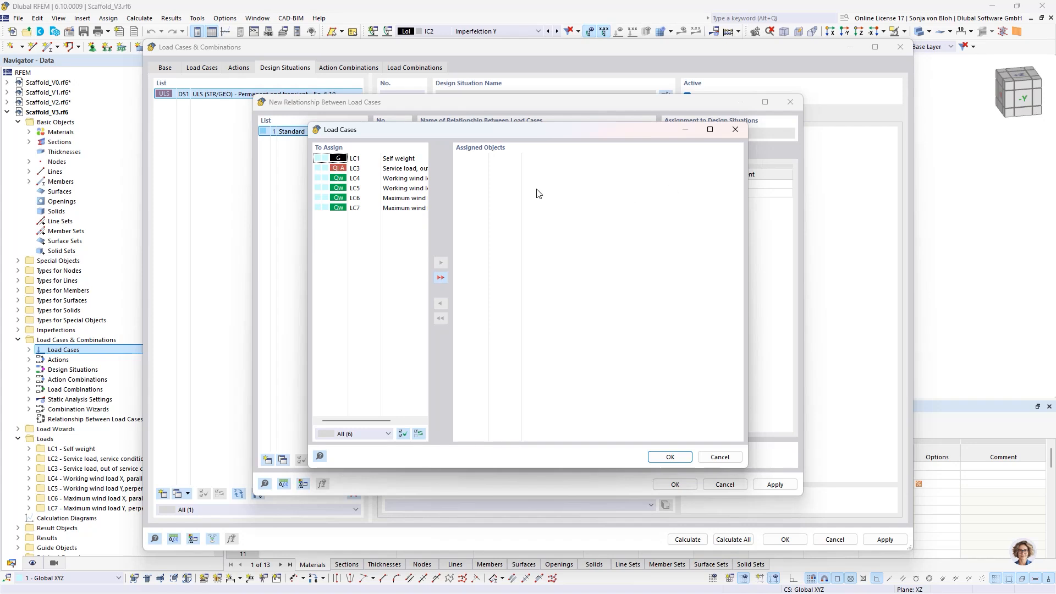
{"action": "double_click", "coordinate": [355, 198]}
{"action": "double_click", "coordinate": [354, 198]}
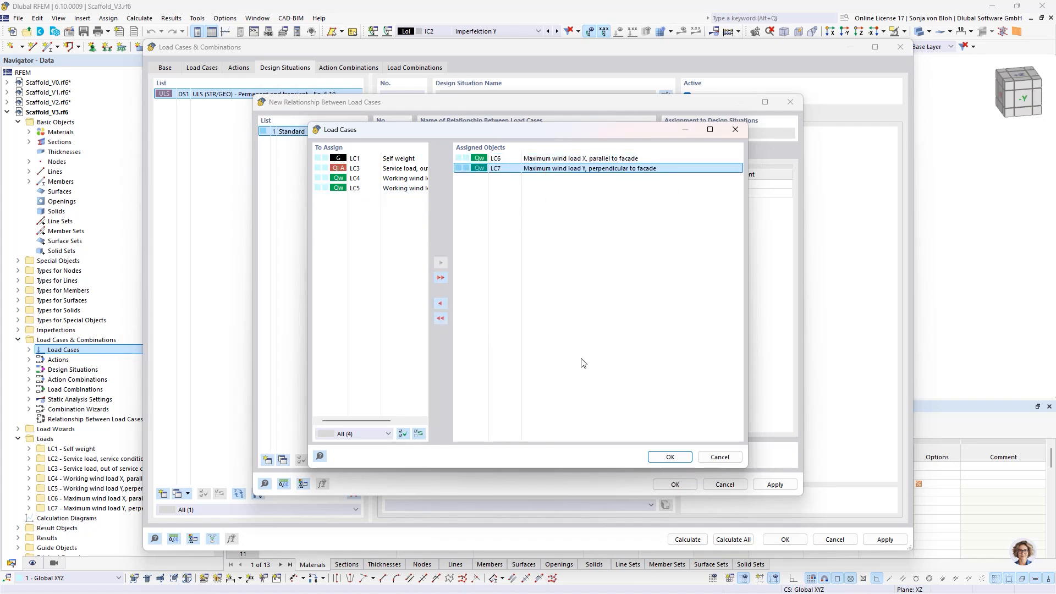
{"action": "left_click", "coordinate": [670, 456]}
- Exclude out-of-service load LC3 from combining with working wind loads LC4 and LC5, and accept the relationship for DS1
{"action": "left_click", "coordinate": [429, 194]}
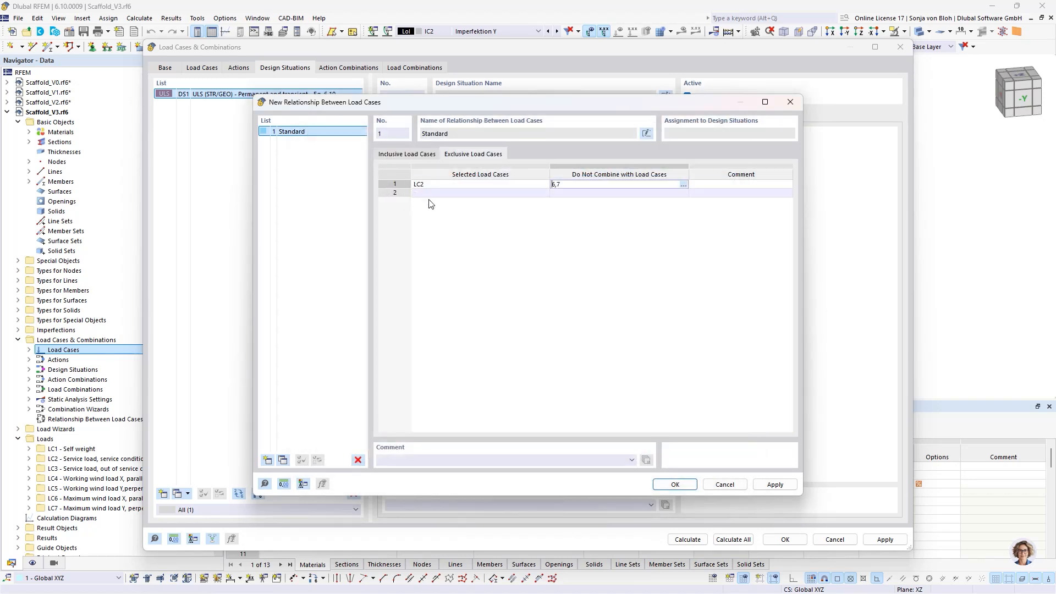
{"action": "left_click", "coordinate": [428, 194]}
{"action": "left_click", "coordinate": [544, 194]}
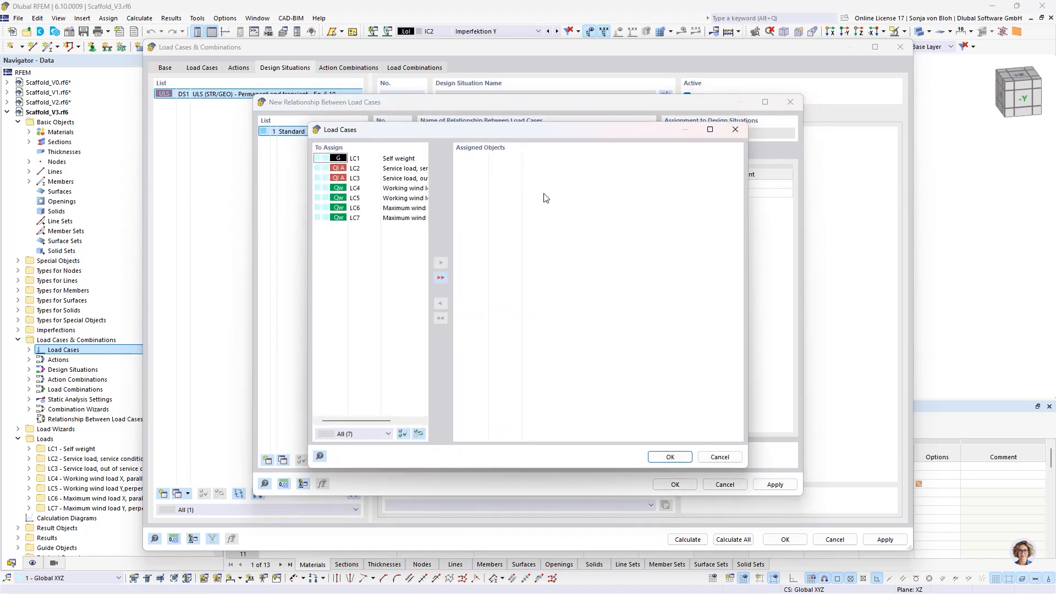
{"action": "double_click", "coordinate": [388, 179]}
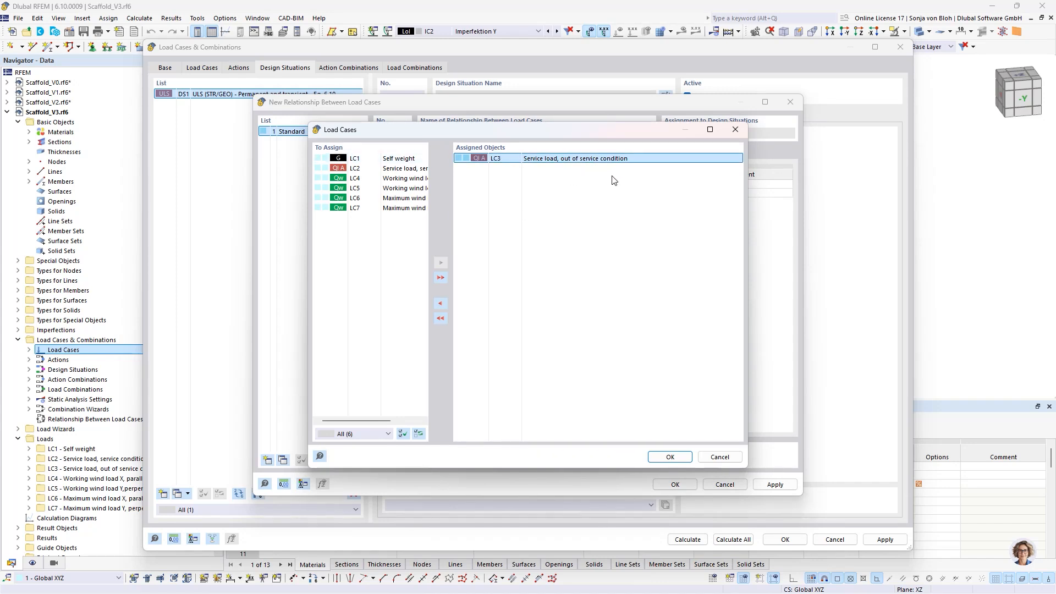
{"action": "left_click", "coordinate": [670, 457]}
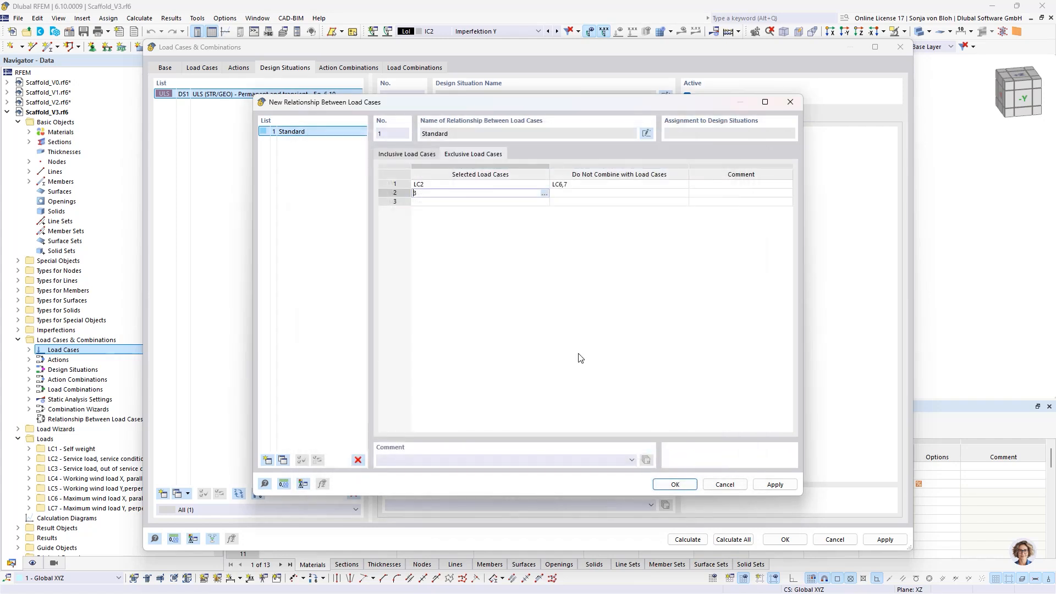
{"action": "left_click", "coordinate": [575, 196]}
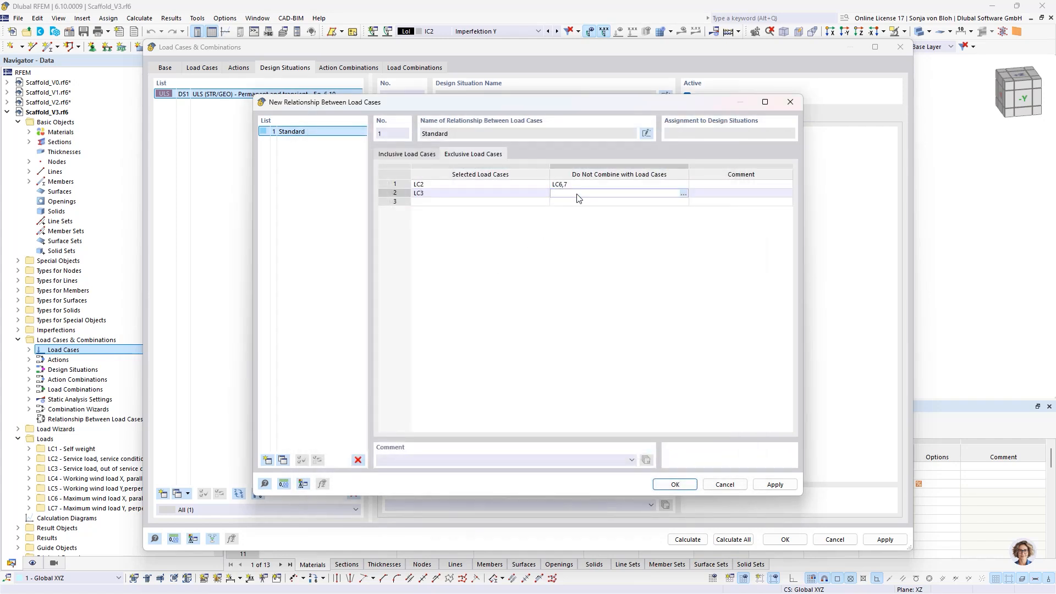
{"action": "left_click", "coordinate": [683, 194]}
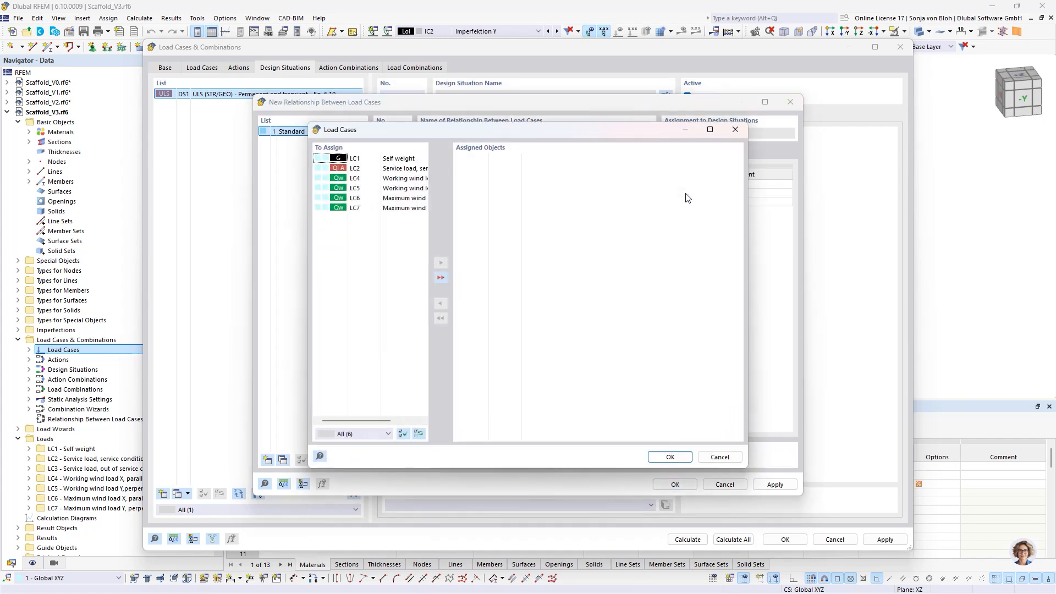
{"action": "double_click", "coordinate": [390, 179]}
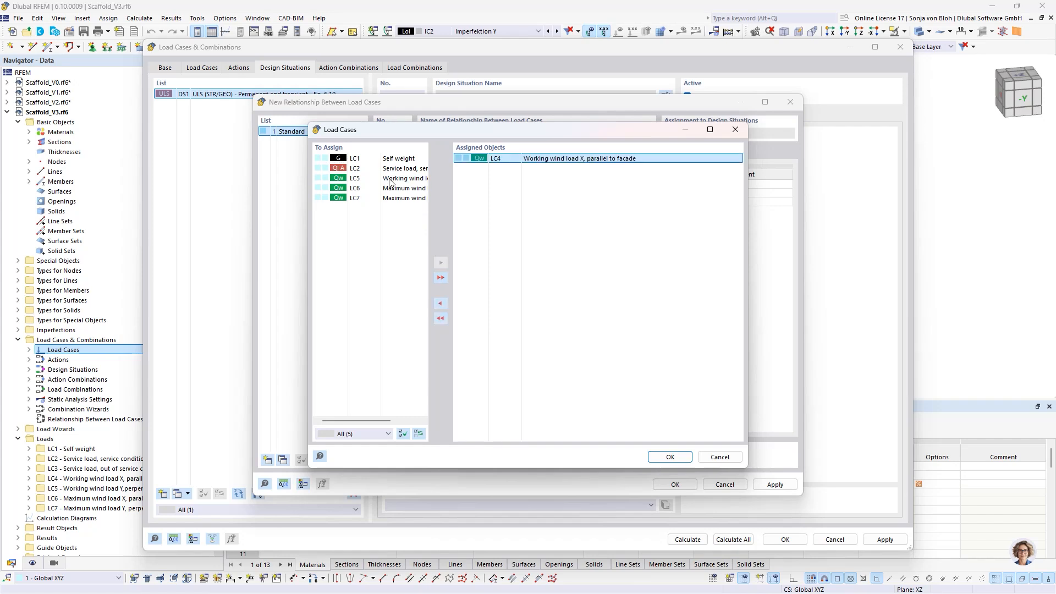
{"action": "double_click", "coordinate": [390, 179]}
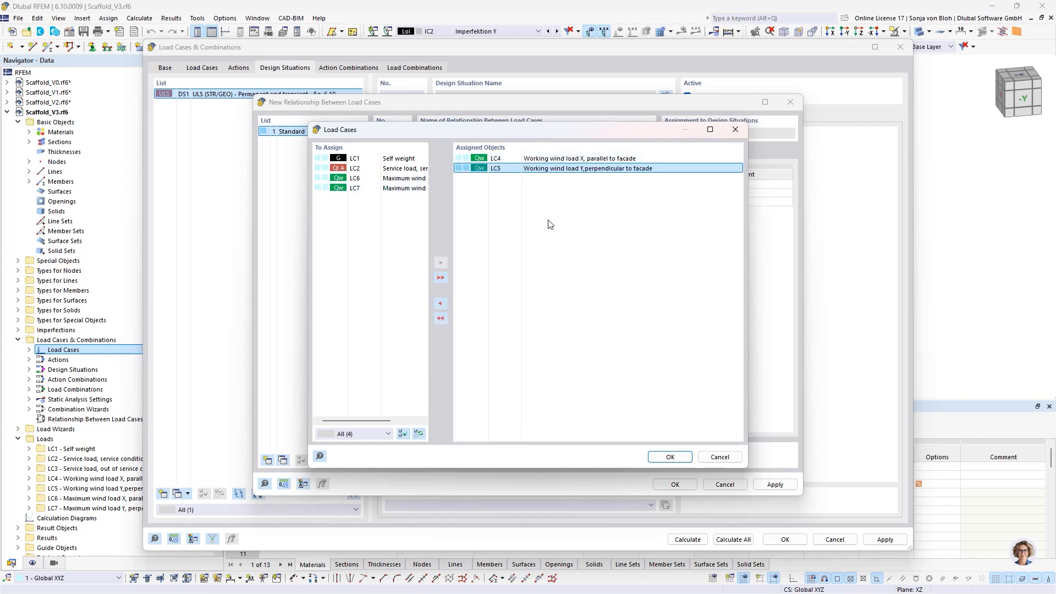
{"action": "left_click", "coordinate": [670, 457]}
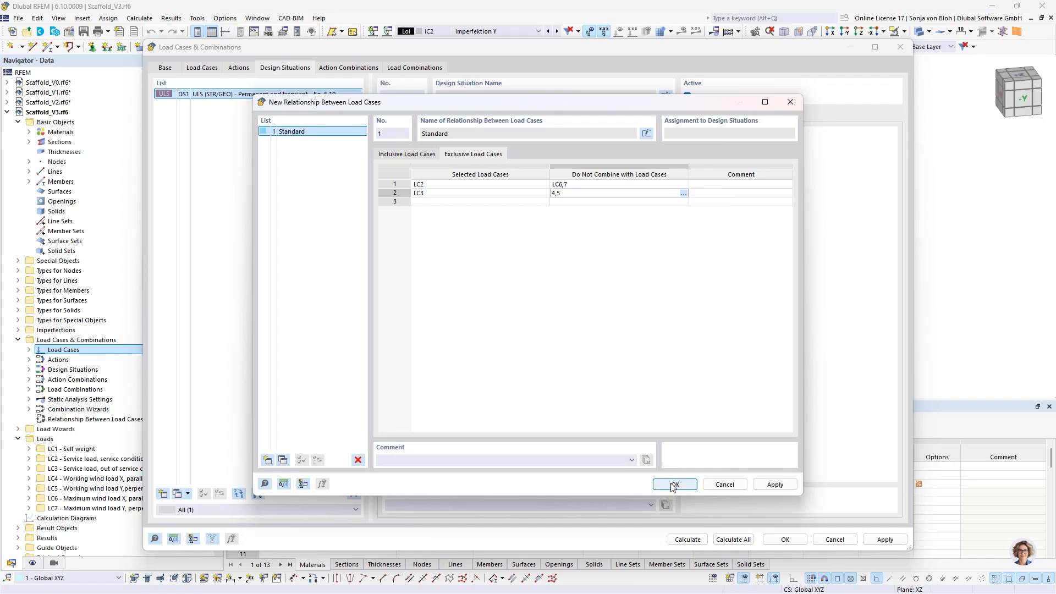
{"action": "left_click", "coordinate": [673, 484]}
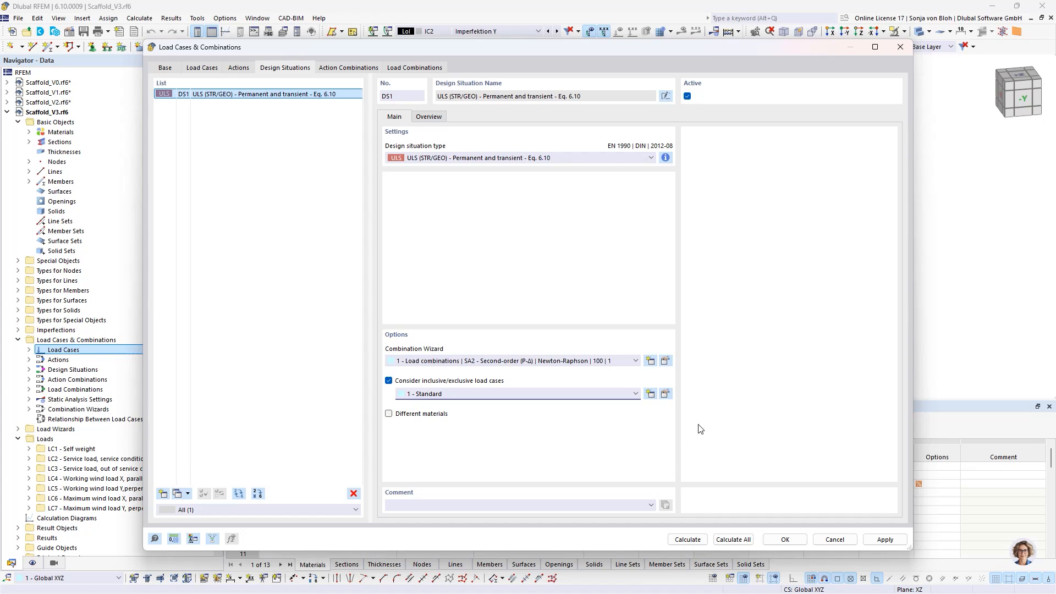
- In DS1's combination wizard, consider Structure Modification 1 and disable assigning IC1 and IC2 to all load combinations without an assigned imperfection case
{"action": "left_click", "coordinate": [665, 360]}
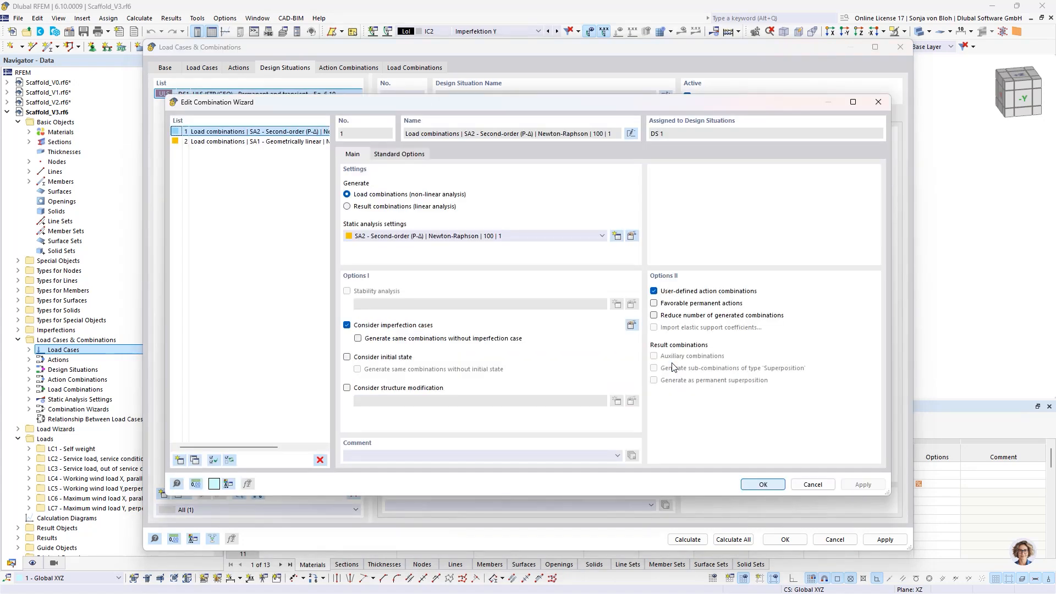
{"action": "left_click", "coordinate": [347, 388]}
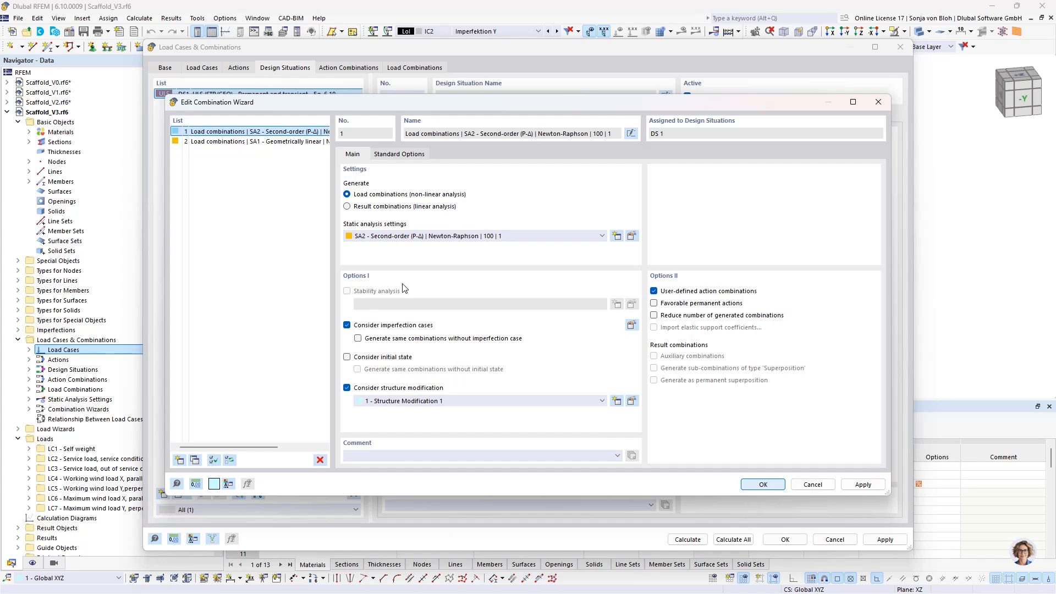
{"action": "left_click", "coordinate": [632, 326]}
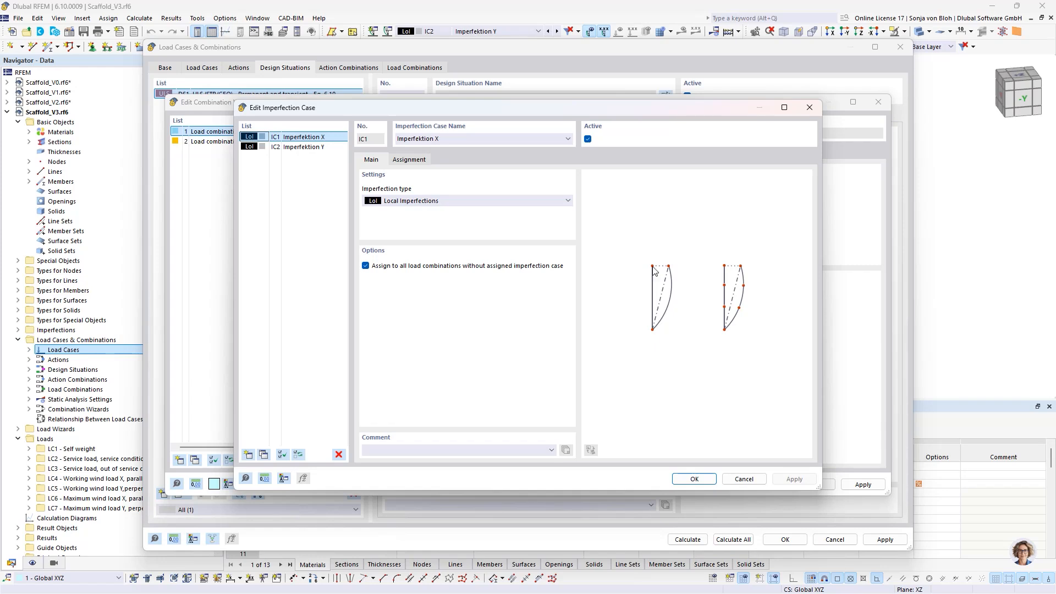
{"action": "left_click", "coordinate": [296, 146], "text": "shift"}
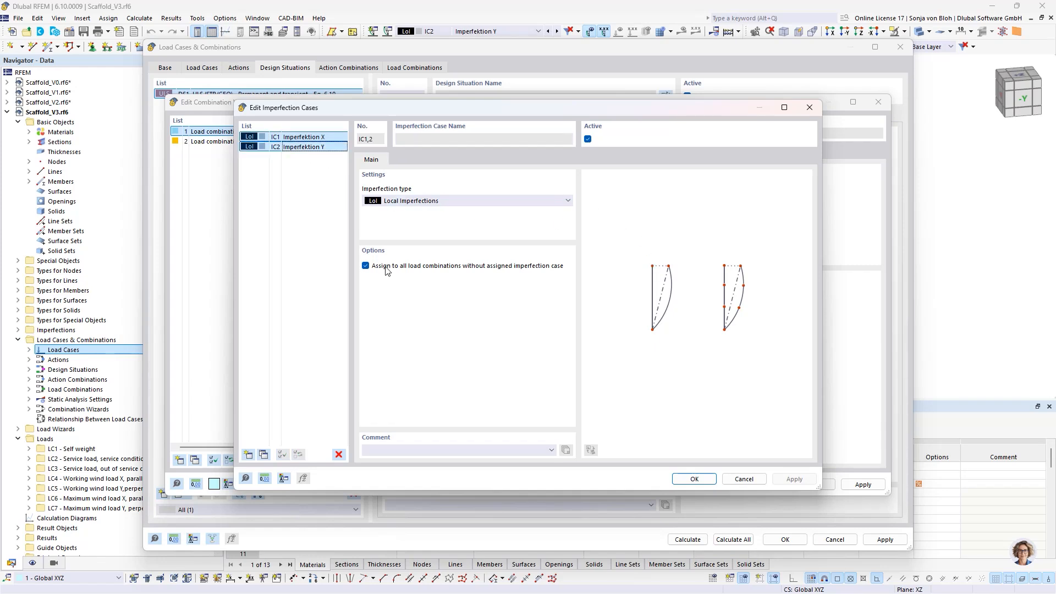
{"action": "left_click", "coordinate": [365, 267]}
{"action": "left_click", "coordinate": [366, 266]}
- Assign the wind load cases parallel to the facade, LC4 and LC6, to imperfection case IC1
{"action": "left_click", "coordinate": [303, 137]}
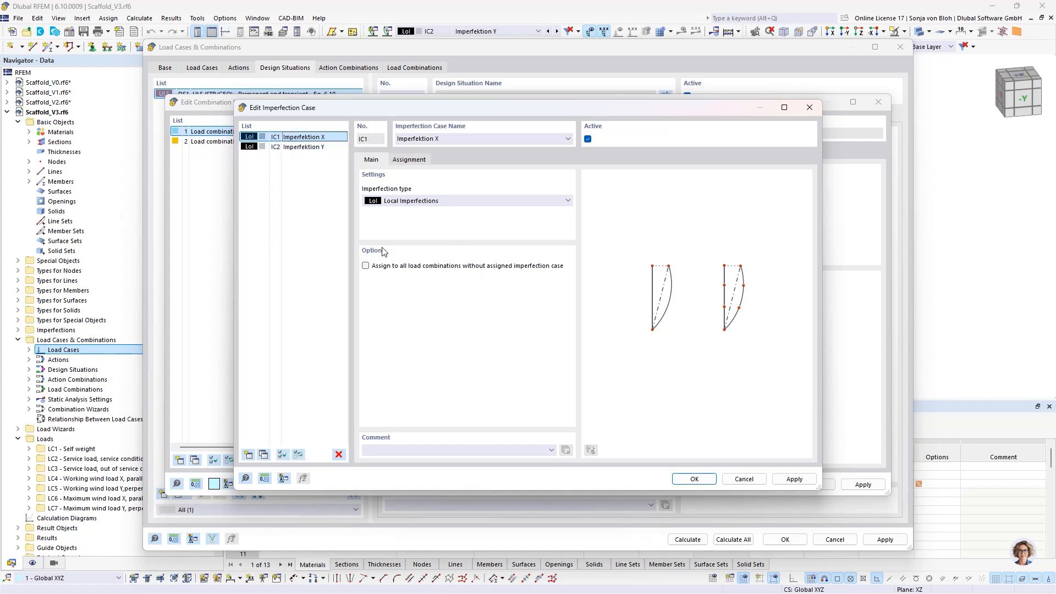
{"action": "left_click", "coordinate": [418, 161]}
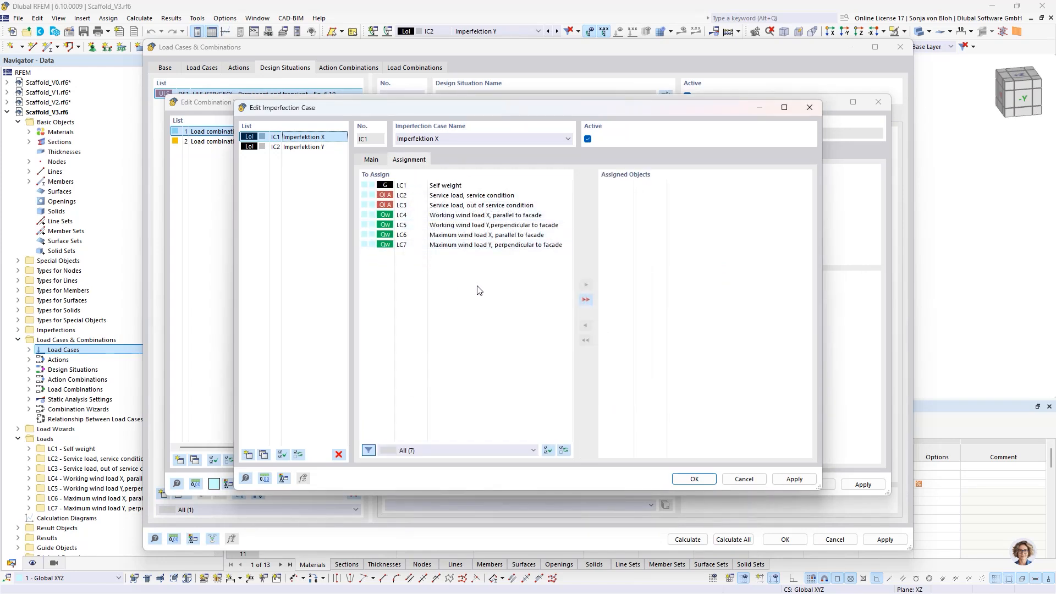
{"action": "double_click", "coordinate": [463, 215]}
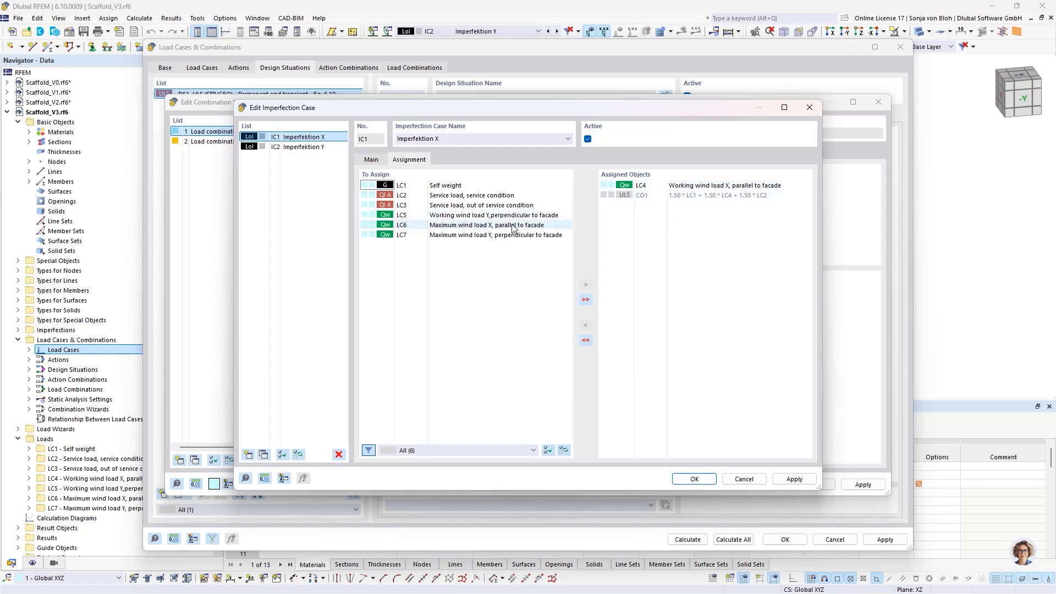
{"action": "double_click", "coordinate": [472, 225]}
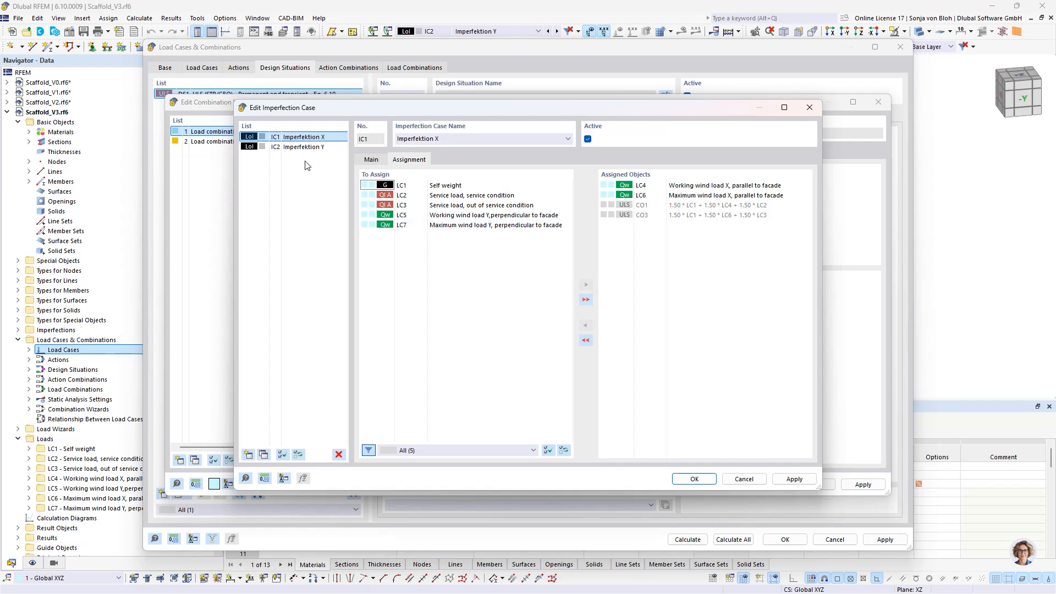
- Assign the wind load cases perpendicular to the facade, LC5 and LC7, to imperfection case IC2 and accept the imperfection settings
{"action": "left_click", "coordinate": [281, 147]}
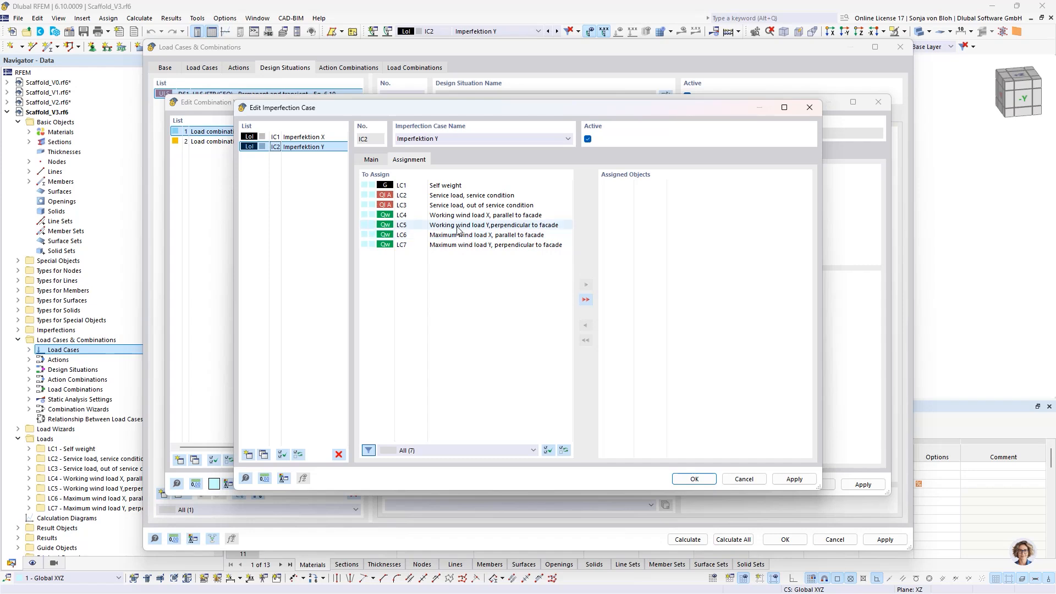
{"action": "double_click", "coordinate": [504, 226]}
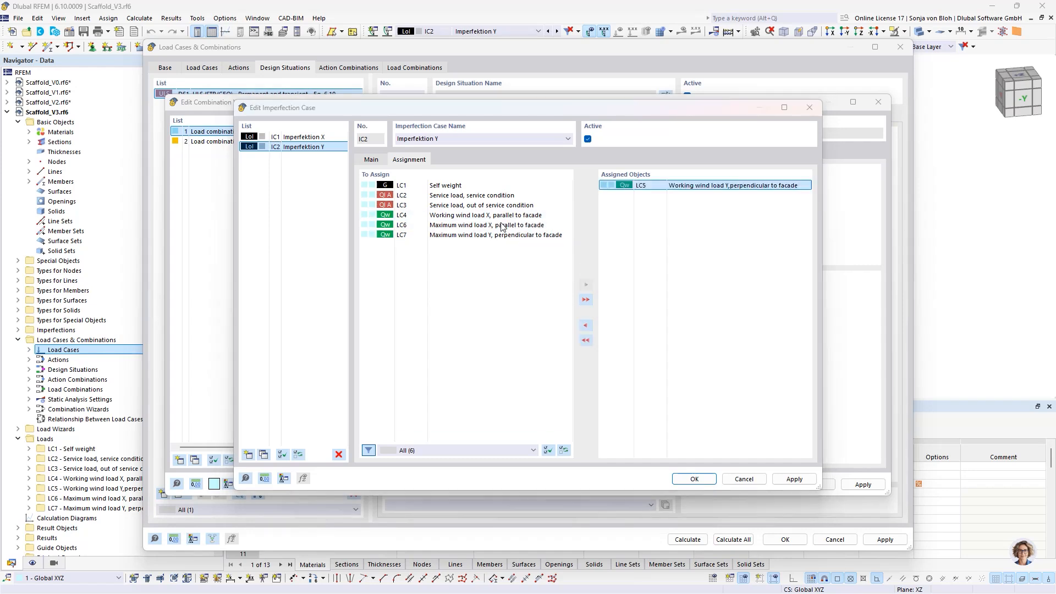
{"action": "double_click", "coordinate": [539, 236]}
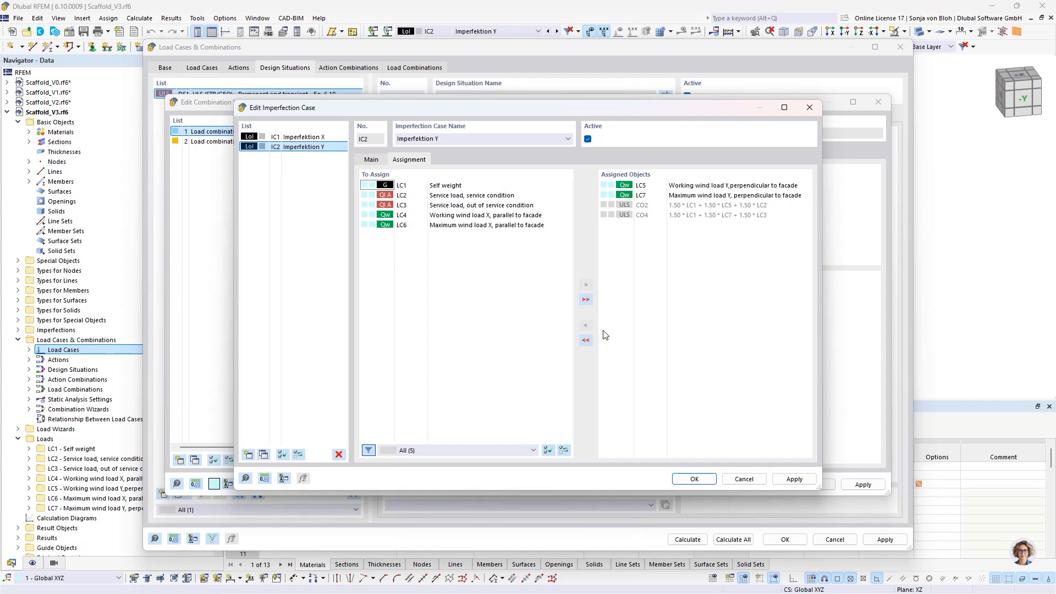
{"action": "left_click", "coordinate": [689, 480]}
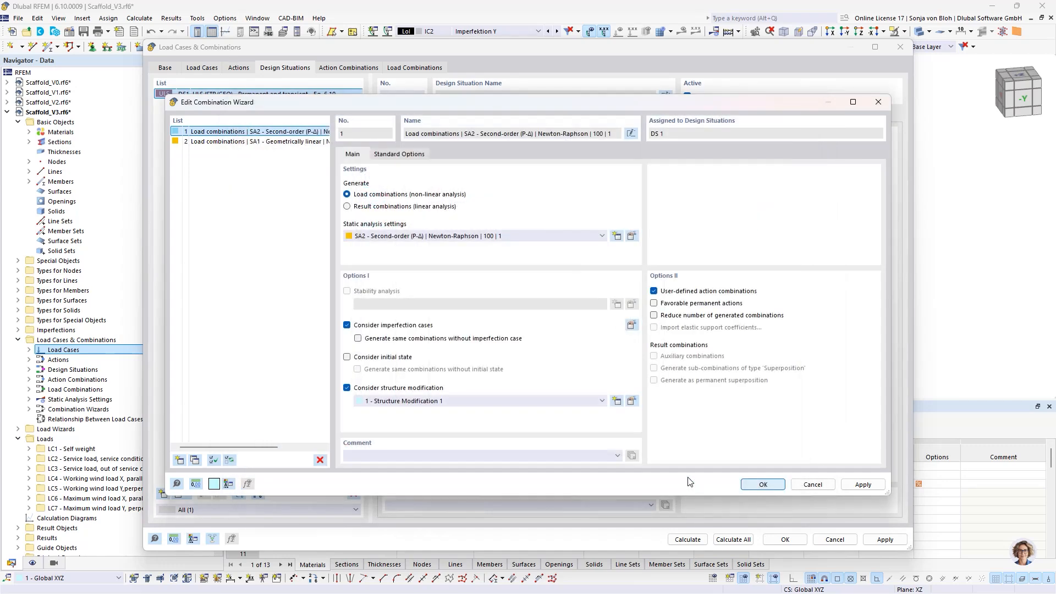
- Accept the combination wizard, generate the load combinations for DS1 and close the load case and combination settings
{"action": "left_click", "coordinate": [759, 490]}
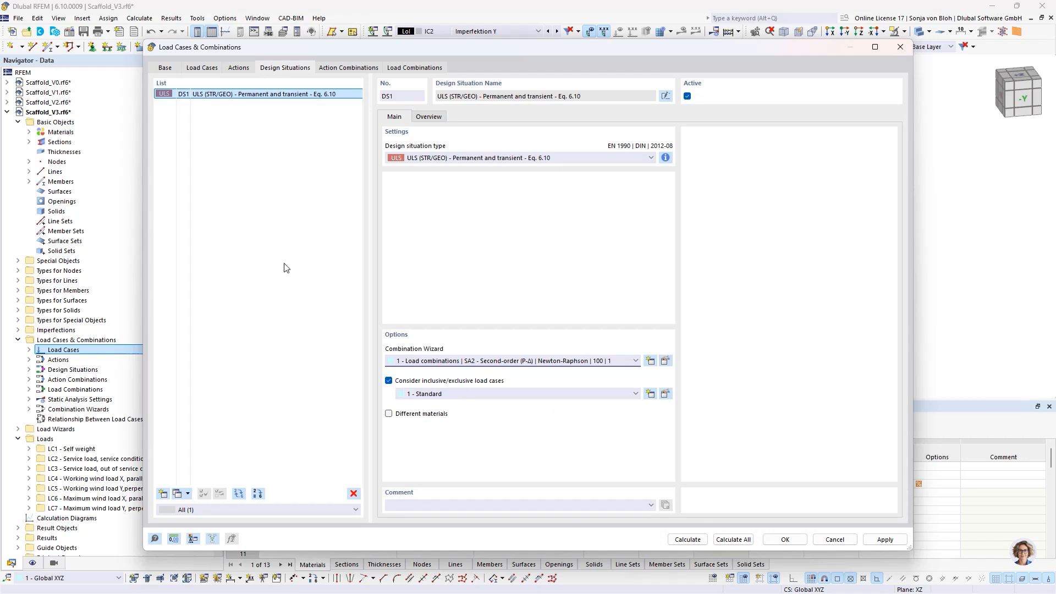
{"action": "left_click", "coordinate": [414, 67]}
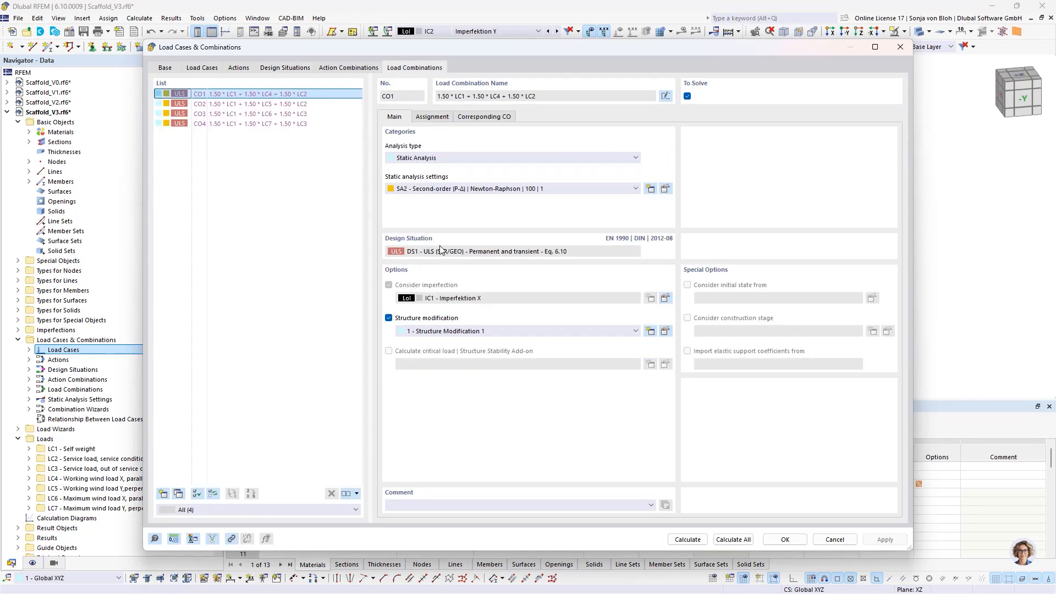
{"action": "left_click", "coordinate": [786, 539]}
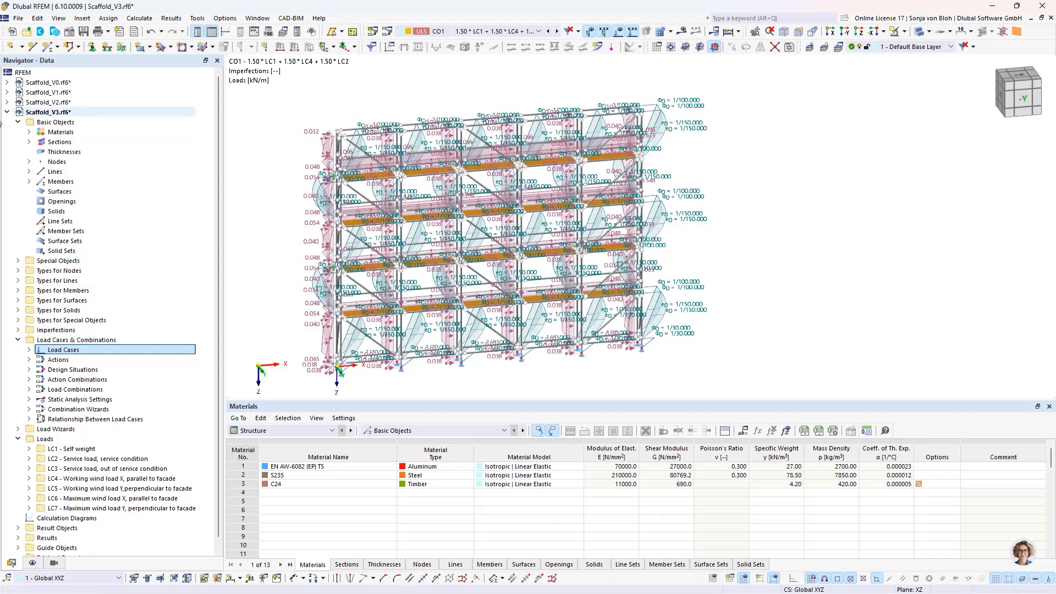
- Activate the Aluminum Design add-on in Scaffold_V3's base data, review its EN 1999 DIN 2021-03 standard and accept the settings
{"action": "right_click", "coordinate": [55, 113]}
{"action": "left_click", "coordinate": [90, 121]}
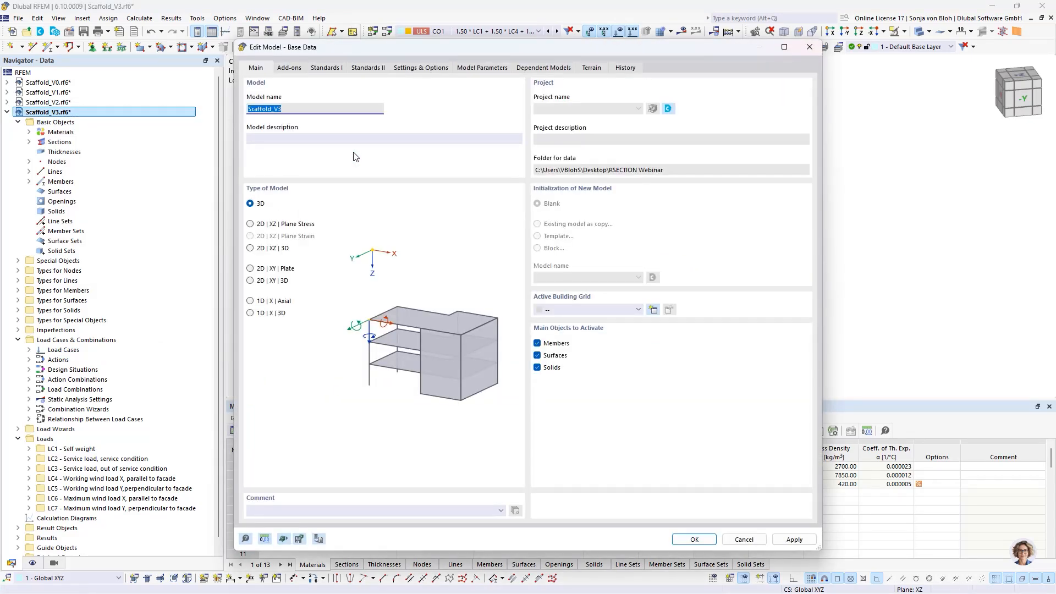
{"action": "left_click", "coordinate": [291, 67]}
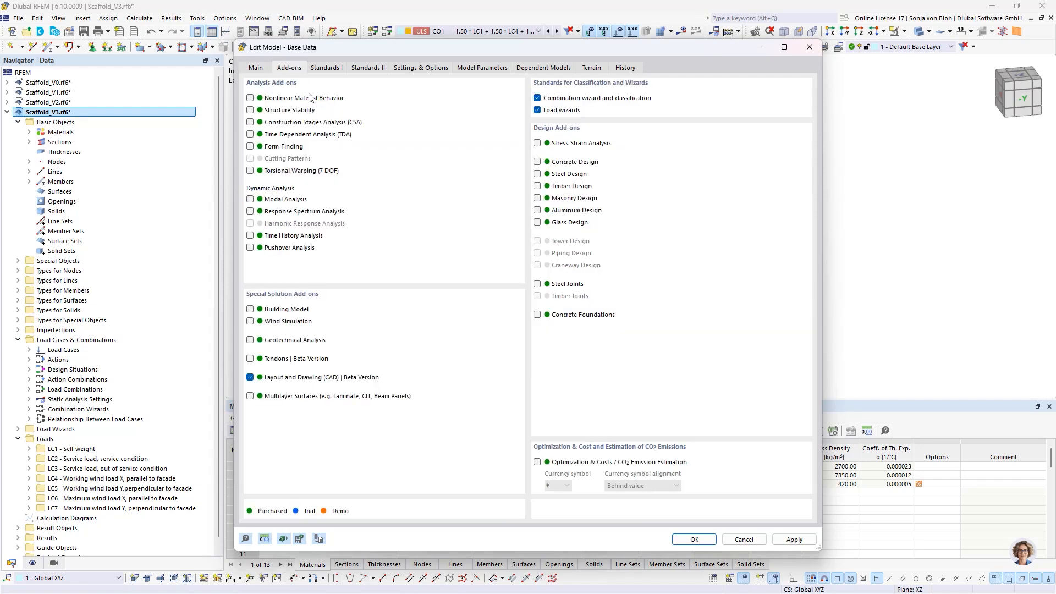
{"action": "left_click", "coordinate": [537, 210]}
{"action": "left_click", "coordinate": [336, 66]}
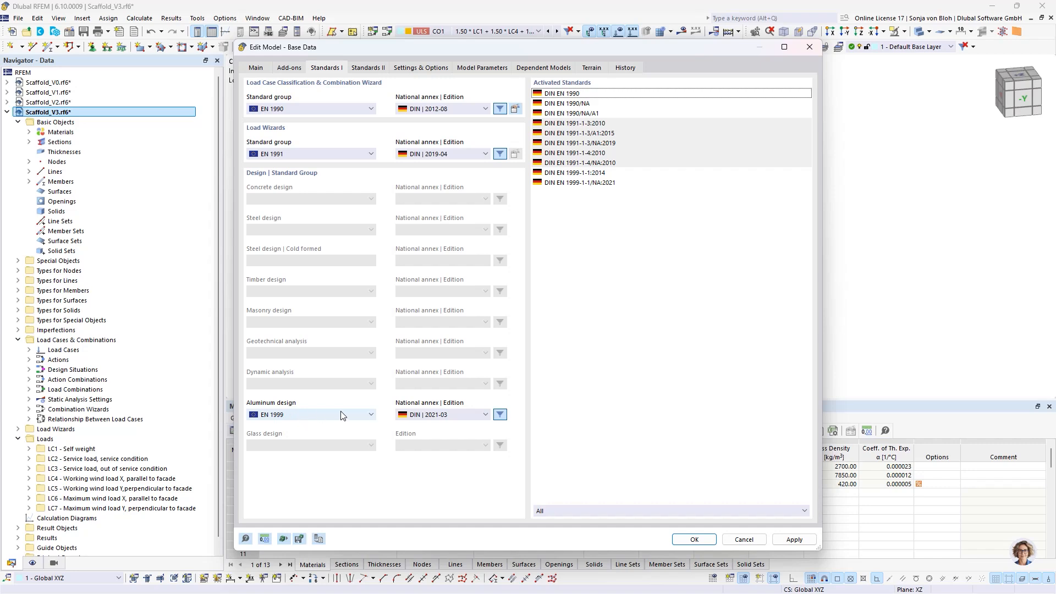
{"action": "left_click", "coordinate": [694, 540]}
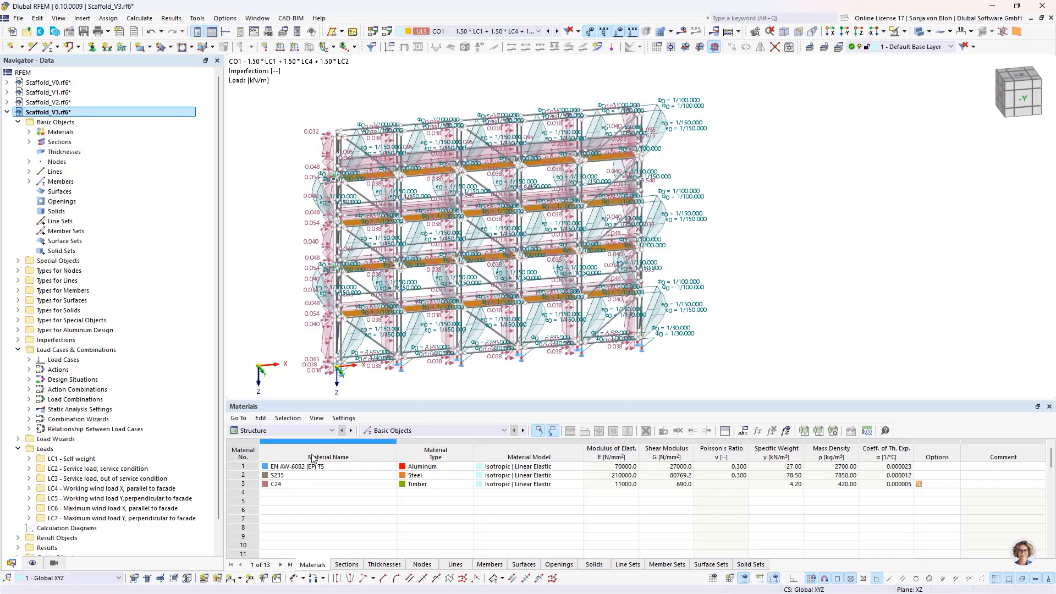
- Show the Aluminum Design input data and disable designing all members in the objects to design
{"action": "left_click", "coordinate": [311, 431]}
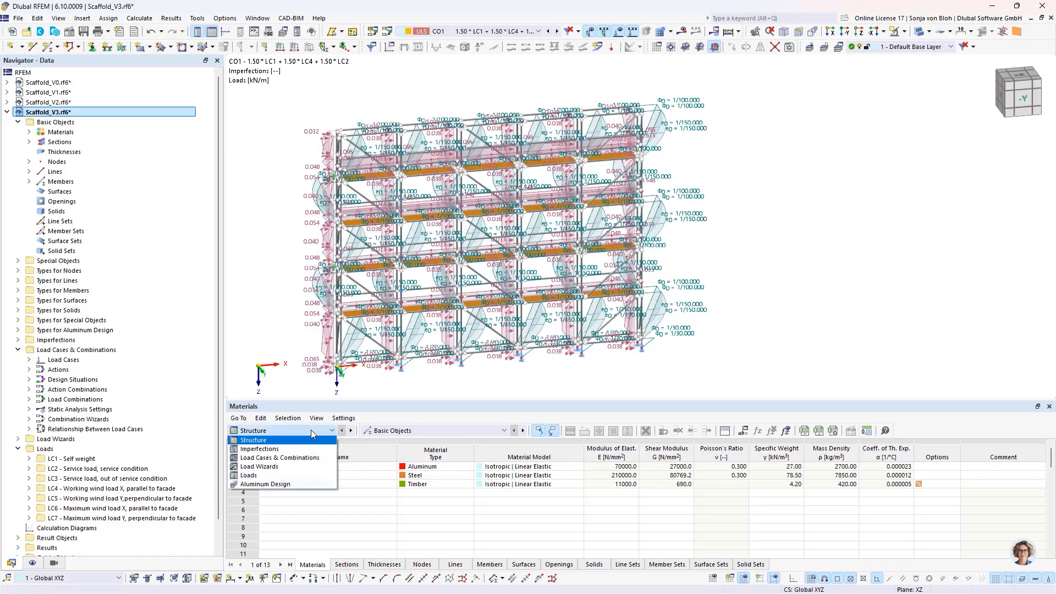
{"action": "left_click", "coordinate": [277, 484]}
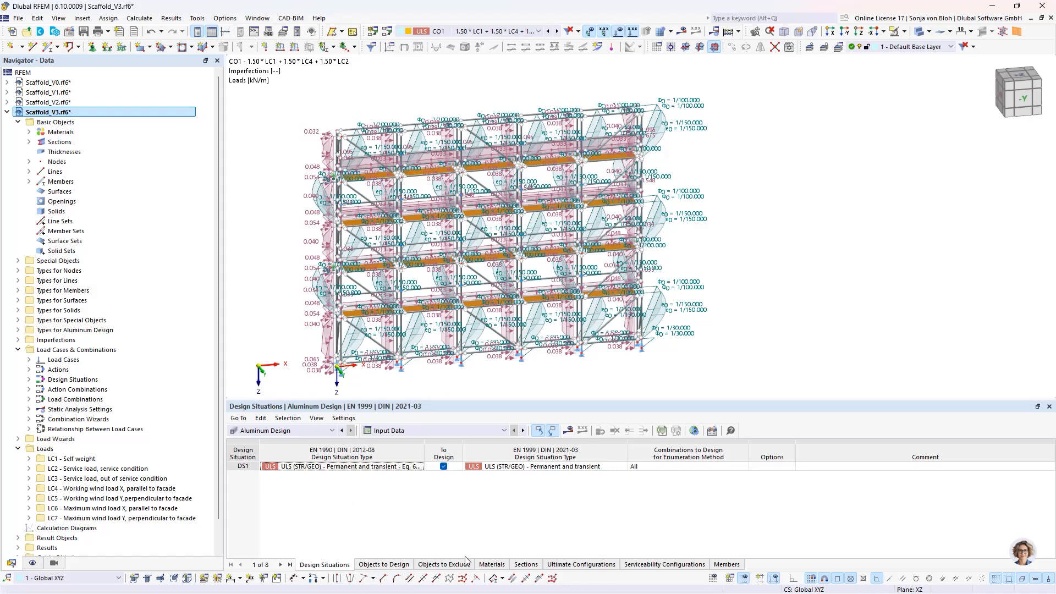
{"action": "left_click", "coordinate": [391, 564]}
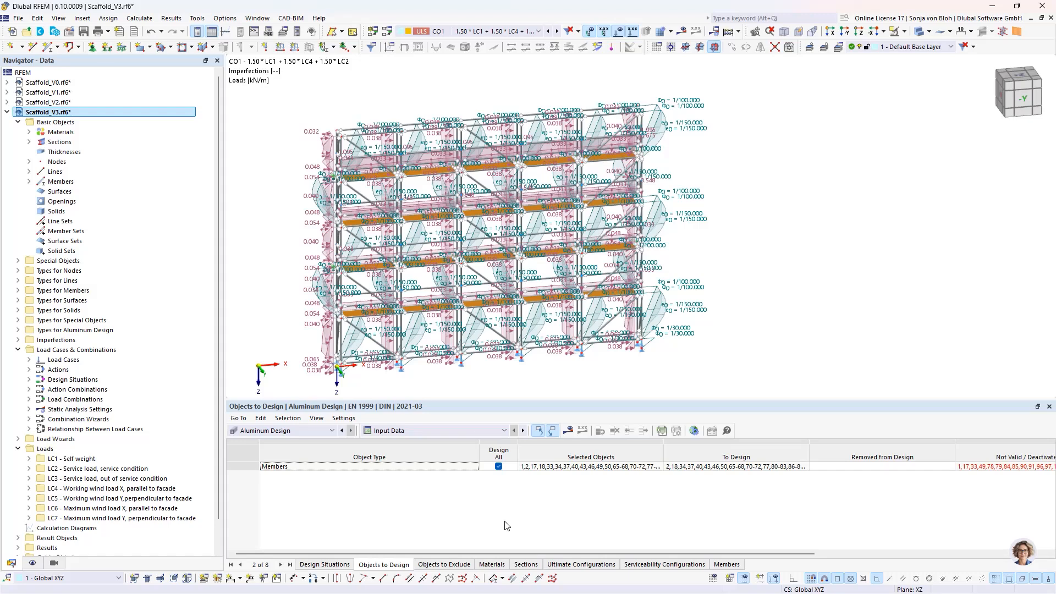
{"action": "left_click", "coordinate": [498, 467]}
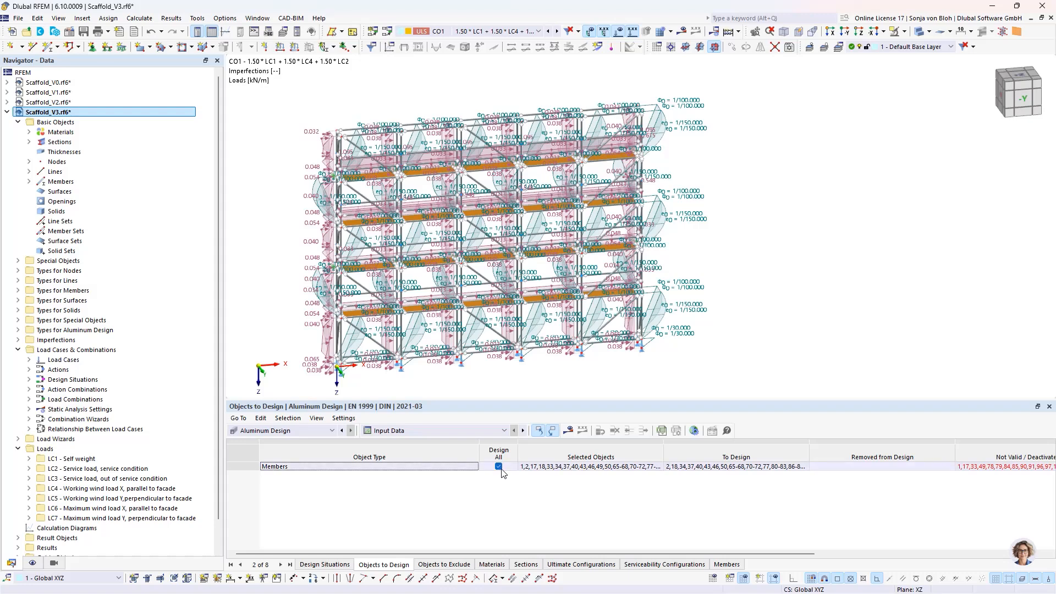
{"action": "left_click", "coordinate": [498, 467]}
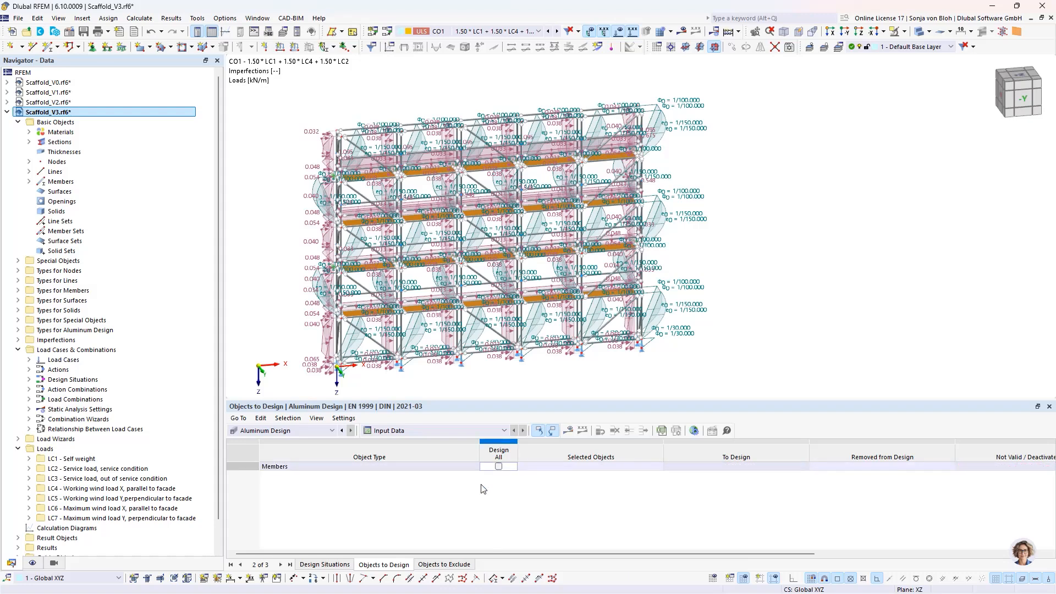
- Isolate the OS1 - Standard object selection and assign all of its members to the aluminum design
{"action": "left_click", "coordinate": [605, 467]}
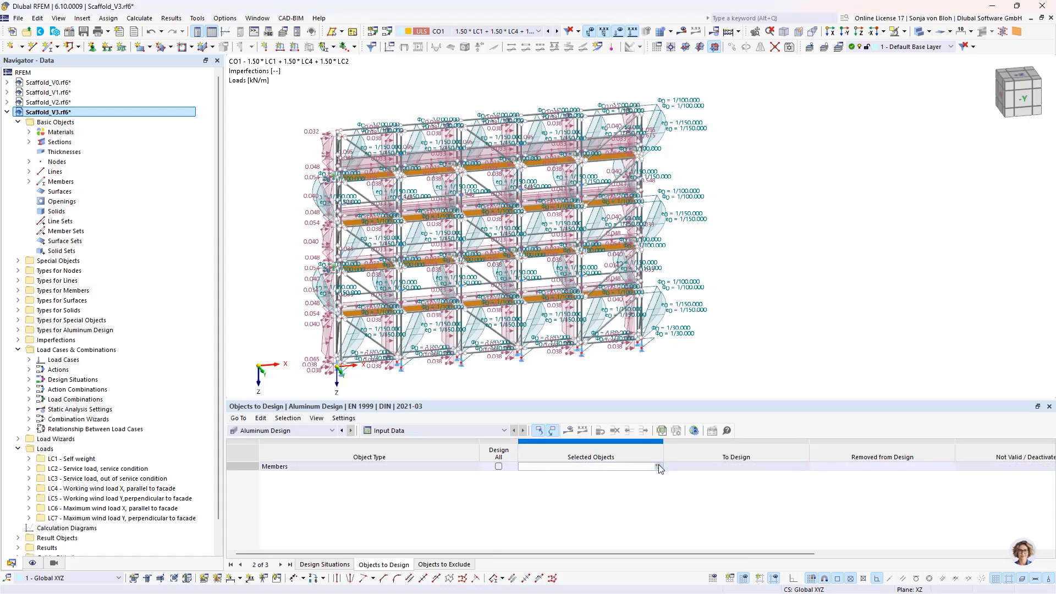
{"action": "left_click", "coordinate": [658, 467]}
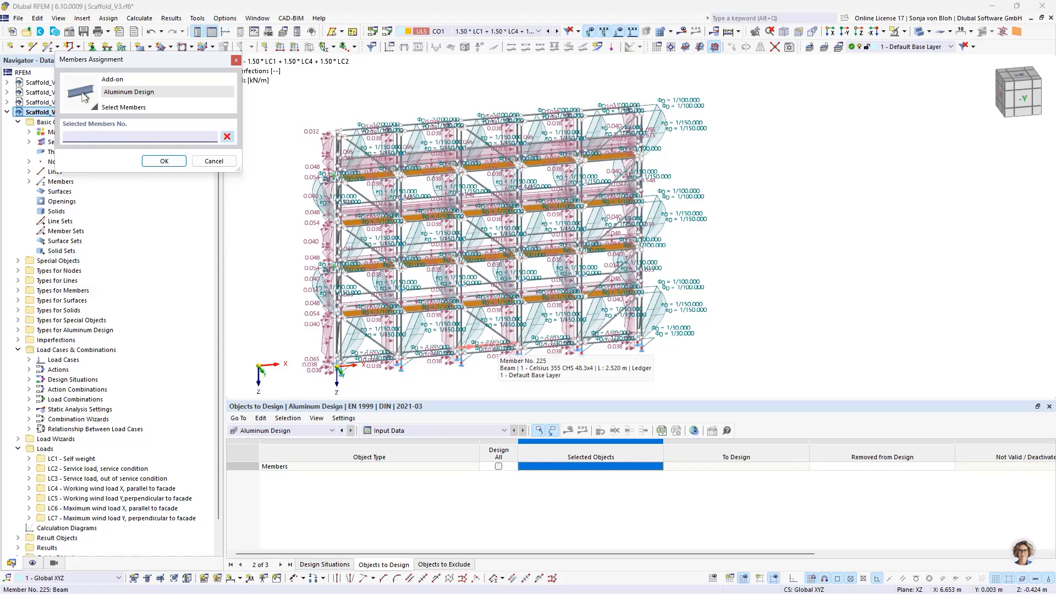
{"action": "left_click", "coordinate": [57, 563]}
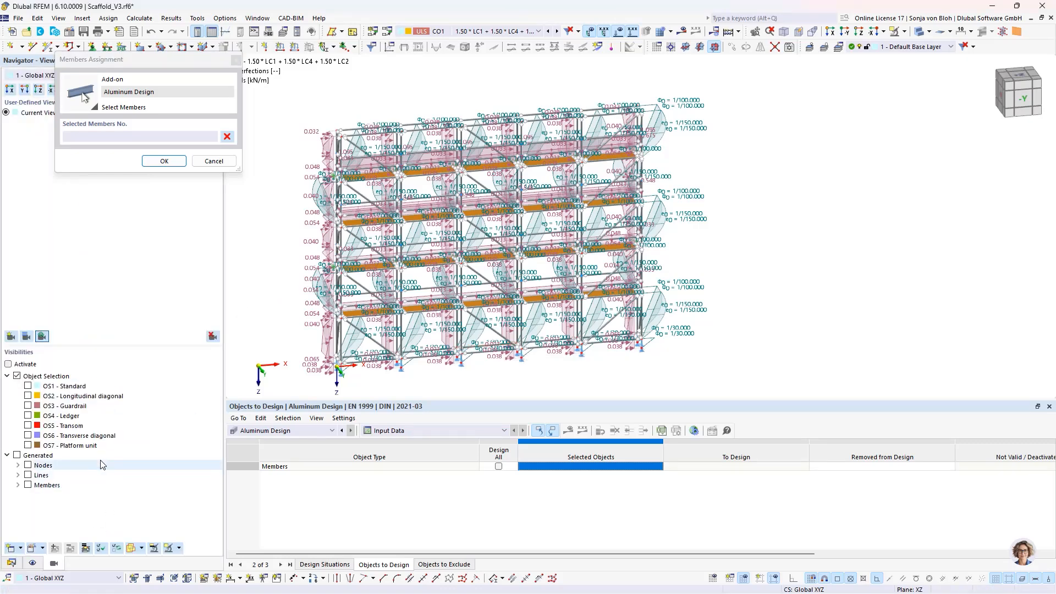
{"action": "left_click", "coordinate": [28, 386]}
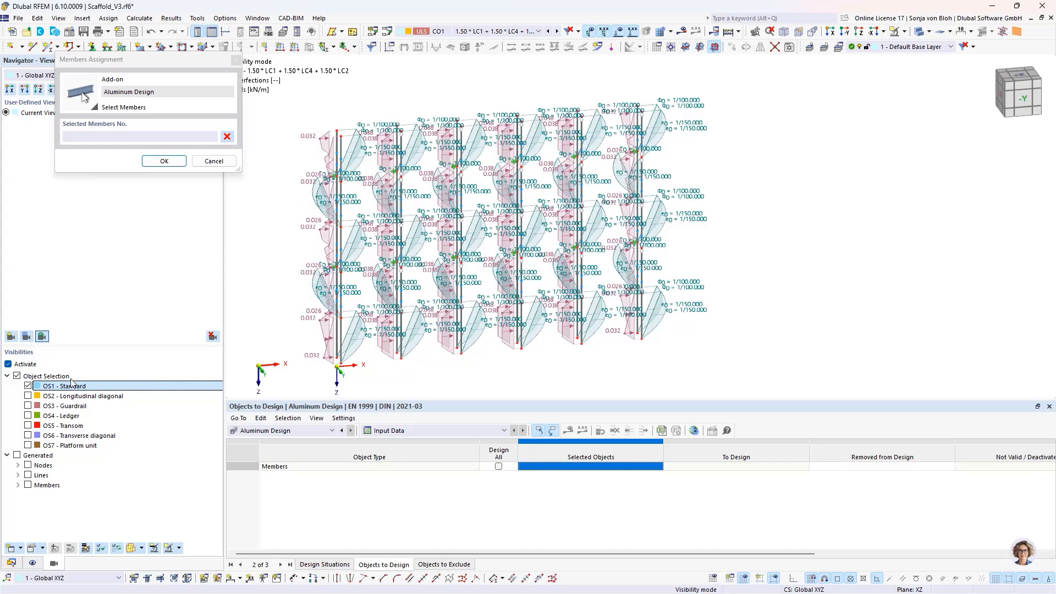
{"action": "left_click_drag", "start_coordinate": [301, 115], "coordinate": [682, 372]}
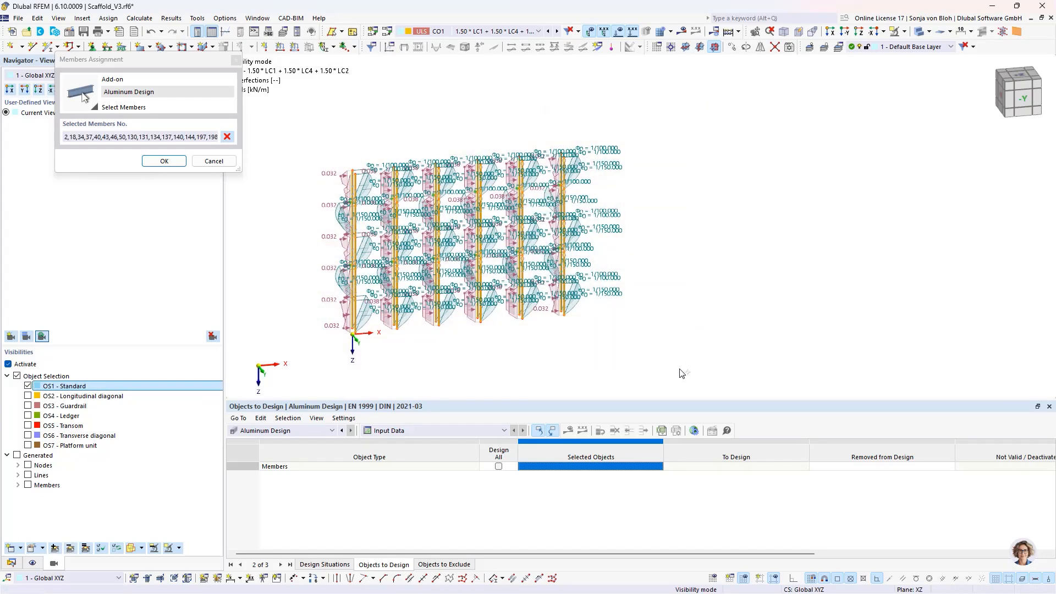
{"action": "left_click", "coordinate": [164, 161]}
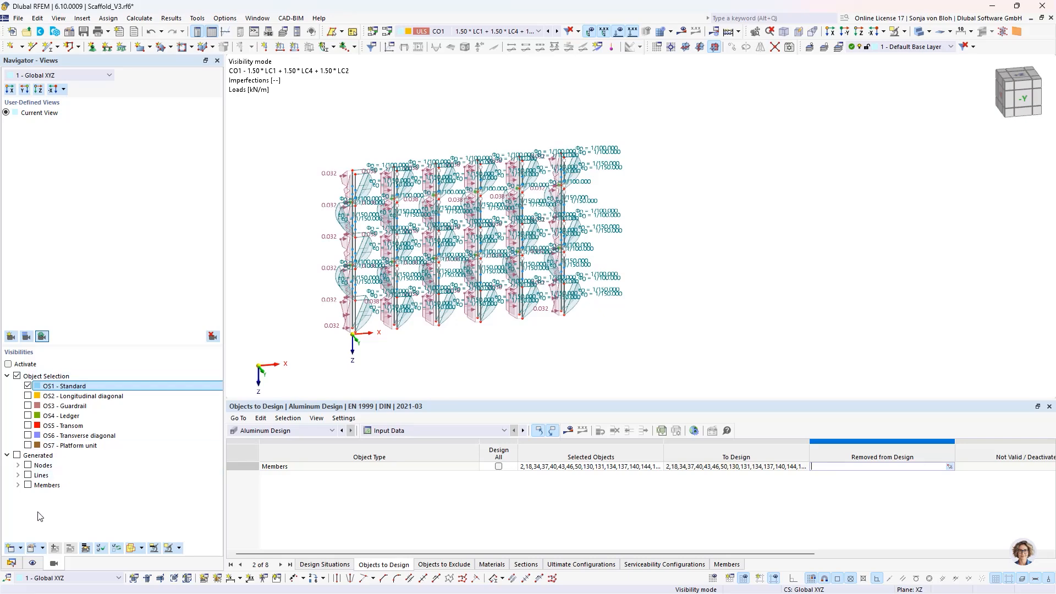
- Disable the stability design in Aluminum Design's Default ultimate configuration and accept it
{"action": "left_click", "coordinate": [12, 562]}
{"action": "scroll", "coordinate": [73, 414], "scroll_direction": "down", "scroll_amount": 1}
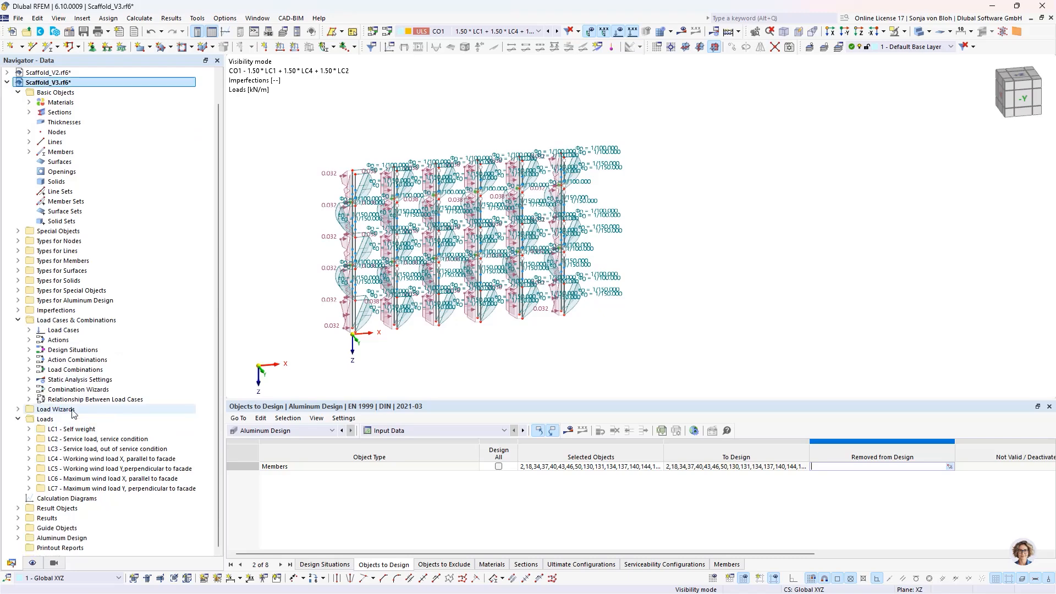
{"action": "left_click", "coordinate": [17, 538]}
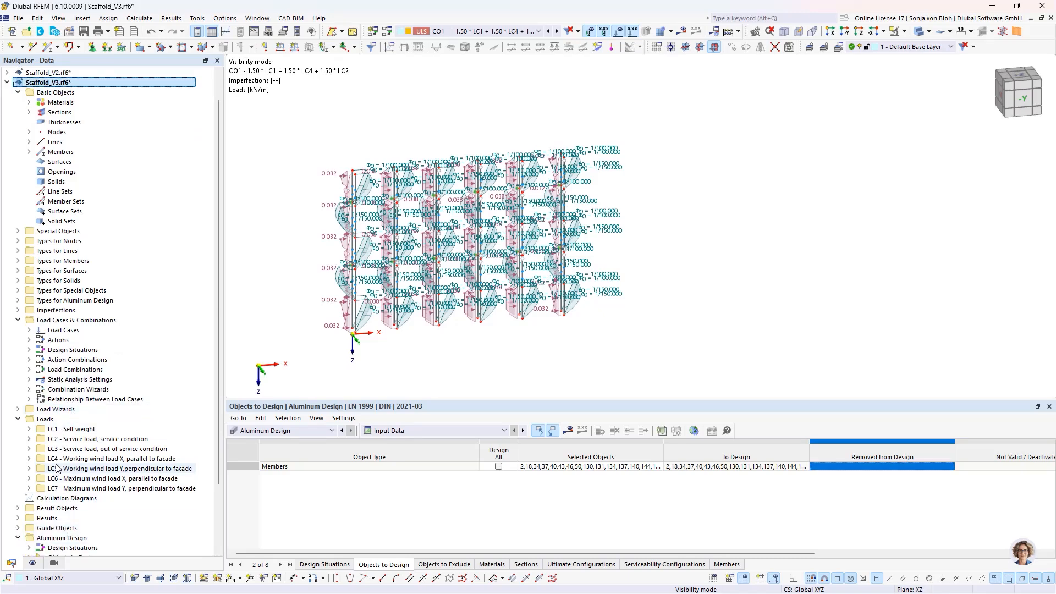
{"action": "scroll", "coordinate": [56, 469], "scroll_direction": "down", "scroll_amount": 3}
{"action": "left_click", "coordinate": [29, 528]}
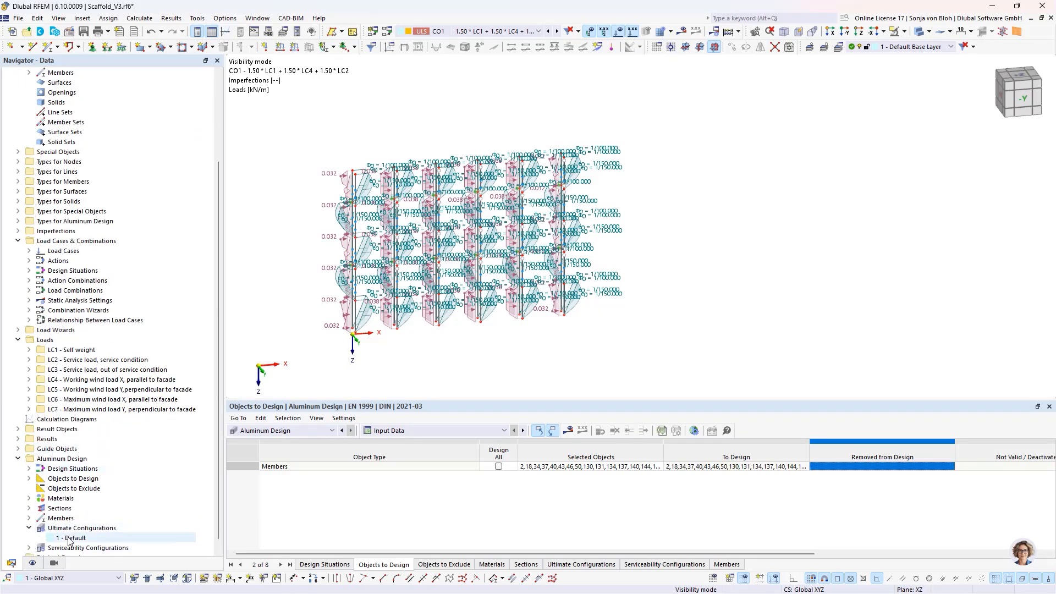
{"action": "left_click", "coordinate": [71, 537]}
{"action": "double_click", "coordinate": [70, 539]}
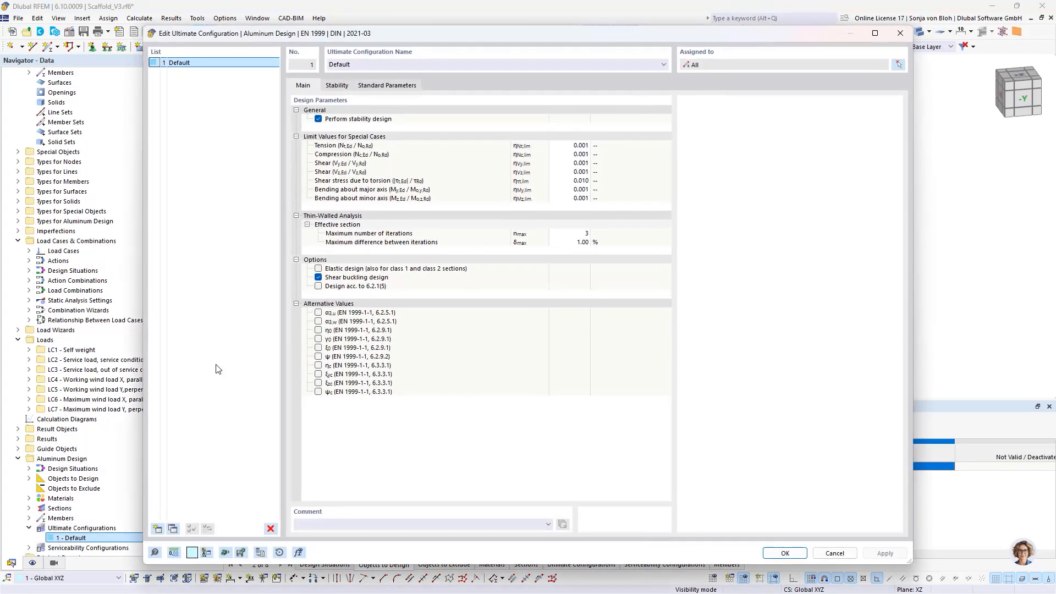
{"action": "left_click", "coordinate": [317, 120]}
{"action": "left_click", "coordinate": [318, 120]}
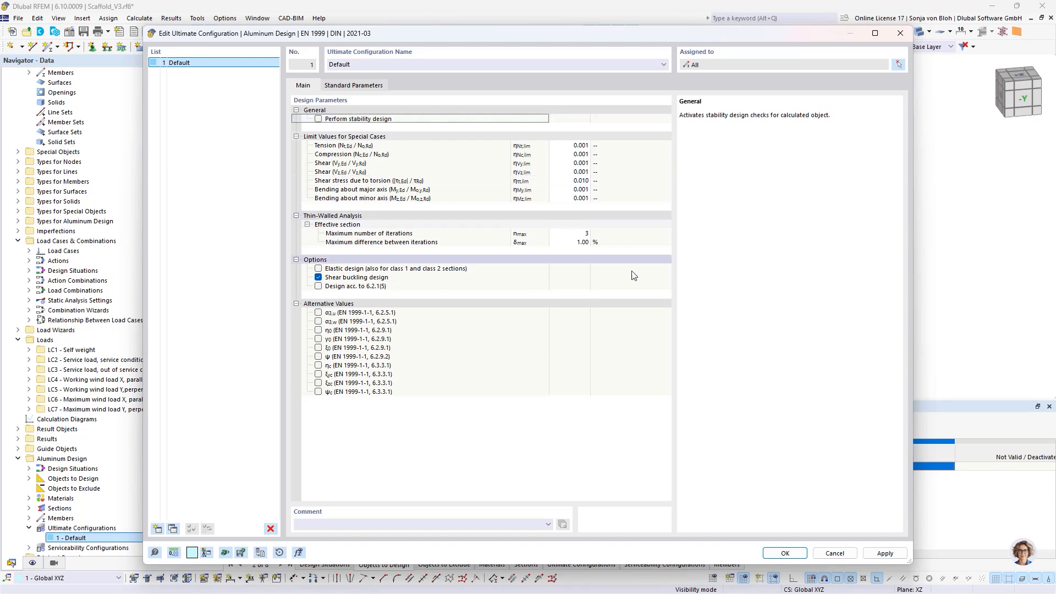
{"action": "left_click", "coordinate": [784, 553]}
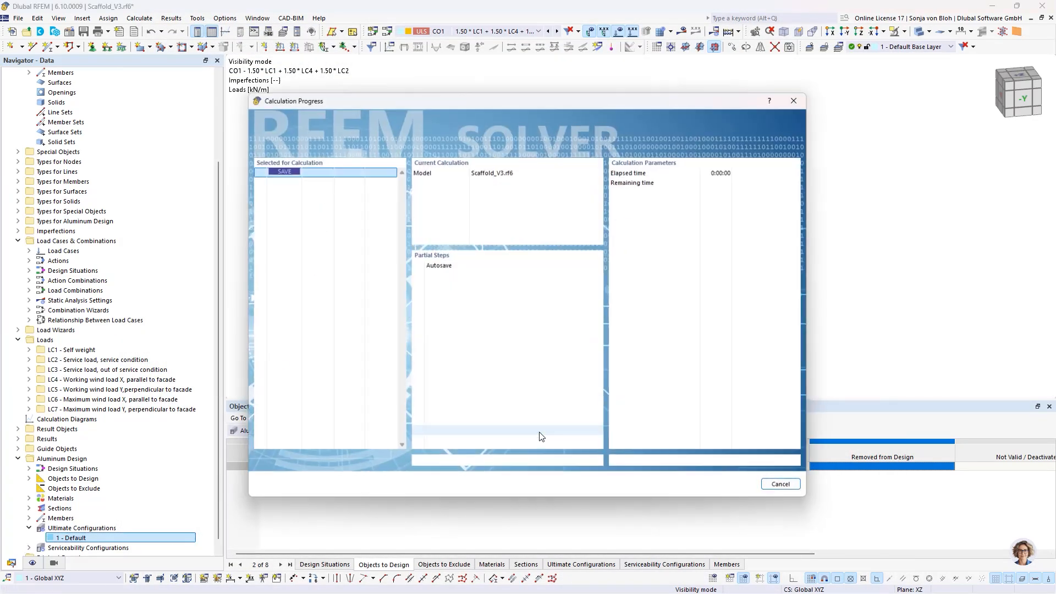
- Calculate the aluminum design results and enlarge the design ratios table to show all design checks
{"action": "left_click", "coordinate": [568, 431]}
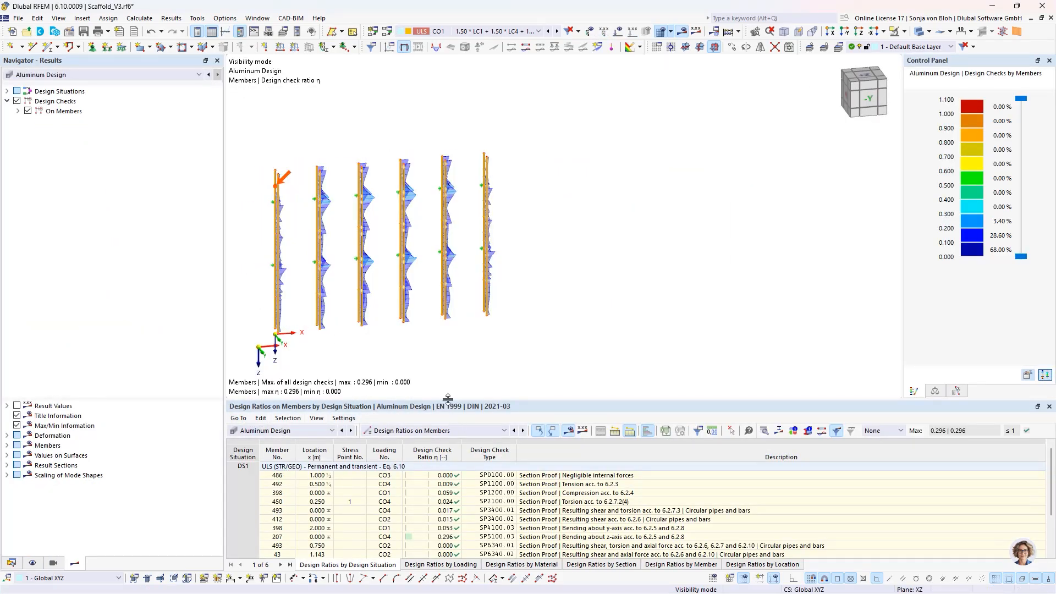
{"action": "left_click_drag", "start_coordinate": [455, 396], "coordinate": [454, 313]}
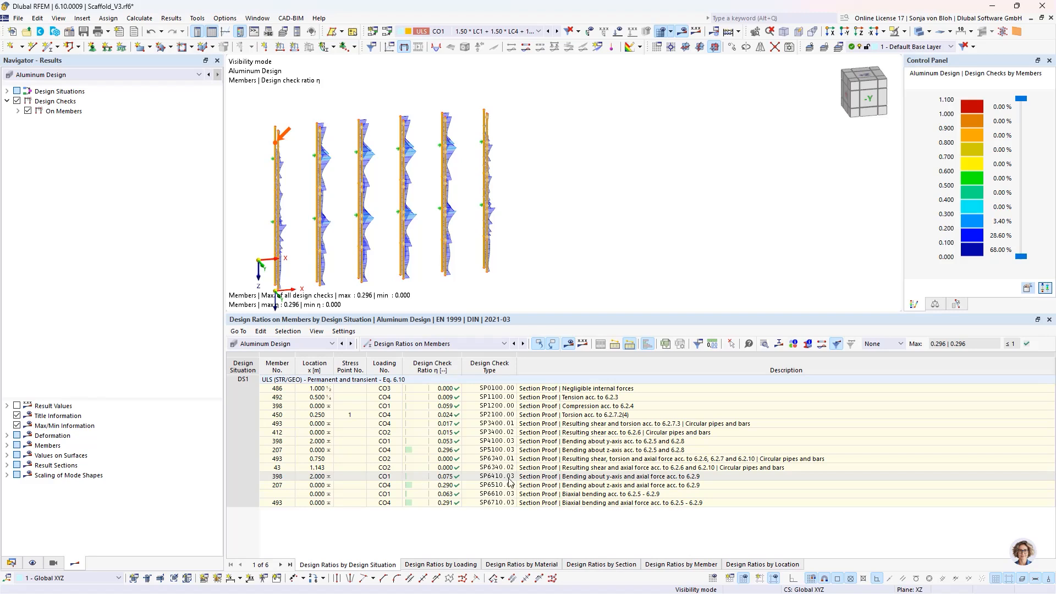